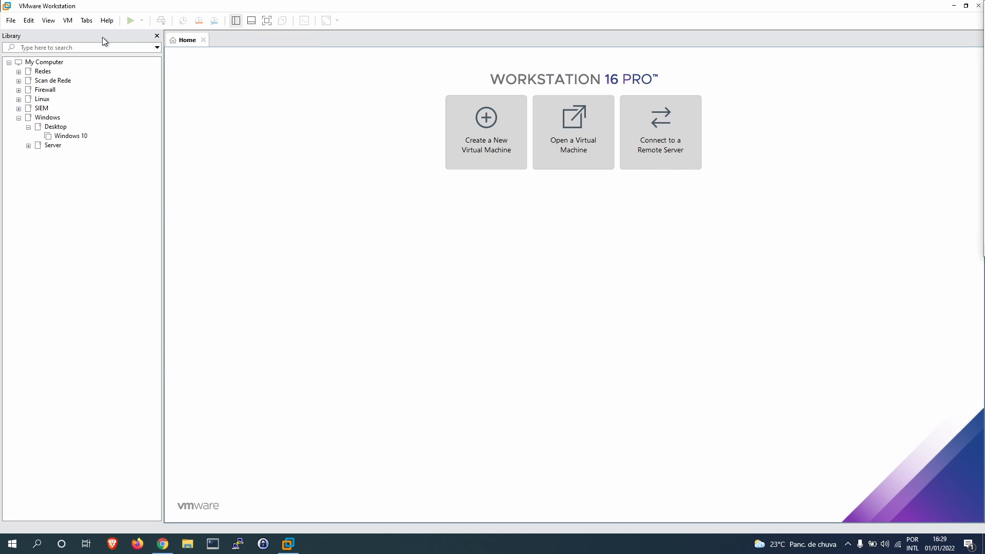
- Open the Virtual Network Editor with administrator rights and examine the subnet settings of the host-only VMnet1 network
click(30, 21)
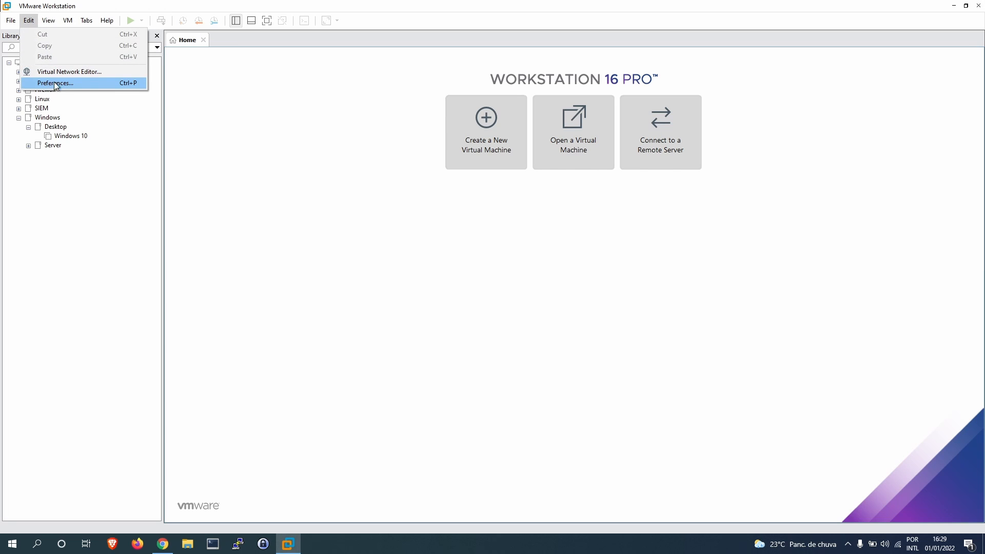
click(62, 73)
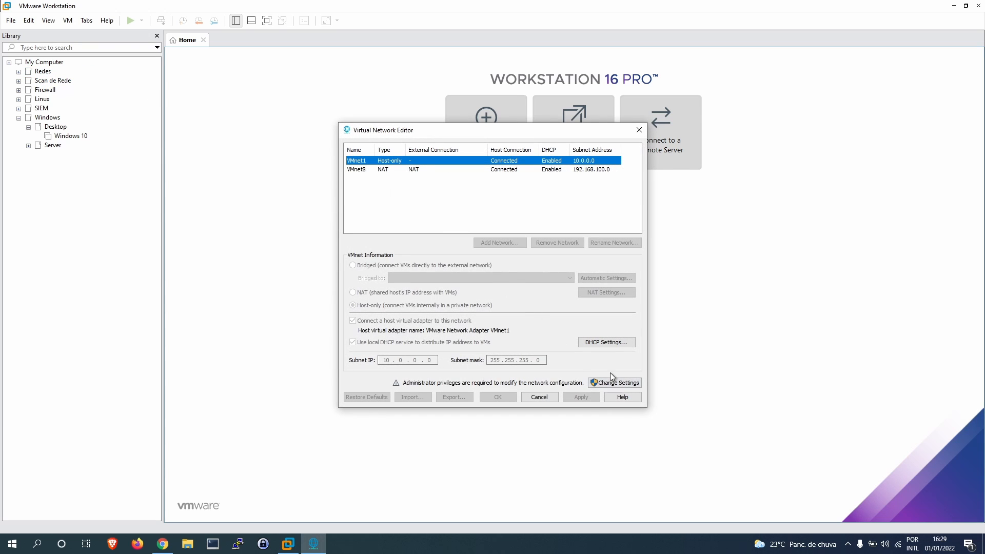
click(613, 384)
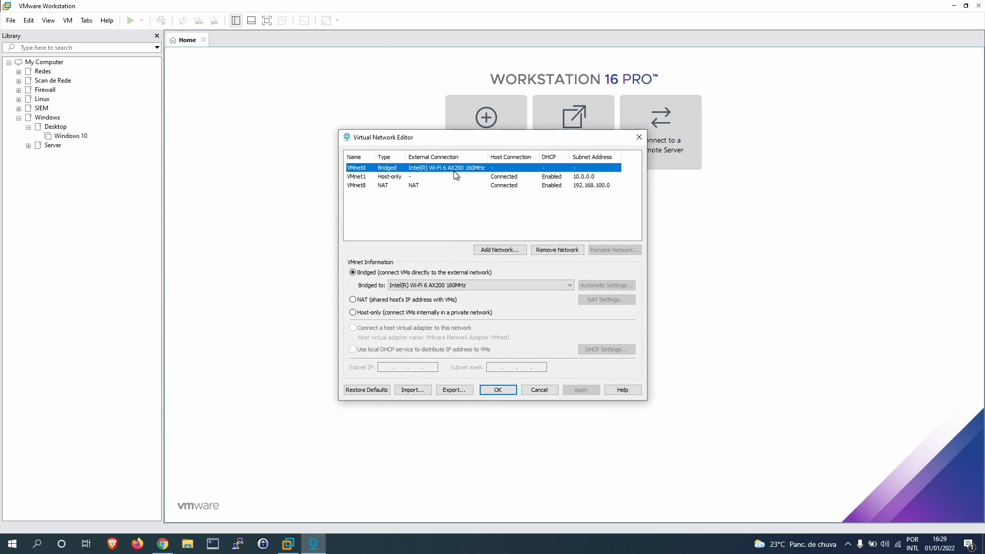
click(388, 177)
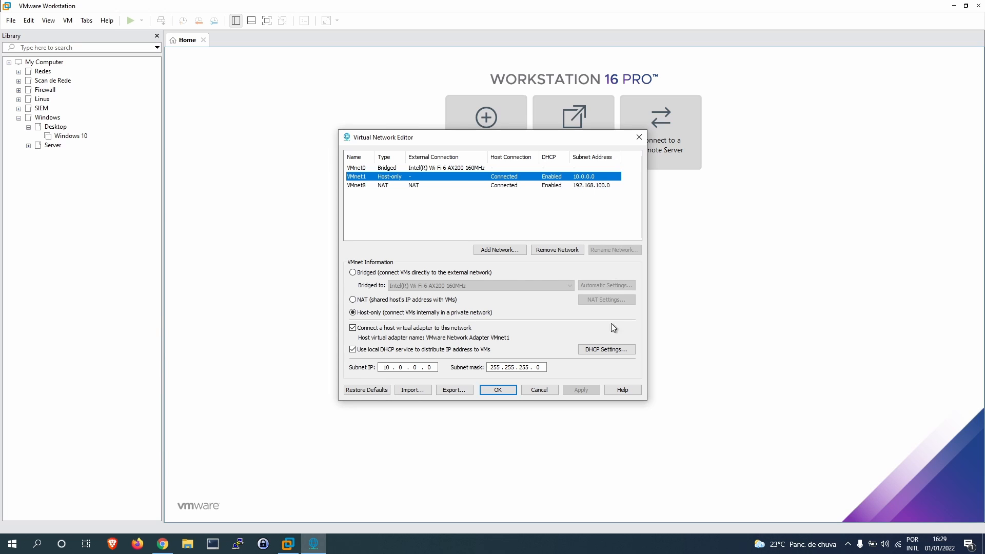
click(429, 368)
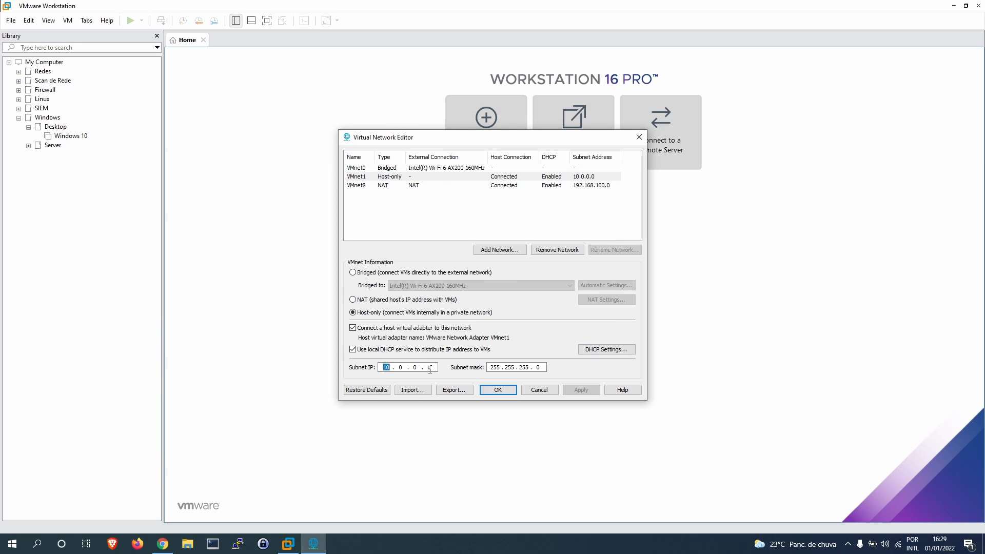
- Examine the NAT settings of VMnet8, including its gateway IP, and close them without changes
click(366, 186)
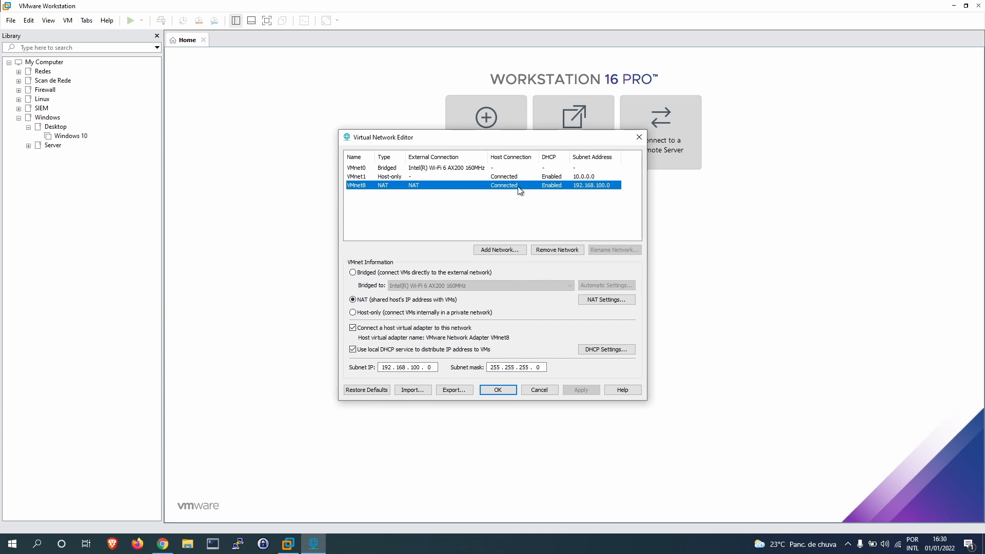
click(609, 300)
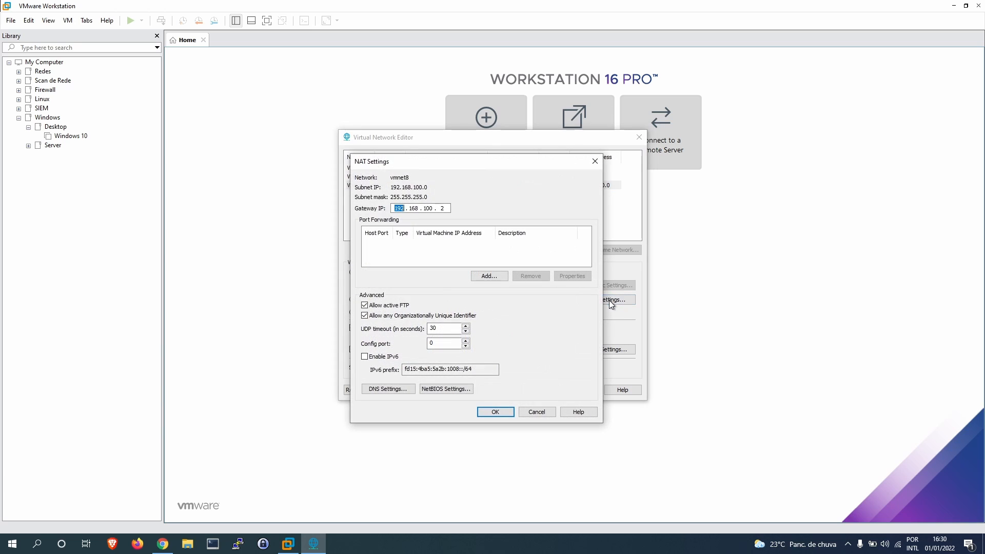
drag(507, 168, 510, 226)
click(452, 267)
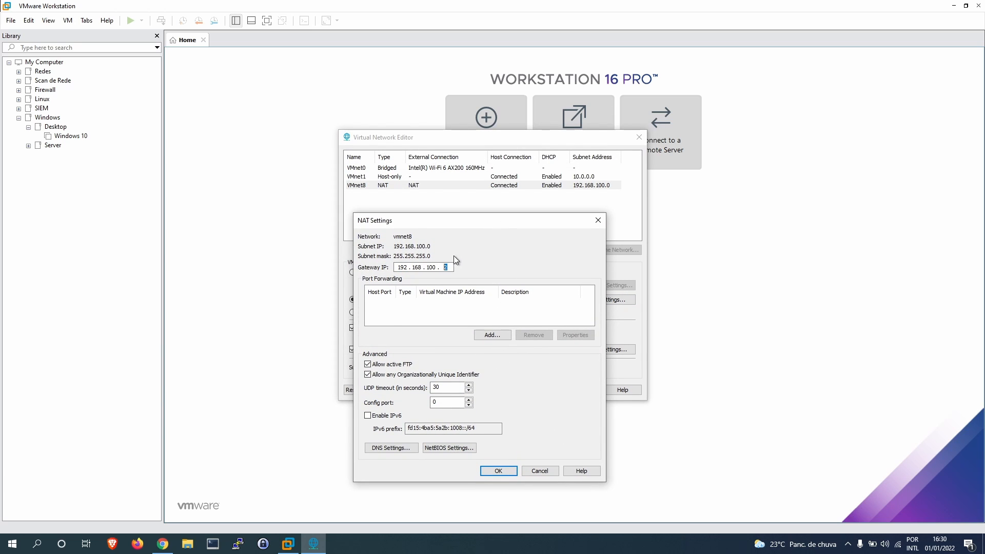
click(451, 267)
click(595, 226)
- Review the adapter that VMnet0 is bridged to and the host-only VMnet1 configuration, then leave the network editor without saving
click(393, 168)
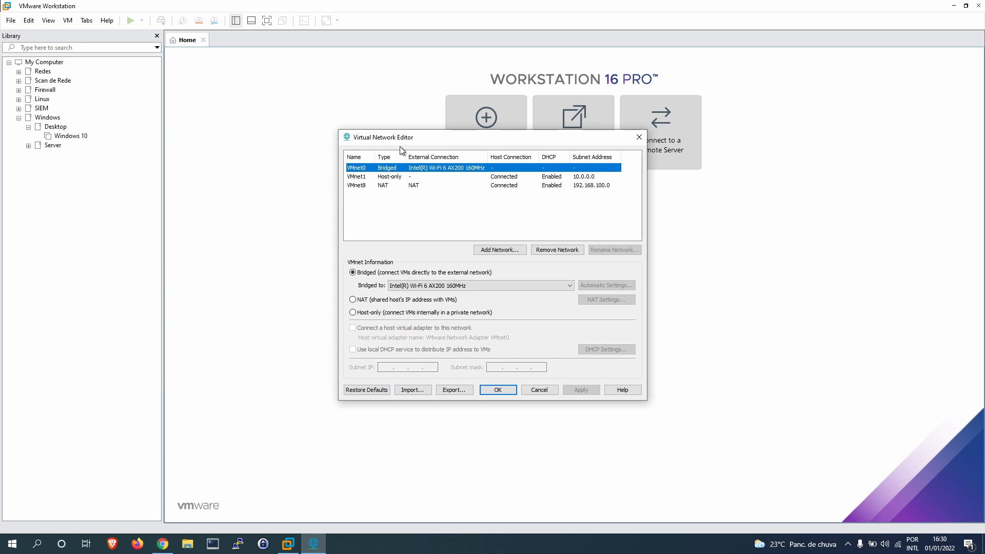
click(447, 286)
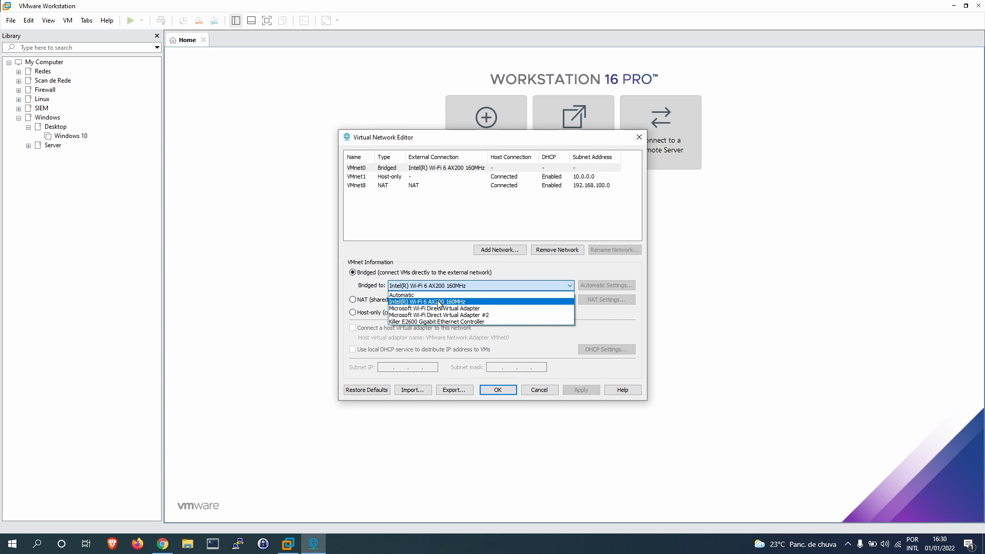
click(439, 302)
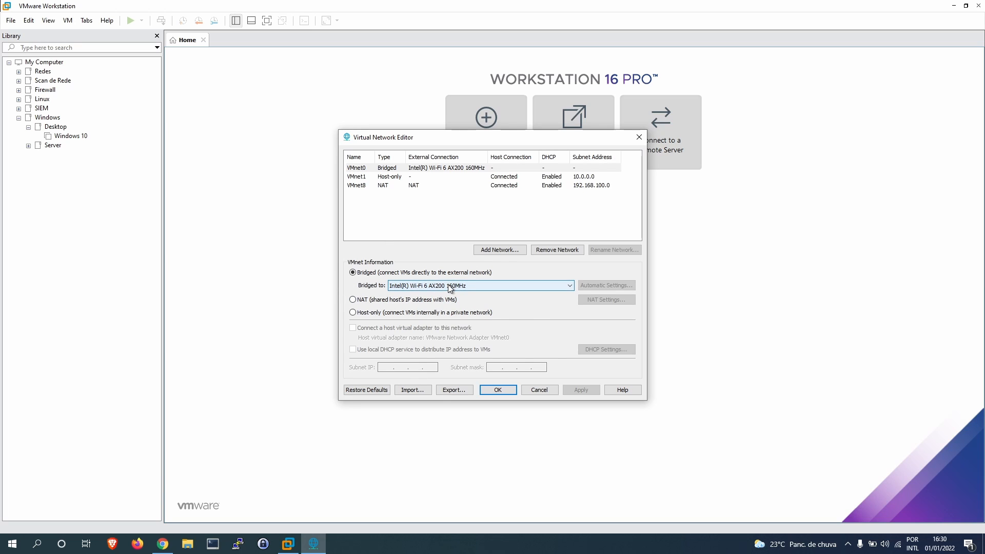
click(434, 286)
click(432, 286)
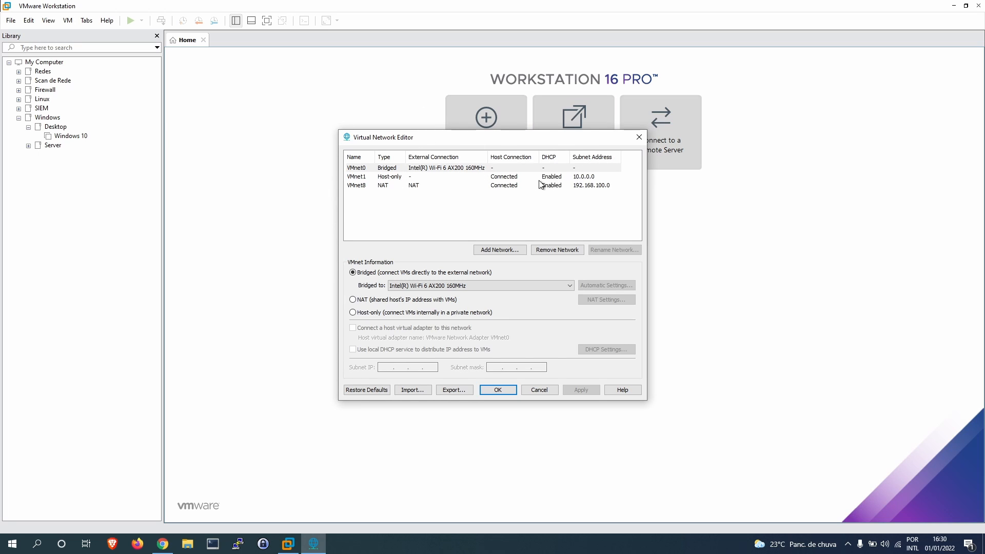
click(395, 178)
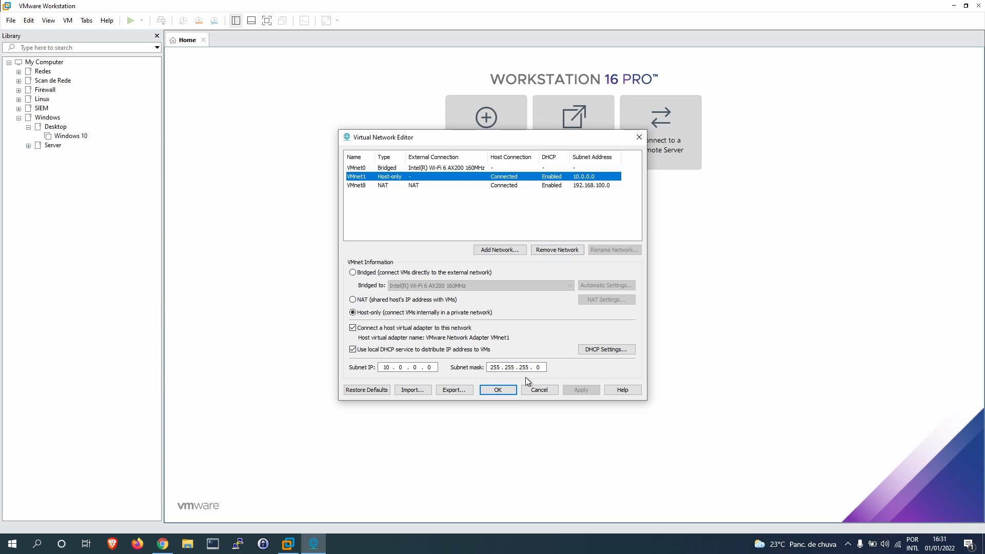
click(539, 393)
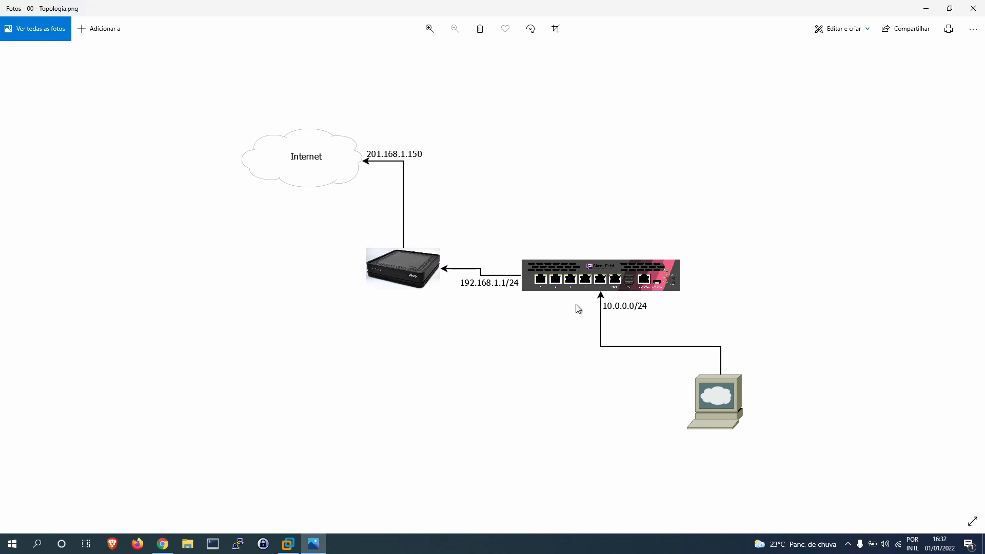
- Review the images of the Open Server hardware requirements and the distributed, standalone and high-availability deployments, then close the photo viewer
click(926, 8)
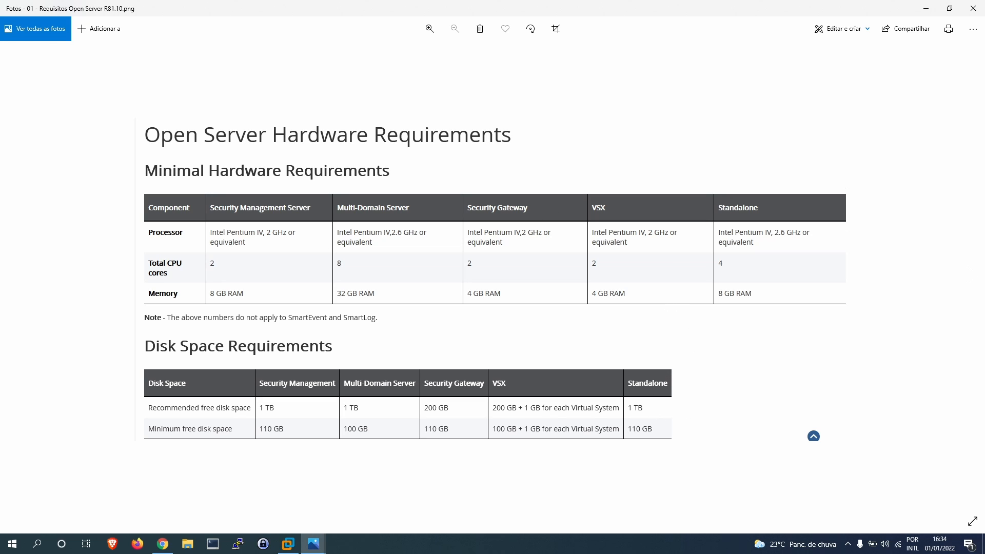
key(Right)
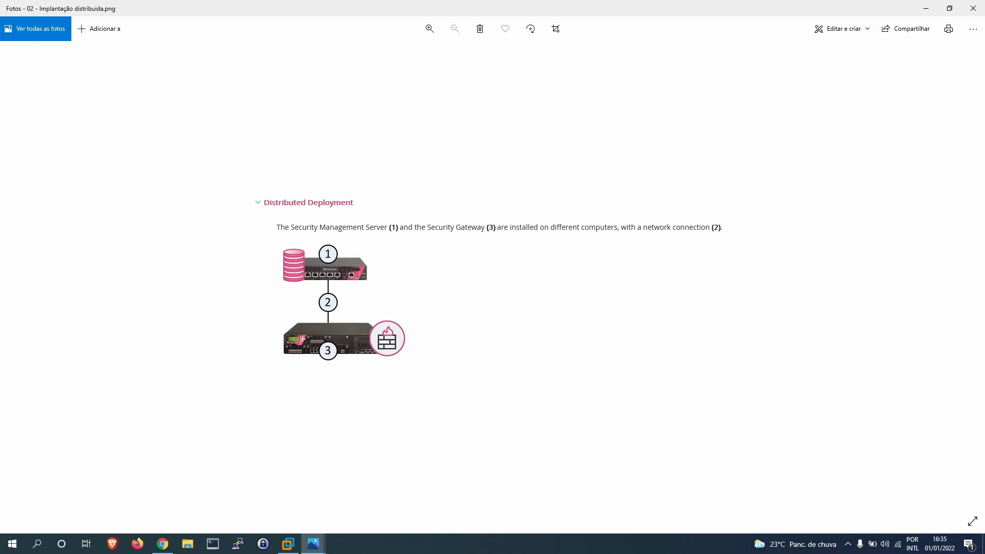
key(Right)
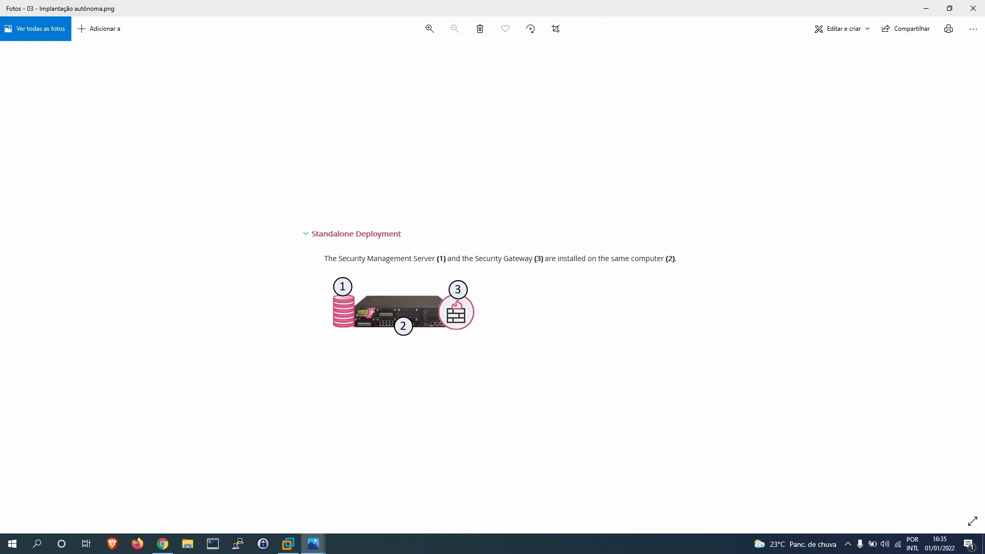
key(Right)
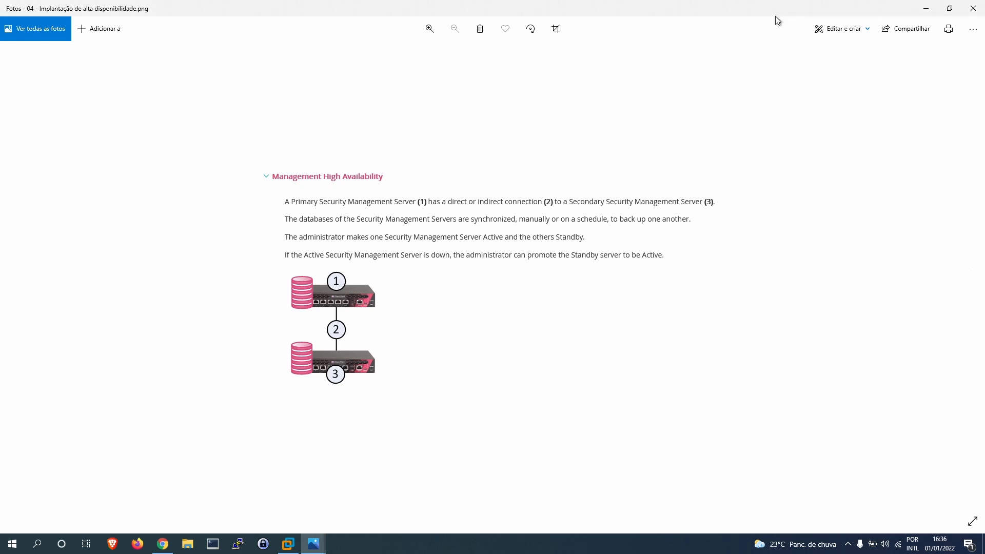
key(Left)
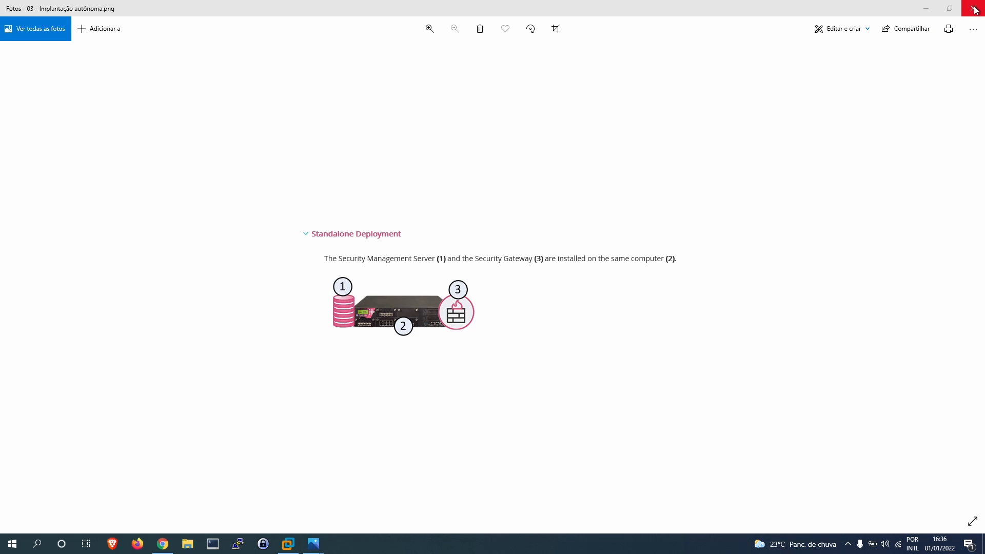
key(Left)
key(Left)
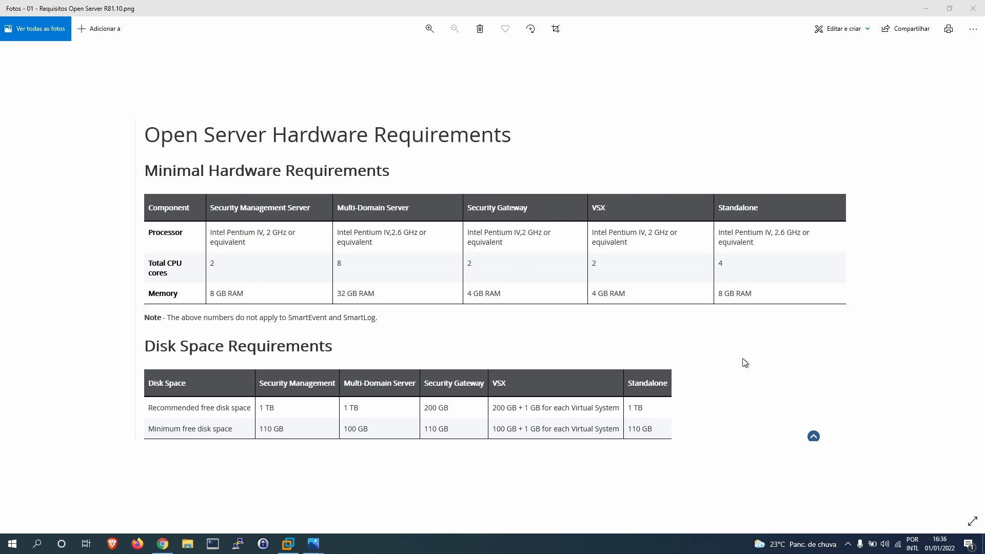
click(974, 14)
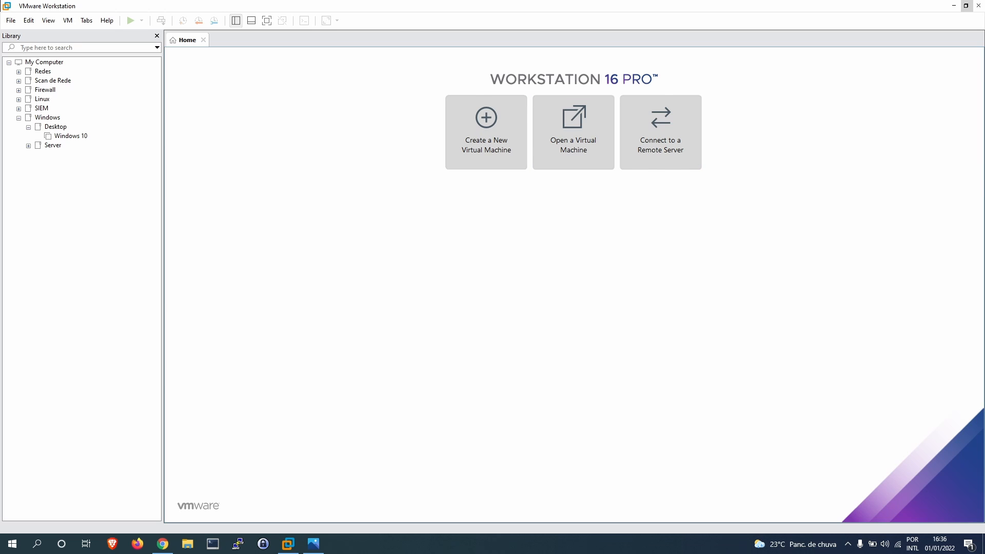
- Switch to Chrome to view the VMware Workstation 16 Pro evaluation download page, then return to VMware Workstation
click(163, 543)
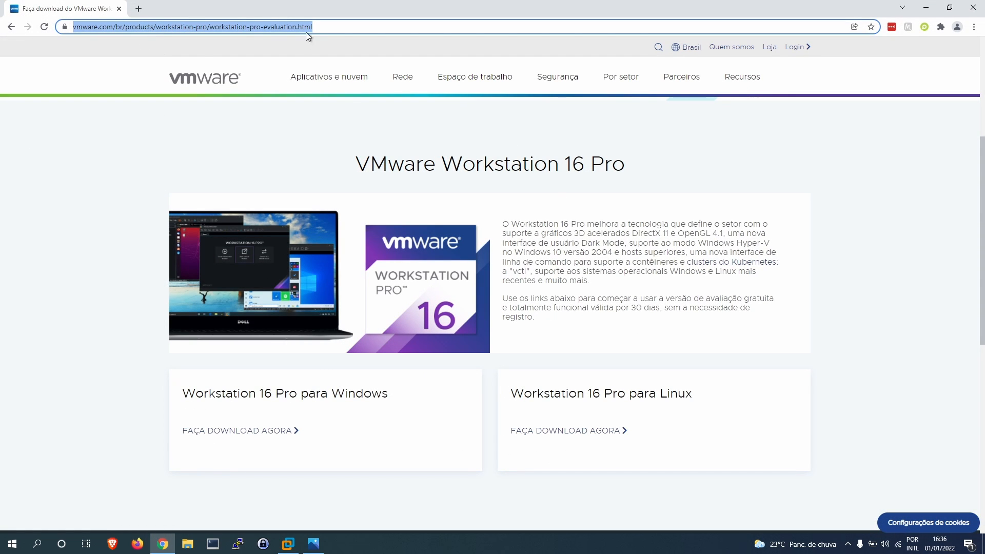
drag(350, 164, 631, 169)
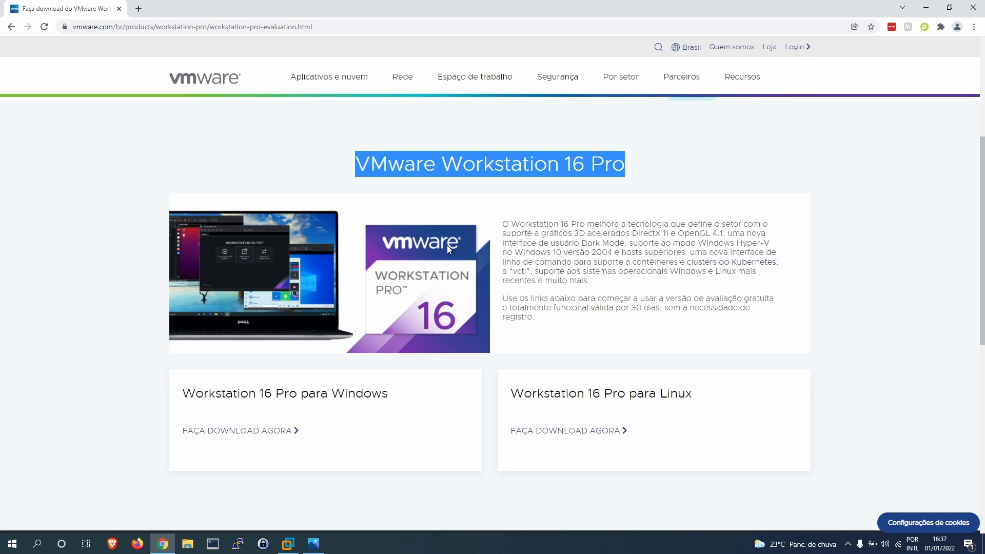
click(922, 10)
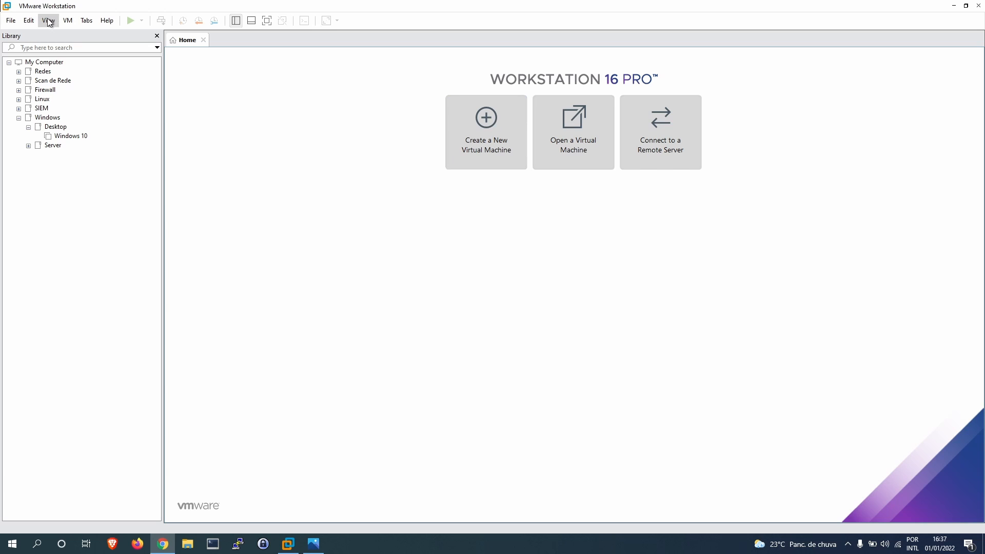
- Start creating a new virtual machine with the Custom (advanced) configuration and Workstation 16.2.x hardware compatibility
click(29, 21)
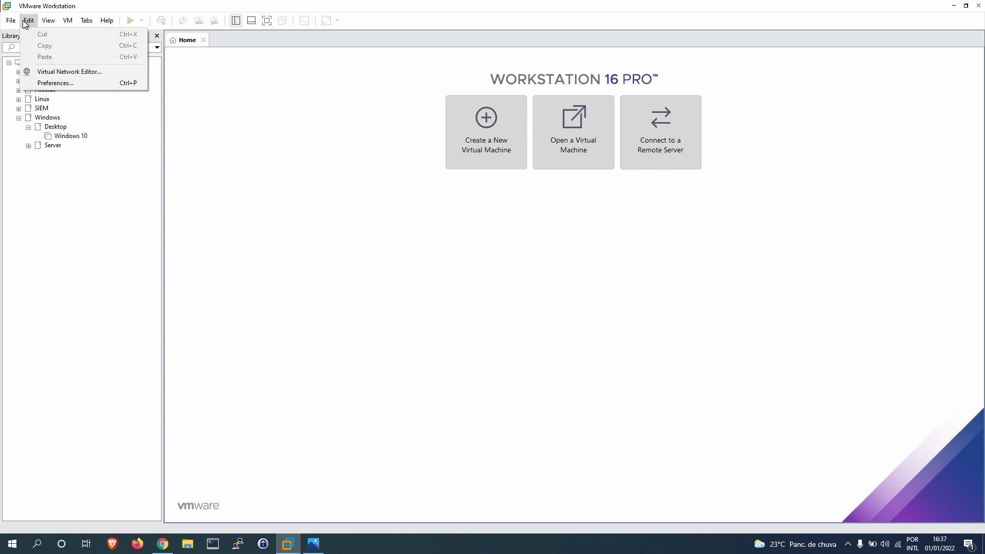
click(465, 254)
click(480, 133)
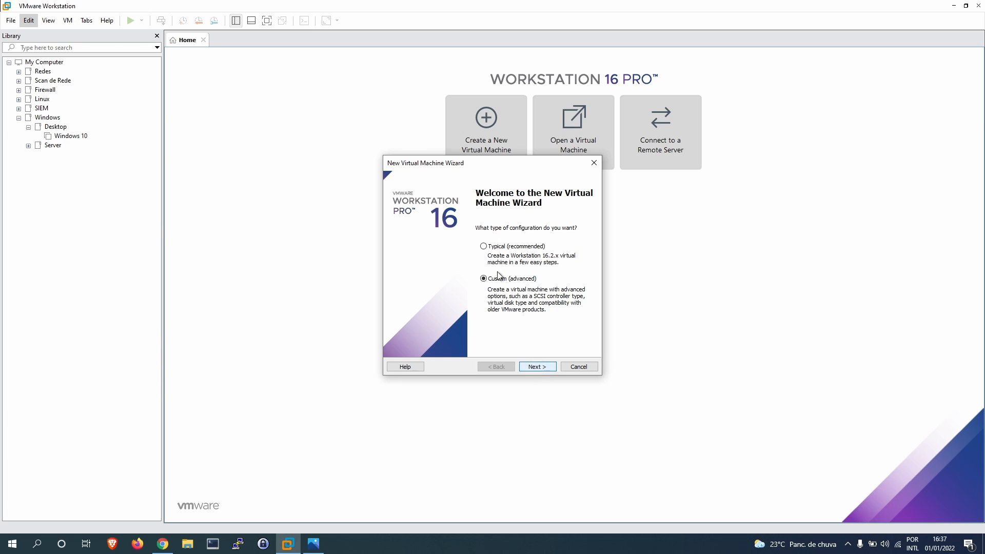
click(543, 368)
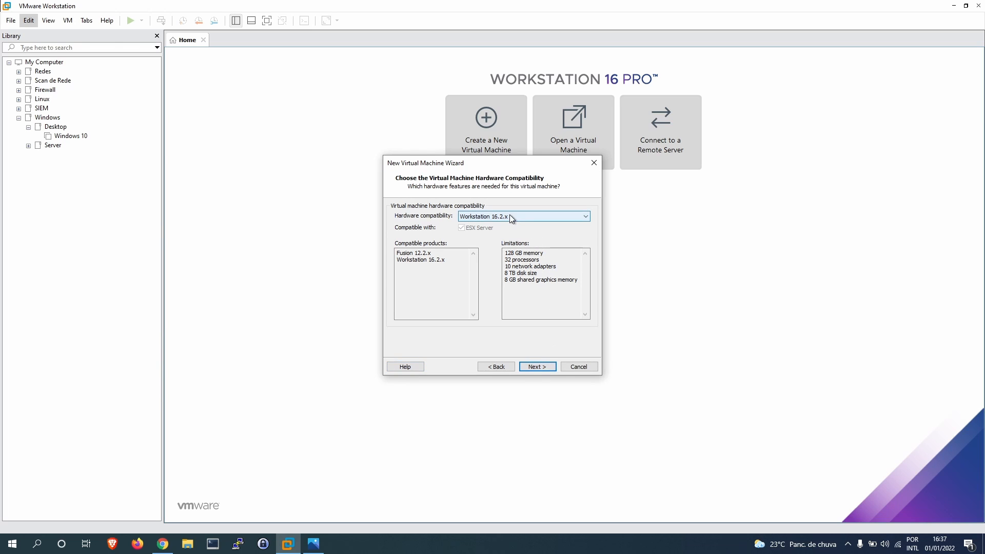
click(526, 216)
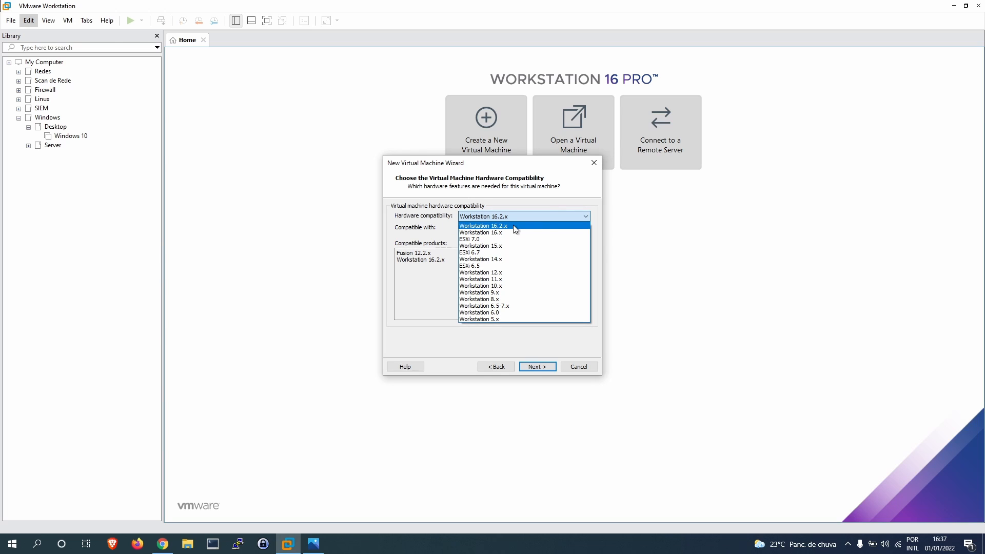
click(515, 228)
click(538, 368)
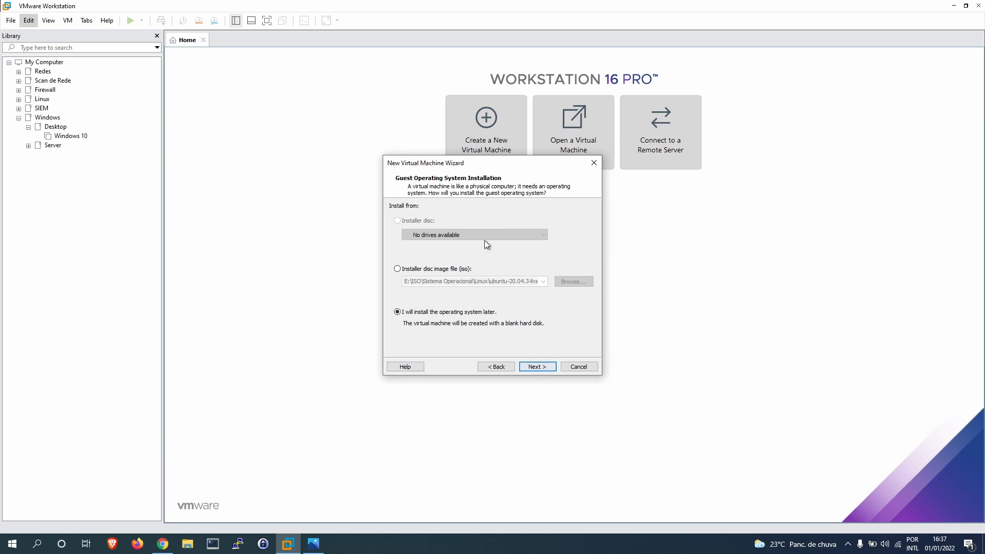
- Use Check_Point_R81.10_T335.iso from the E:\ISO\Firewall\Check Point folder as the installer disc image
click(399, 269)
click(583, 282)
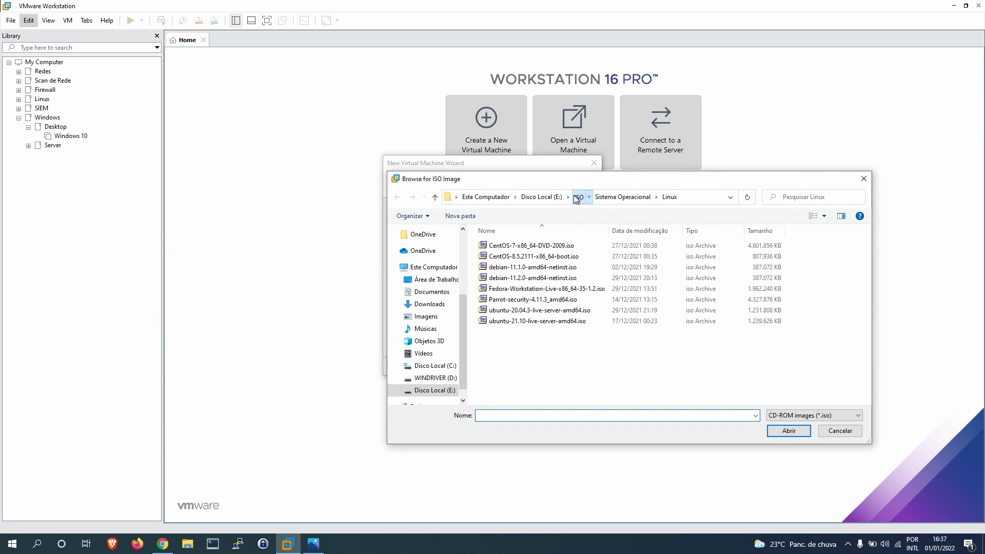
click(577, 197)
double_click(506, 245)
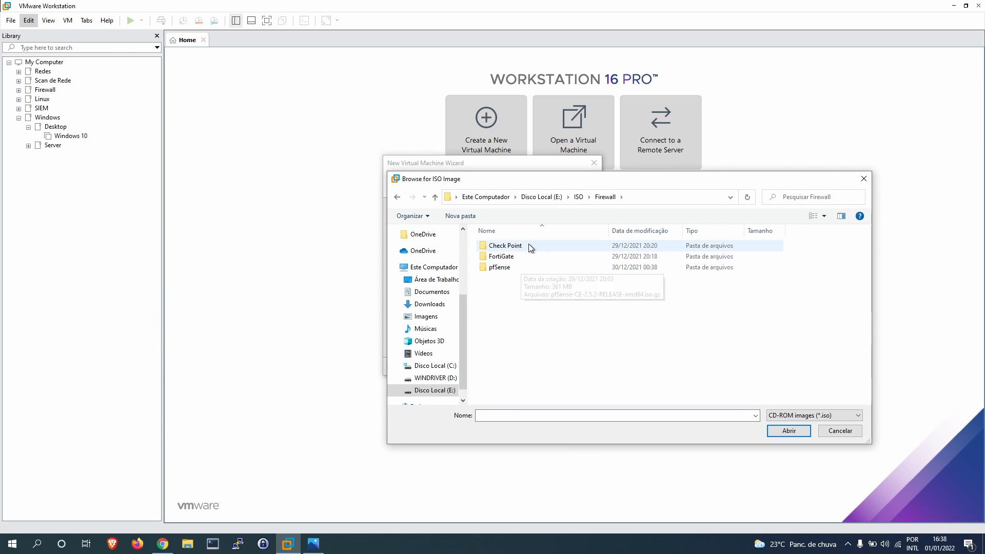
double_click(528, 245)
click(554, 258)
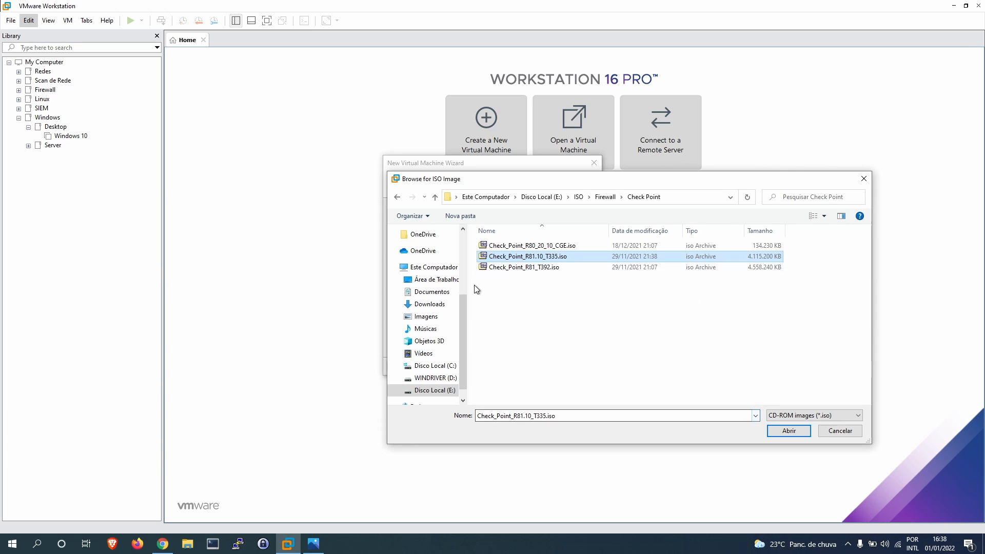
click(779, 432)
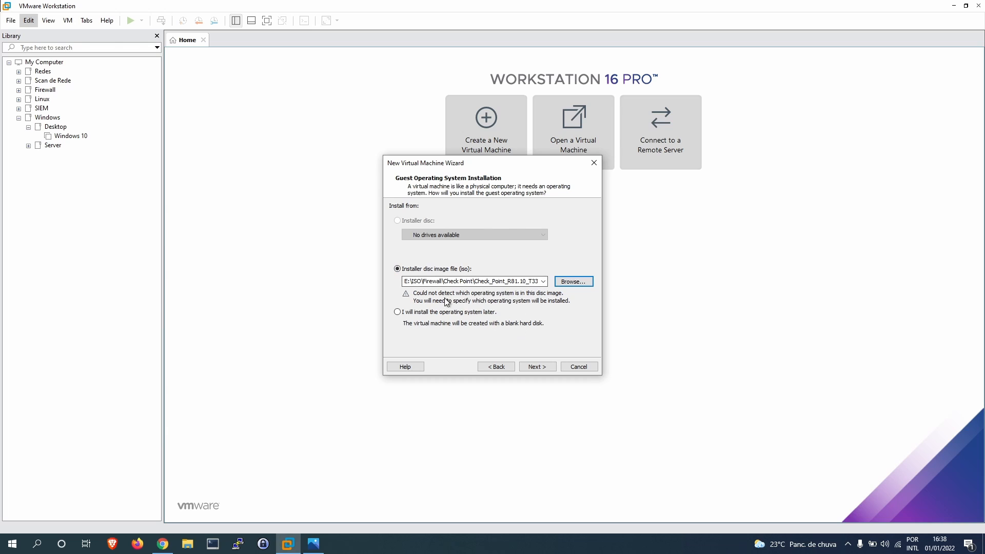
click(535, 367)
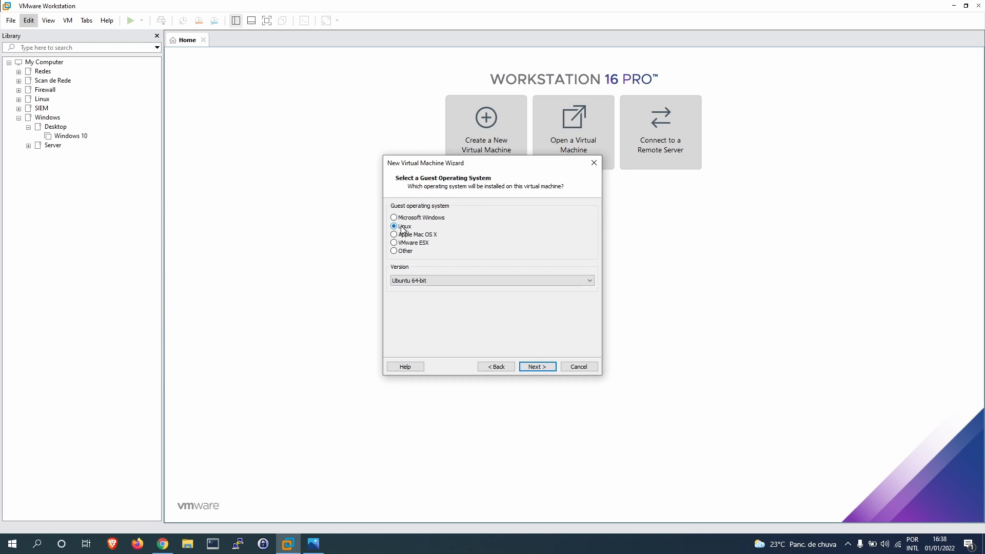
- Set the Linux guest operating system version to Red Hat Enterprise Linux 8 64-bit
click(453, 280)
scroll(457, 304, up, 2)
scroll(456, 304, up, 5)
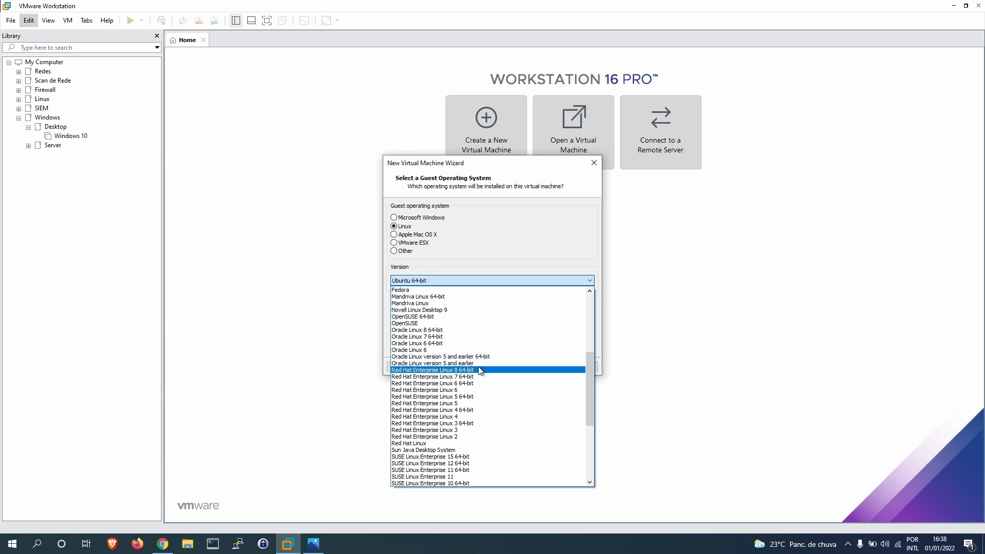
click(478, 368)
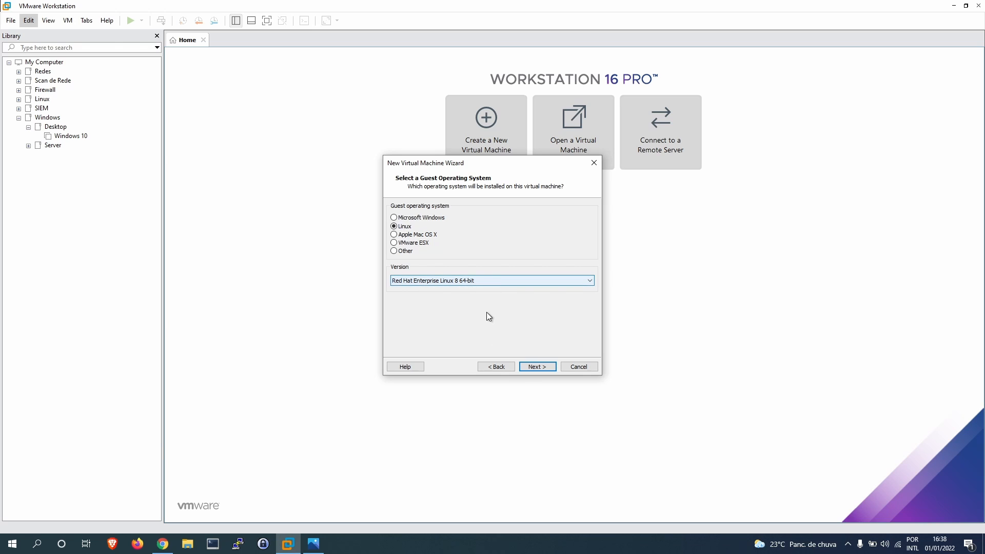
click(536, 366)
- Name the virtual machine Check Point R81.10 and keep the default storage location
drag(492, 220, 350, 214)
text(Check Point R81.10)
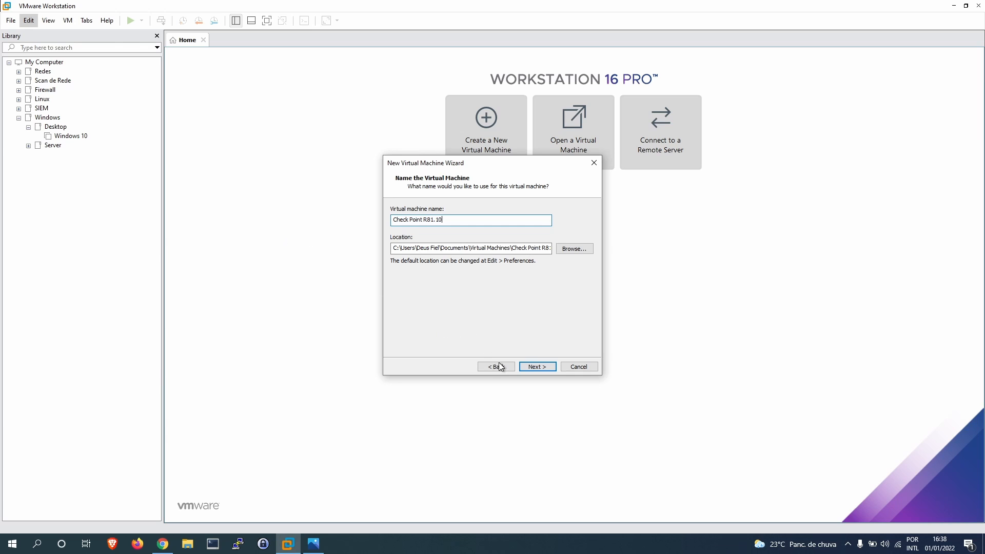
click(534, 368)
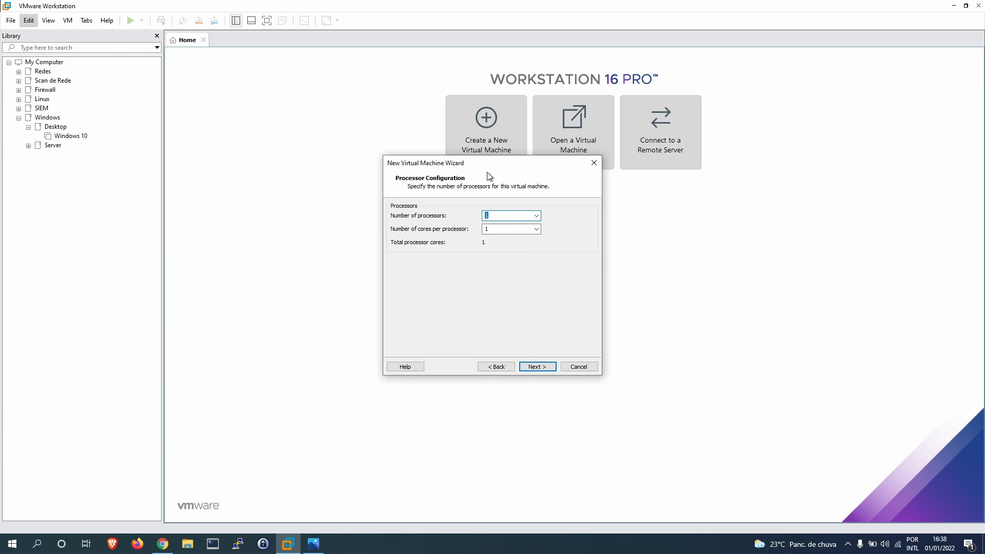
- Configure the virtual machine with 1 processor and 4 cores per processor
click(536, 229)
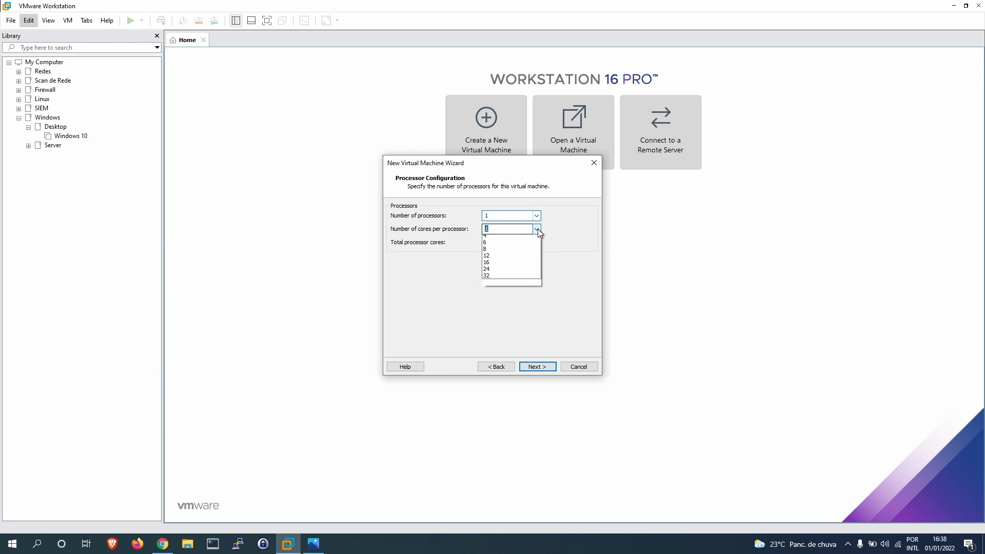
click(521, 262)
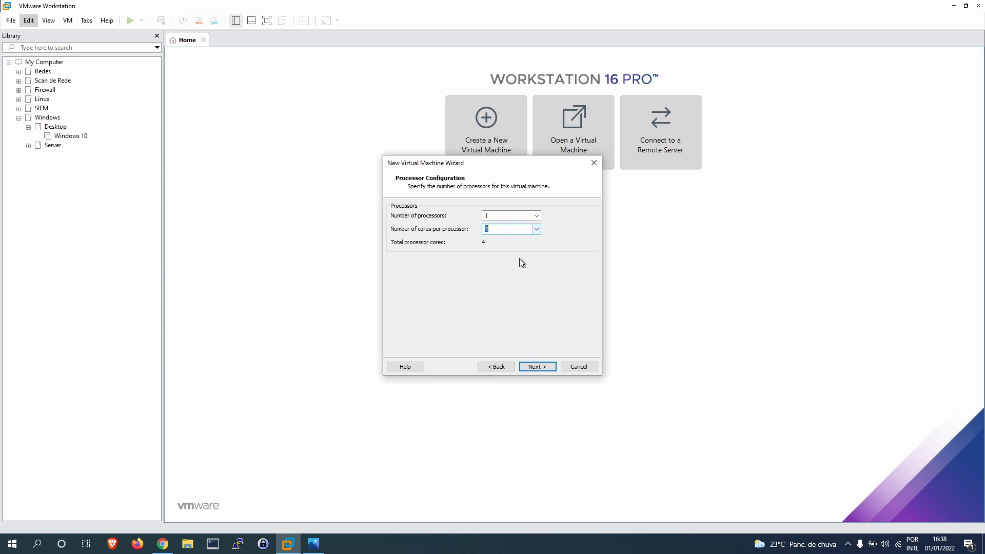
click(493, 215)
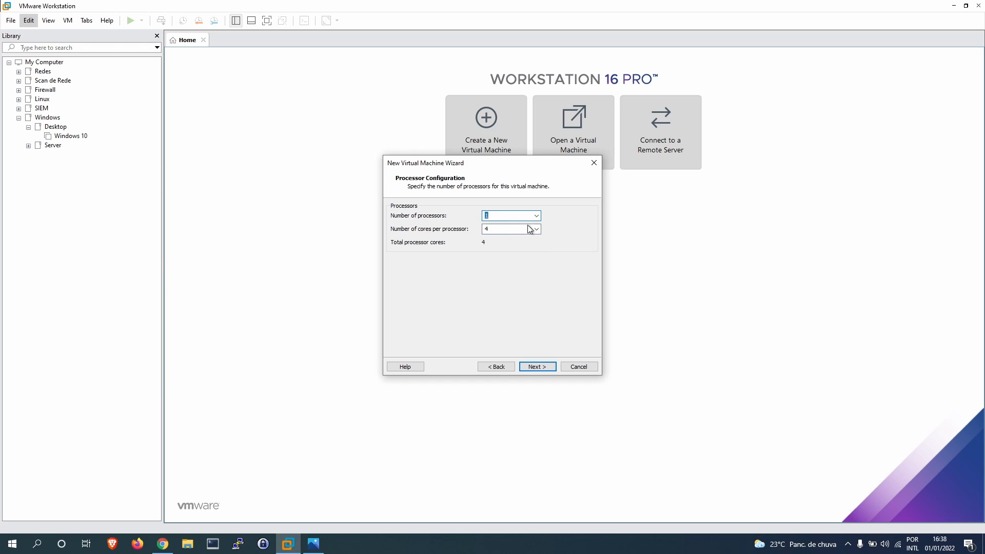
click(537, 367)
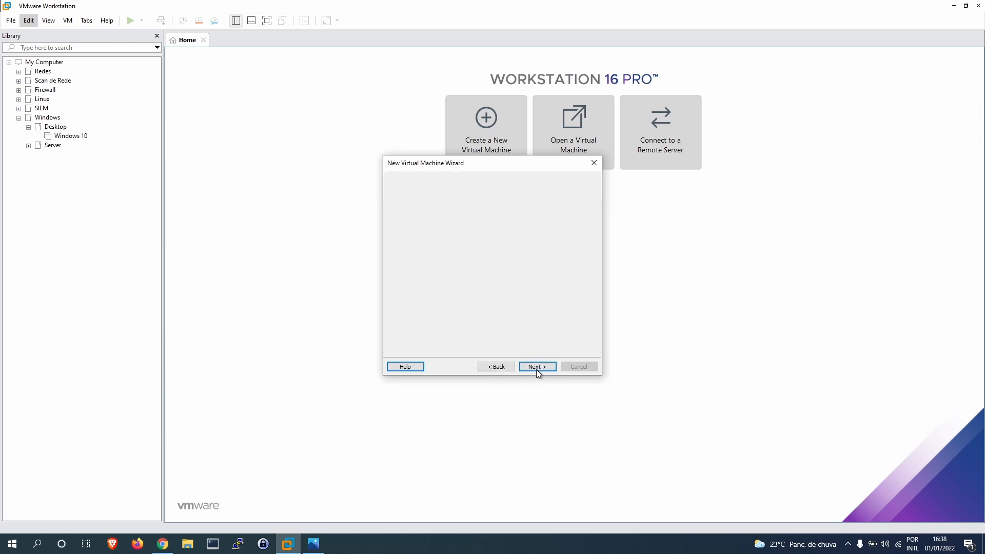
- Allocate 8192 MB (8 GB) of memory to the virtual machine
click(419, 268)
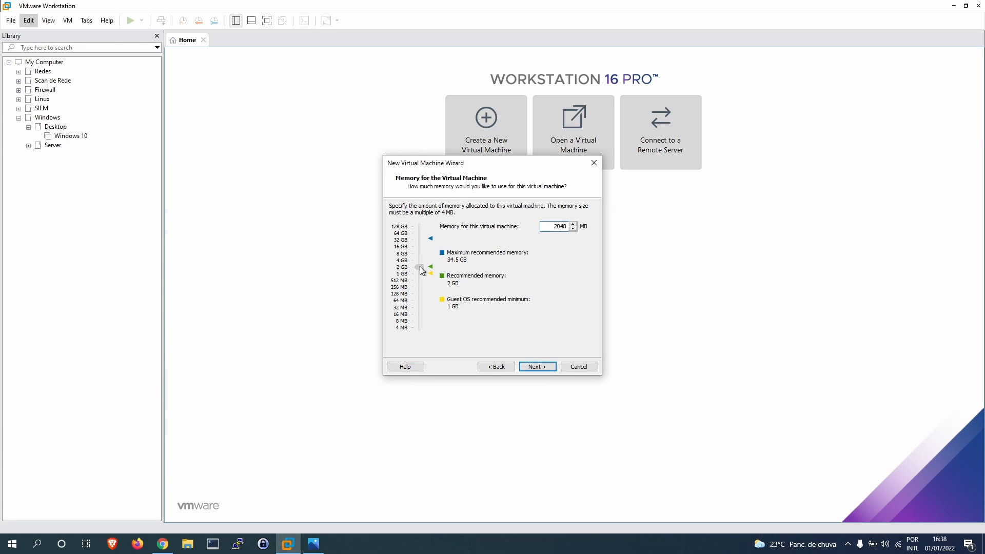
drag(418, 258, 417, 254)
click(542, 368)
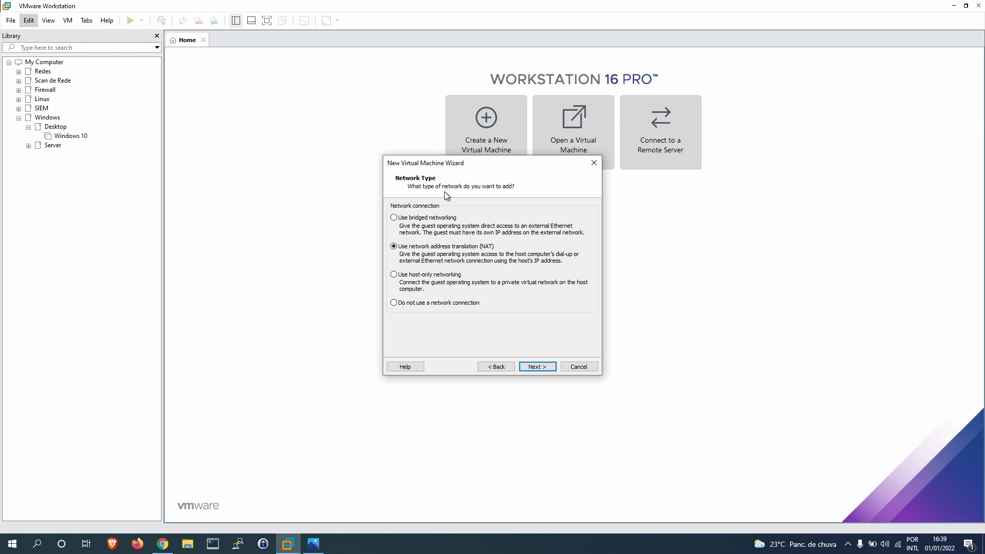
- Use bridged networking for the network connection and keep the recommended LSI Logic SCSI controller
click(400, 219)
click(523, 366)
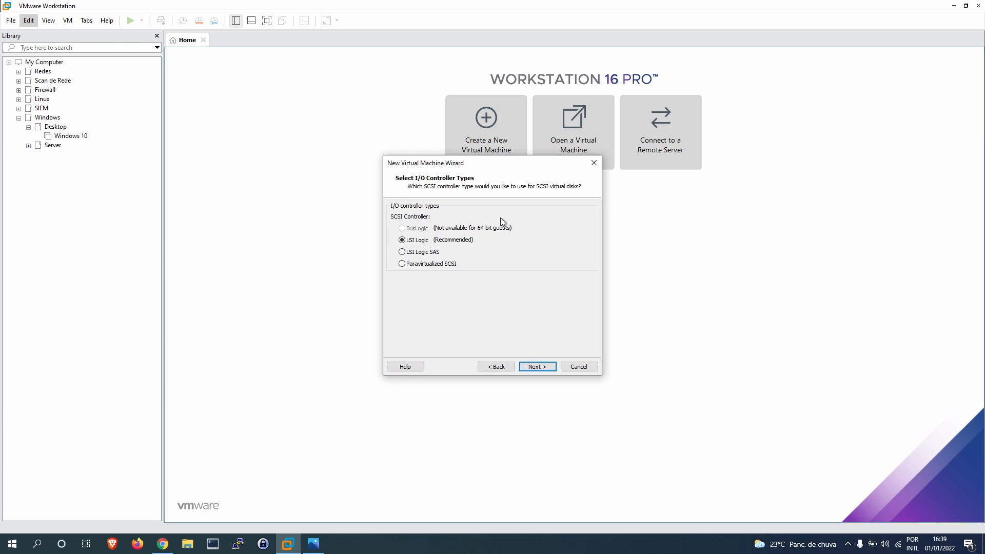
click(537, 367)
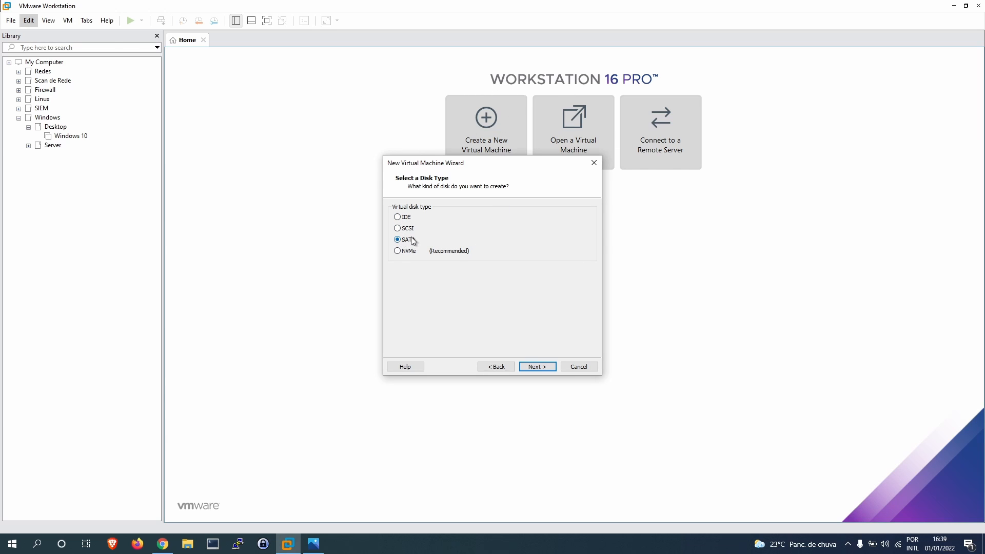
- Create a new 100 GB SATA virtual disk stored as a single file, keeping the file name Check Point R81.10.vmdk
click(538, 367)
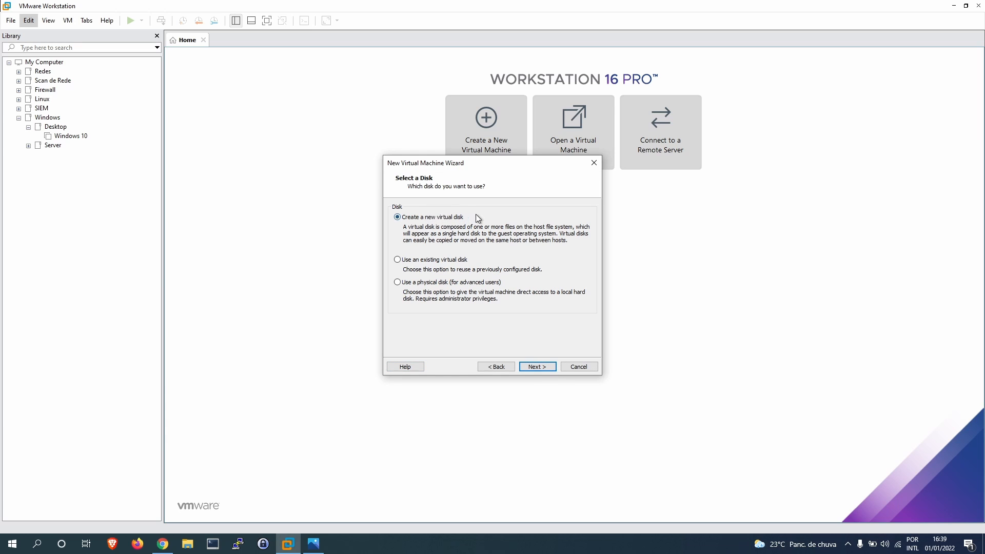
click(536, 367)
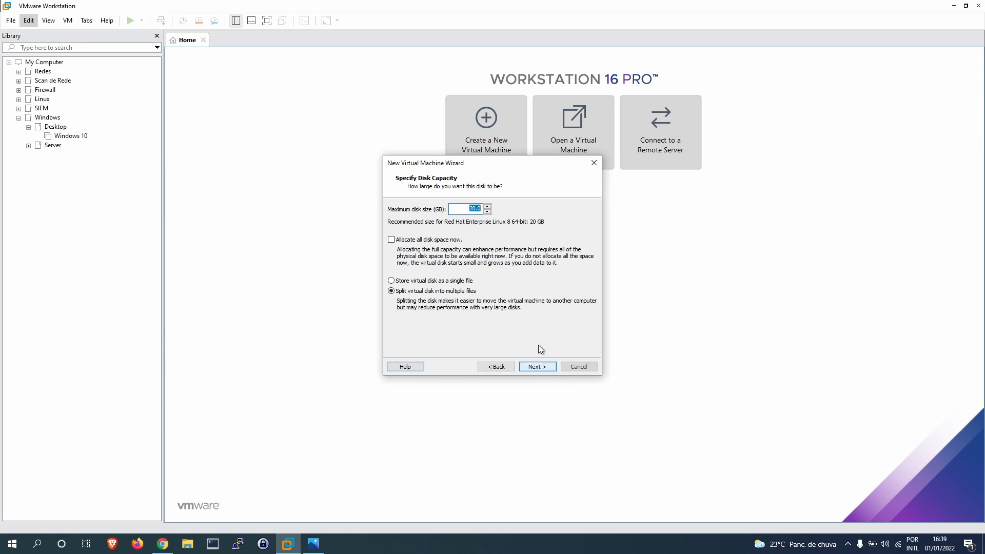
click(437, 282)
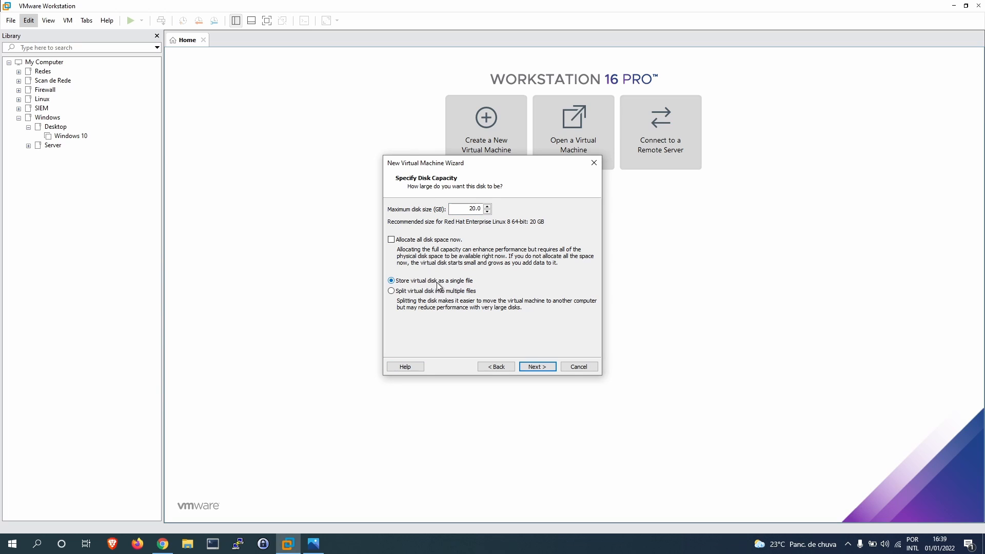
drag(457, 209, 497, 210)
text(100)
click(539, 365)
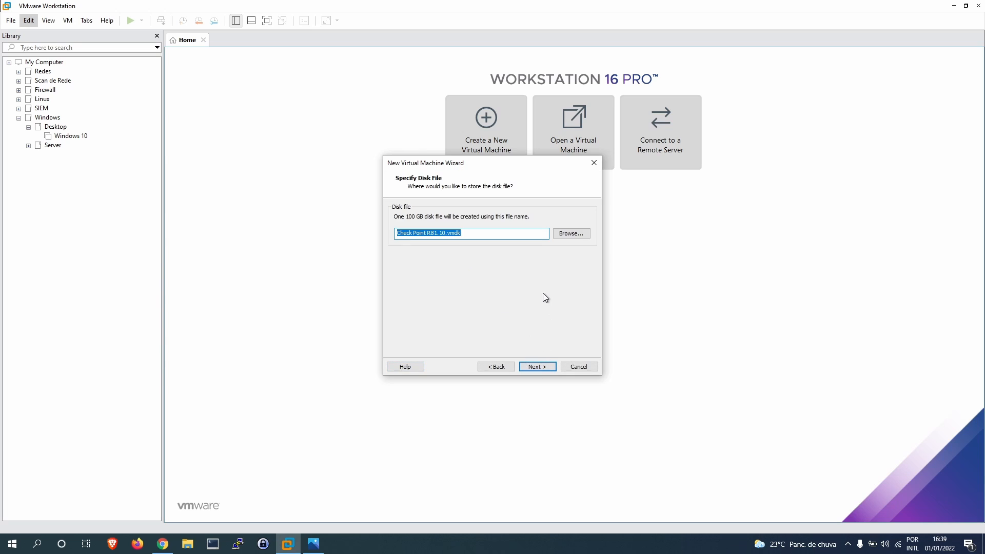
click(534, 367)
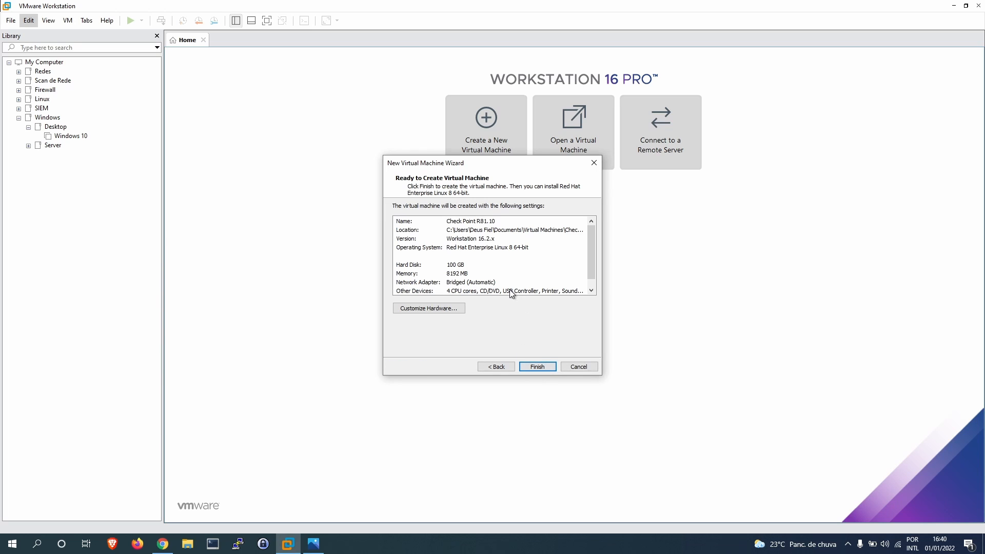
- Customize the virtual machine's hardware by adding a second network adapter
click(440, 310)
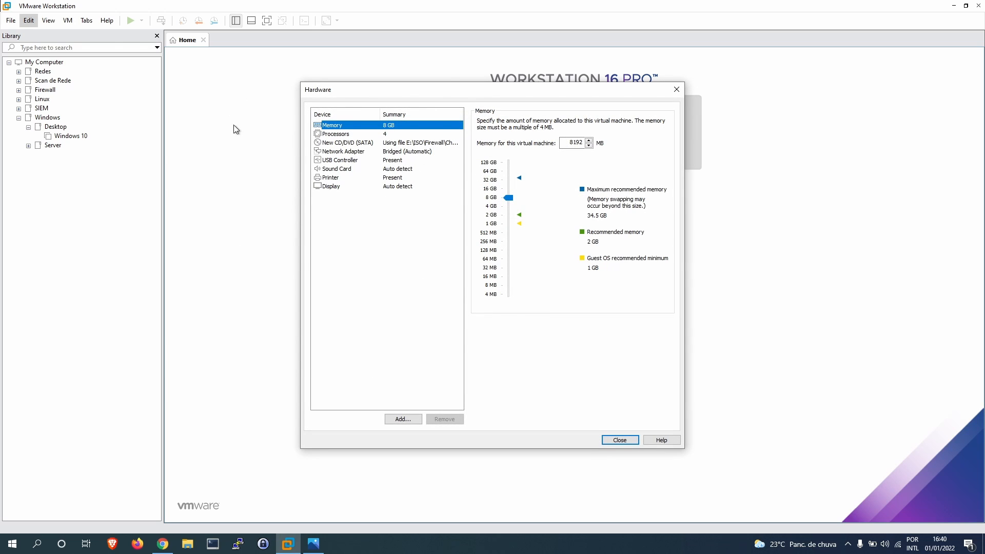
click(346, 150)
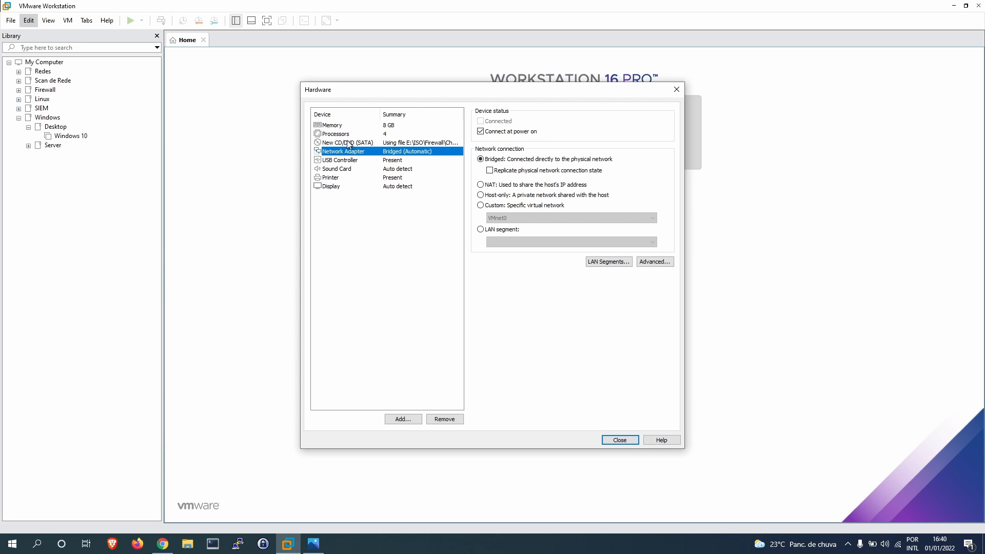
click(401, 420)
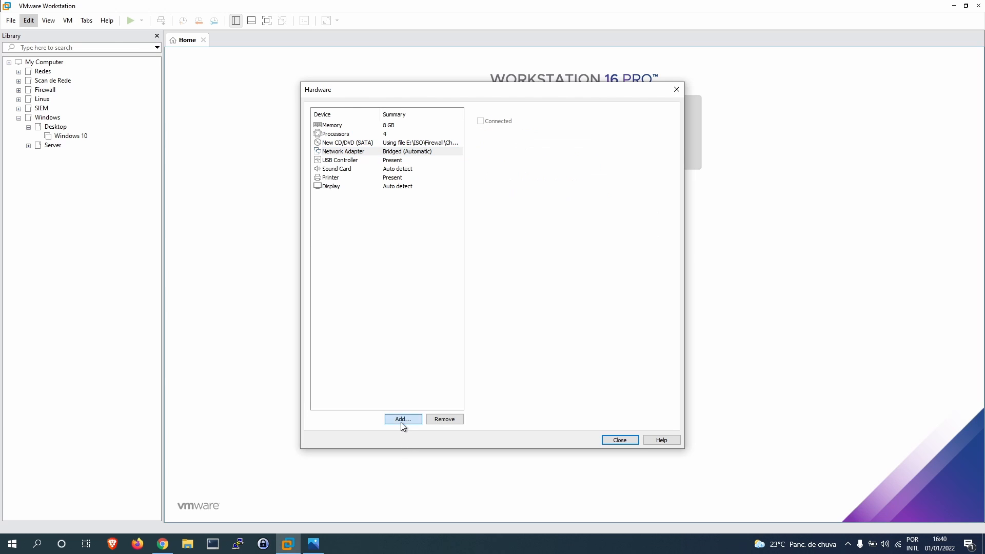
click(416, 235)
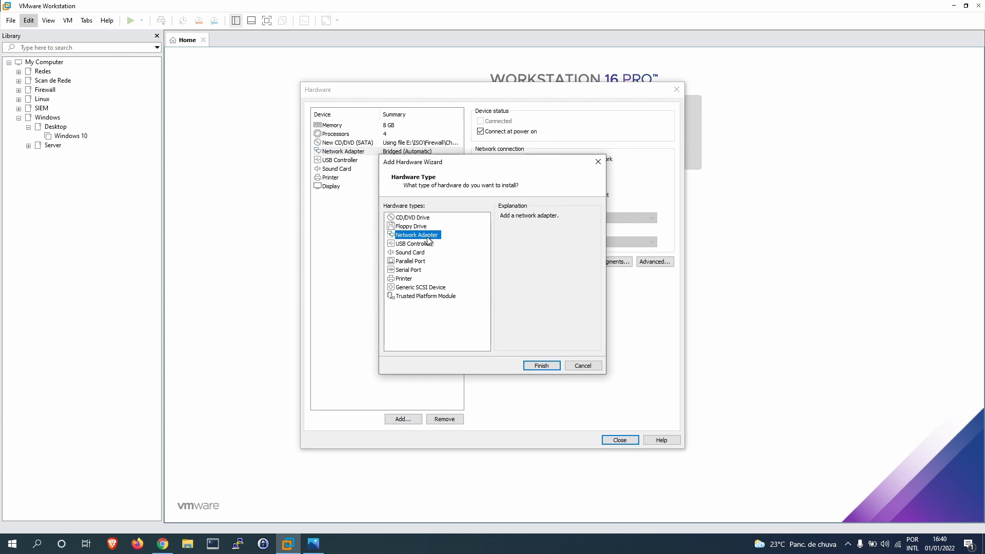
click(542, 365)
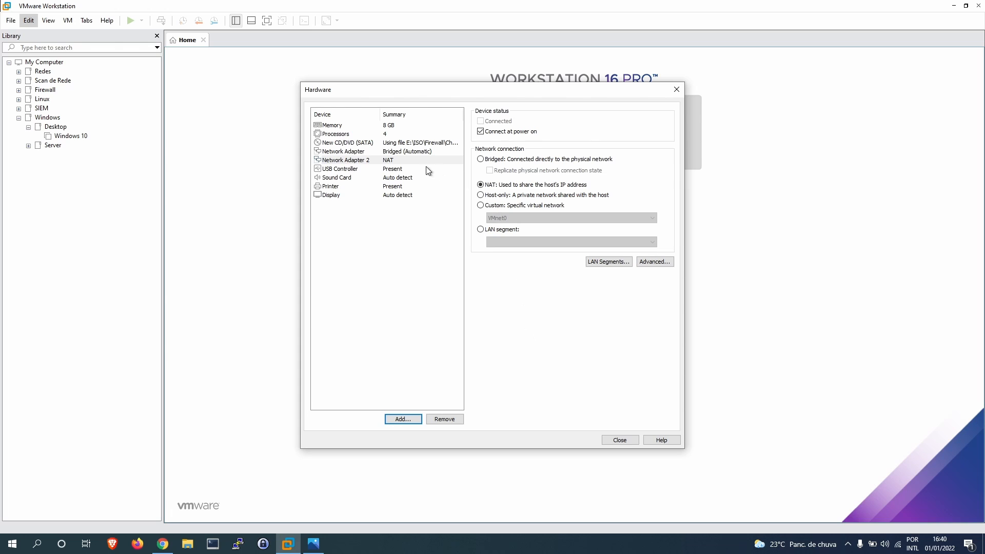
- Create a LAN segment named Rede Interna and connect Network Adapter 2 to it
click(354, 162)
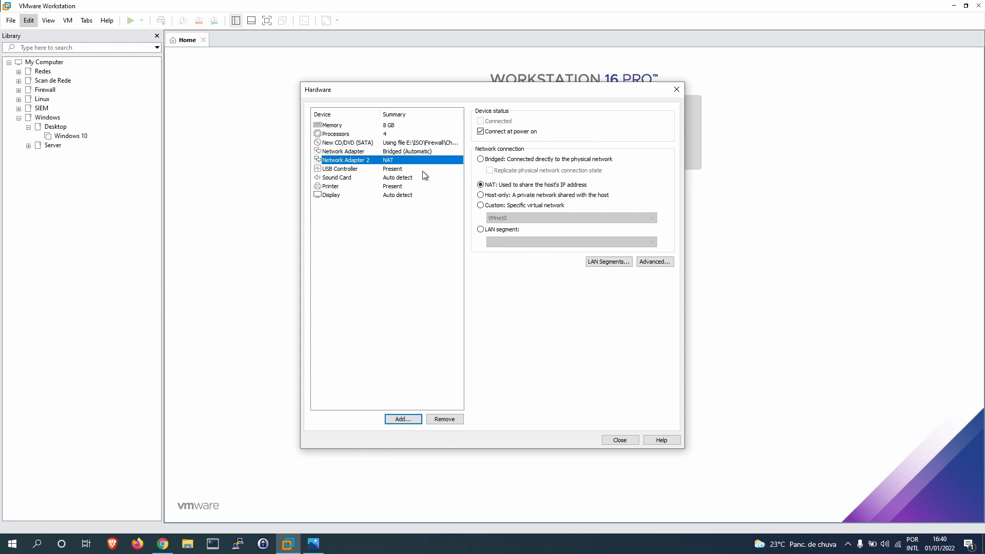
click(480, 230)
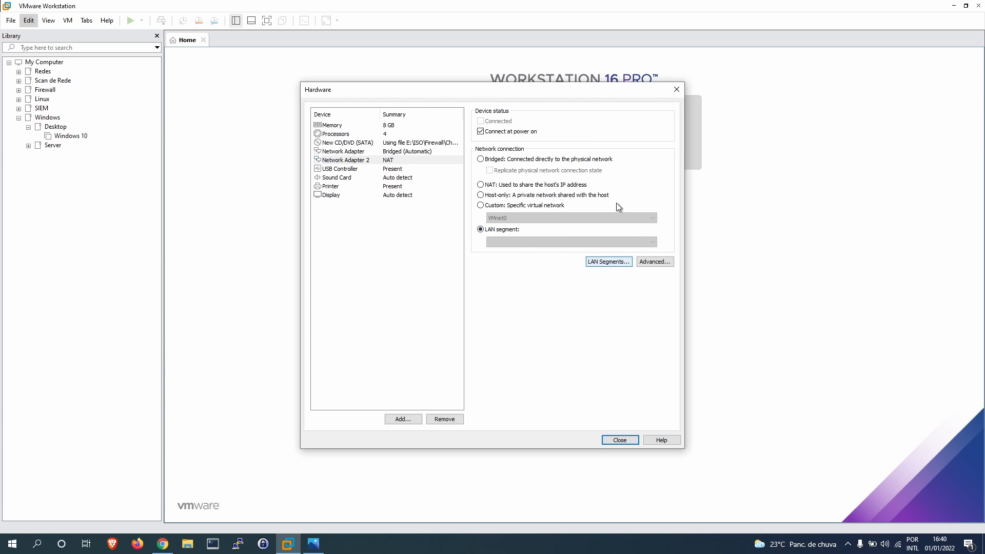
click(608, 261)
click(467, 313)
text(Rede 1)
text(NTE)
text(rna)
key(Return)
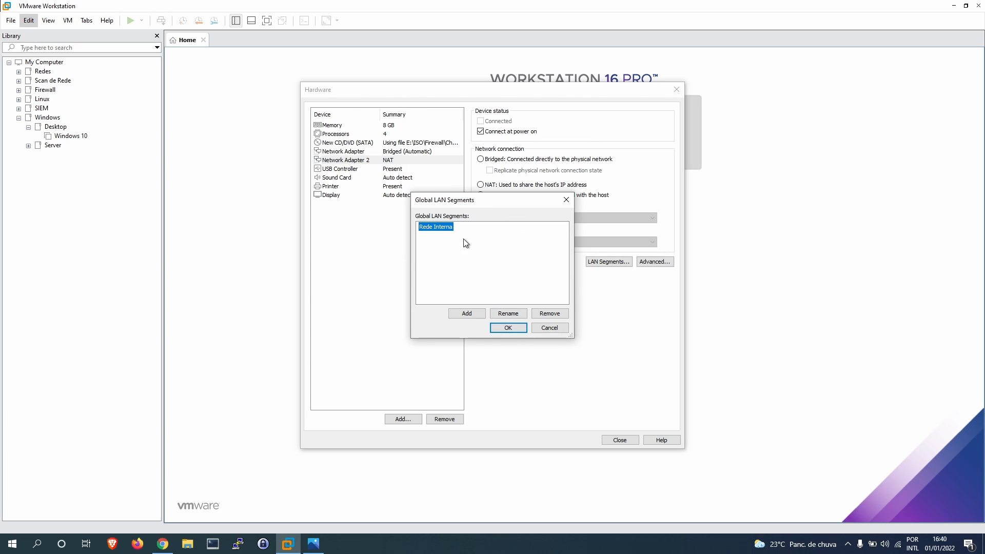
click(510, 328)
click(545, 242)
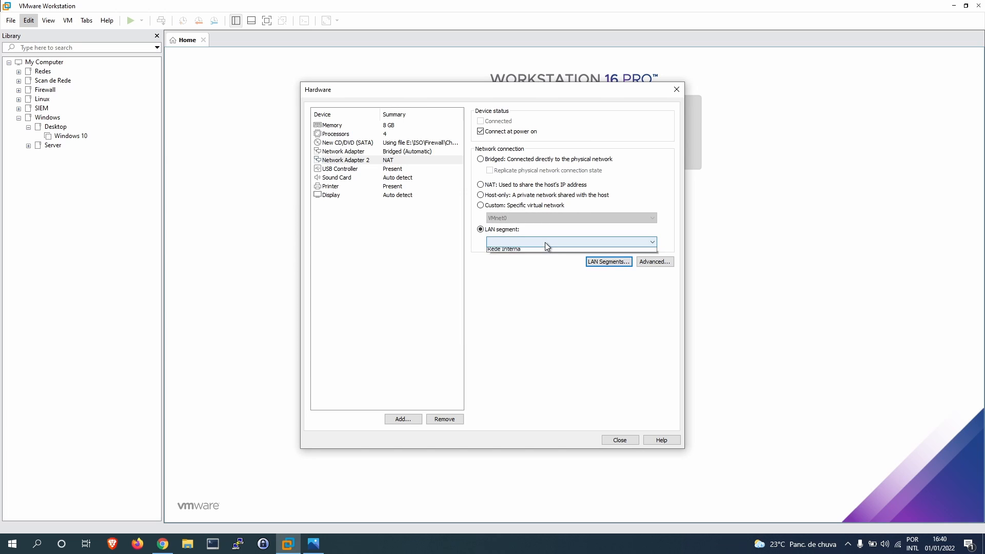
click(532, 251)
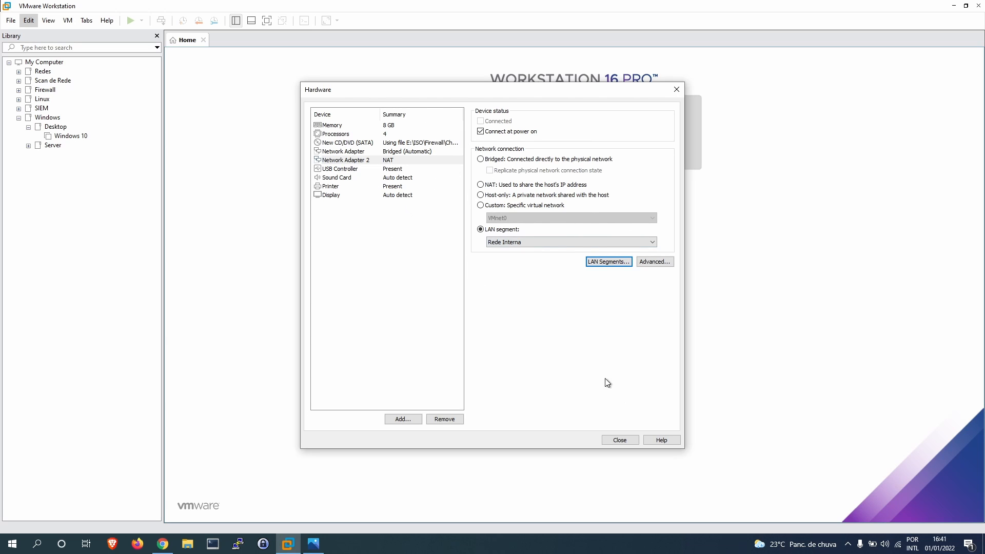
- Check the USB controller, sound card and printer settings, and disable 3D graphics acceleration for the display
click(384, 171)
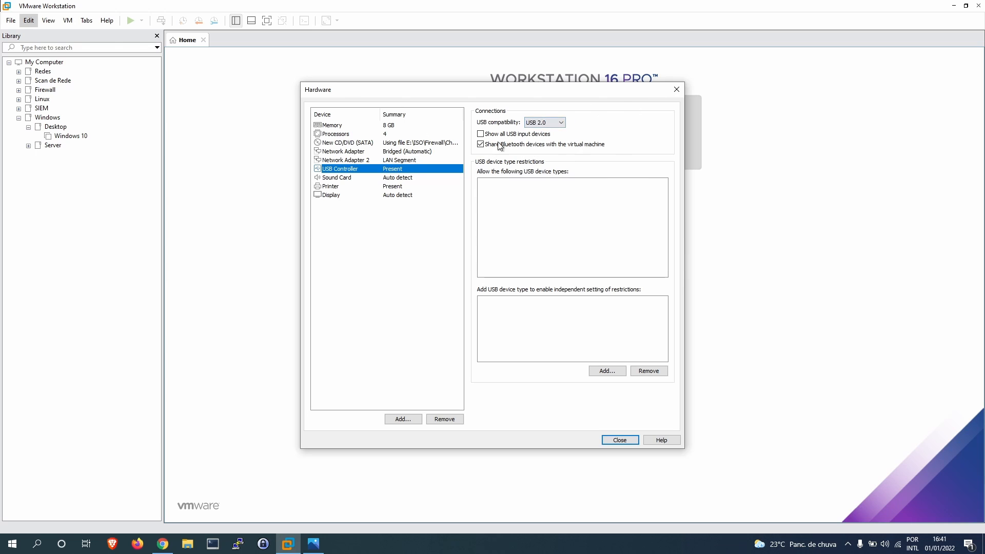
click(400, 178)
click(393, 187)
click(392, 196)
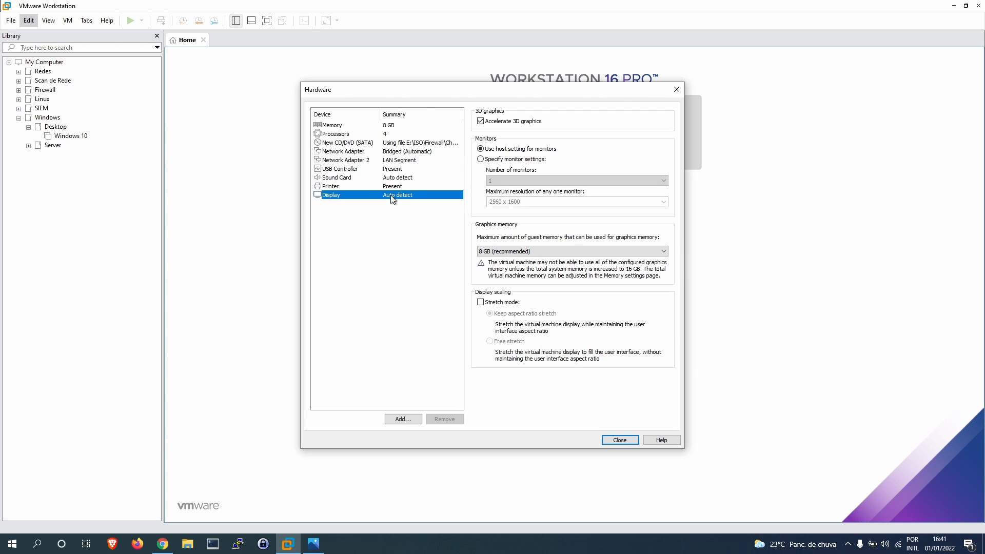
click(498, 121)
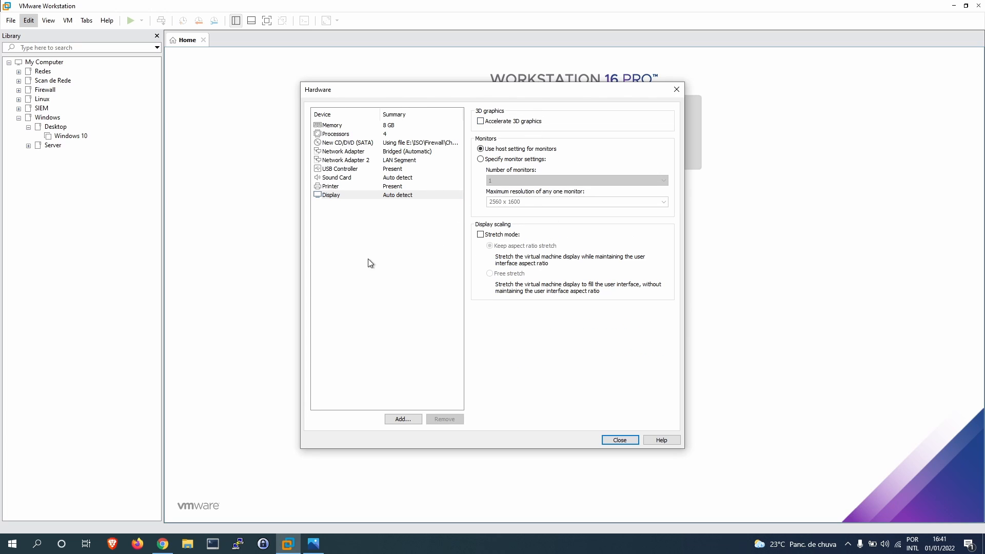
- Review the settings of every hardware device, from the display back up to the memory
click(356, 197)
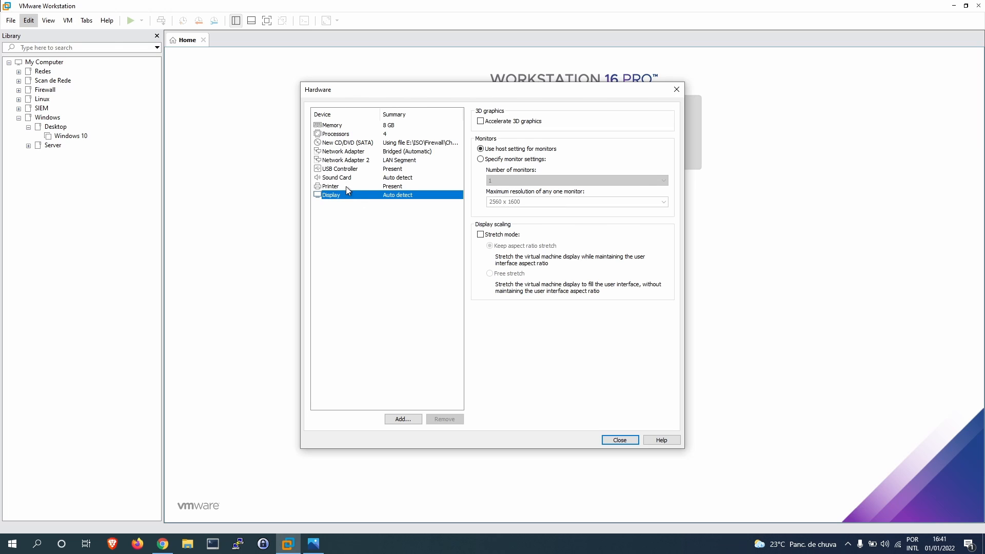
click(347, 188)
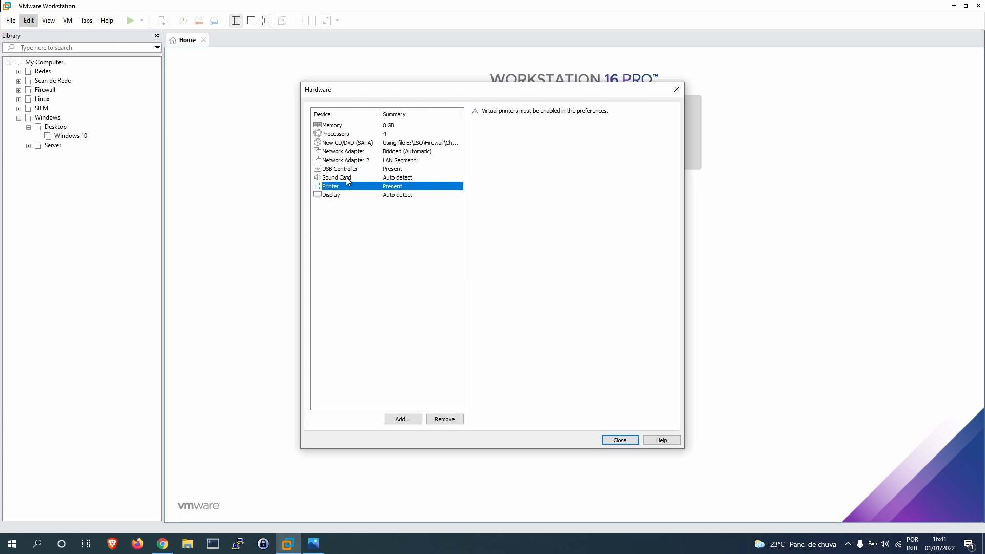
click(346, 177)
click(354, 169)
click(354, 160)
click(354, 151)
click(353, 143)
click(352, 134)
click(352, 125)
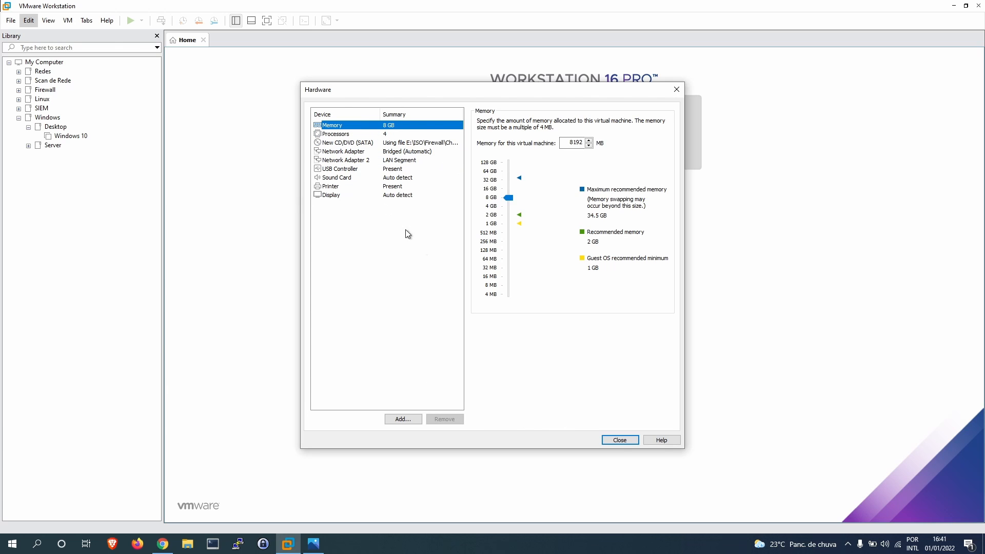
- Finish creating the Check Point R81.10 virtual machine with the customized hardware and power it on
click(620, 440)
click(538, 366)
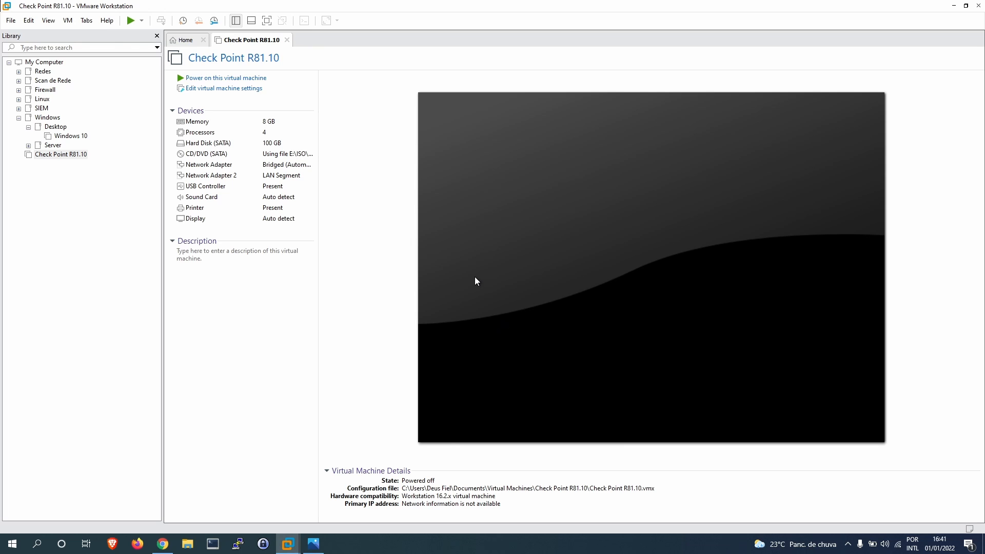
click(231, 80)
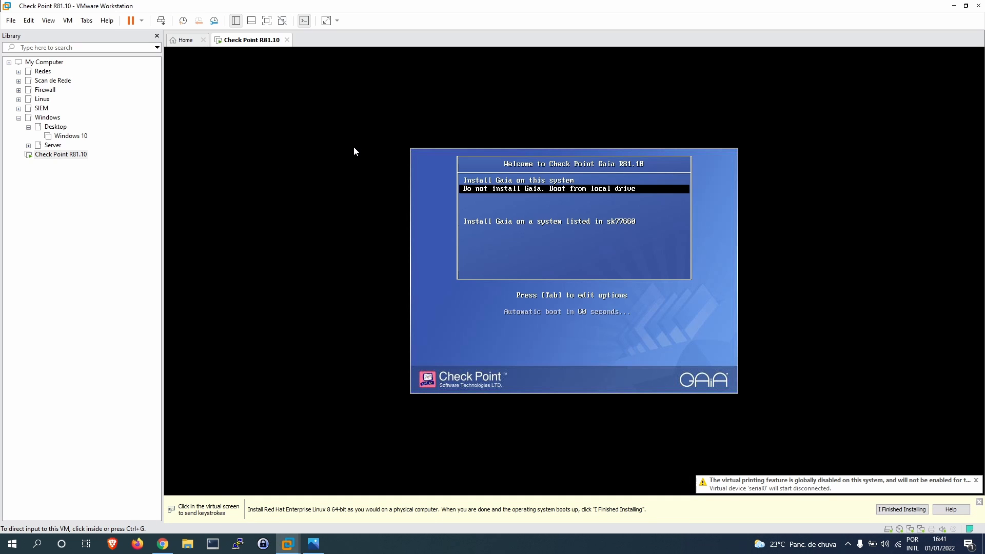
- Choose to install Gaia on this system in the Check Point R81.10 boot menu
click(563, 190)
key(Up)
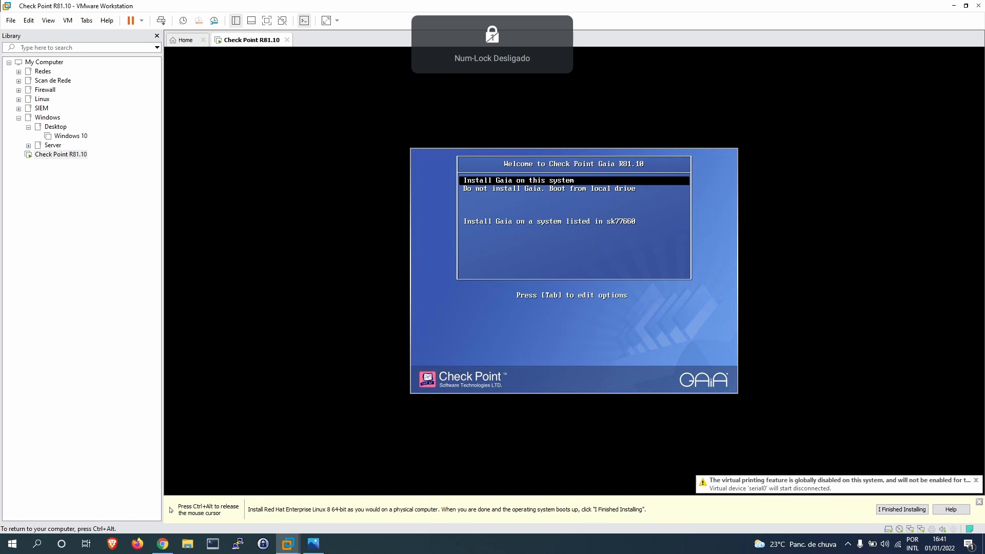
key(Return)
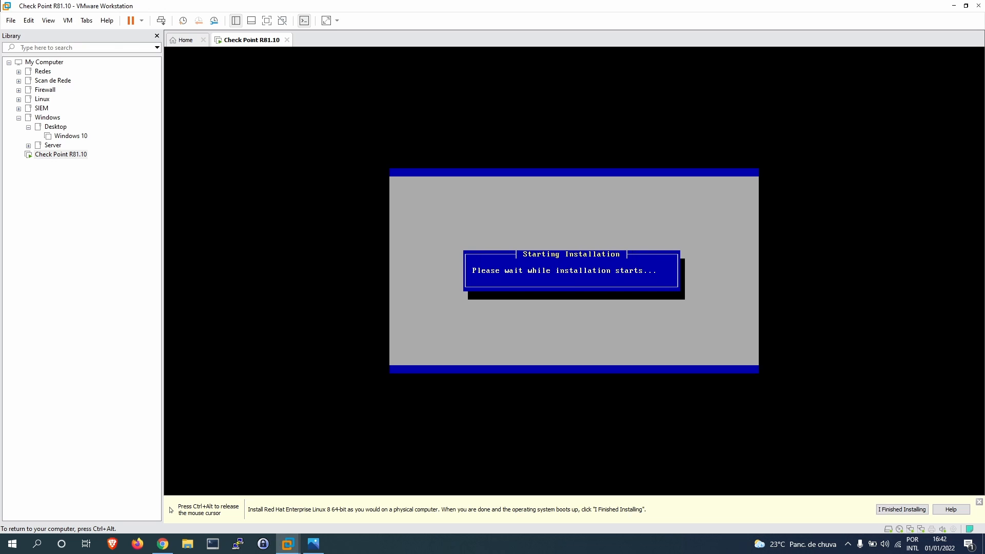
- Dismiss the guest operating system installation hint shown beneath the Check Point virtual machine's console
key(ctrl+alt)
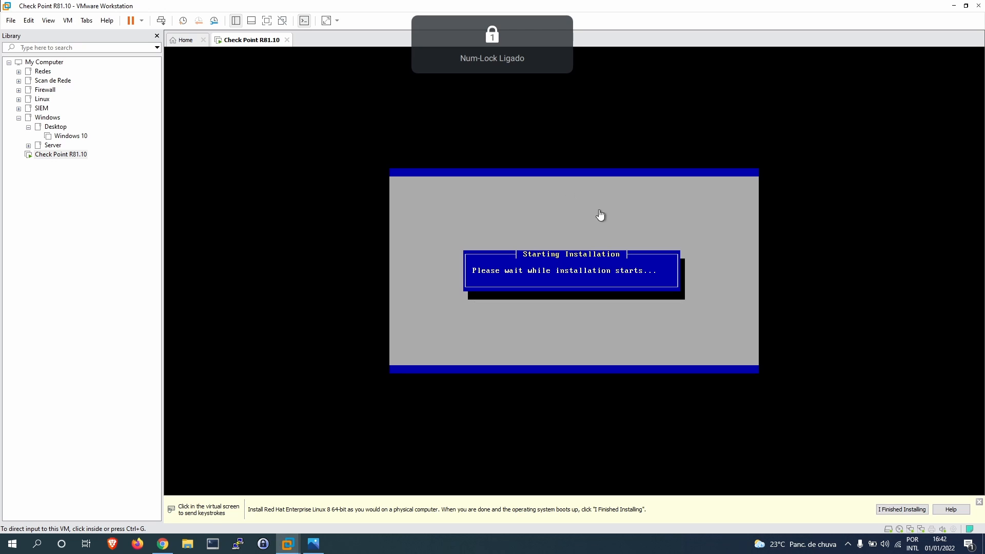
click(547, 192)
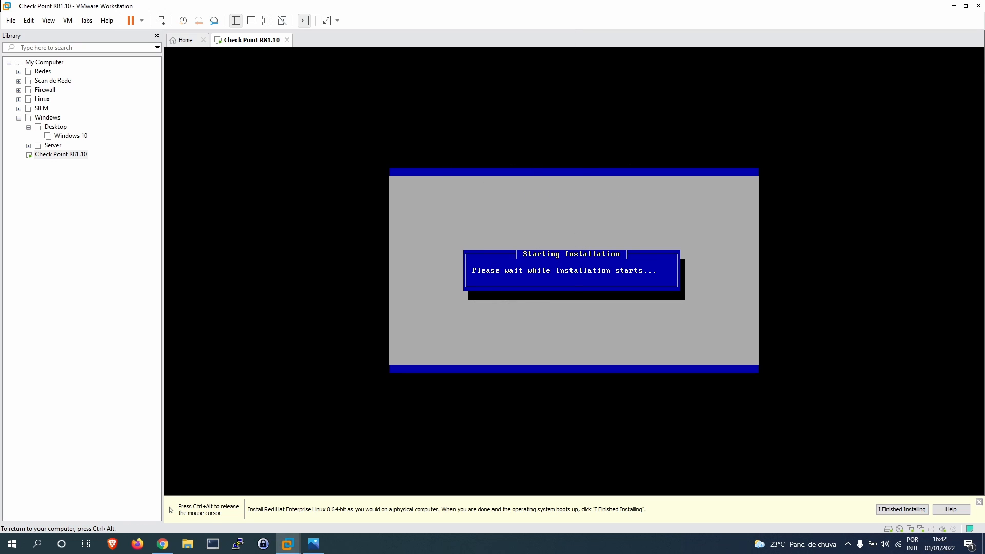
key(ctrl+alt)
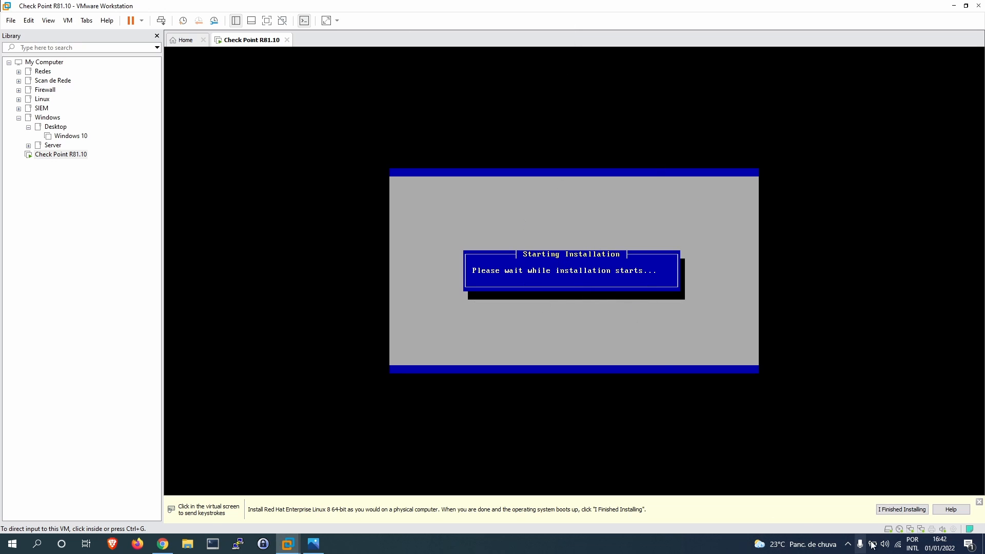
click(979, 502)
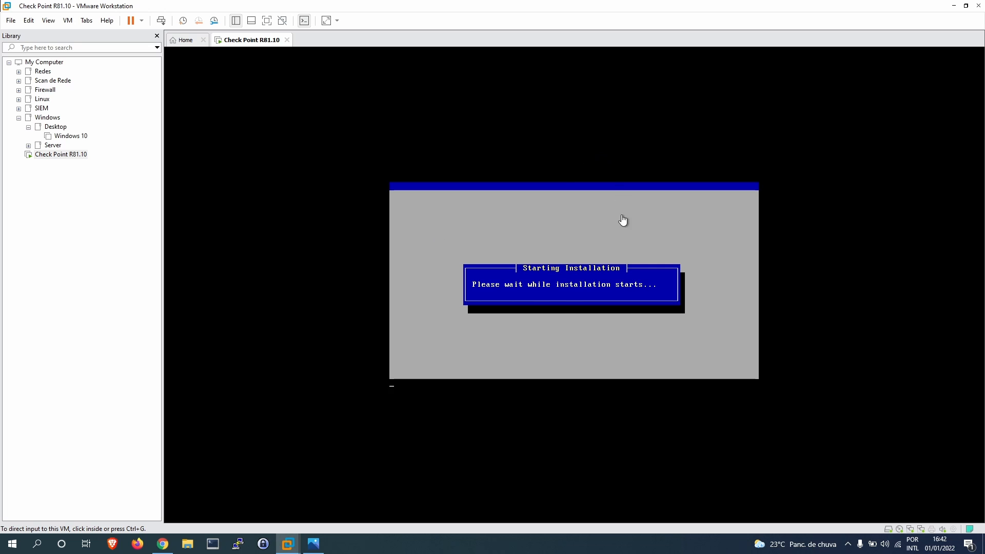
click(595, 198)
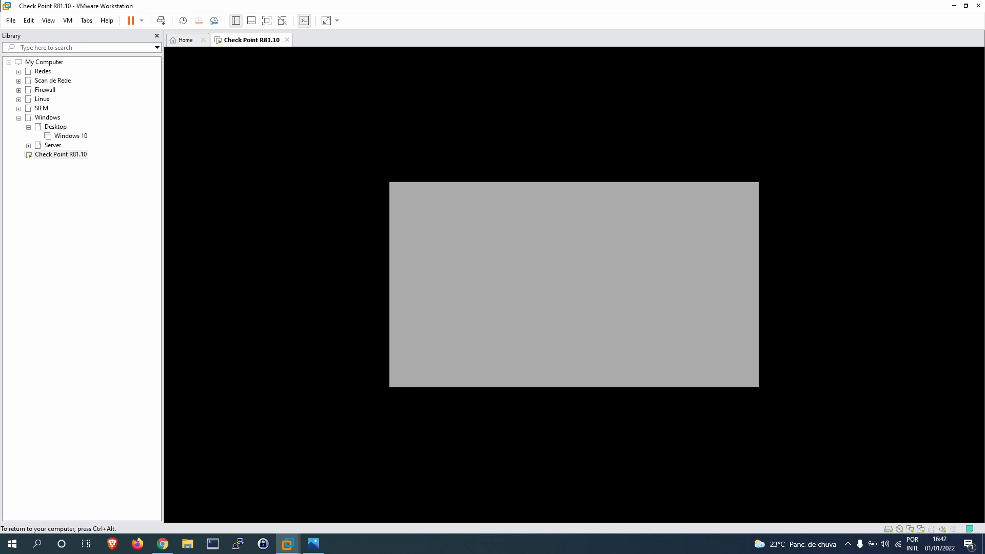
key(ctrl+alt)
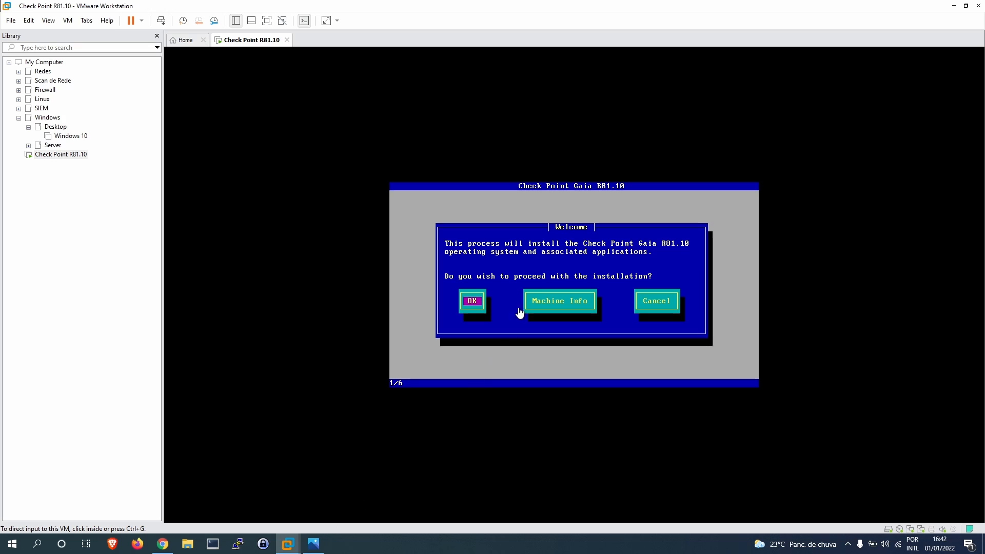
- Proceed with the Gaia R81.10 installation and accept US as the keyboard type
click(533, 267)
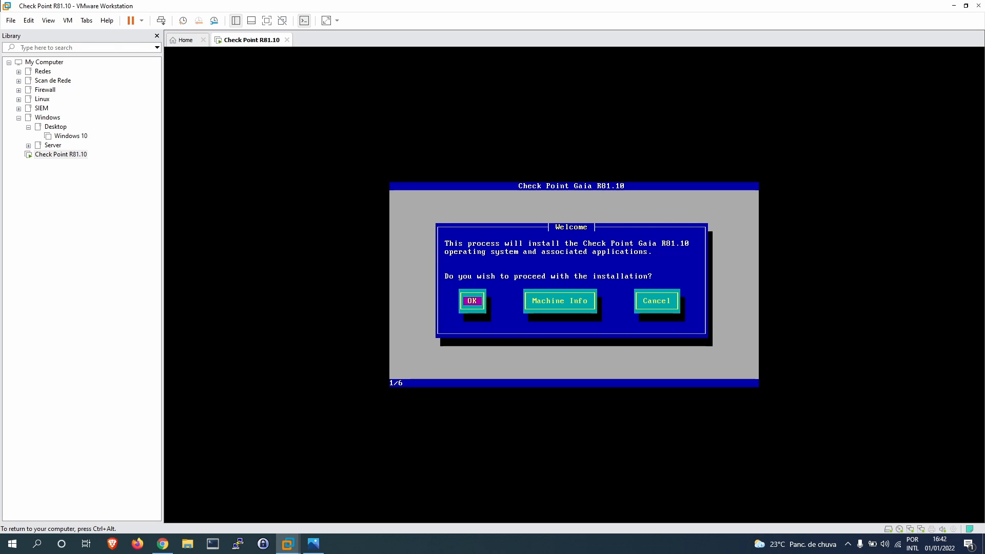
key(Return)
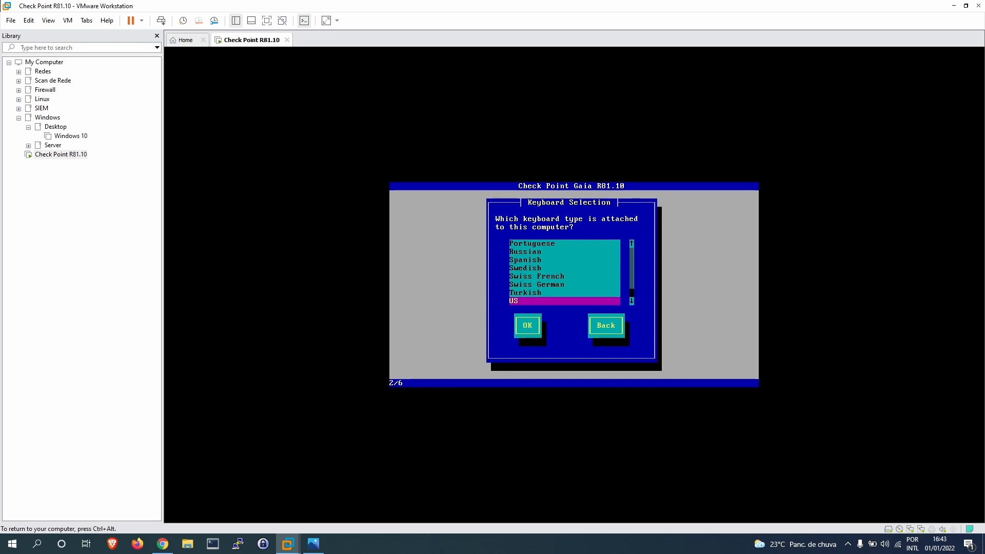
key(Up)
key(Down)
key(Tab)
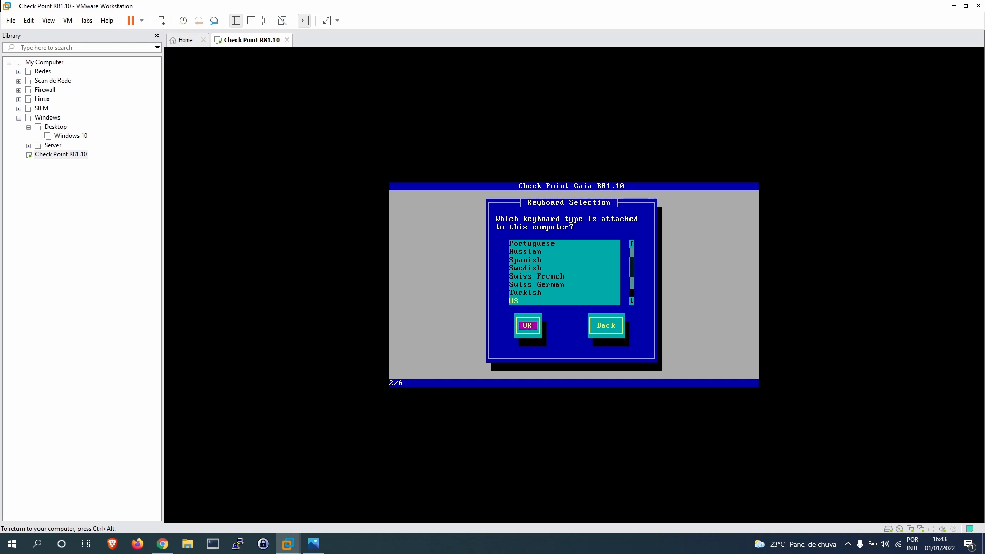
key(Return)
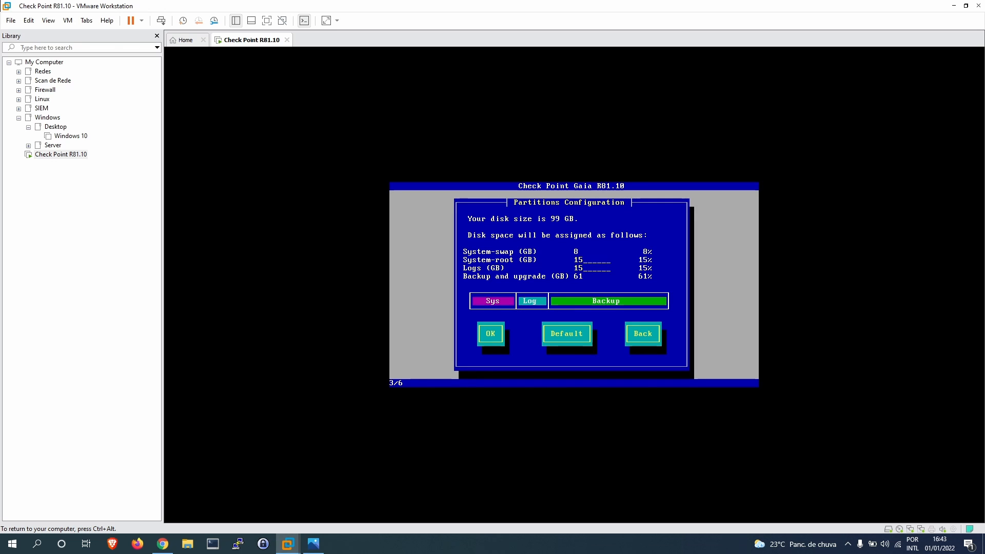
- Set the system-root partition to 26 GB and the logs partition to 30 GB, and accept the partition configuration
key(BackSpace)
key(BackSpace)
key(Num_Lock)
text(30)
key(BackSpace)
key(BackSpace)
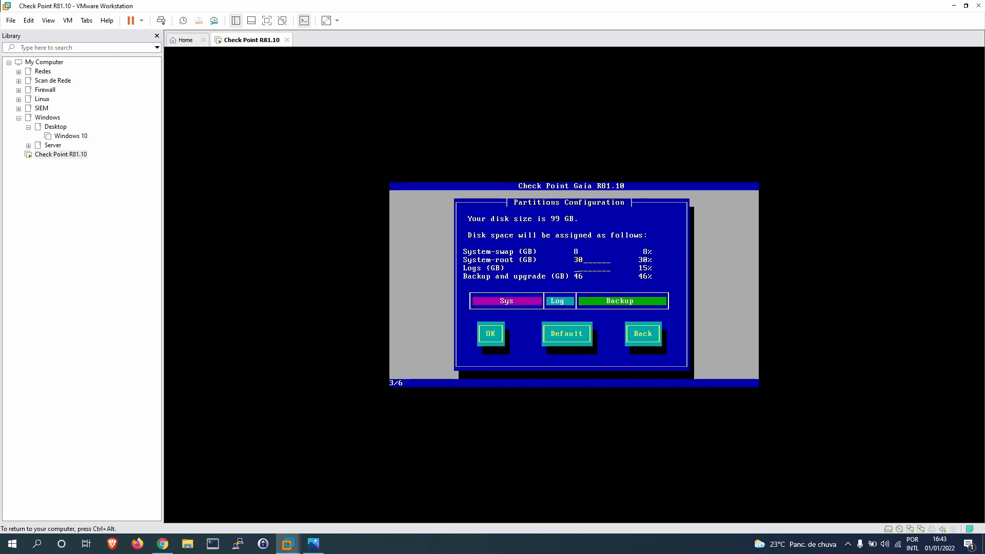
text(30)
key(Tab)
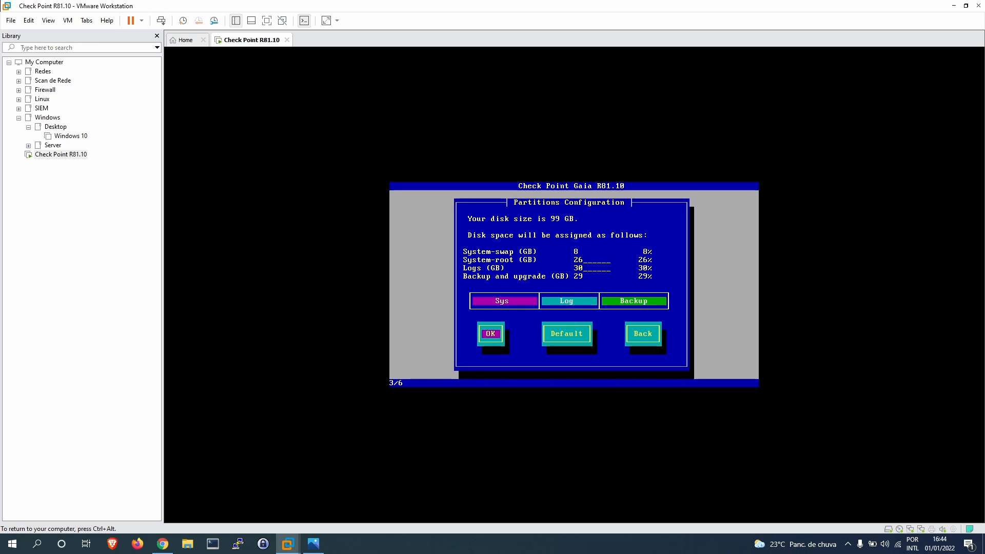
key(Tab)
key(shift+Tab)
key(Return)
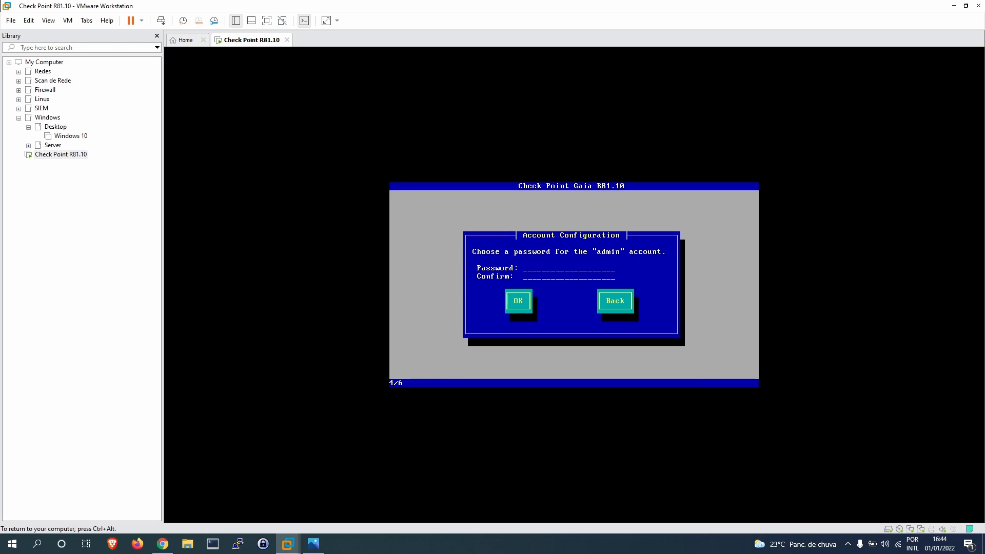
- Enter and confirm a password for the admin account and accept the account configuration
text(*********)
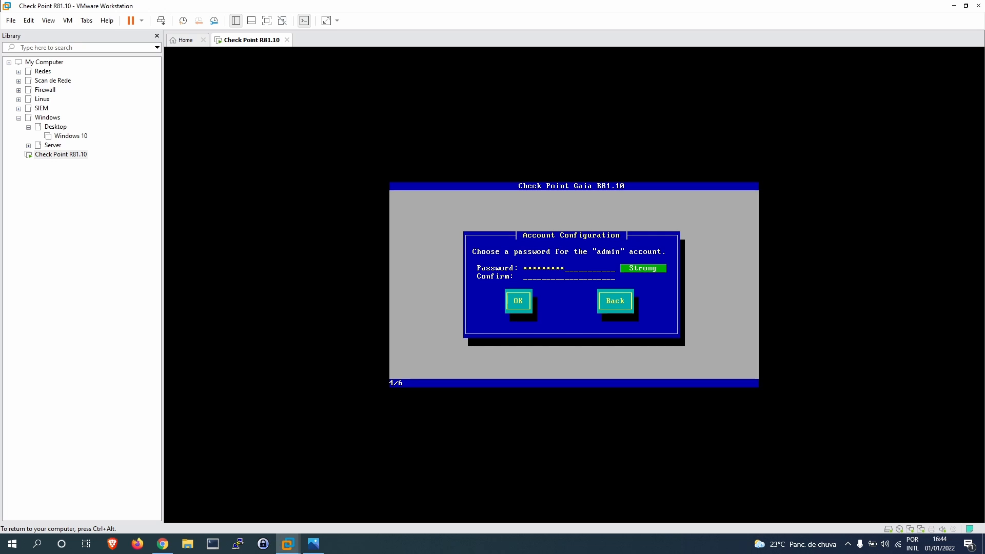
key(Tab)
text(********)
key(Tab)
key(Return)
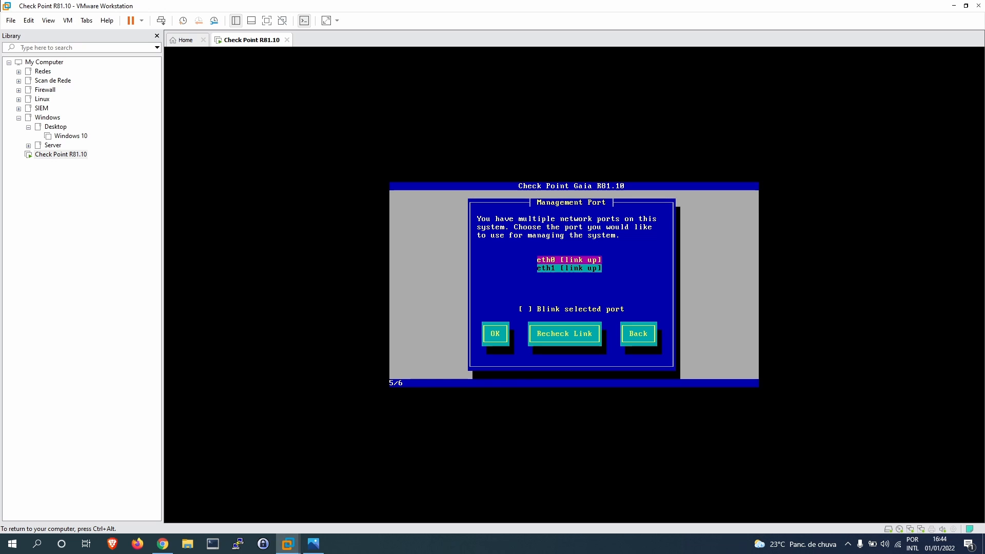
- Choose eth0 as the port for managing the system, dismissing the CCleaner notification on the host
key(Down)
key(Up)
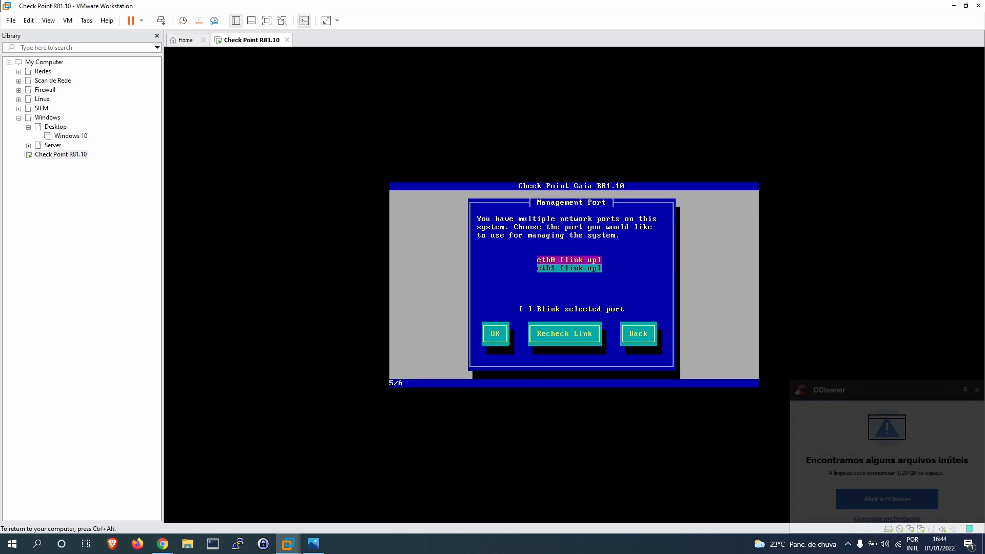
key(Down)
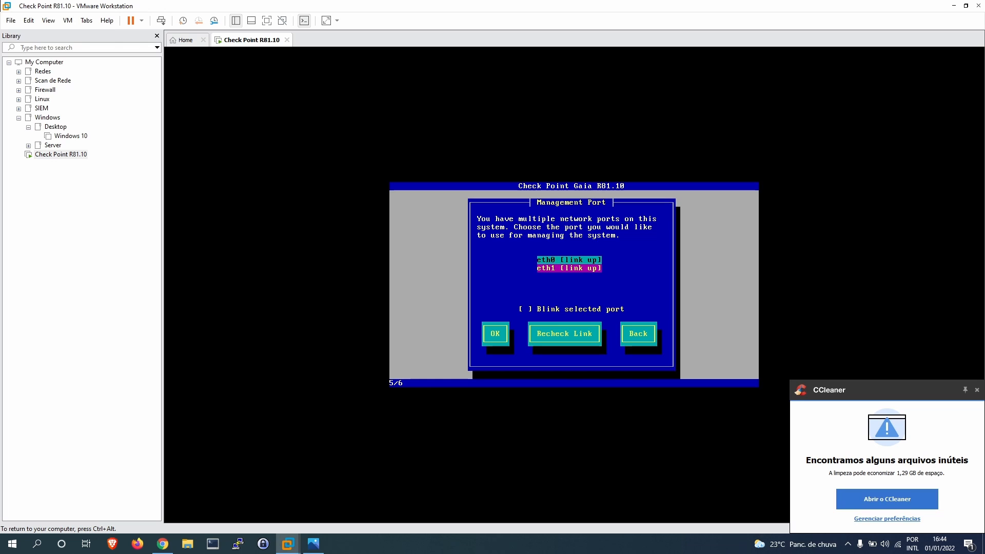
key(ctrl+alt)
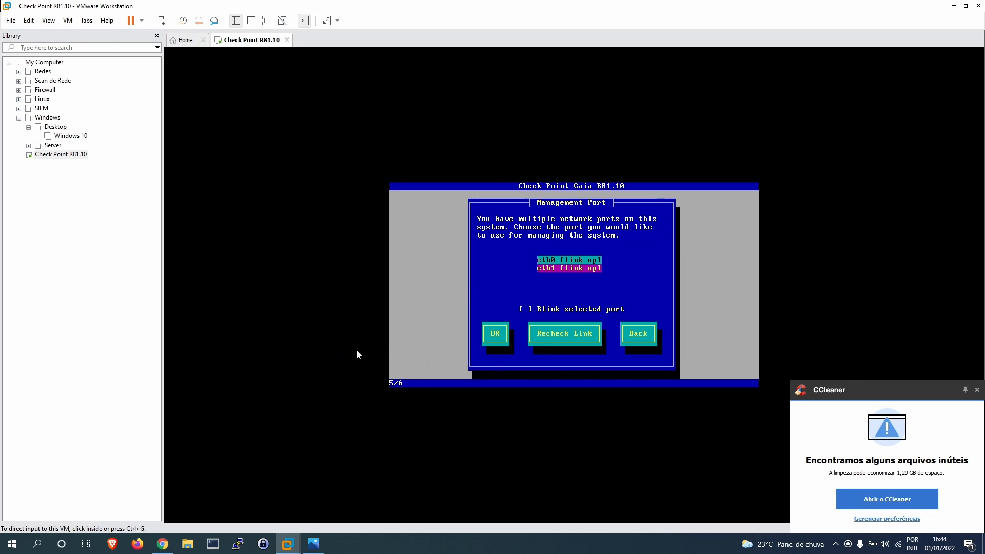
click(978, 393)
click(555, 262)
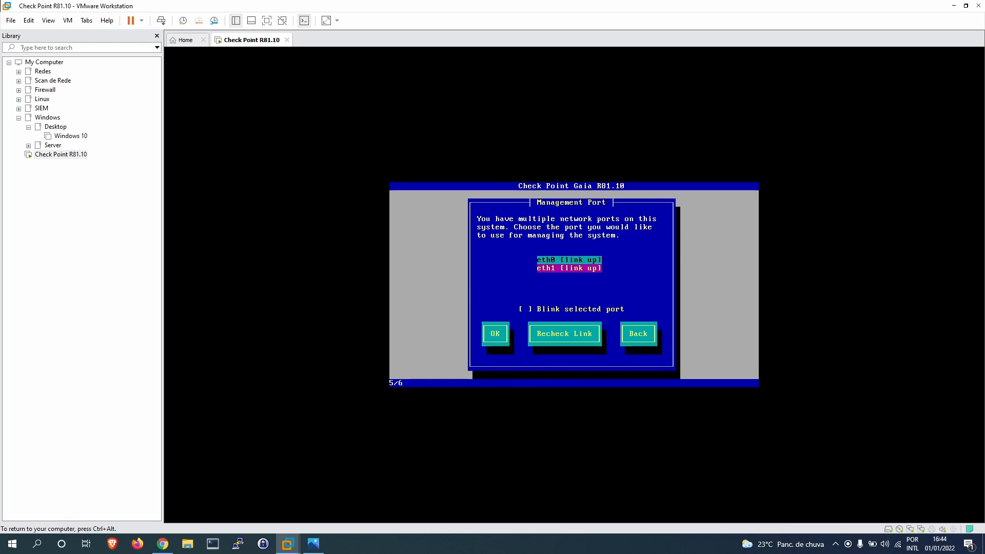
key(Up)
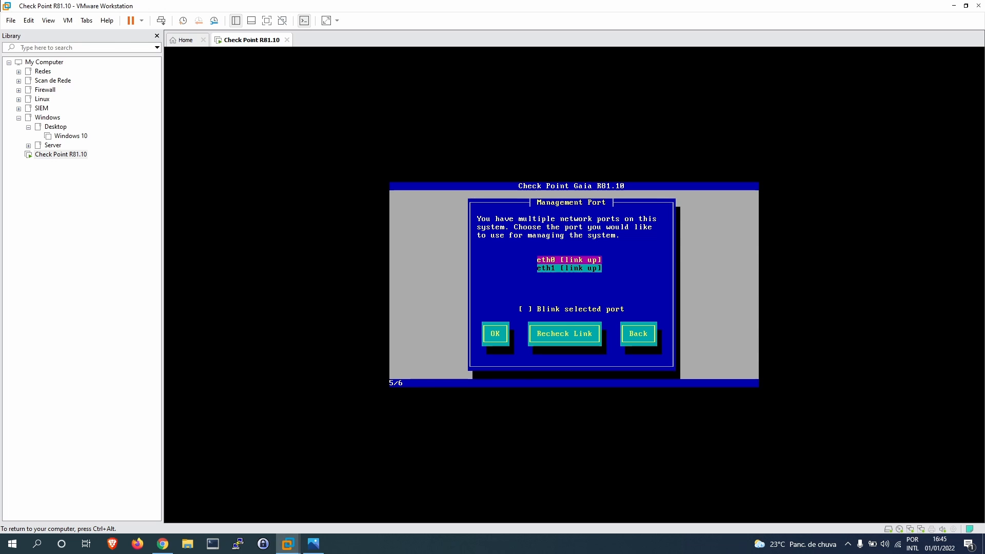
key(Down)
key(Up)
key(Down)
key(Up)
key(Down)
key(Up)
key(Return)
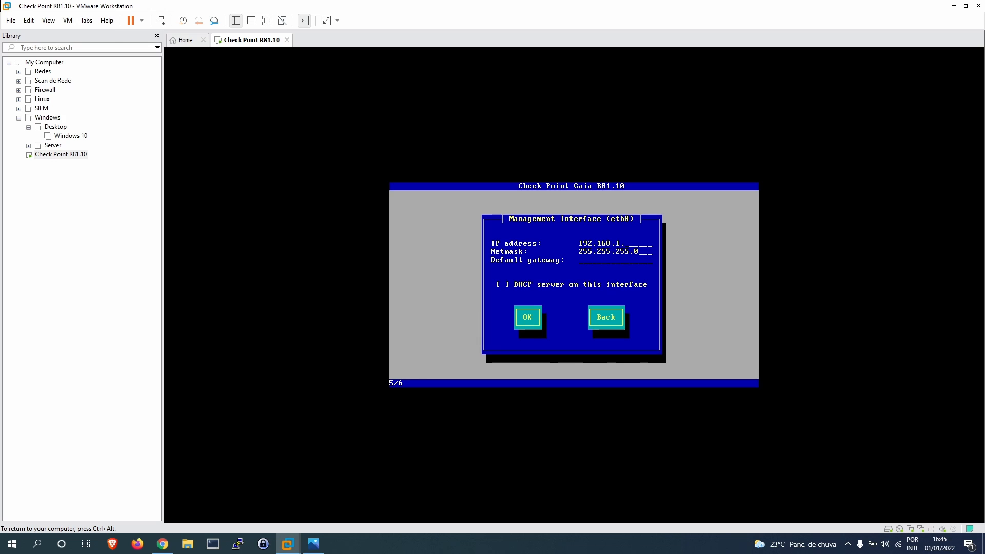
- Set the eth0 management interface's IP address to 192.168.1.50 and accept the interface settings
text(50192.168.1.254)
key(BackSpace)
key(BackSpace)
key(BackSpace)
text(1)
key(BackSpace)
key(BackSpace)
key(BackSpace)
key(BackSpace)
key(BackSpace)
key(BackSpace)
key(BackSpace)
key(Tab)
key(Tab)
key(Return)
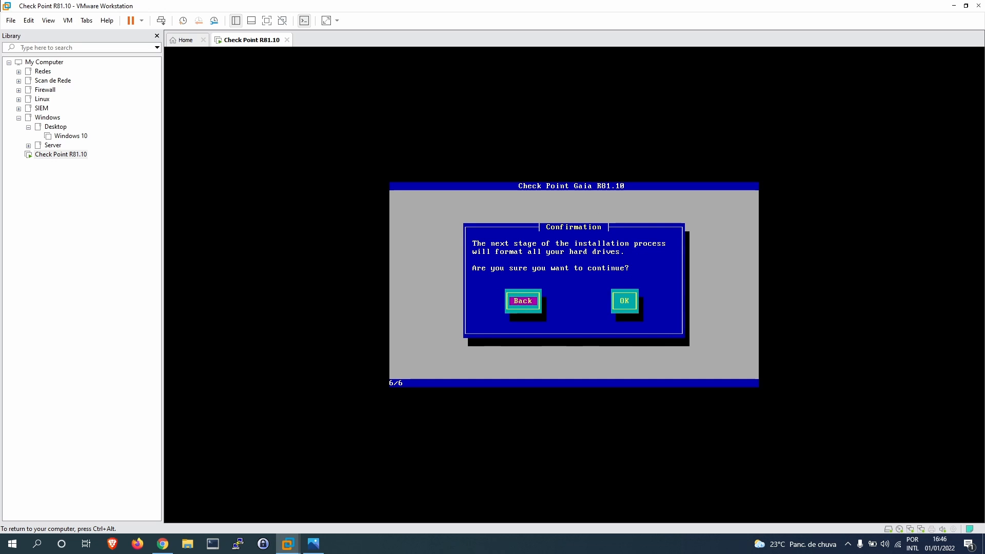
- Confirm formatting the hard drives to start the Gaia package installation, and release input back to the host
key(Tab)
key(Return)
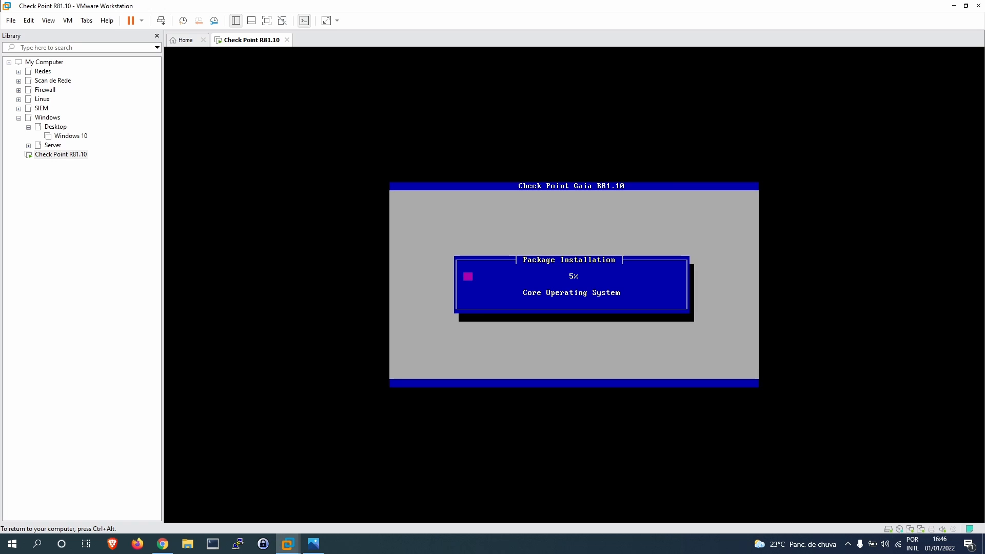
key(ctrl+alt)
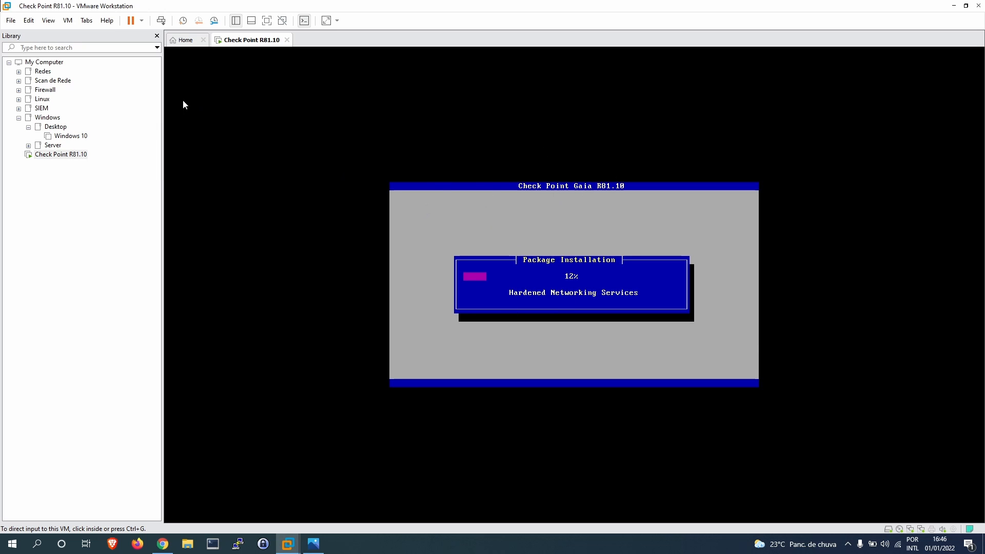
- Open the Windows 10 virtual machine and connect its network adapter to the LAN segment Rede Interna
right_click(66, 138)
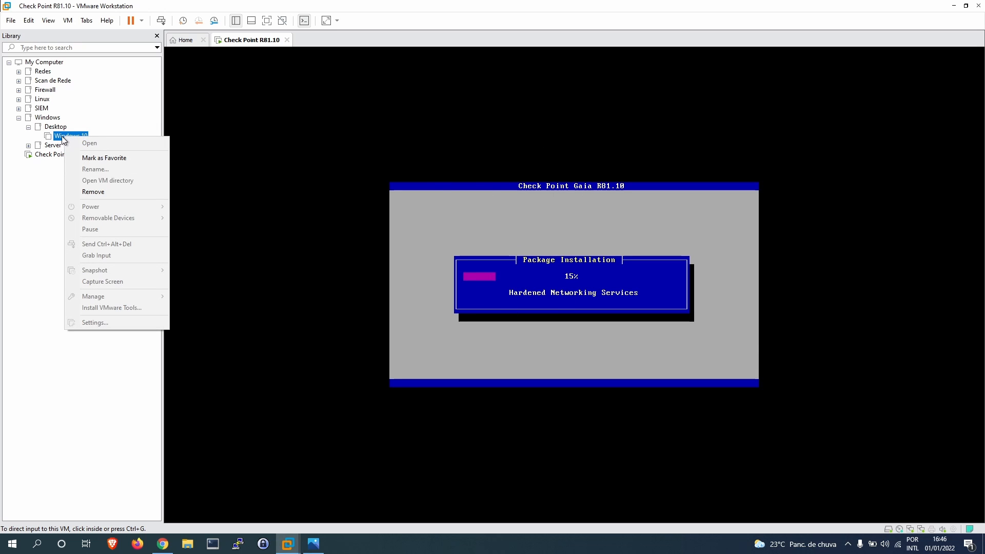
click(58, 137)
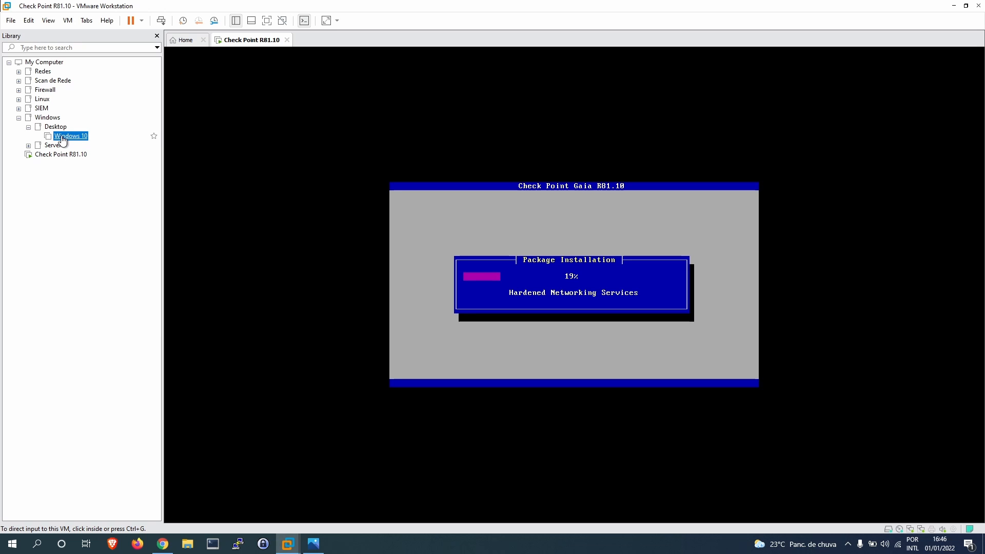
double_click(61, 137)
right_click(64, 139)
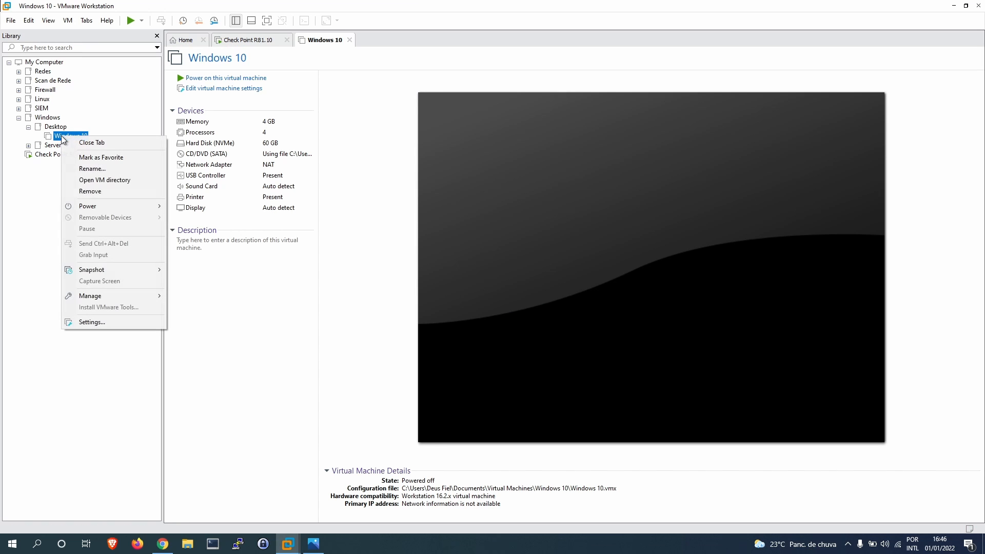
click(91, 322)
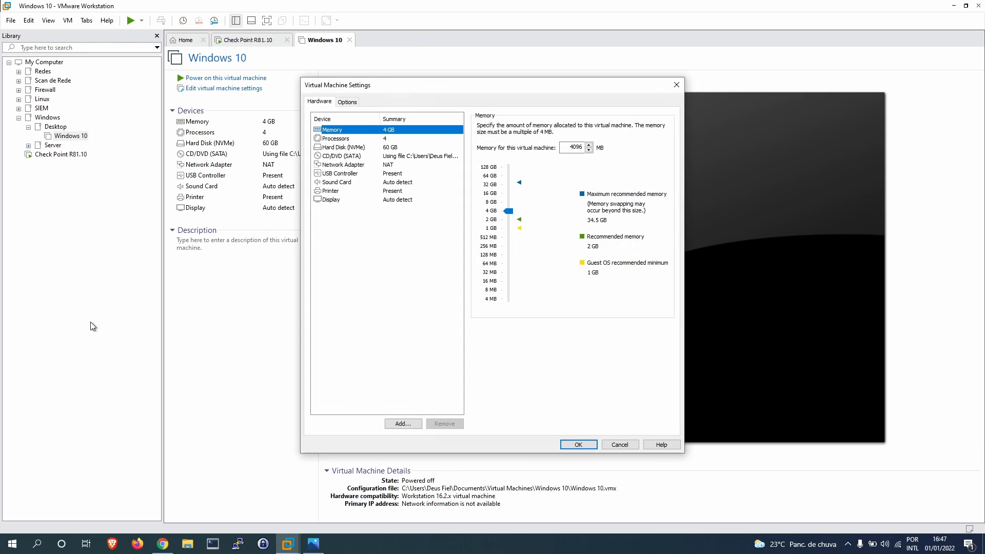
click(379, 164)
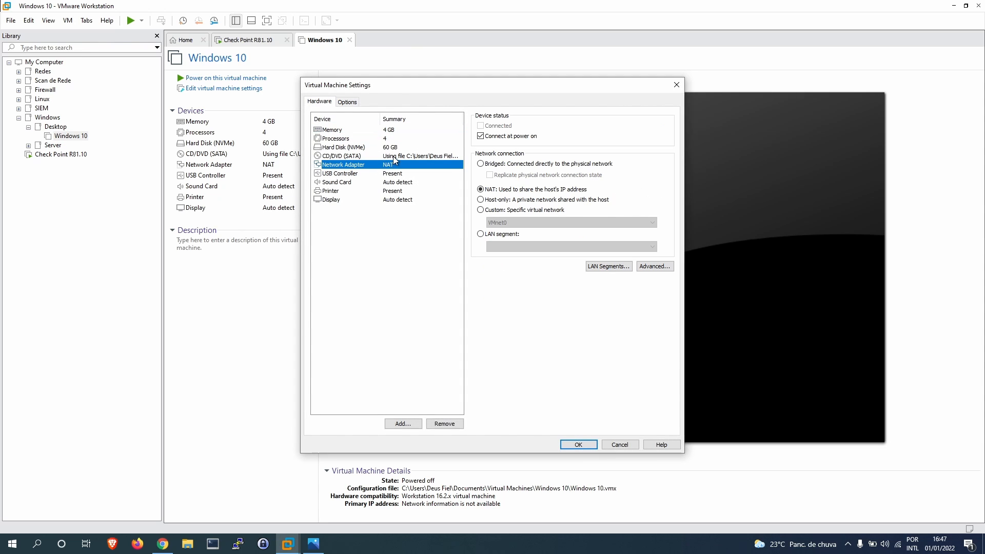
click(481, 234)
click(509, 244)
click(518, 257)
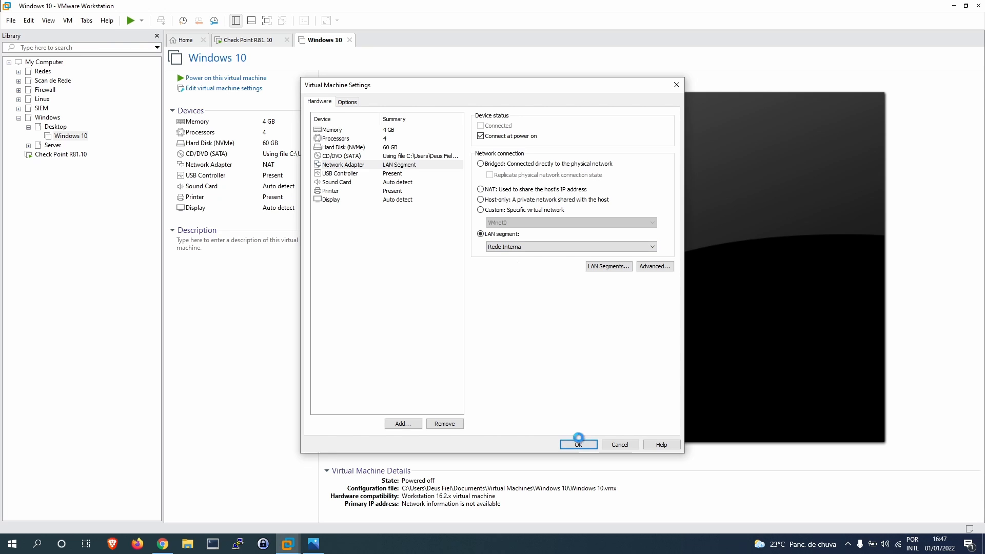
click(578, 443)
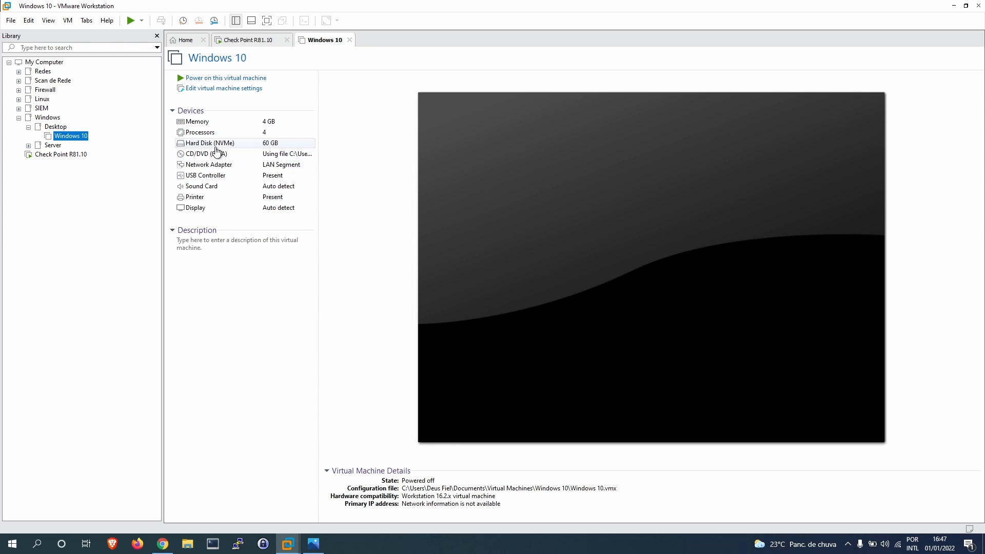
- Power on the Windows 10 virtual machine and return to the Check Point R81.10 console
click(221, 78)
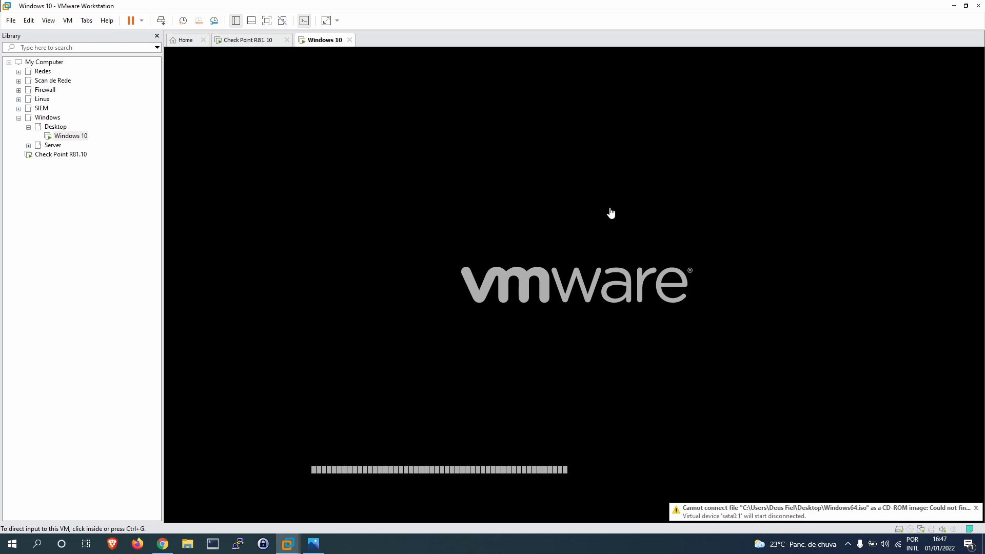
click(240, 41)
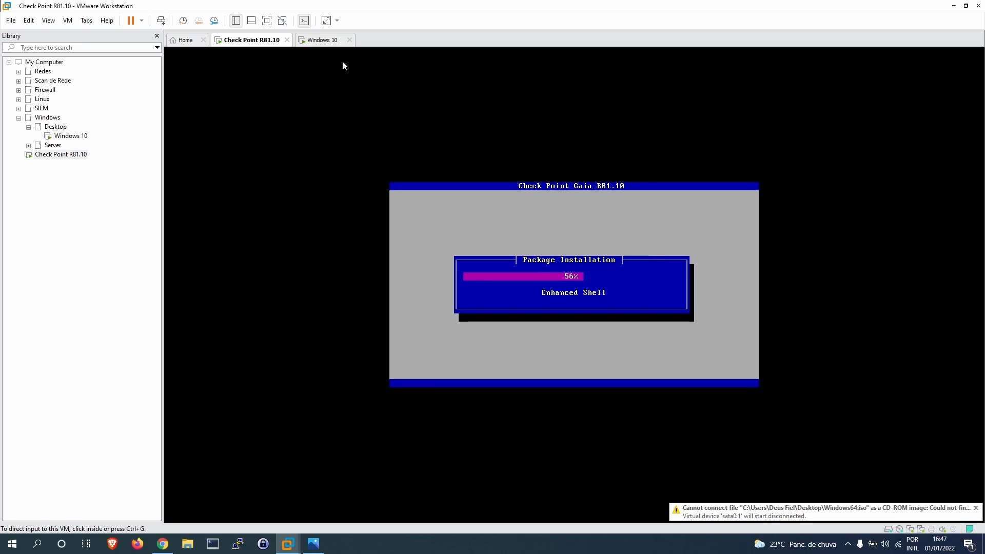
- Check the startup of the Windows 10 virtual machine and view its network connection status
click(325, 40)
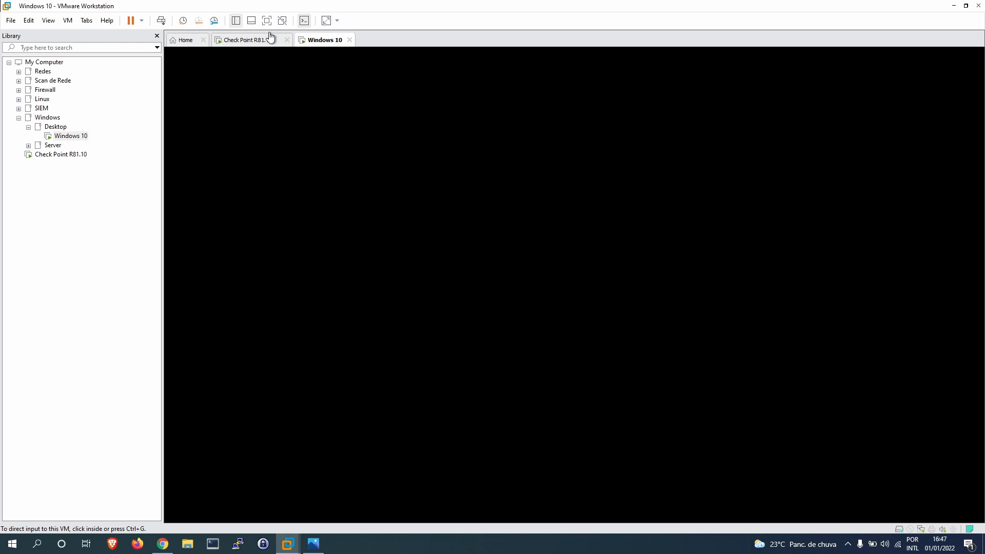
click(253, 43)
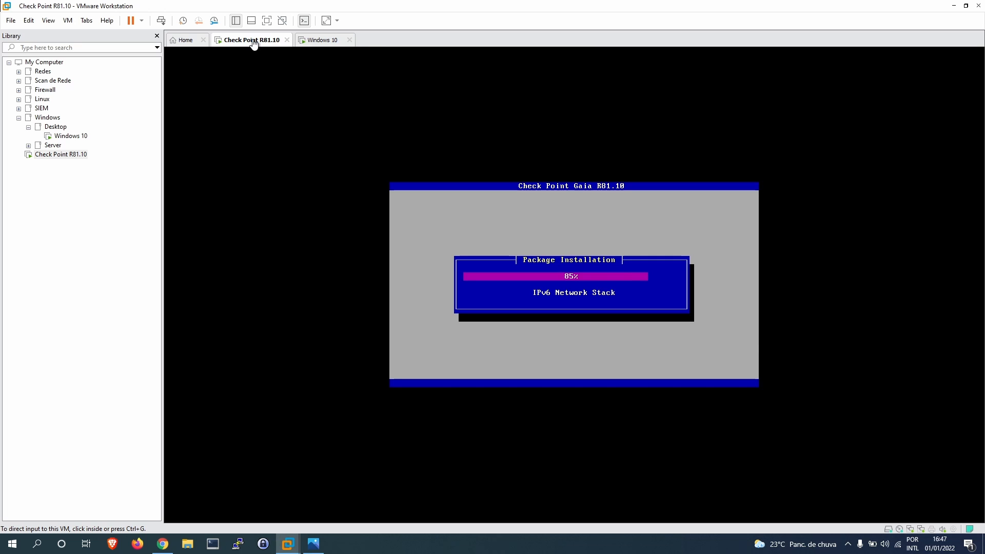
click(315, 39)
click(603, 206)
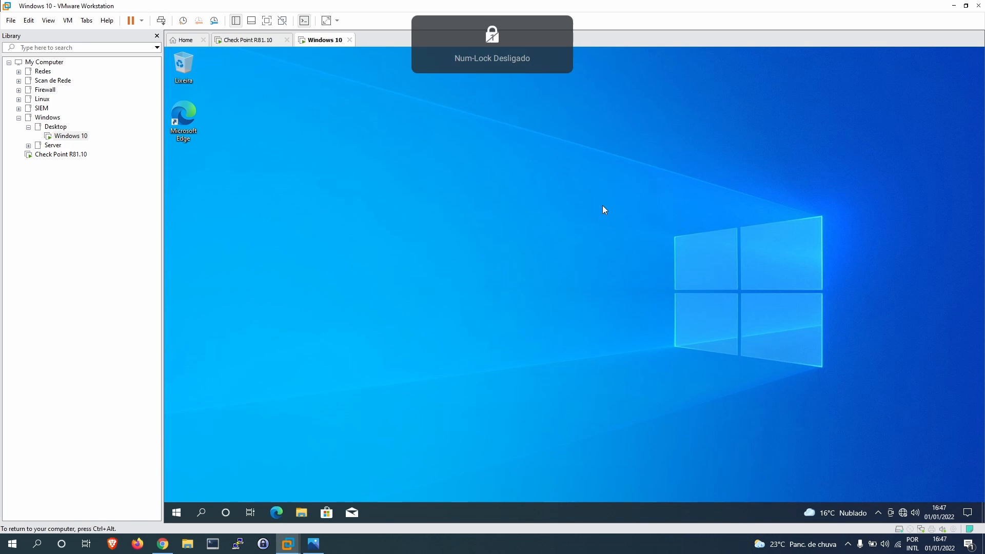
click(903, 513)
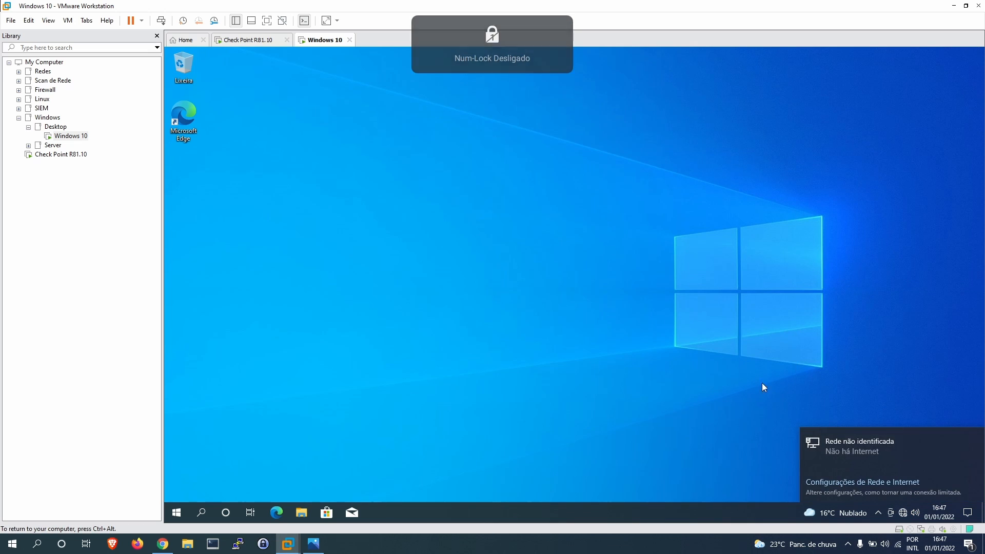
right_click(629, 303)
click(553, 232)
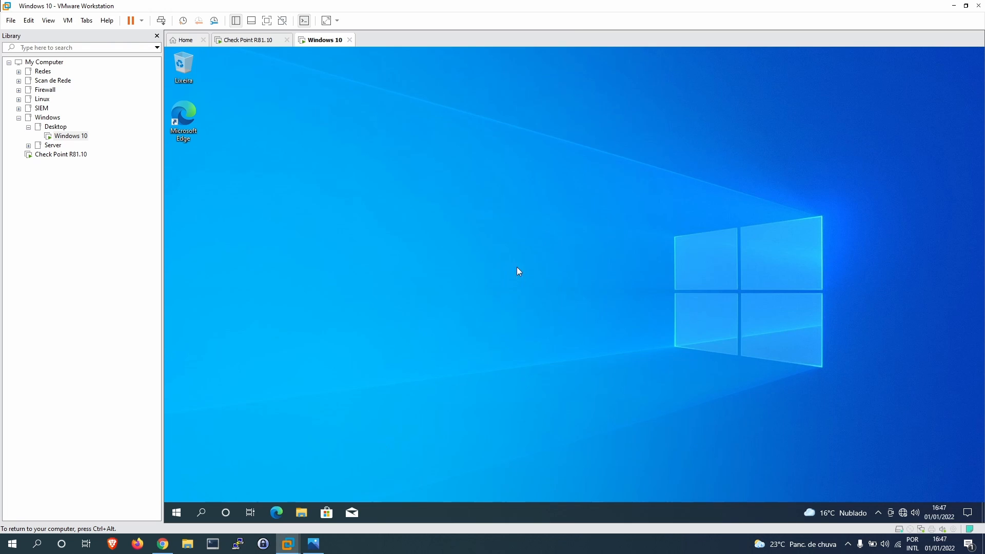
- Return to the Check Point R81.10 console, reboot the system to finish the installation, and release input back to the host
click(249, 40)
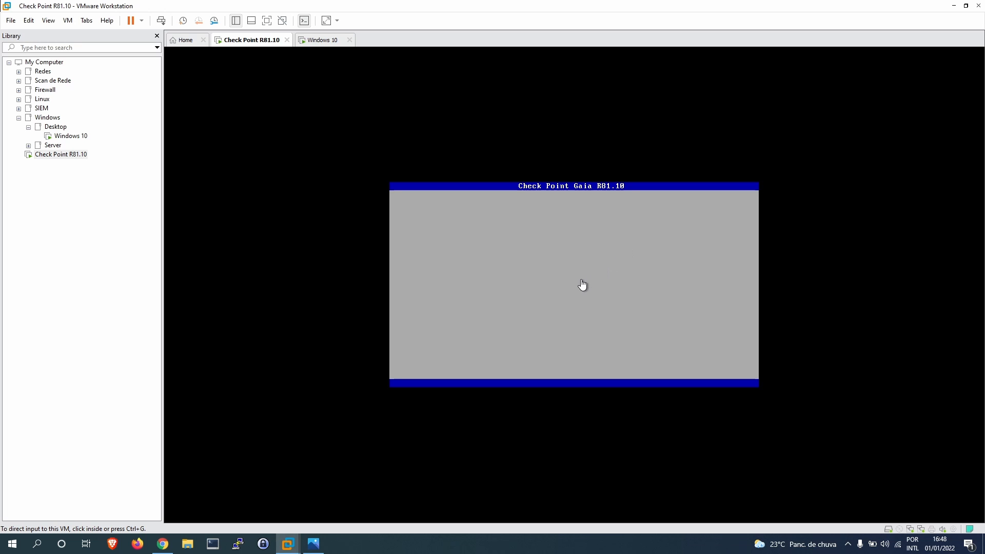
click(583, 285)
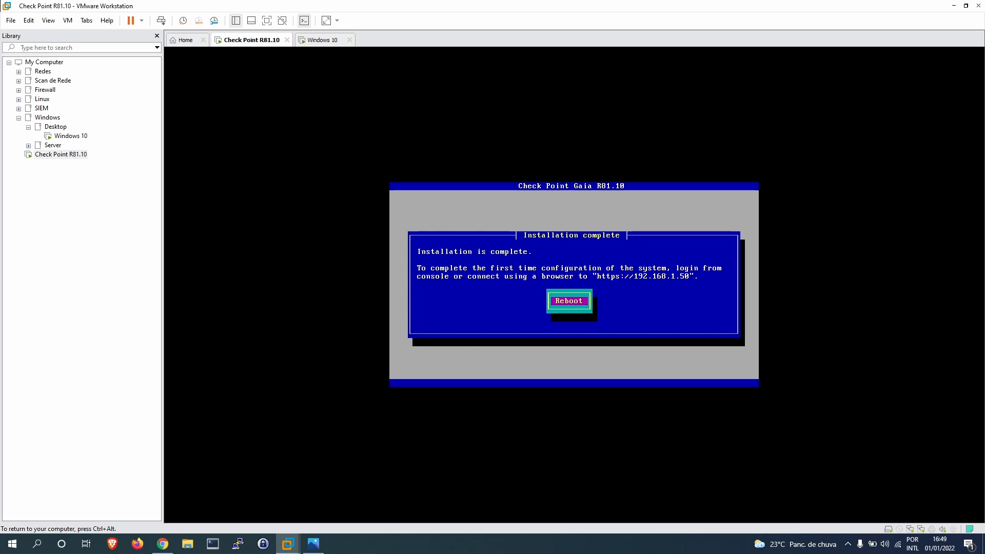
key(Return)
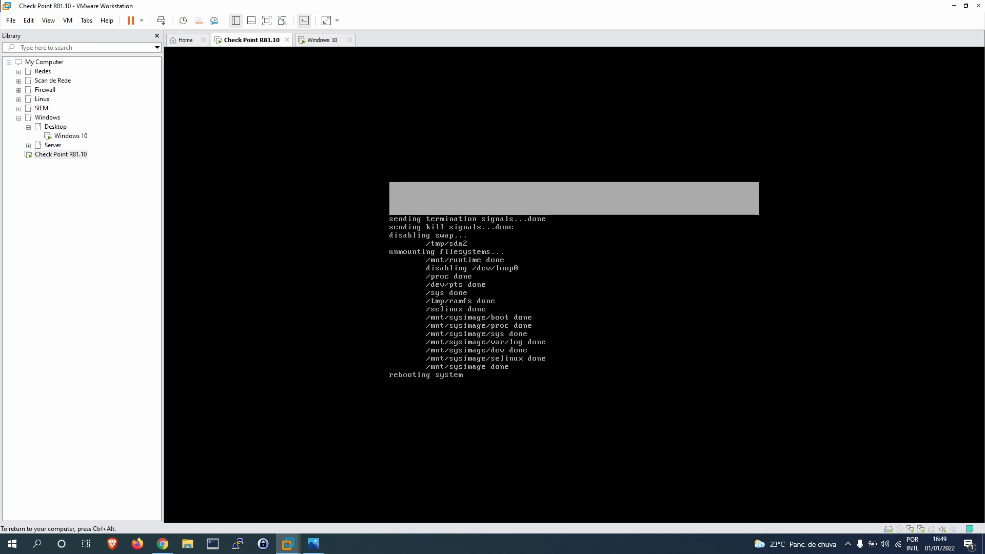
key(ctrl+alt)
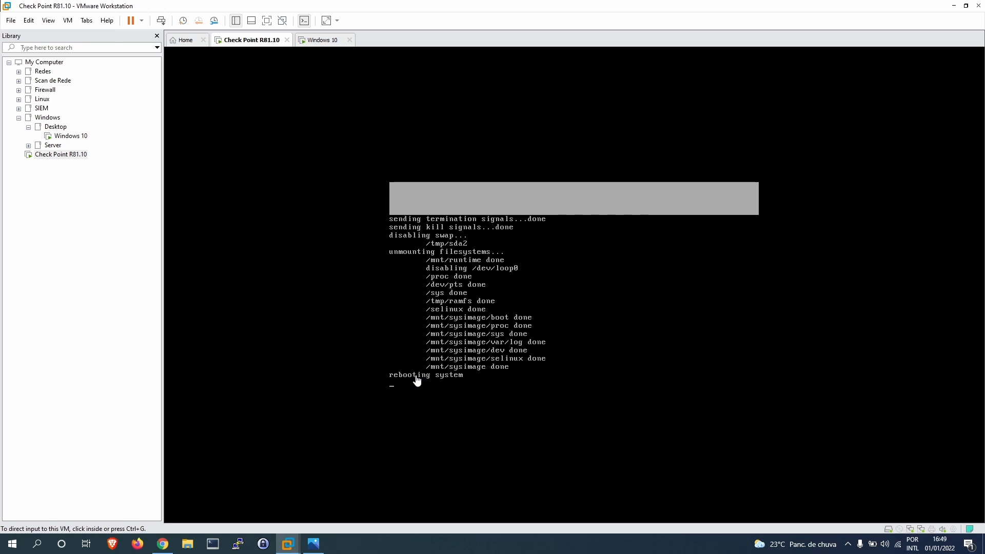
click(160, 546)
click(138, 9)
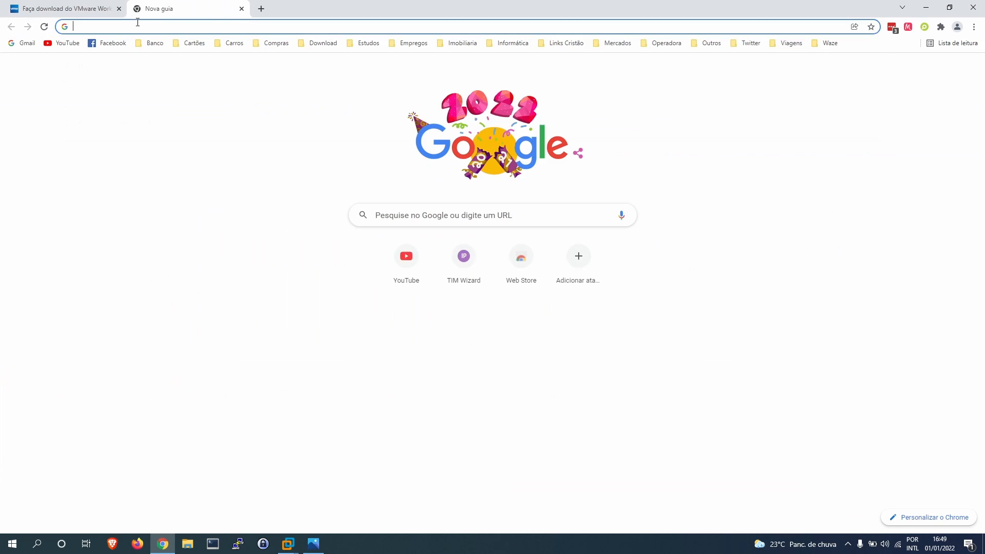
text(192)
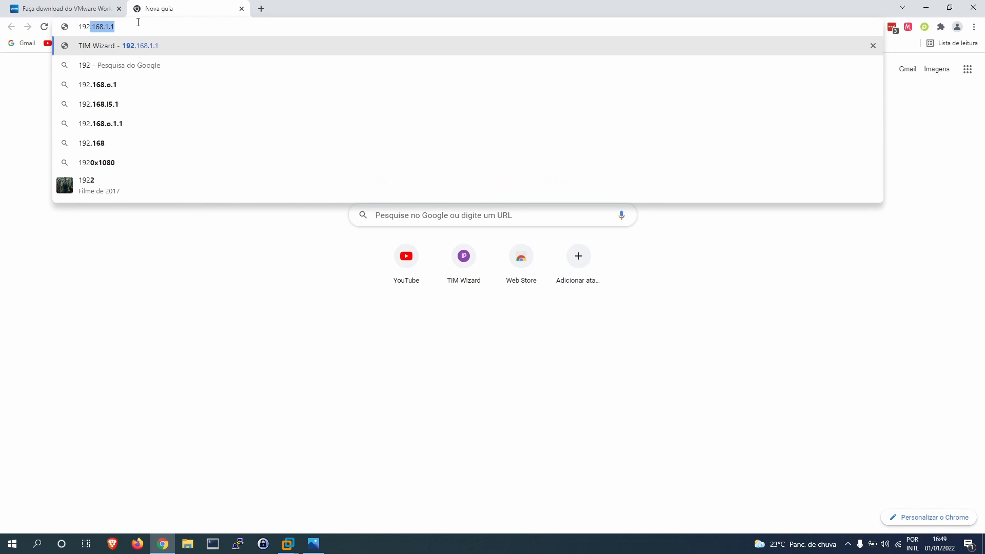
text(.168.1.50)
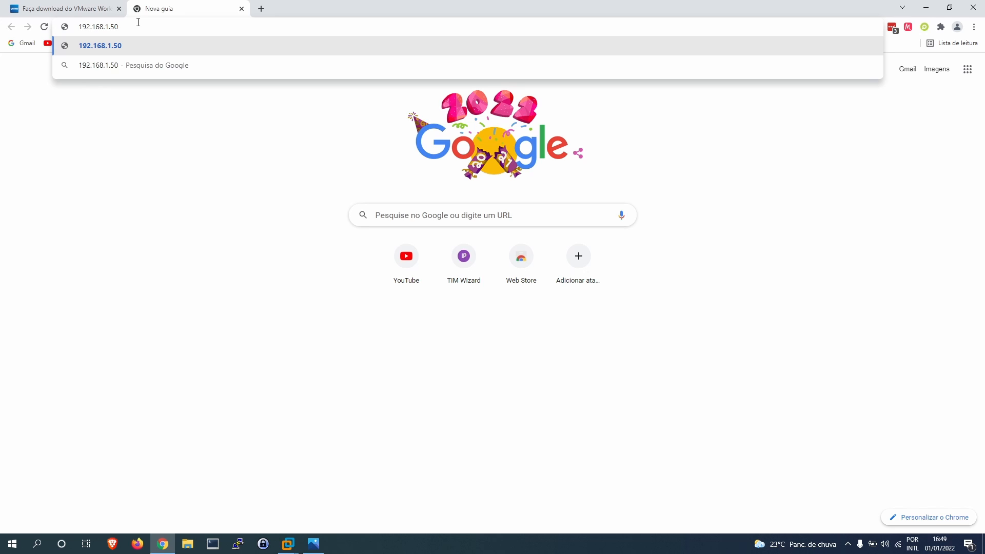
key(Home)
text(https)
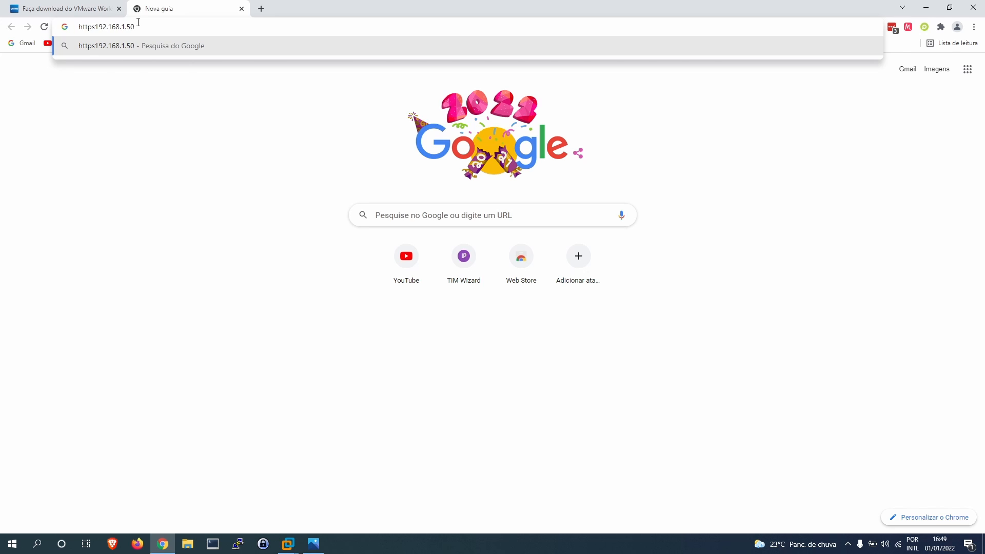
text(://)
key(Return)
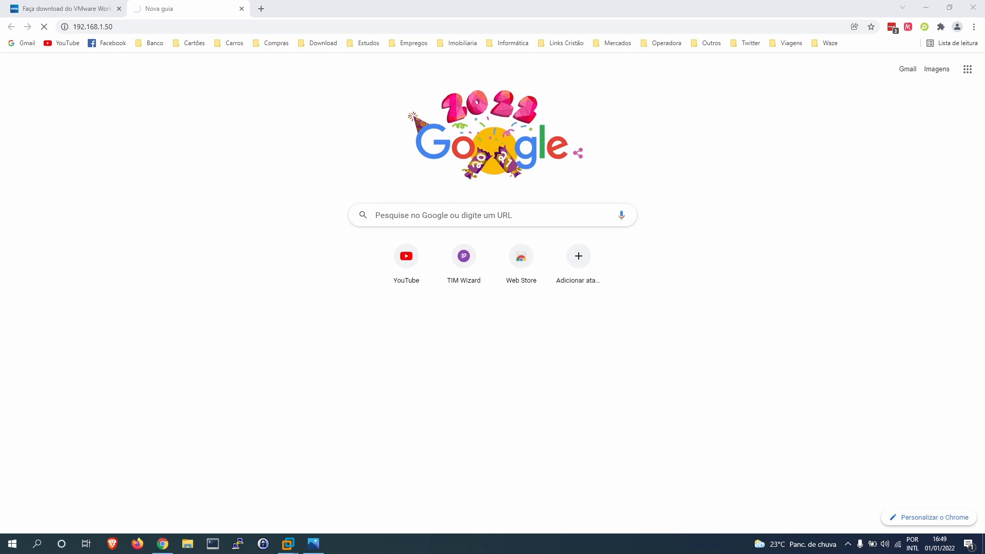
key(F5)
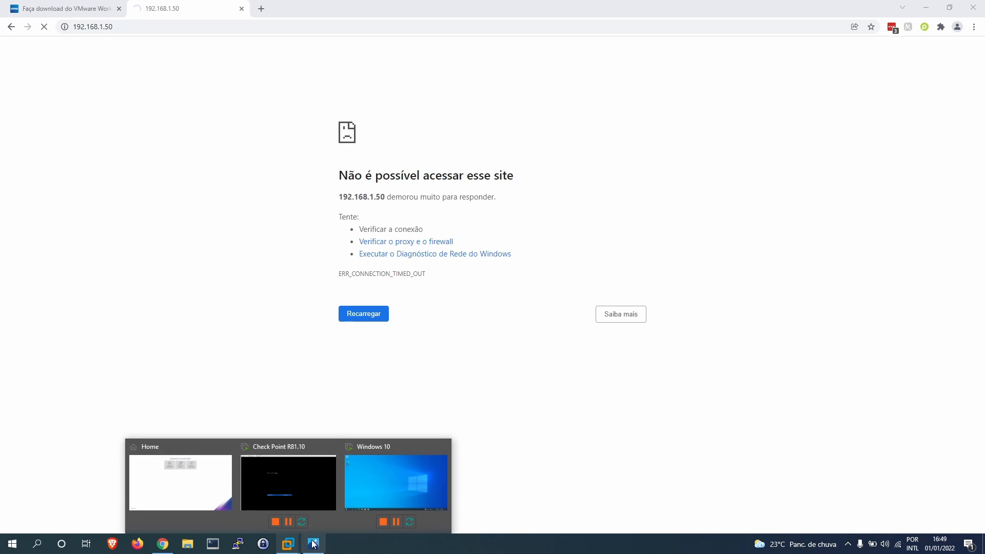
- Log in to the Check Point R81.10 console as admin with the account password, and release input back to the host
click(295, 547)
mouse_move(295, 547)
click(302, 496)
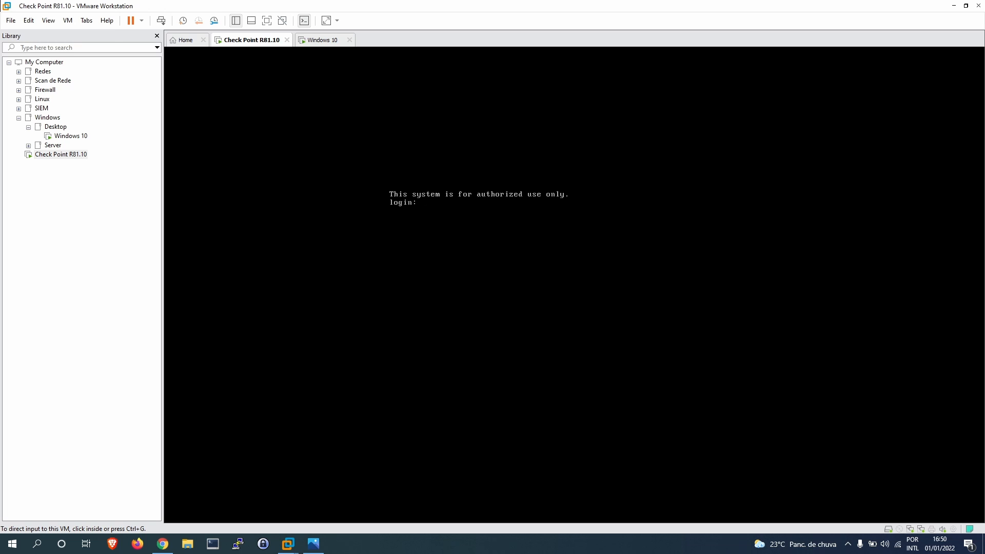
click(531, 229)
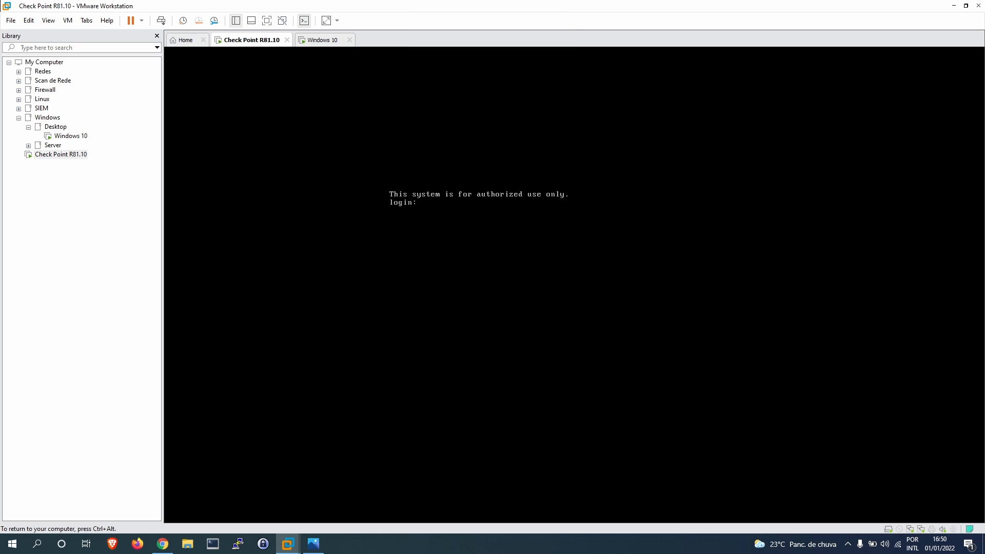
text(admin)
key(Return)
key(Return)
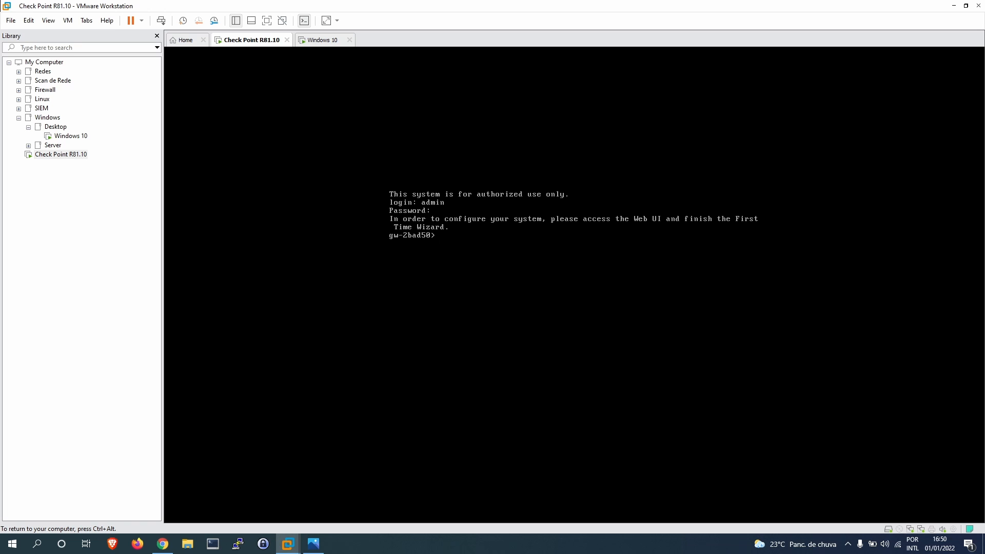
key(Return)
key(Return)
key(Return)
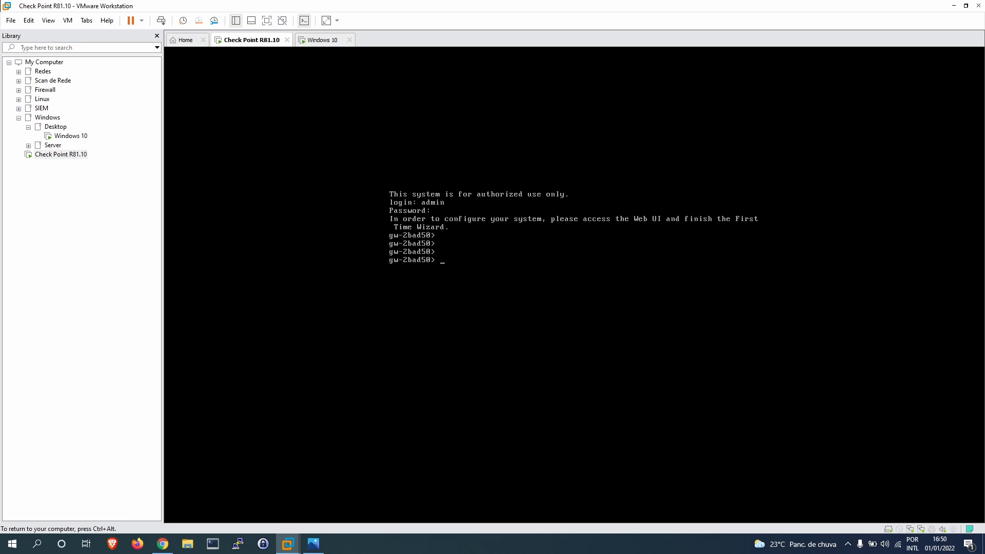
key(ctrl+alt)
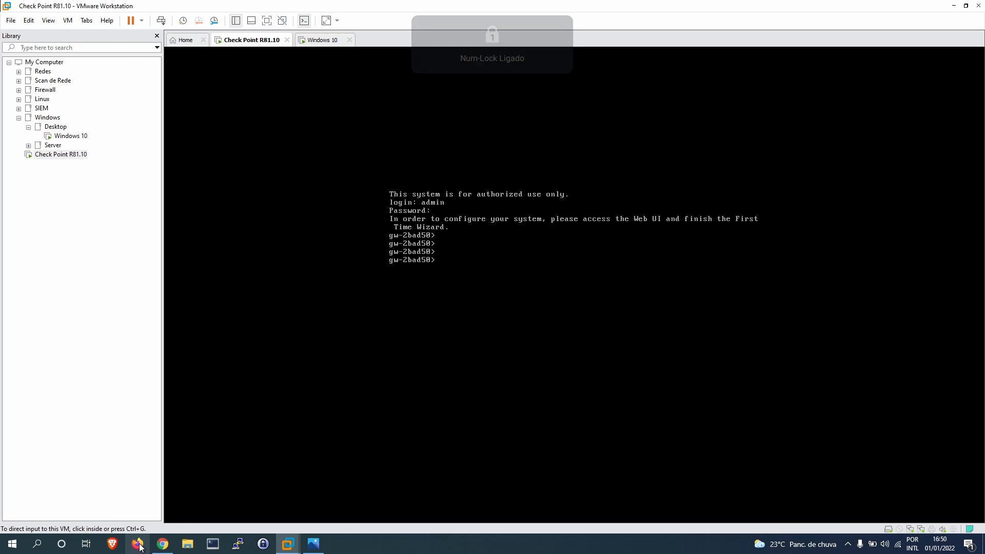
- Return to Chrome, proceed to 192.168.1.50 past the certificate warning, and log in to the Gaia Portal as admin with the account password
click(155, 548)
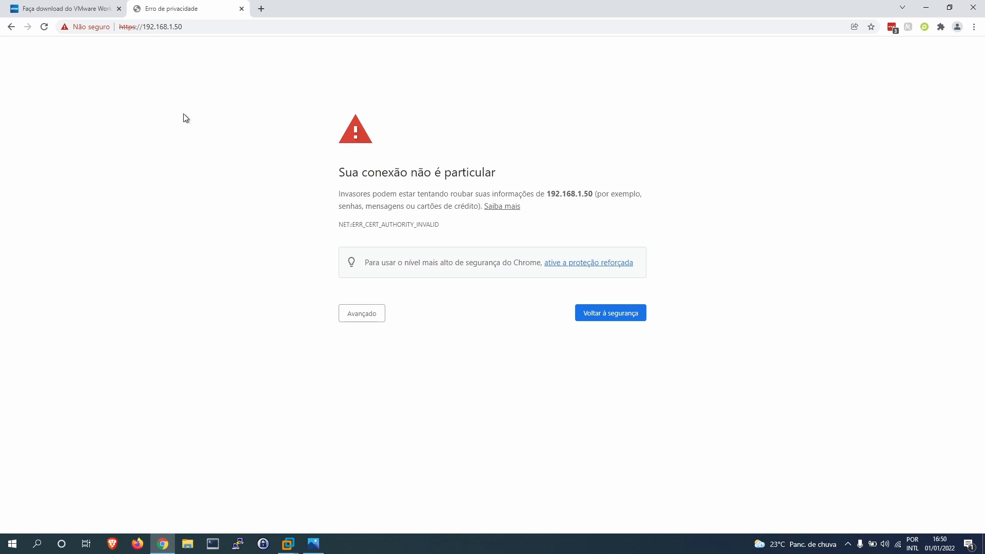
click(210, 27)
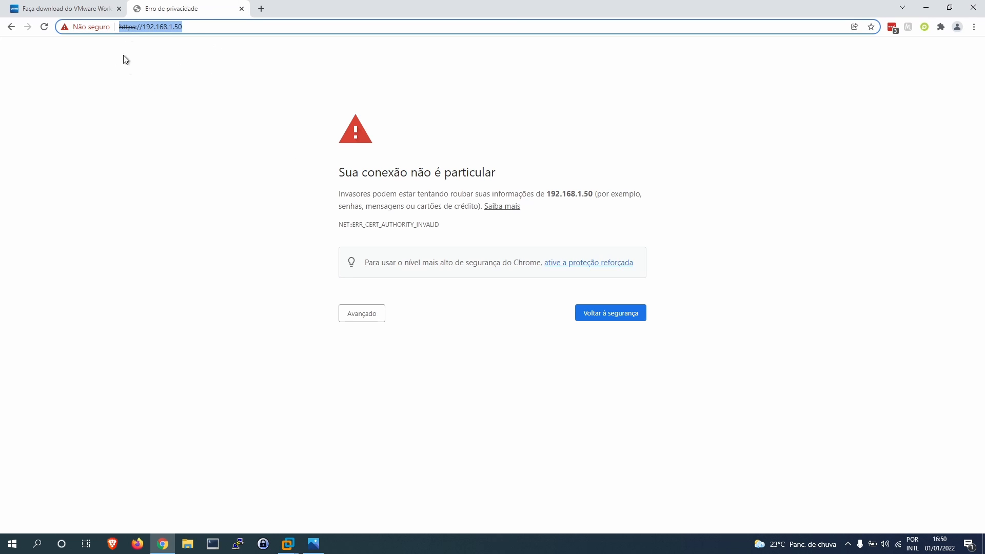
click(357, 315)
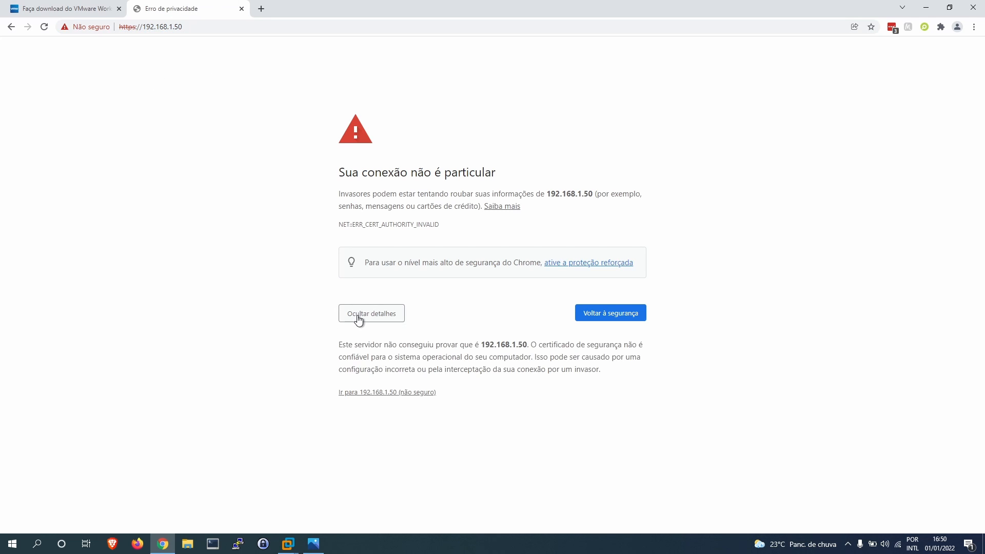
click(366, 393)
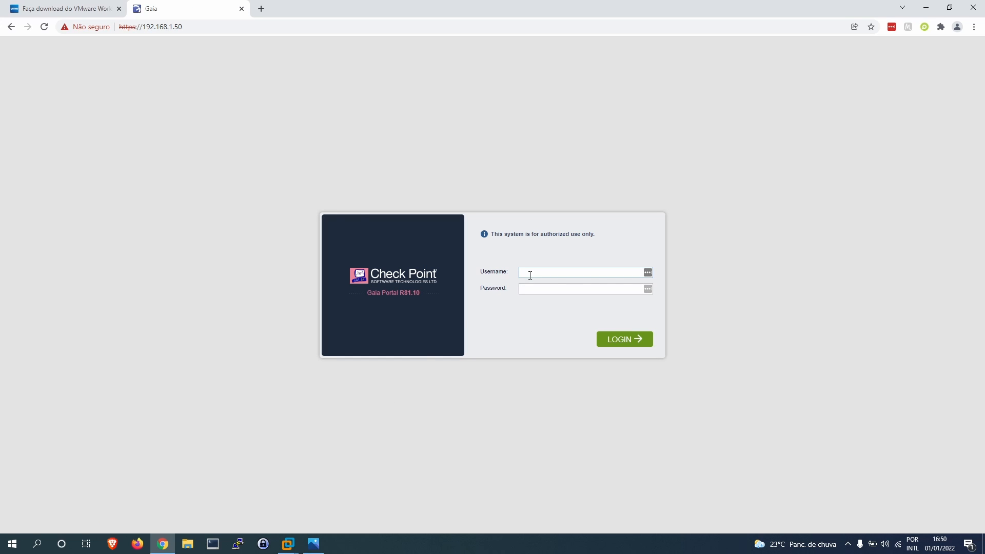
text(admin)
key(Return)
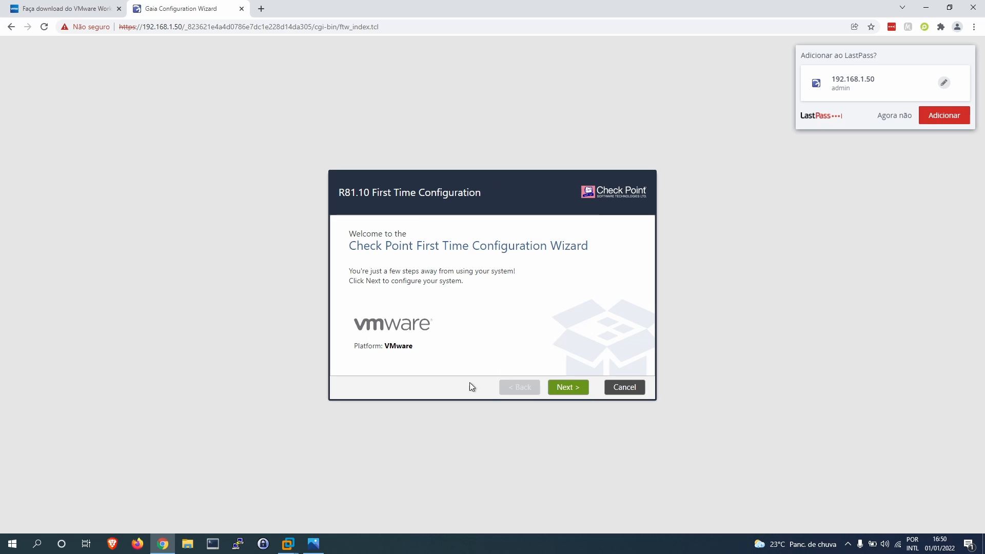
- Choose to continue with R81.10 configuration and accept the eth0 management connection with no default gateway
click(577, 392)
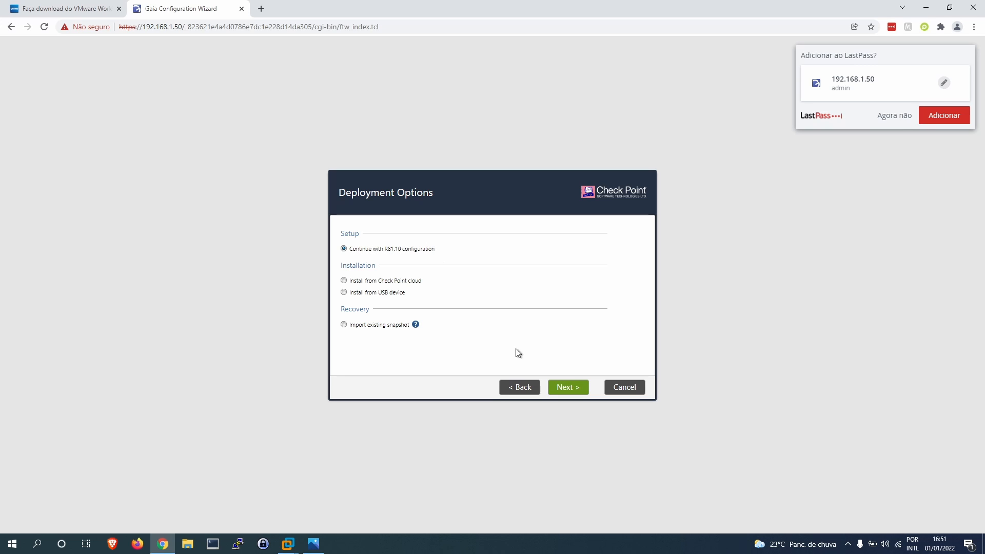
click(566, 392)
double_click(451, 271)
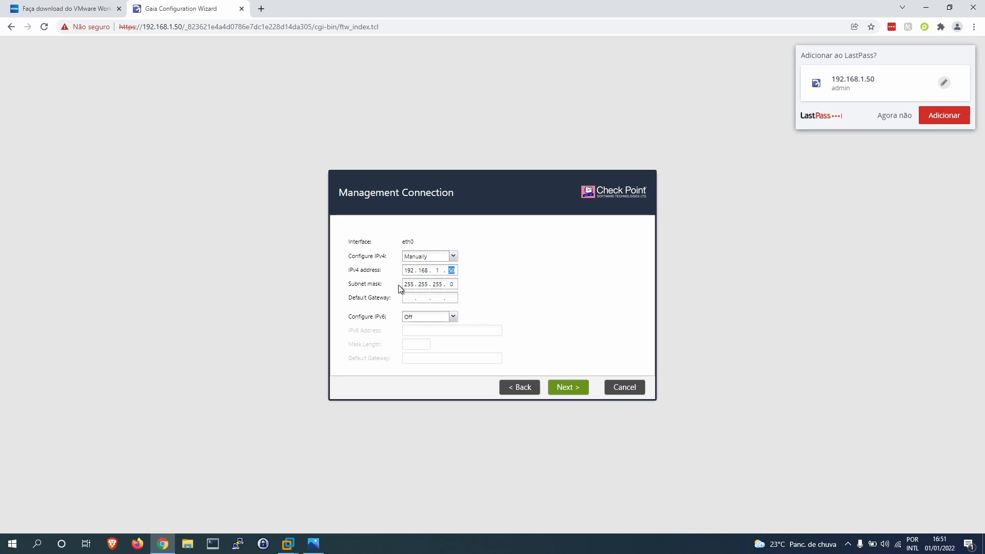
click(407, 298)
click(571, 389)
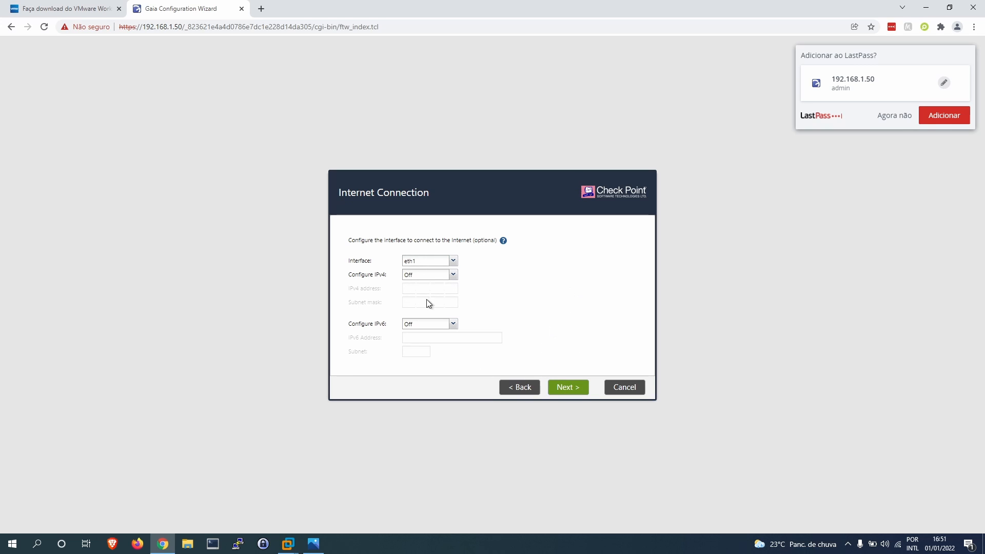
- Leave IPv4 and IPv6 off for the eth1 Internet connection and continue to the device information
click(453, 276)
click(552, 294)
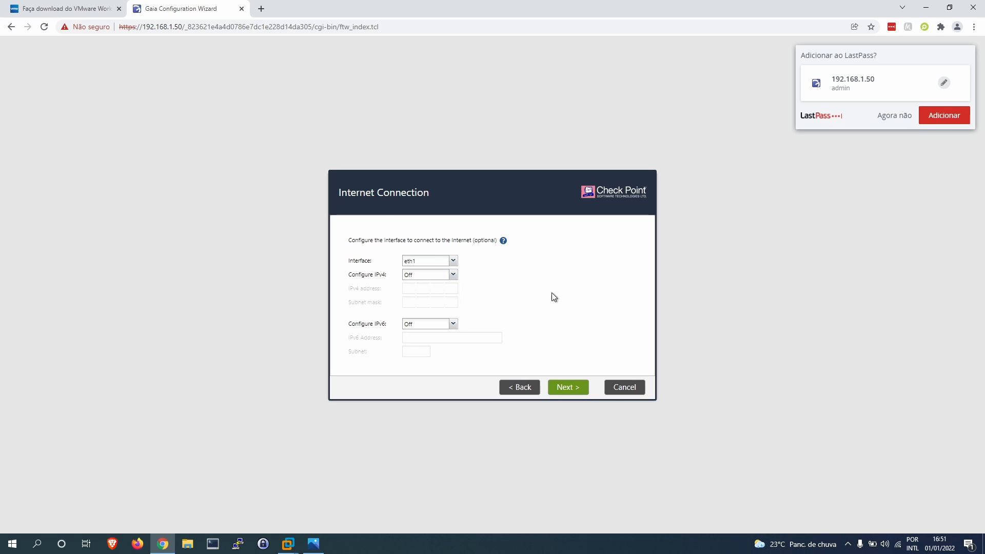
click(576, 394)
- Set the host name to fw-lab, the primary DNS server to 8.8.8.8 and the secondary to 8.8.4.4, and continue
drag(465, 233, 369, 230)
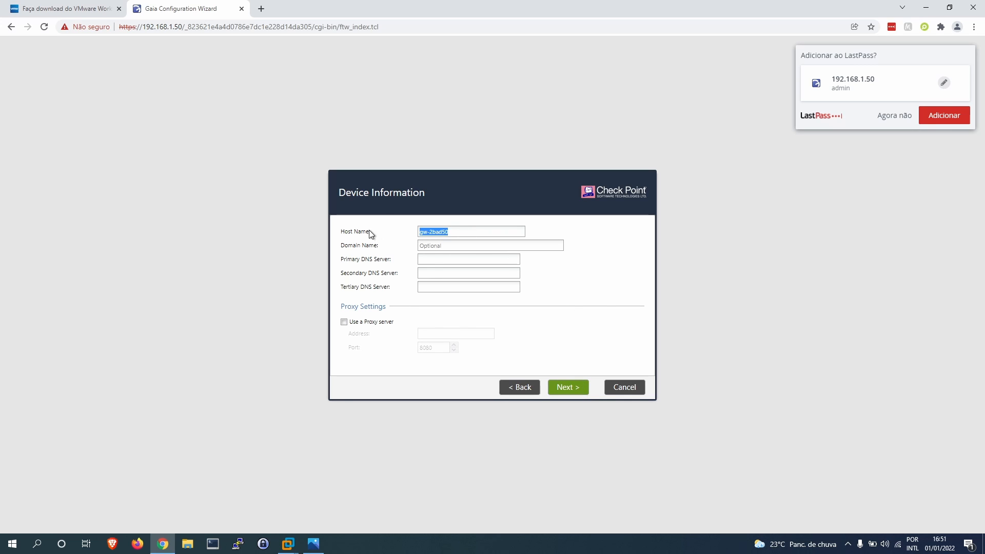
key(BackSpace)
text(fw-lab)
click(464, 245)
click(445, 257)
text(8.8.8.8)
text(8.8.4.4)
click(569, 390)
- Set the time zone to Sao Paulo, America (GMT -3:00) and accept the Security Gateway and/or Security Management installation type
click(503, 274)
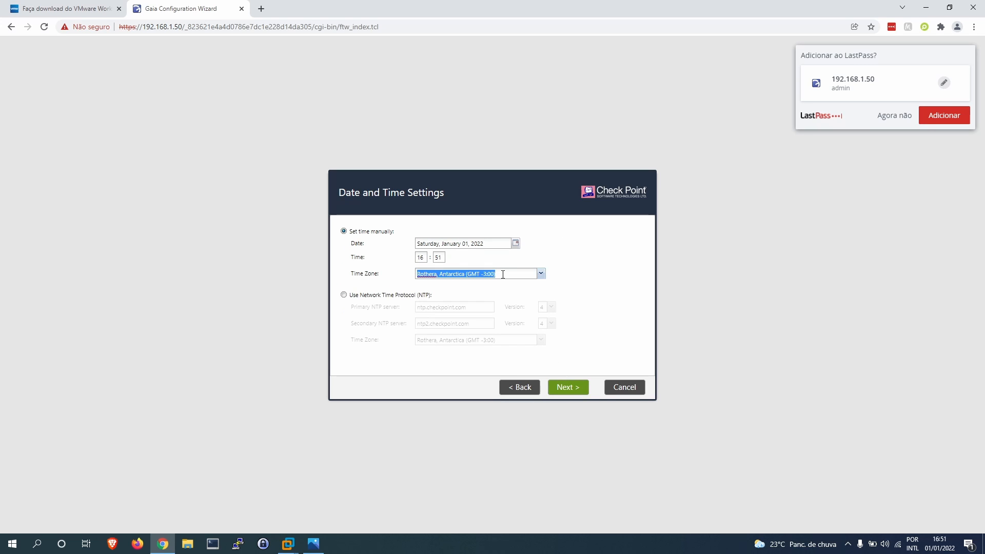
text(Sao Paulo)
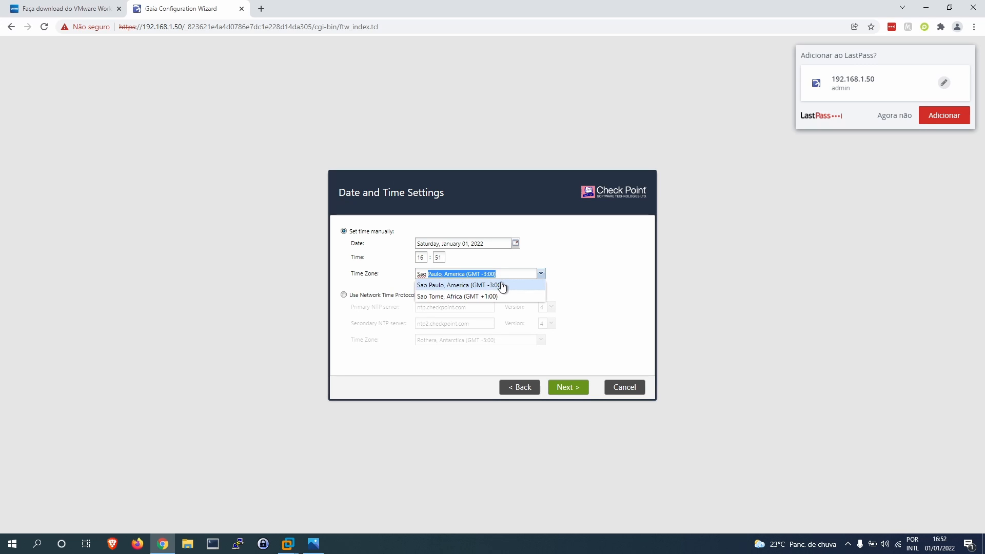
click(502, 286)
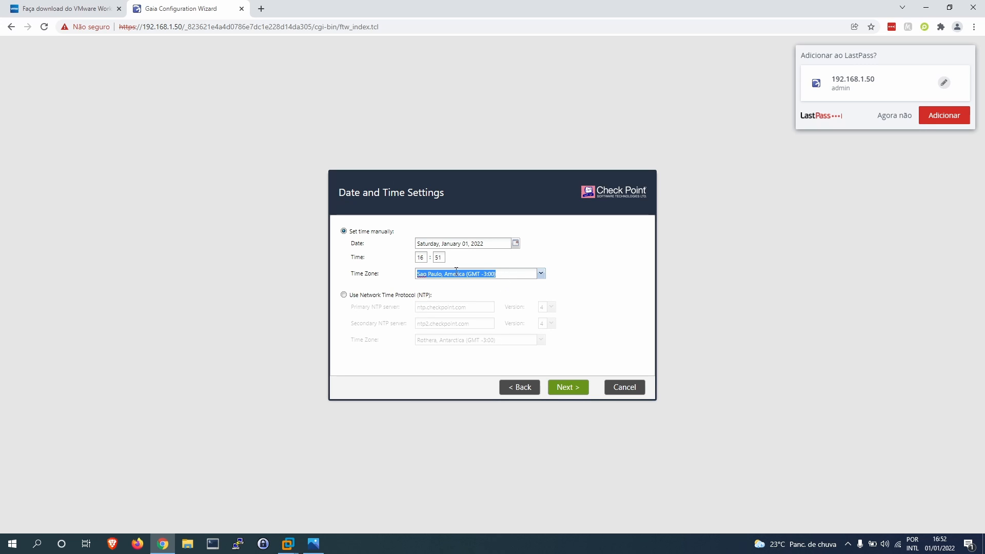
click(568, 387)
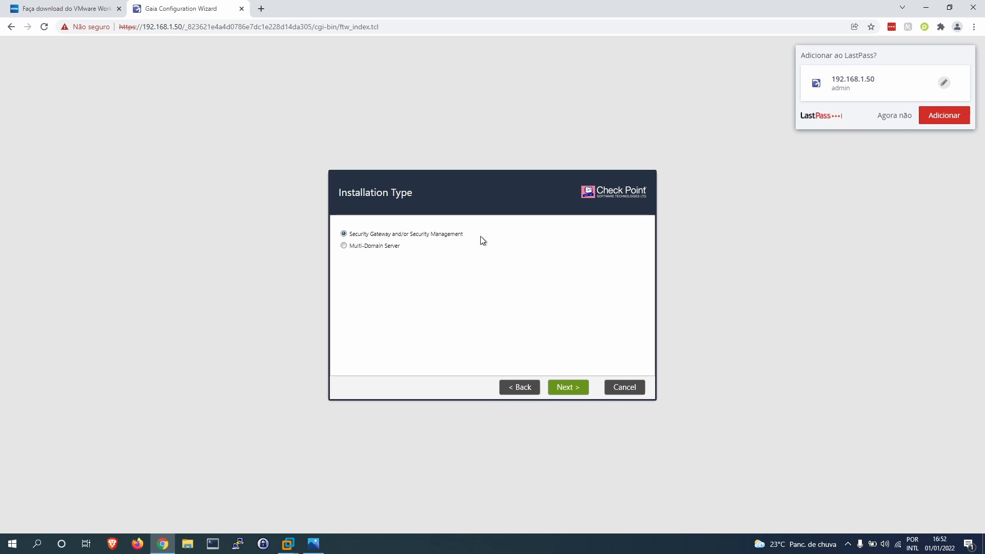
click(567, 391)
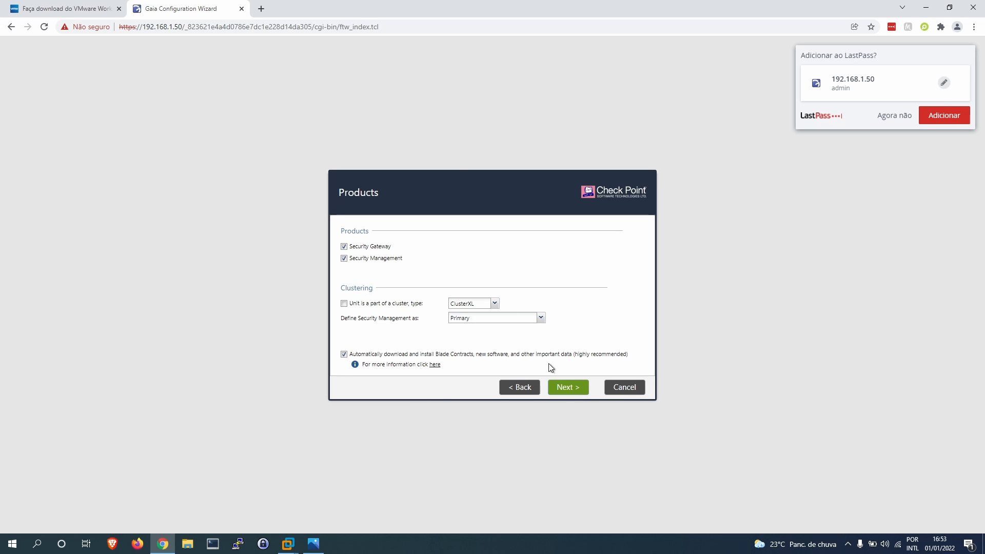
- Accept Security Gateway and primary Security Management as products, and keep the Gaia administrator for Security Management
click(567, 386)
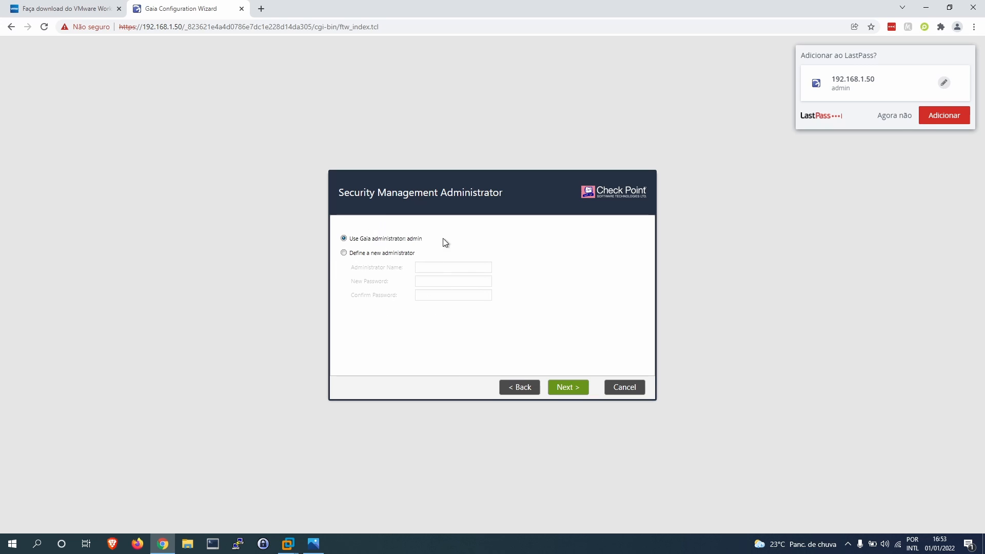
click(550, 390)
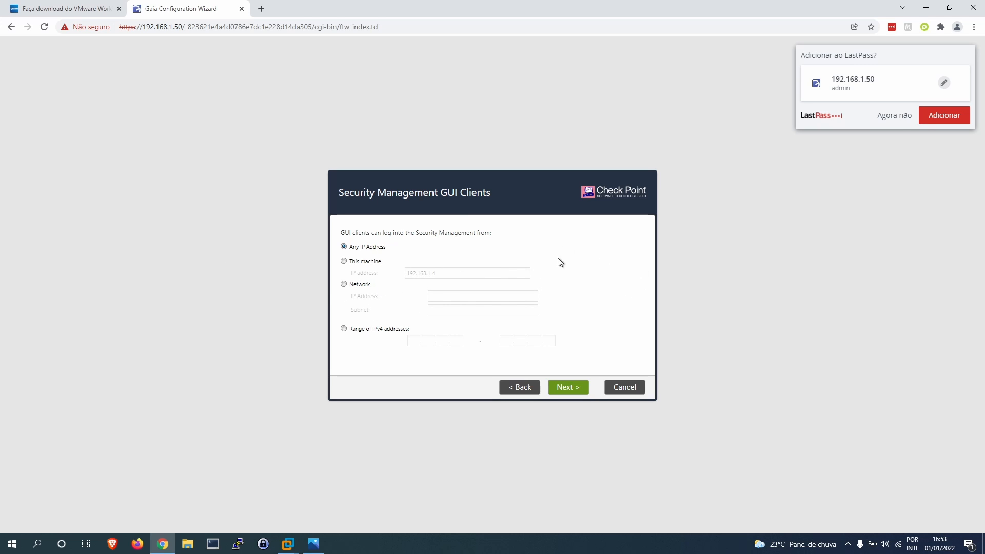
- Allow GUI clients to log into the Security Management from any IP address and continue to the summary
click(349, 262)
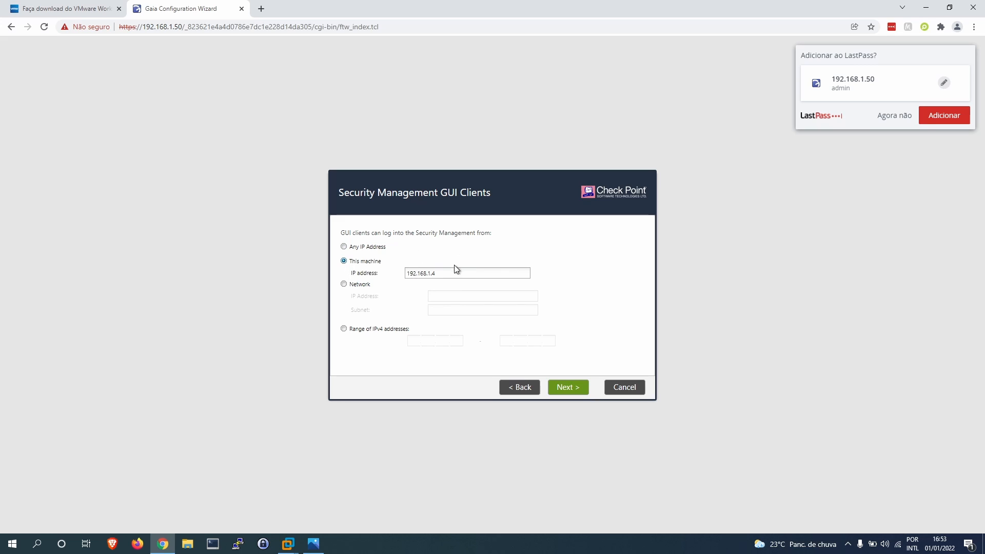
click(353, 287)
click(344, 247)
click(567, 389)
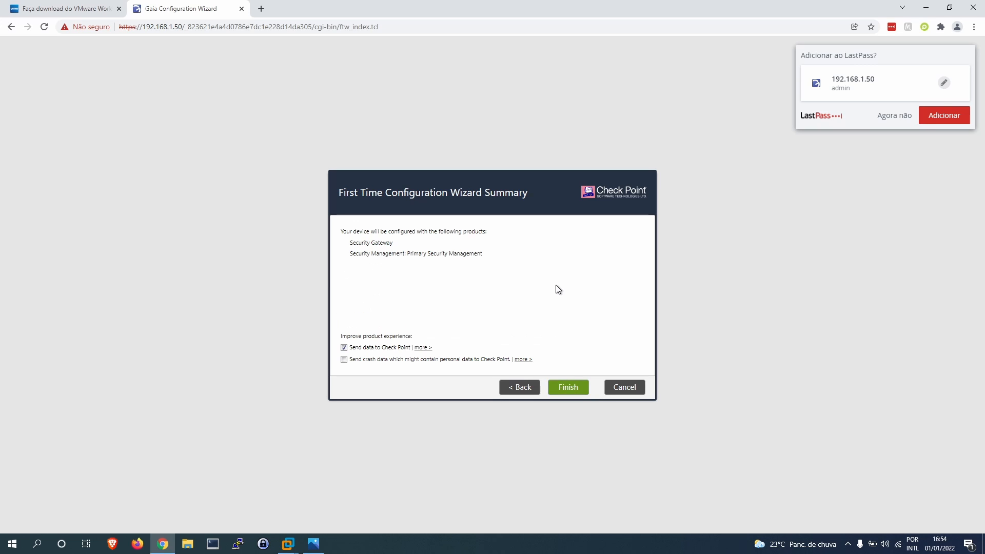
- Turn off sending data to Check Point, start the configuration process and decline saving the login in LastPass
click(344, 348)
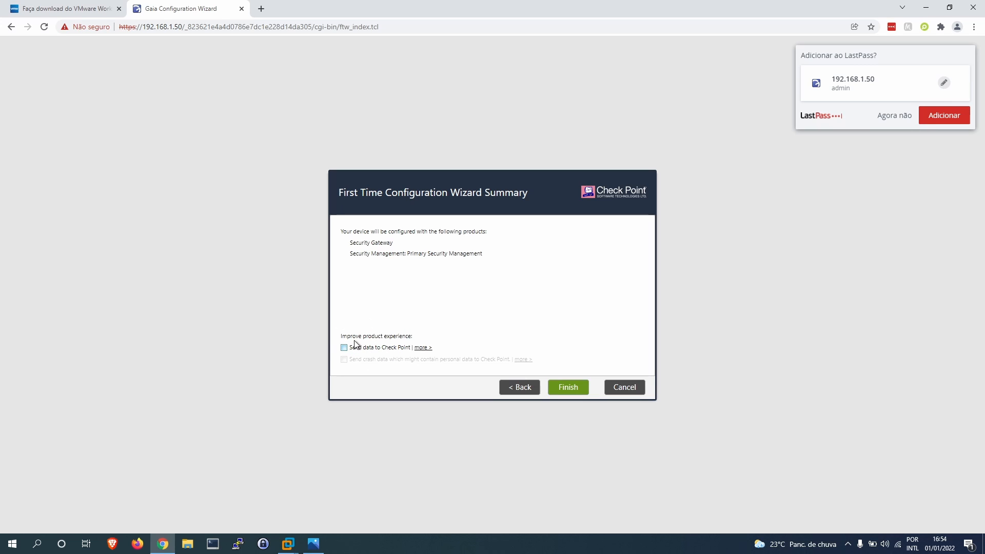
click(569, 389)
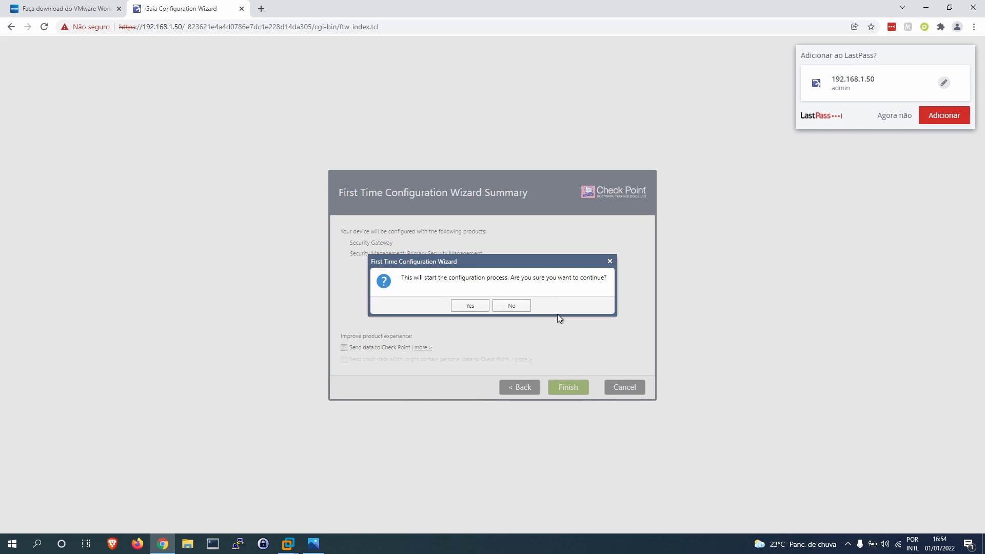
click(468, 306)
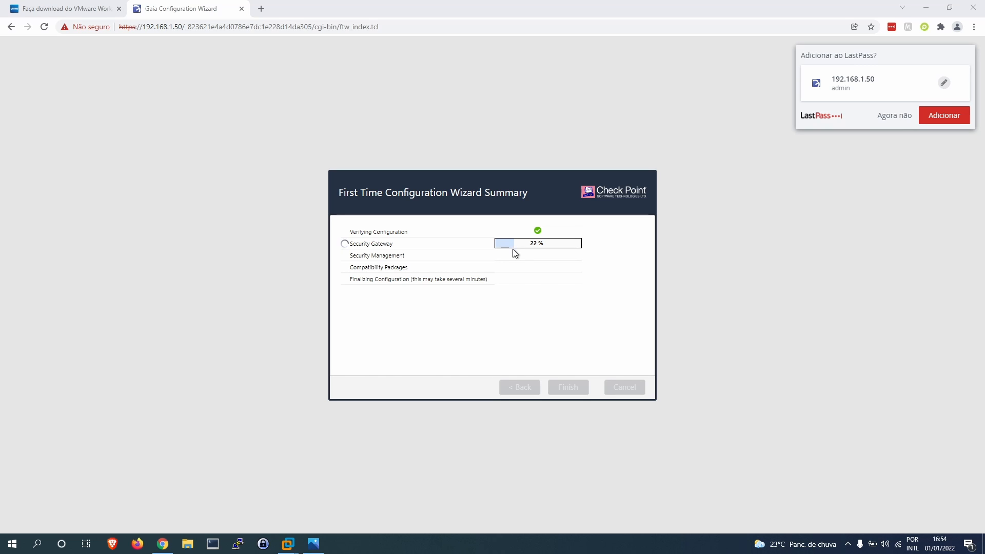
click(873, 118)
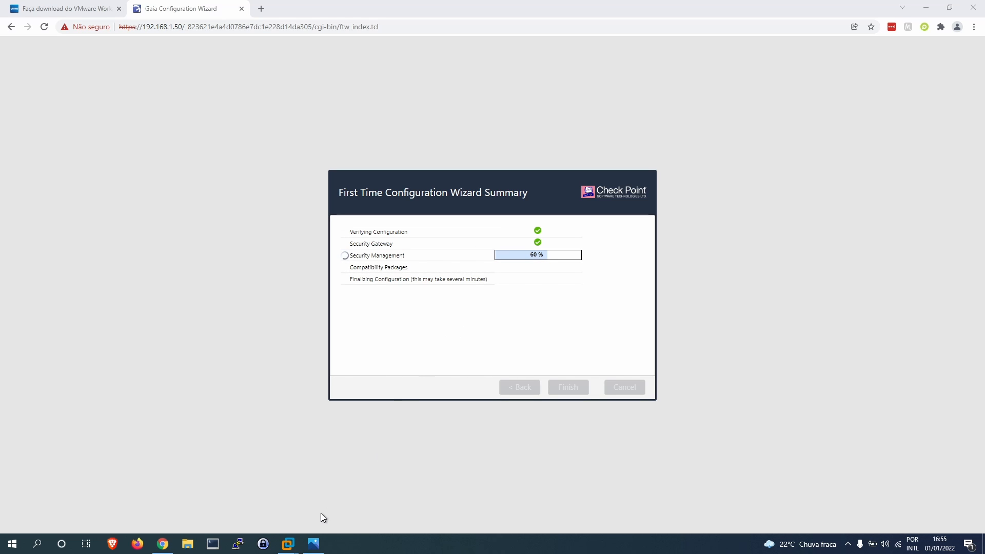
mouse_move(291, 545)
click(394, 488)
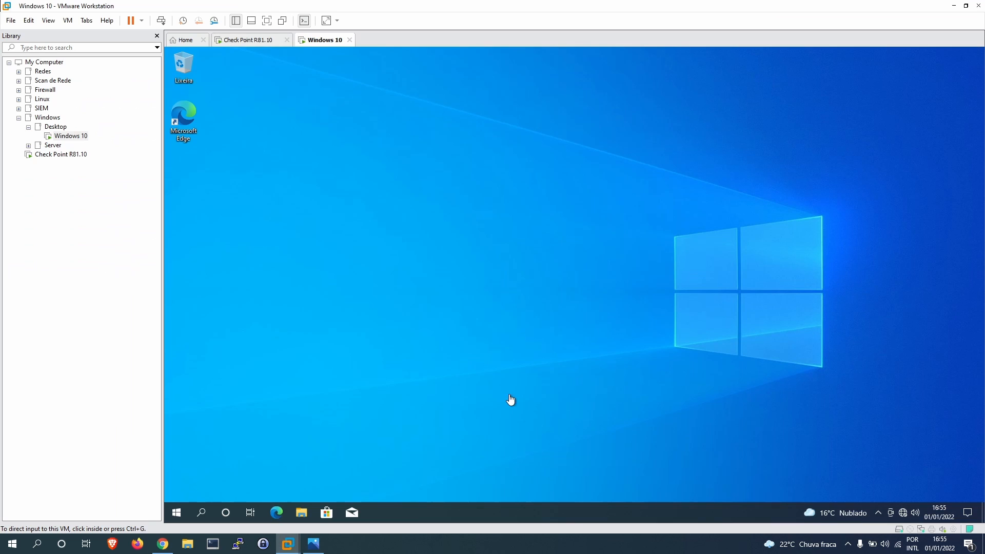
click(286, 499)
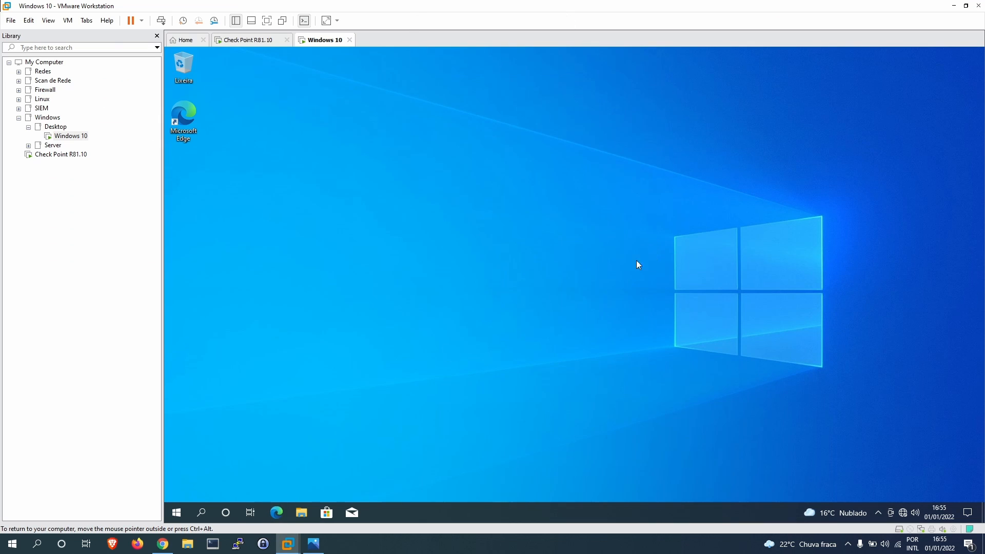
click(280, 515)
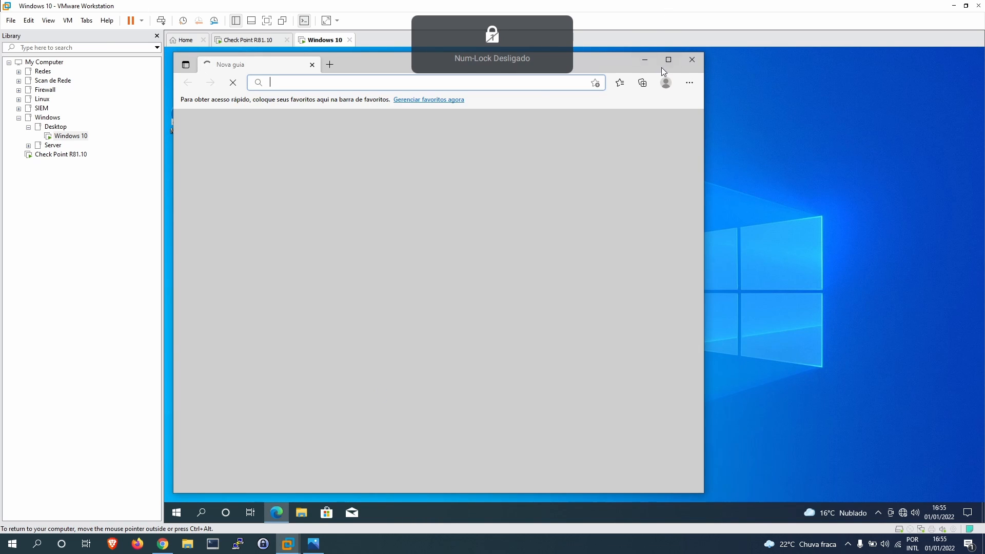
click(668, 60)
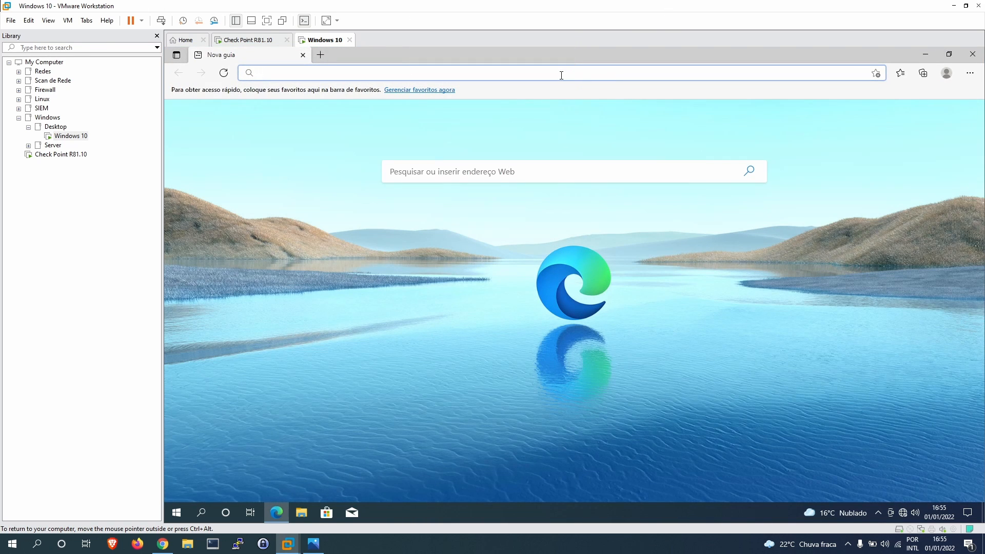
text(www.google.com.br)
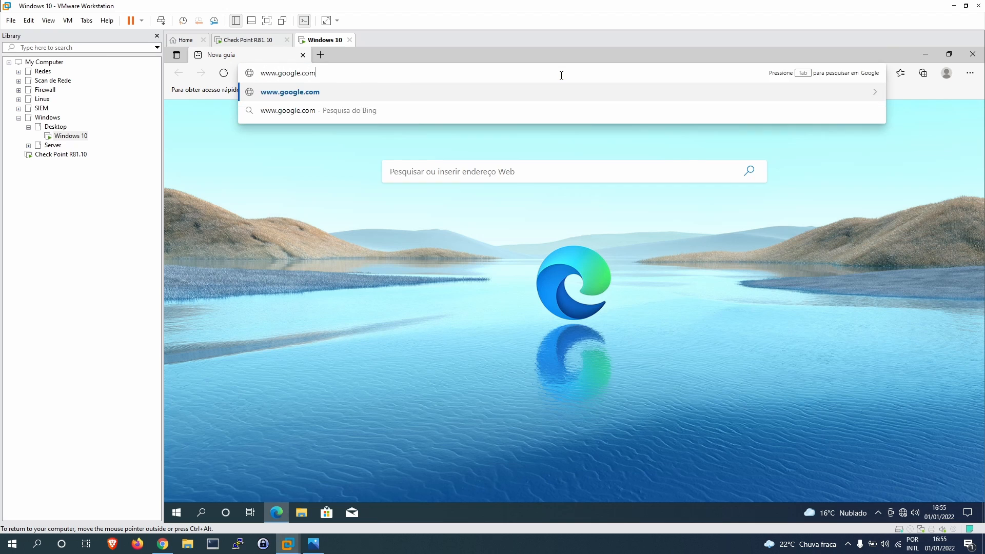
key(Return)
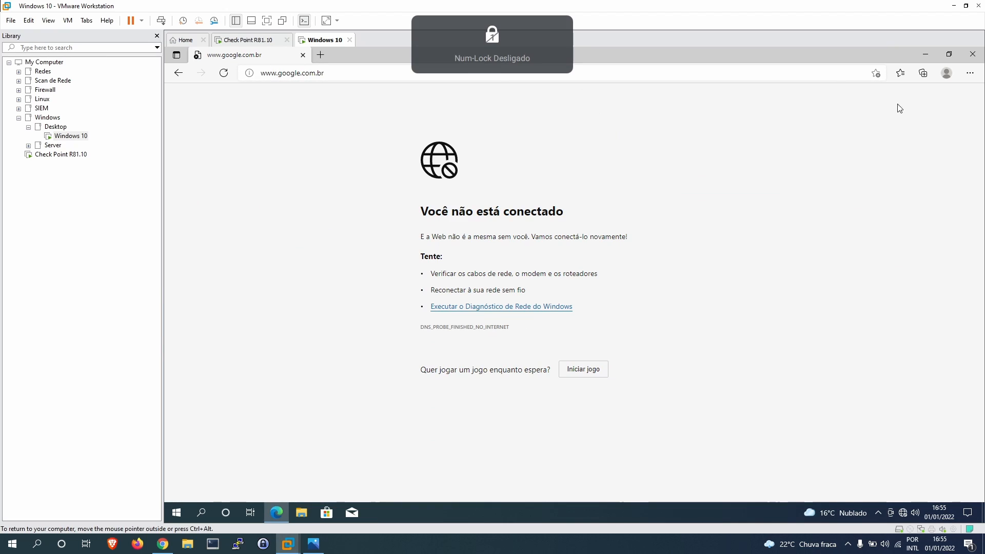
click(973, 54)
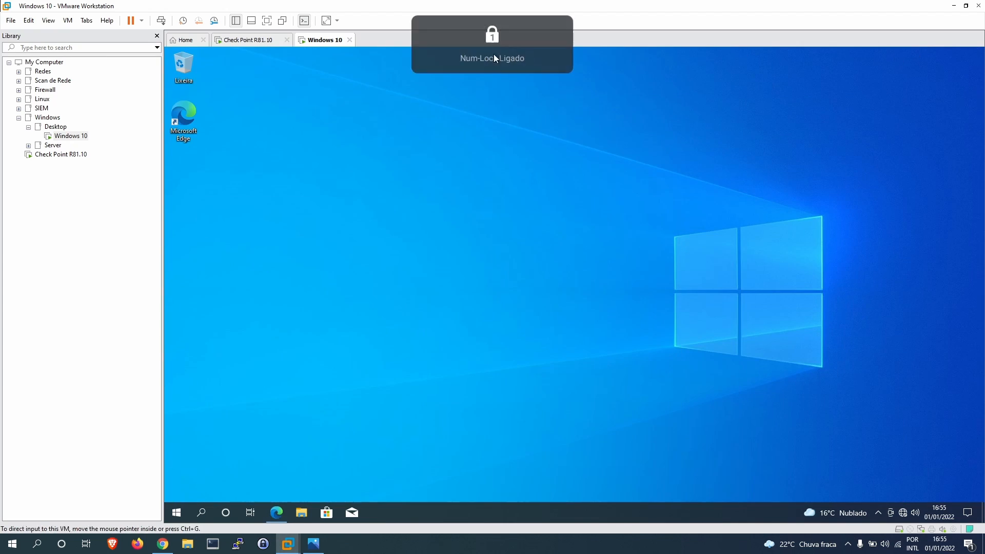
- Bring up the Check Point R81.10 console, return to the configuration wizard in Chrome and restart the system to finish the configuration
click(239, 40)
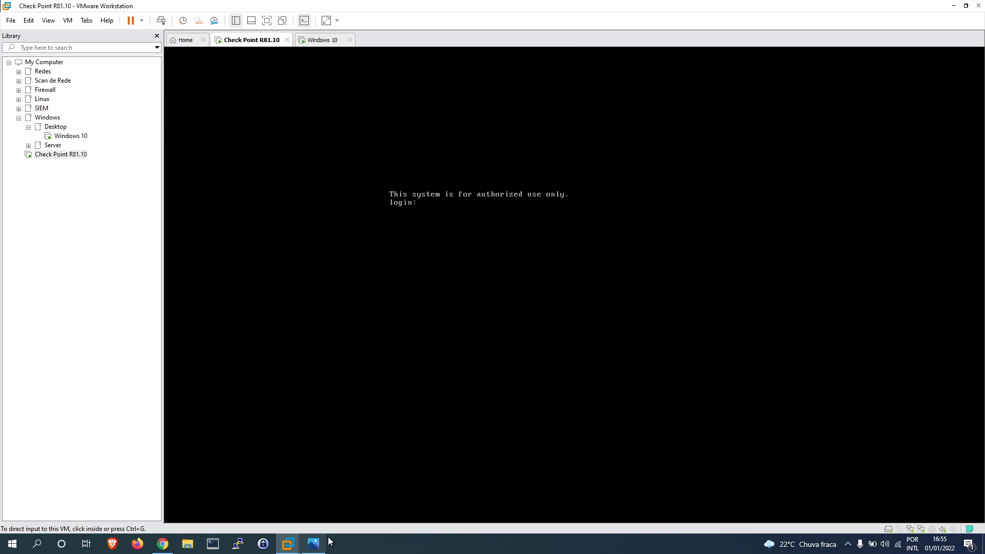
click(158, 548)
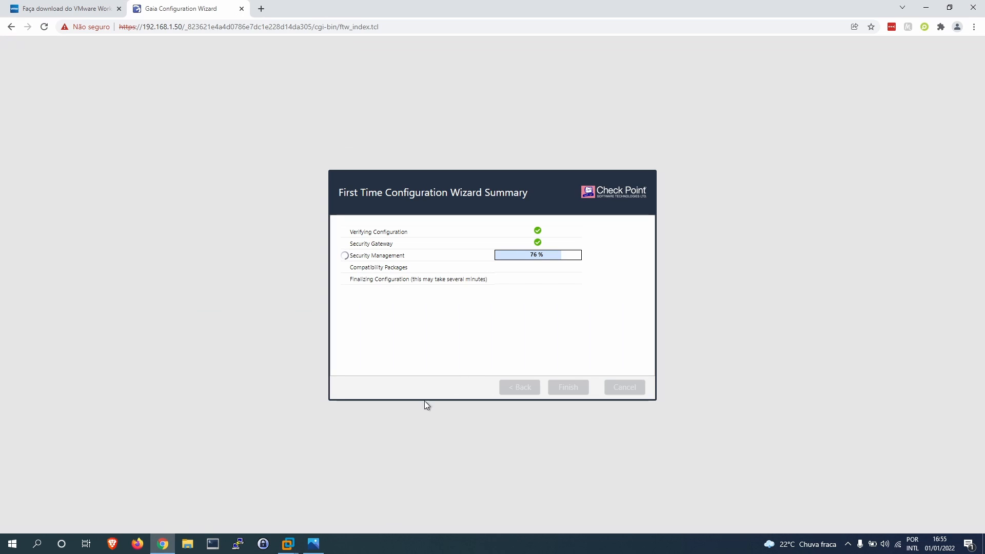
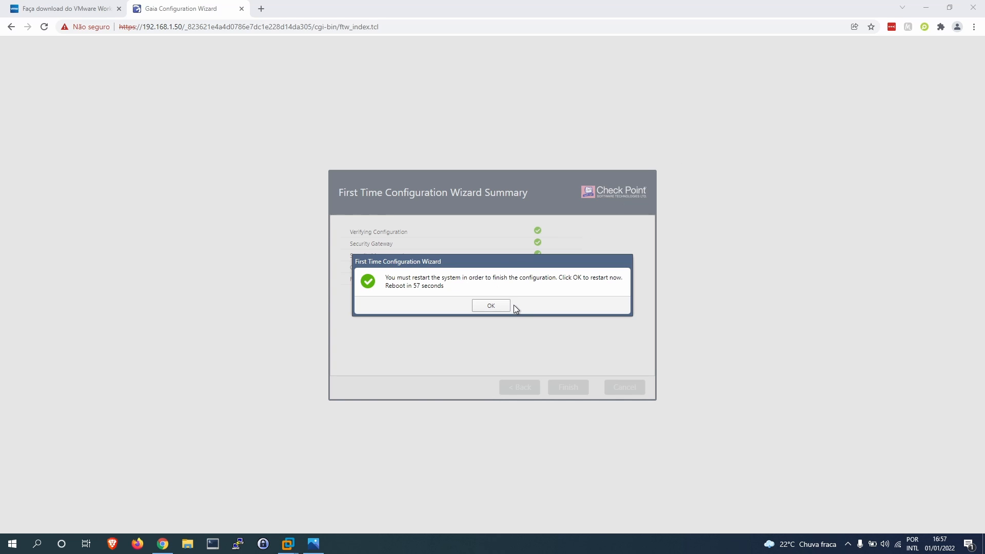
click(495, 306)
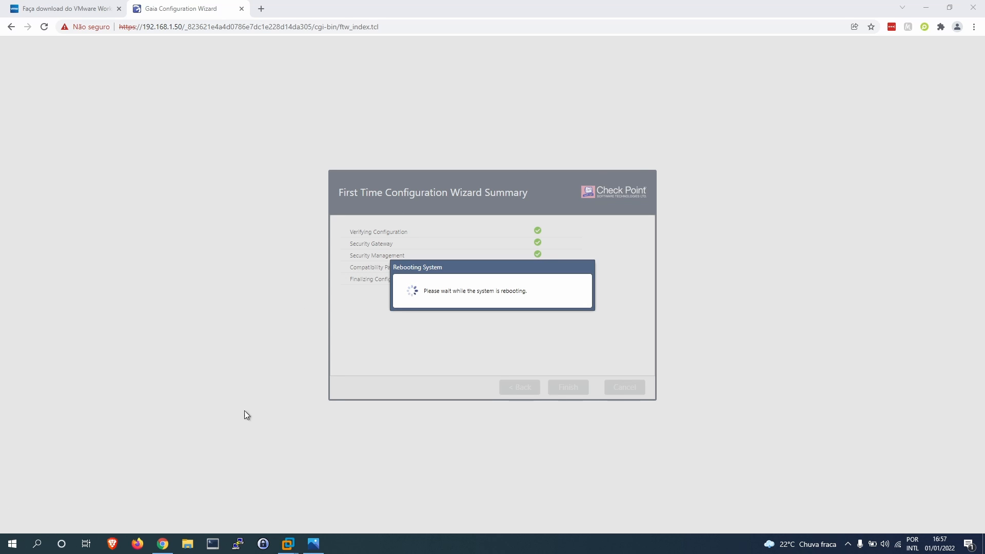
- Switch to VMware Workstation and follow the reboot of the Check Point R81.10 virtual machine up to its login prompt
mouse_move(288, 544)
click(288, 508)
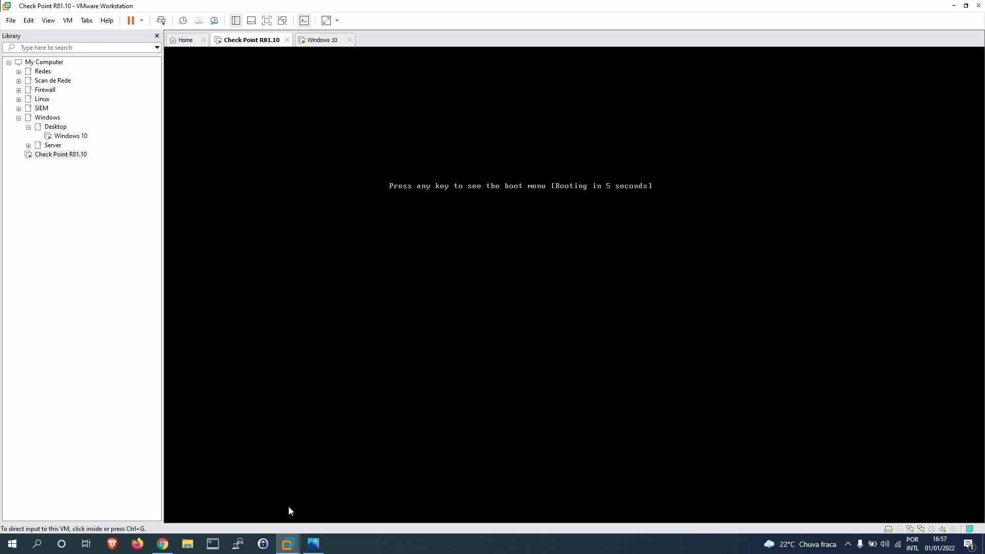
click(487, 204)
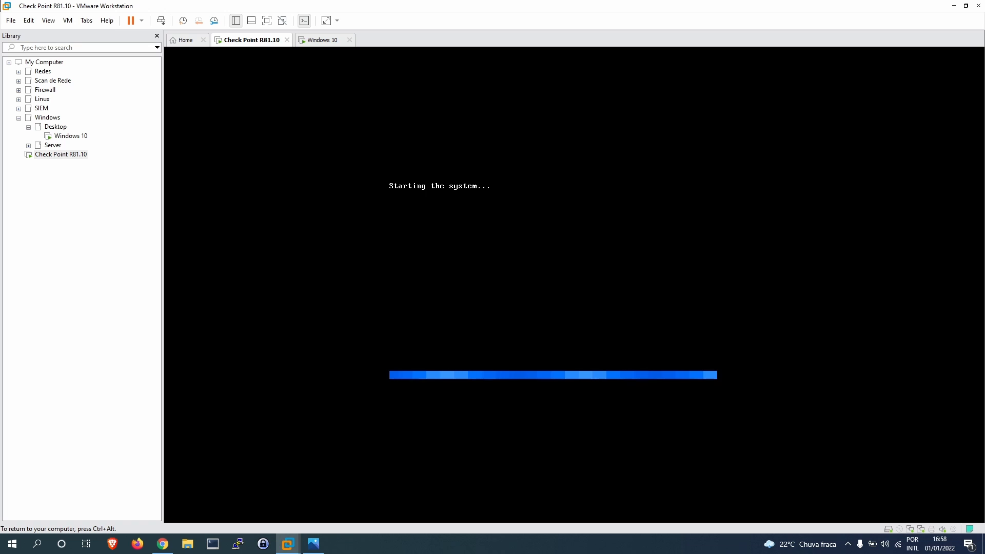
key(ctrl+alt)
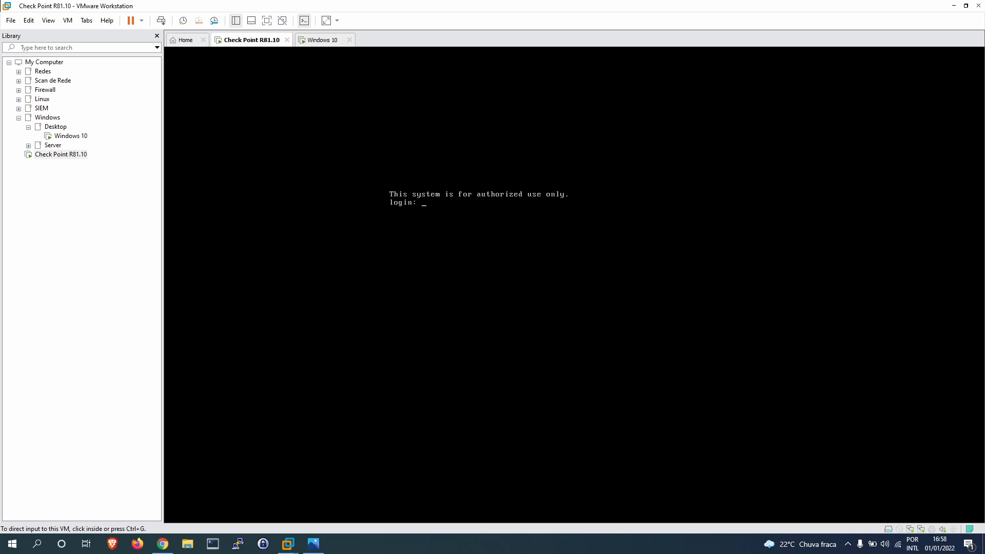
- Switch to Chrome, log in to the Gaia Portal as admin with the account password and decline saving the login
click(163, 544)
text(admin)
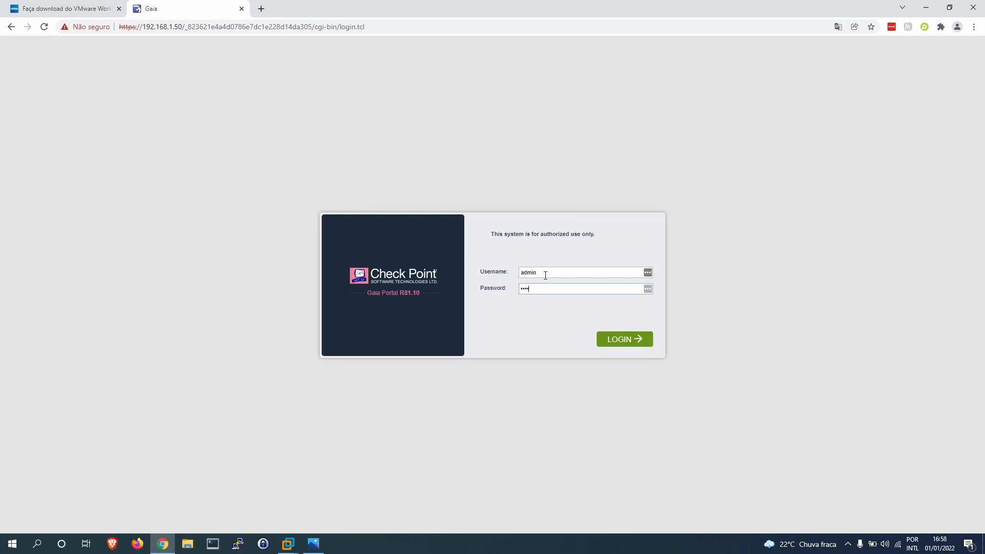
key(Return)
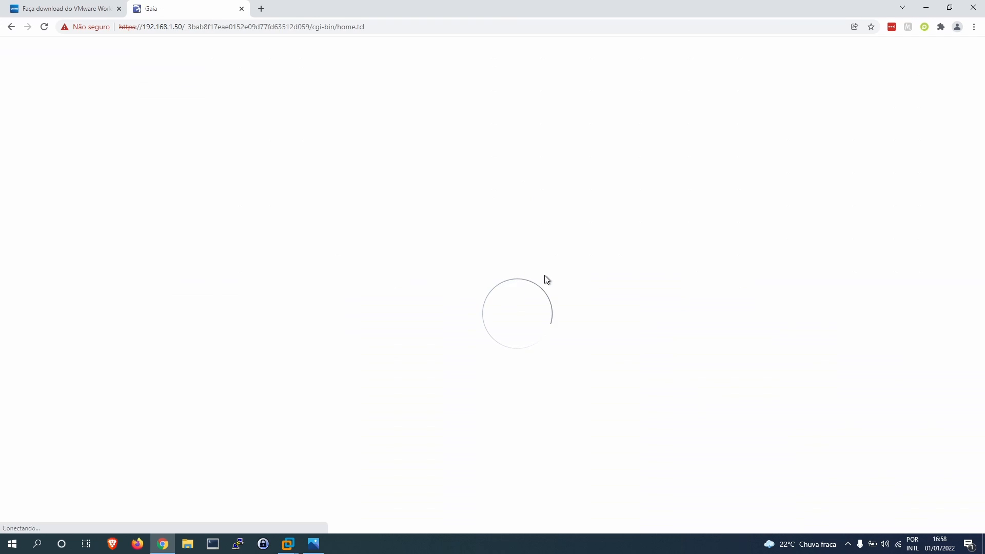
click(891, 119)
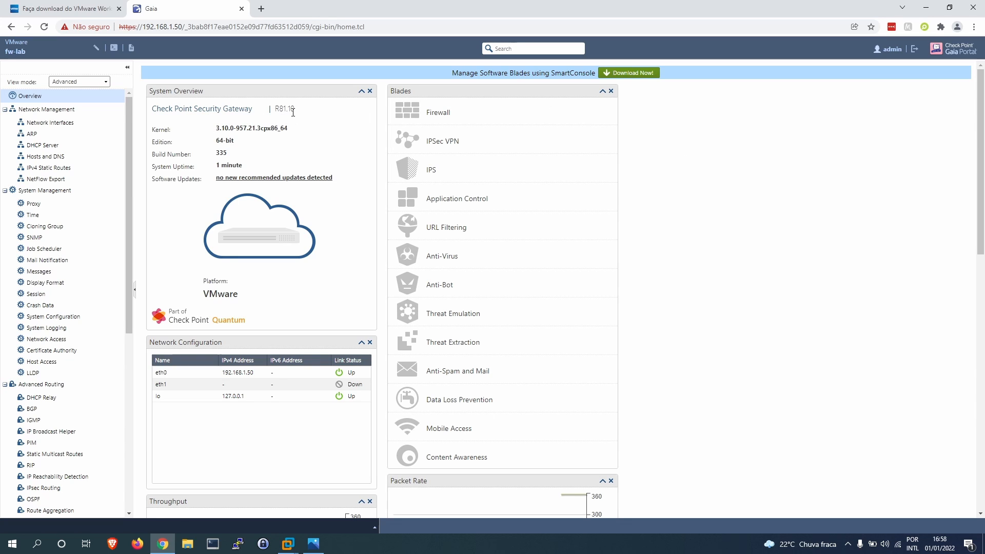
- Examine the portal overview: version, kernel, uptime, blades, network configuration, throughput and packet rate, closing the search tip
drag(279, 109, 297, 111)
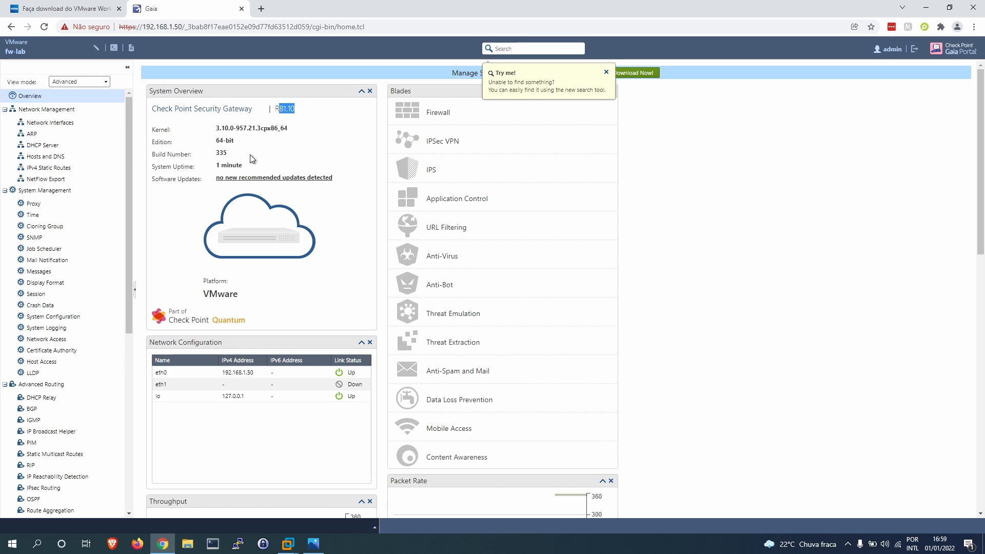
drag(218, 129, 285, 133)
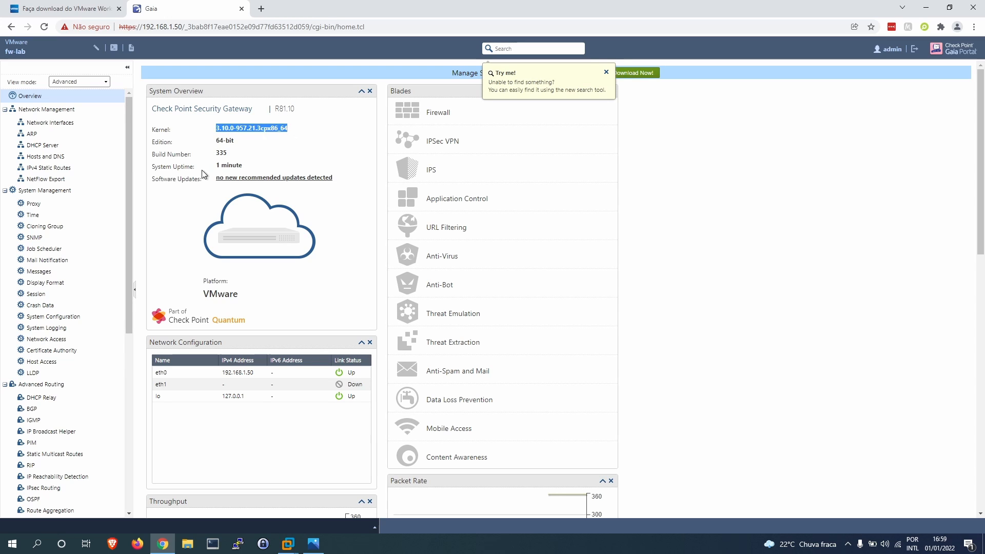
drag(250, 170, 216, 165)
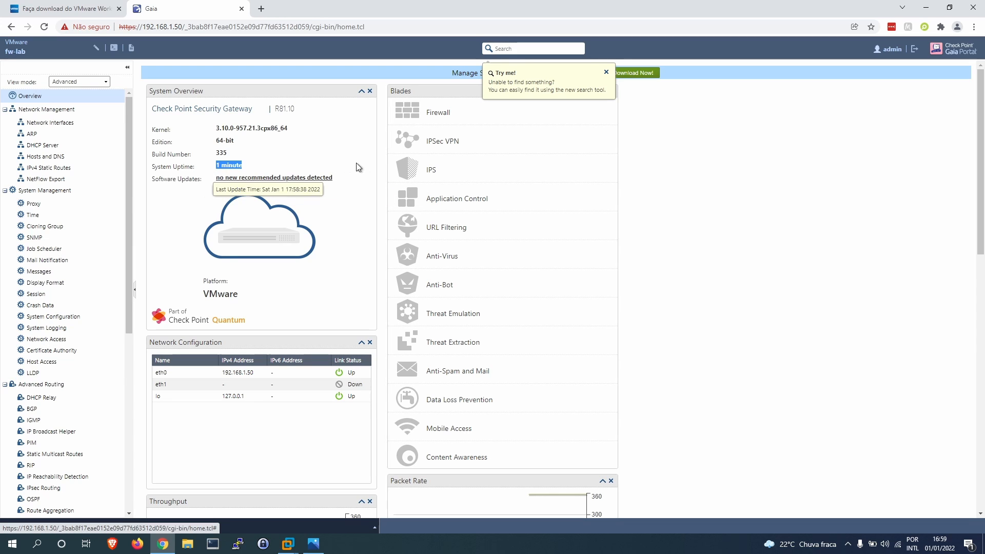
click(606, 73)
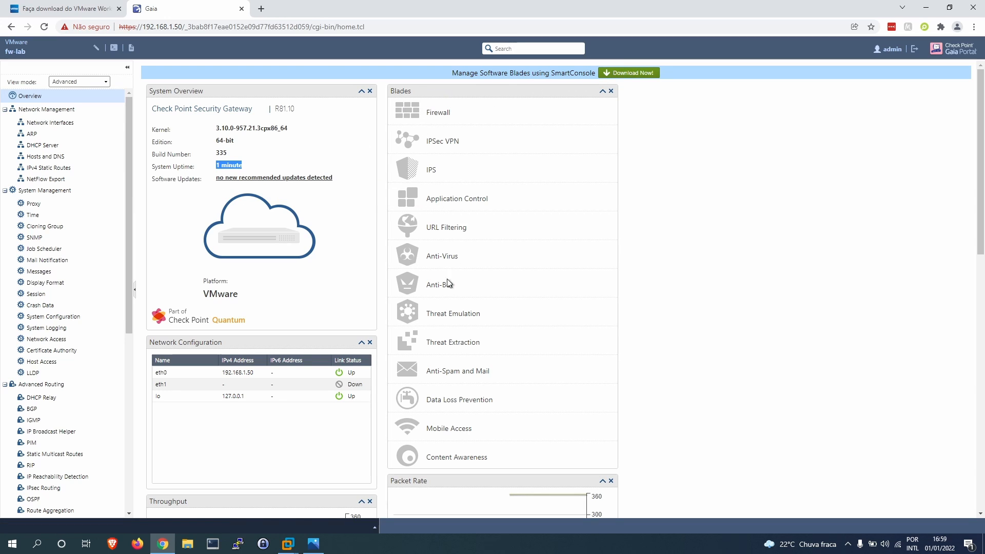
scroll(502, 407, down, 1)
scroll(508, 359, down, 8)
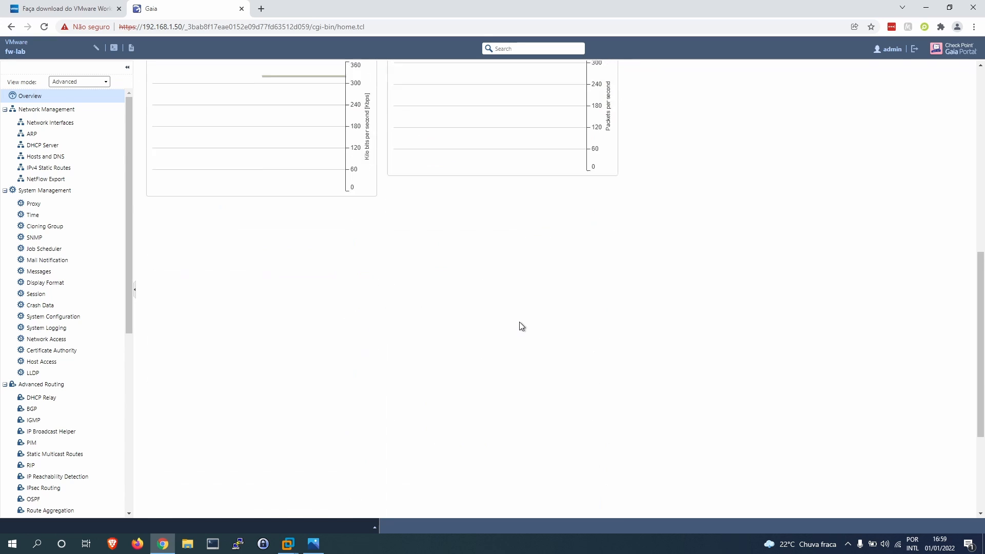
scroll(478, 308, up, 4)
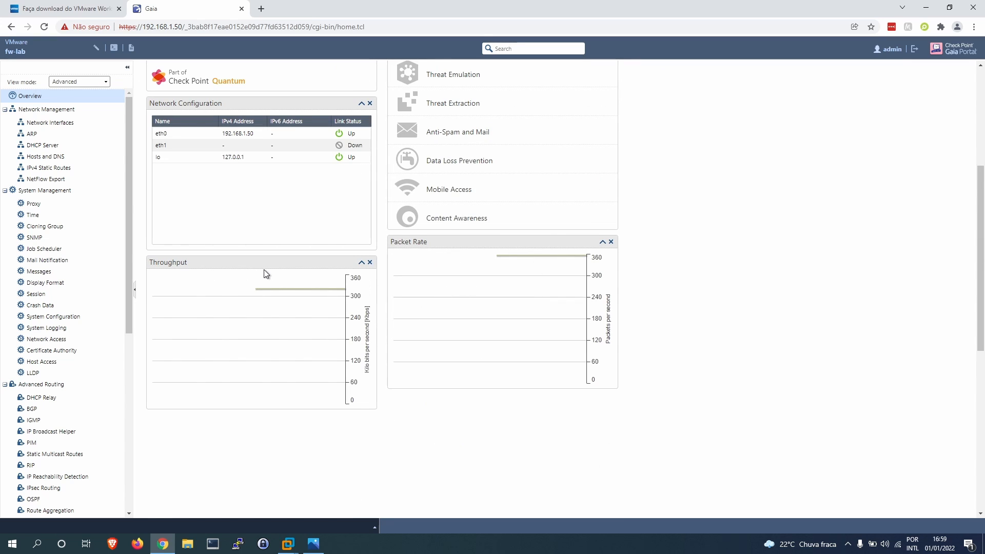
scroll(264, 273, up, 5)
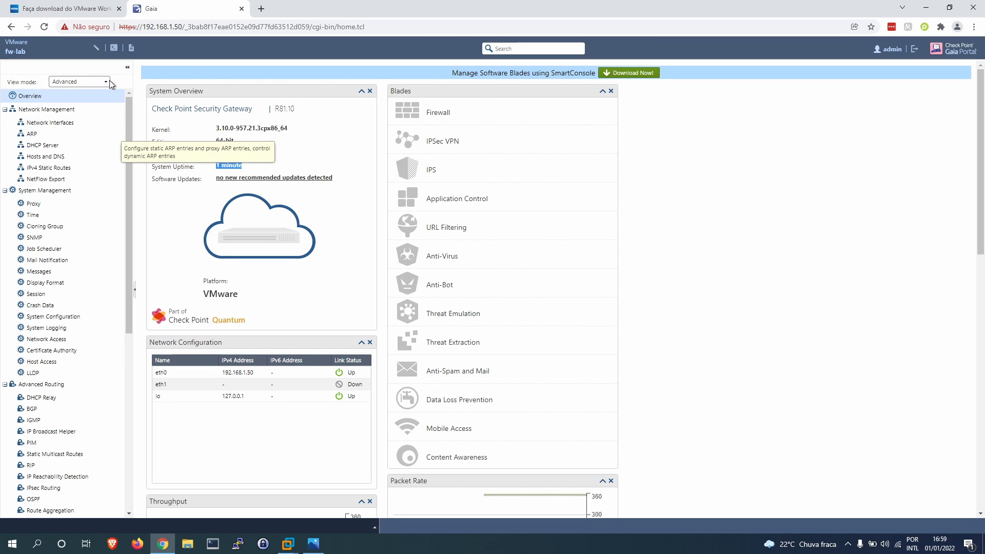
- Set the comment of network interface eth0 to WAN TIM, review its IPv6 and Ethernet settings and save the interface
click(60, 124)
click(257, 154)
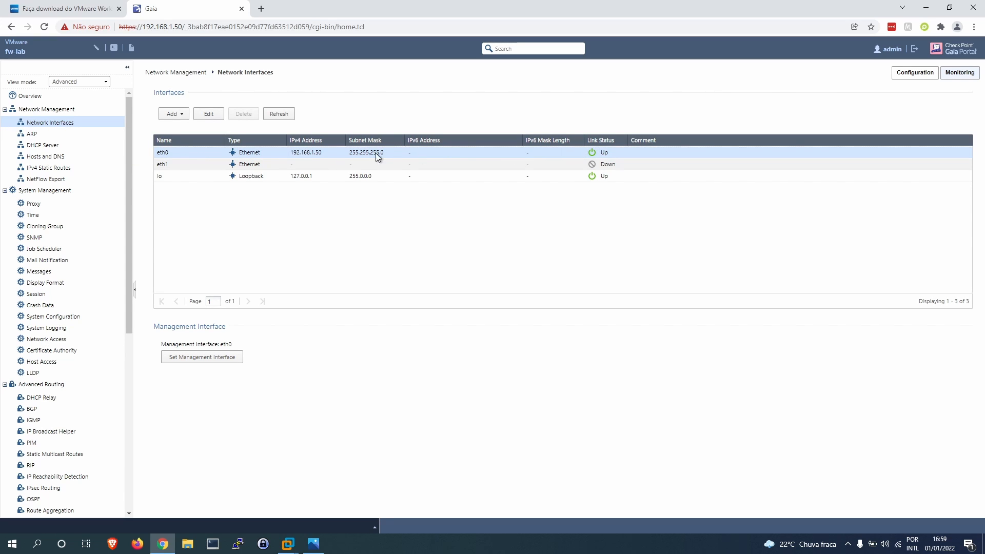
double_click(324, 152)
click(462, 303)
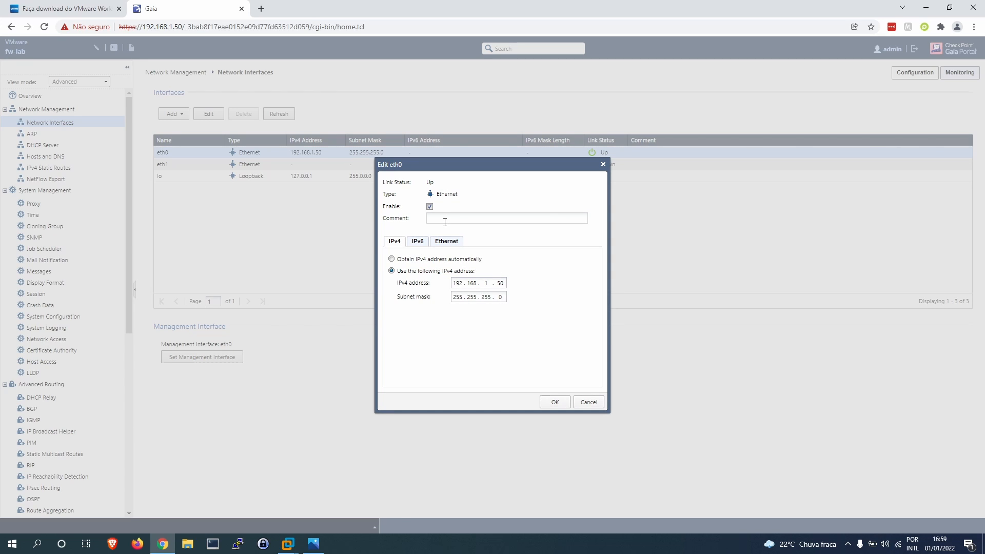
text(WAN TIM)
click(417, 243)
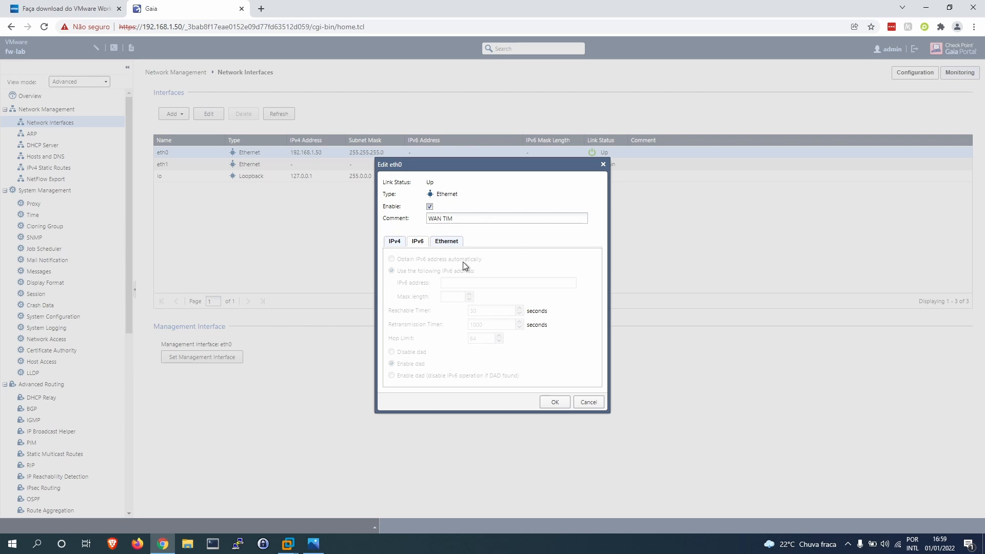
click(446, 241)
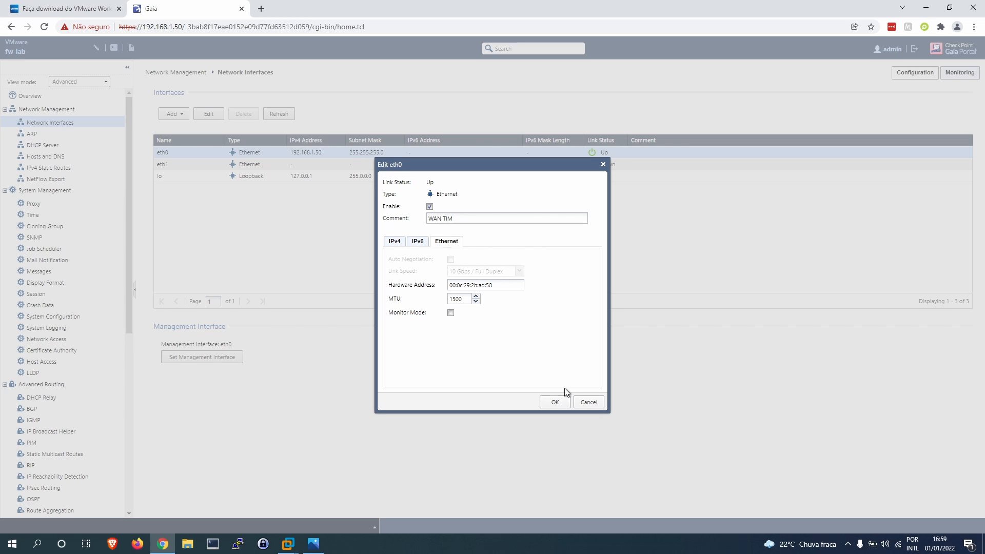
click(554, 401)
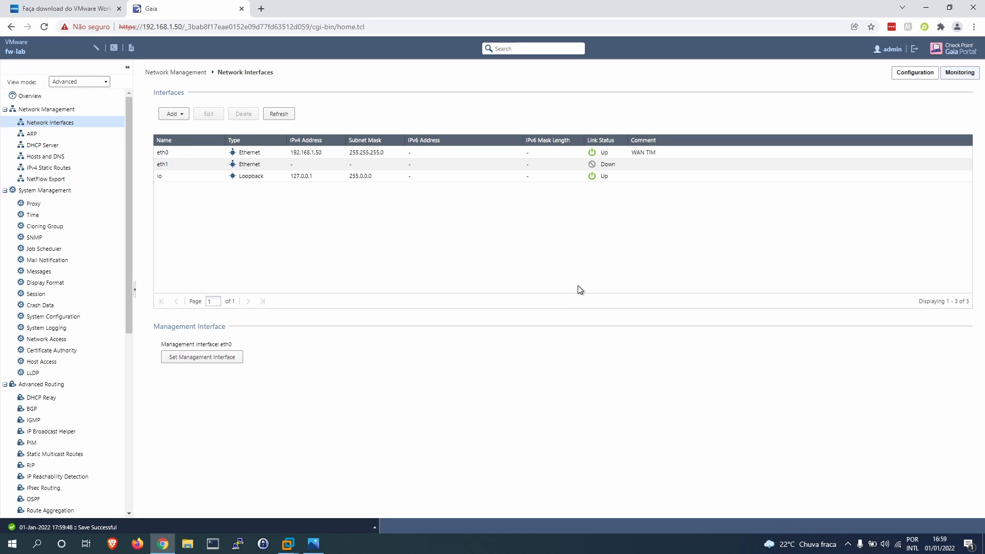
- Enable eth1 with the comment Rede interna, IPv4 address 10.0.0.1 and subnet mask 255.255.255.0, review its IPv6 and Ethernet settings and save
click(261, 161)
click(206, 112)
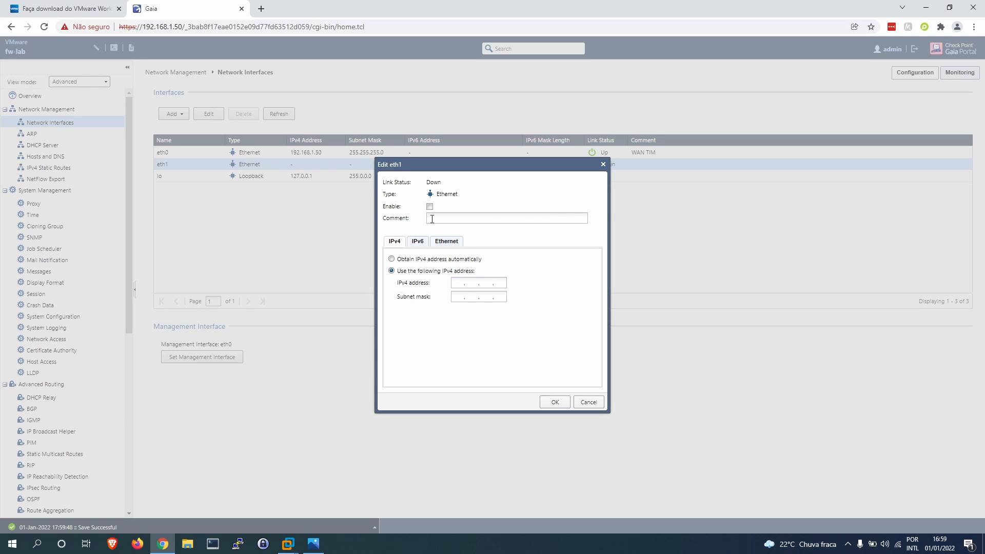
click(430, 207)
click(448, 219)
text(Rede interna)
click(463, 284)
text(10.0.0.1)
key(Tab)
text(255 . 255 . 255 . 0)
click(417, 241)
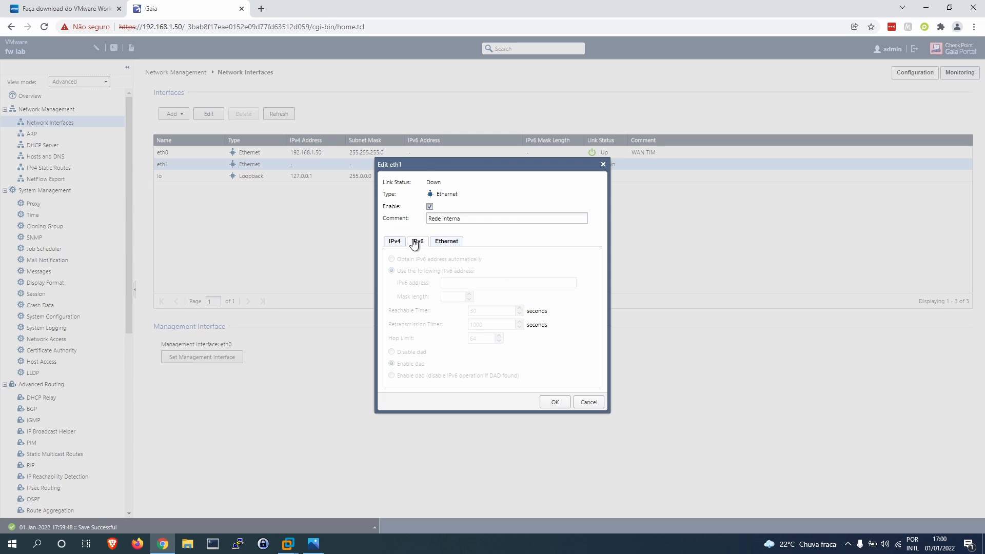
click(453, 241)
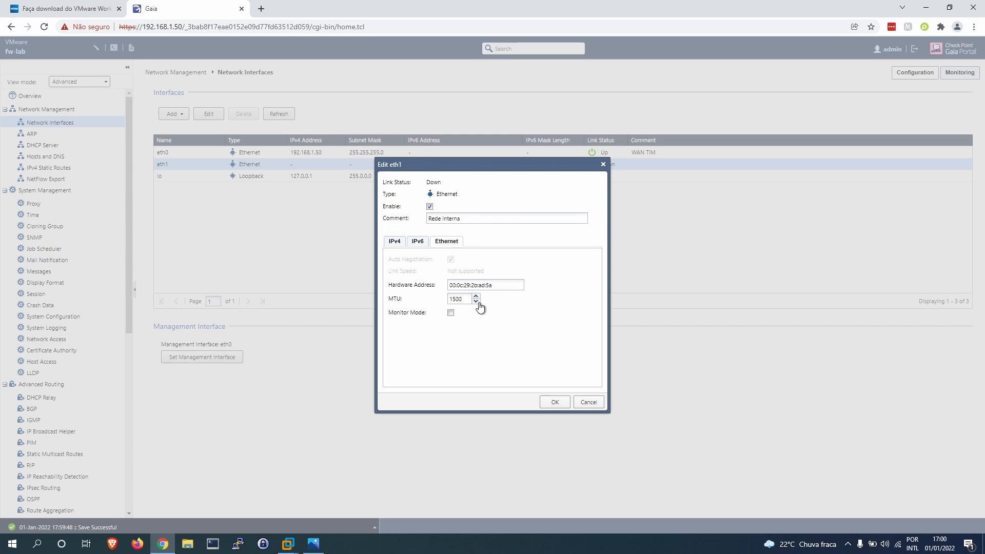
click(560, 402)
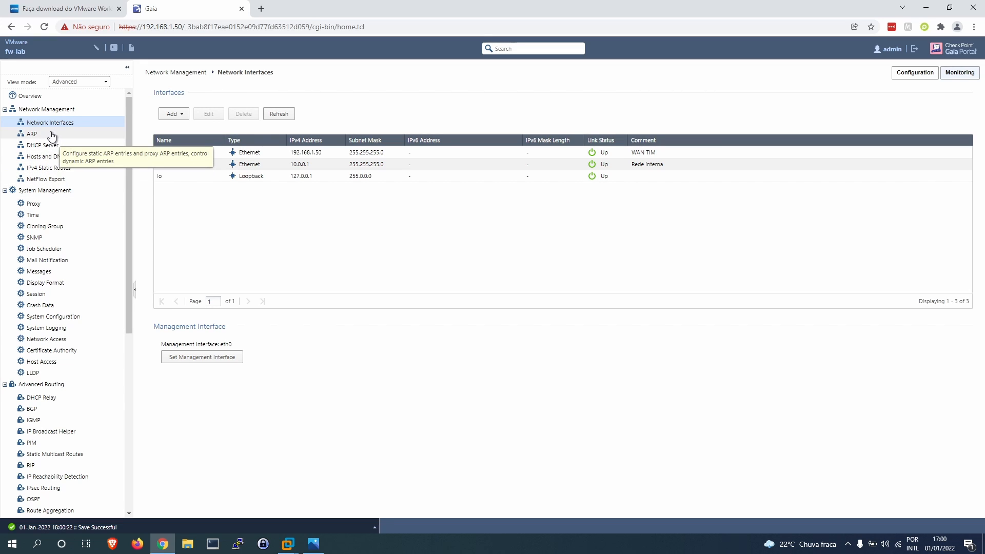
- Edit the default IPv4 static route and add the IP address gateway 192.168.1.1
scroll(23, 349, down, 6)
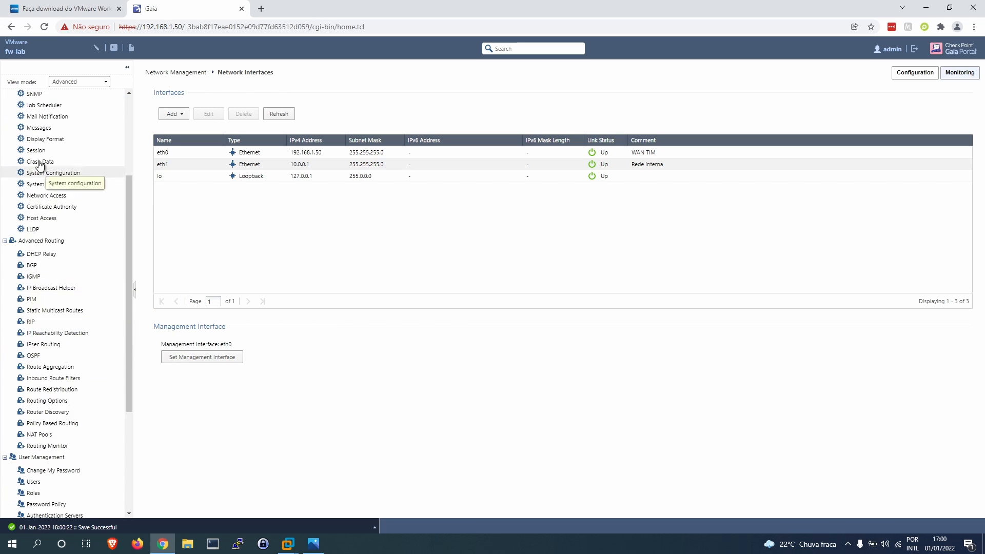
scroll(12, 354, up, 6)
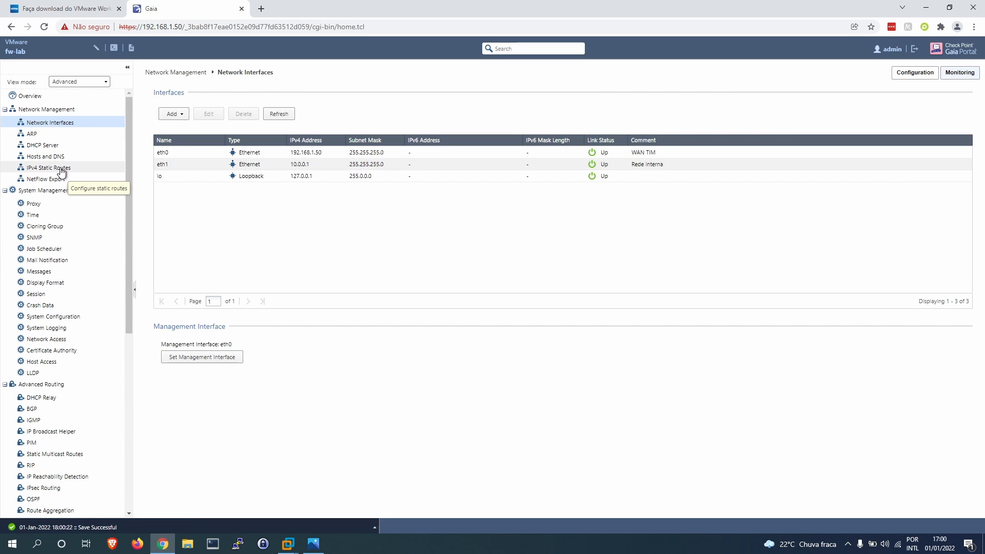
click(46, 172)
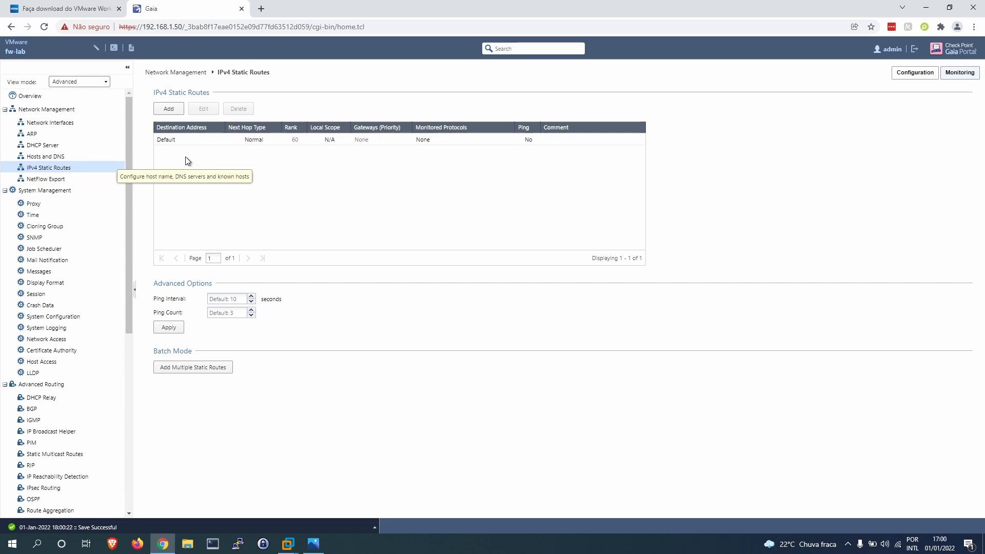
click(277, 139)
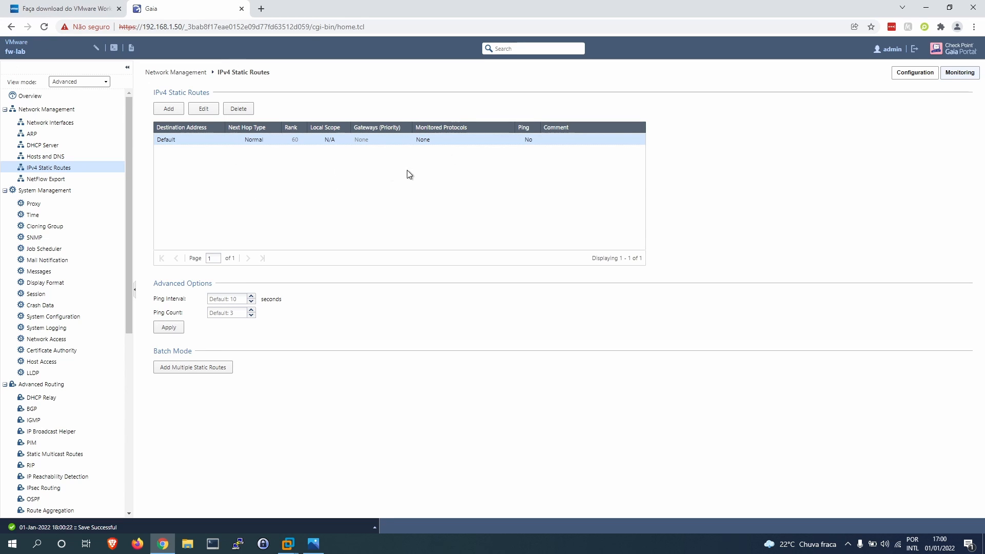
click(204, 110)
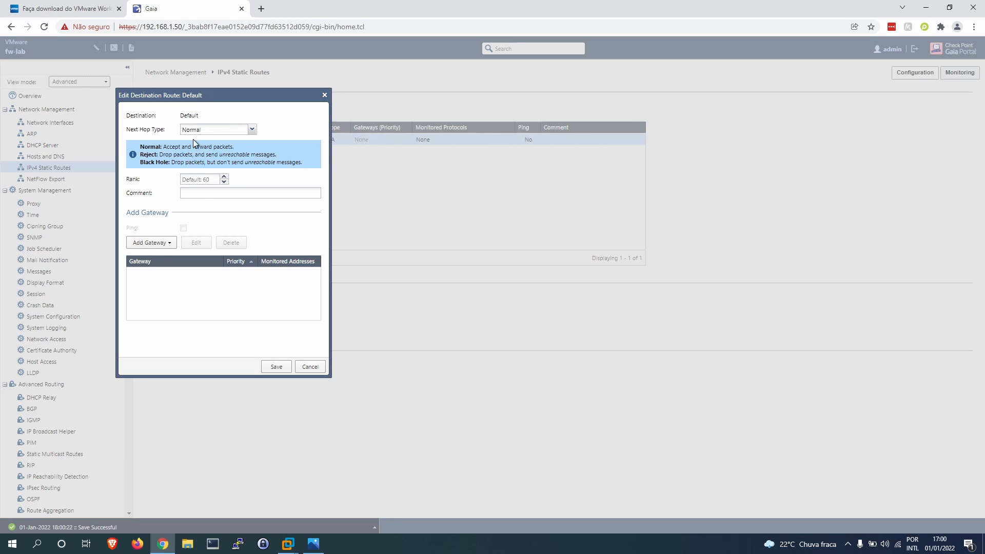
click(170, 245)
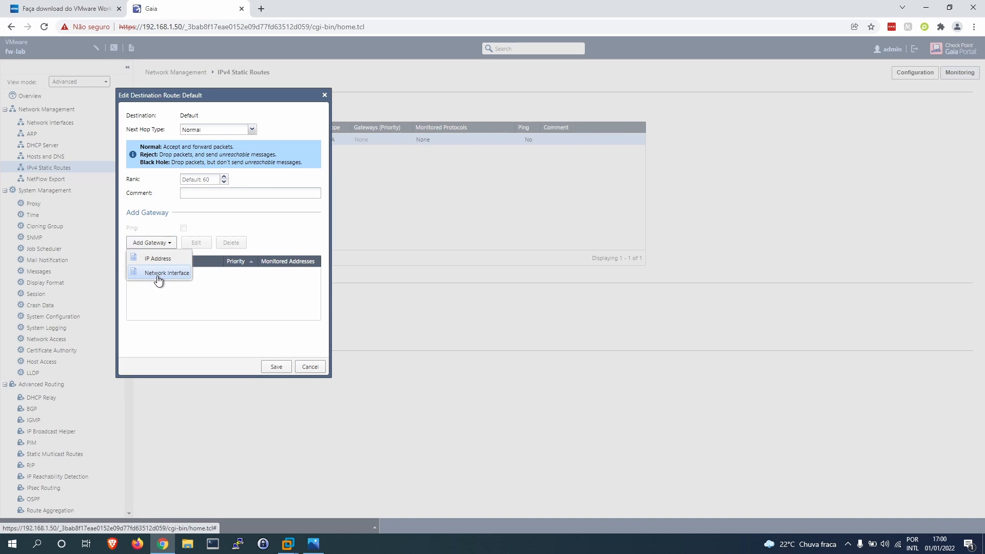
click(157, 258)
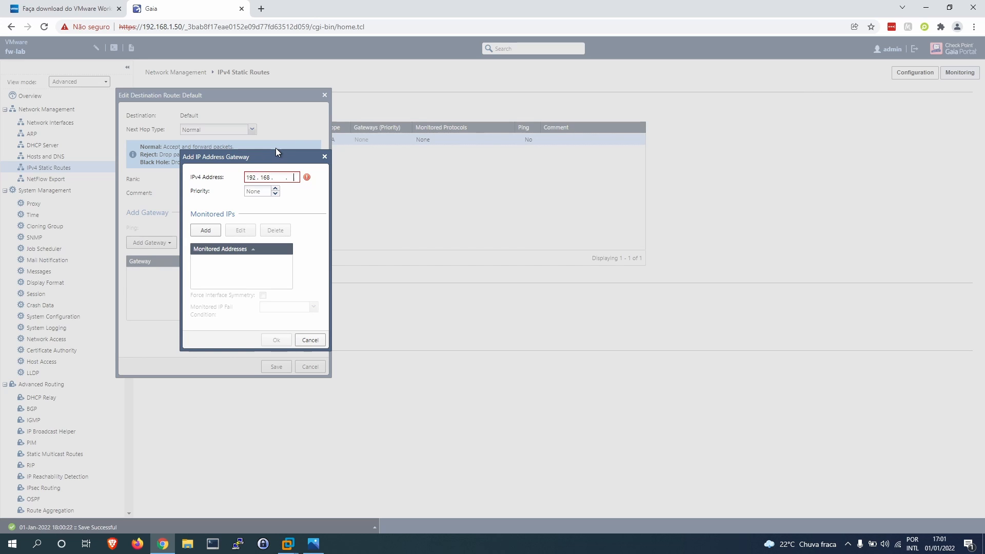
text(192 . 168 . 1 . 1)
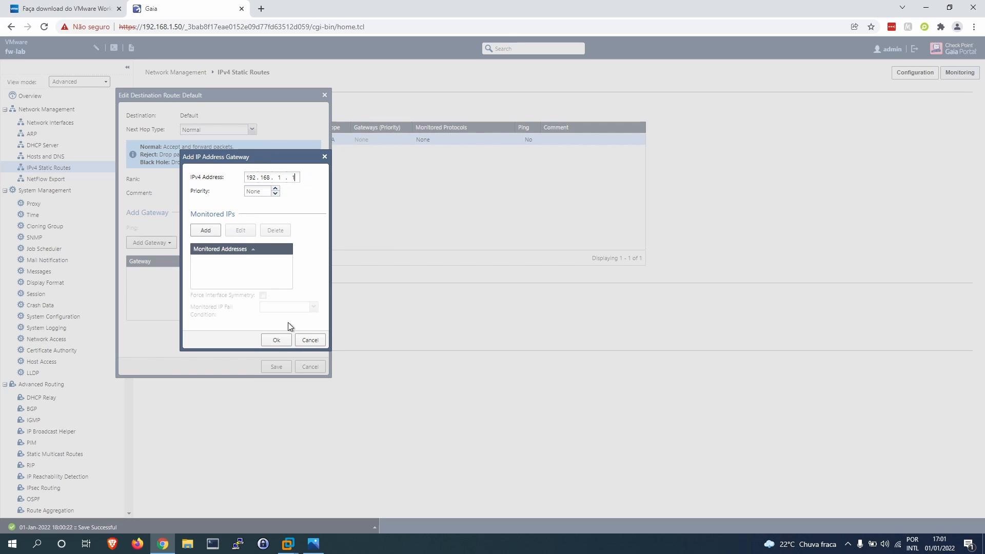
click(276, 340)
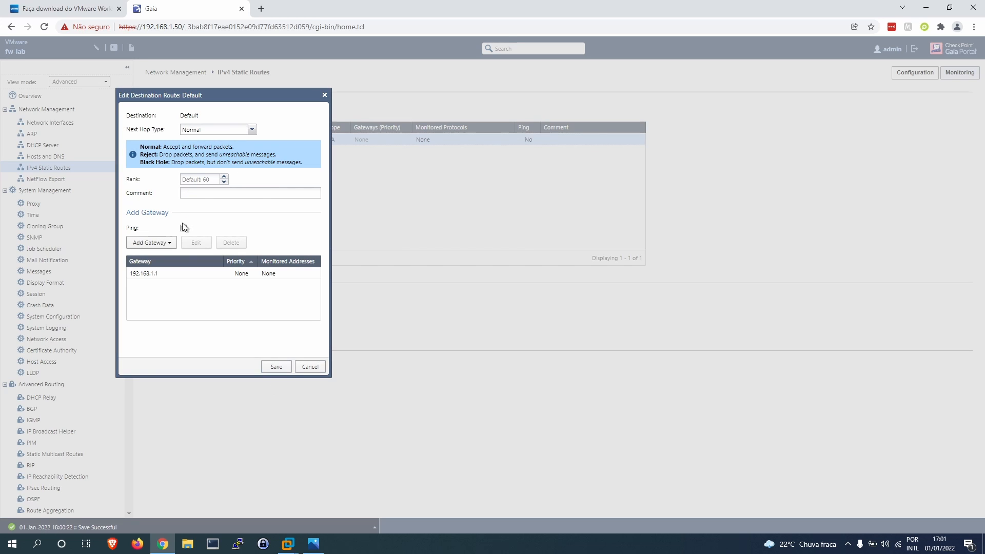
click(273, 368)
- Switch to VMware Workstation, log in to the Check Point R81.10 console as admin with the account password and ping 8.8.8.8
mouse_move(295, 546)
click(312, 461)
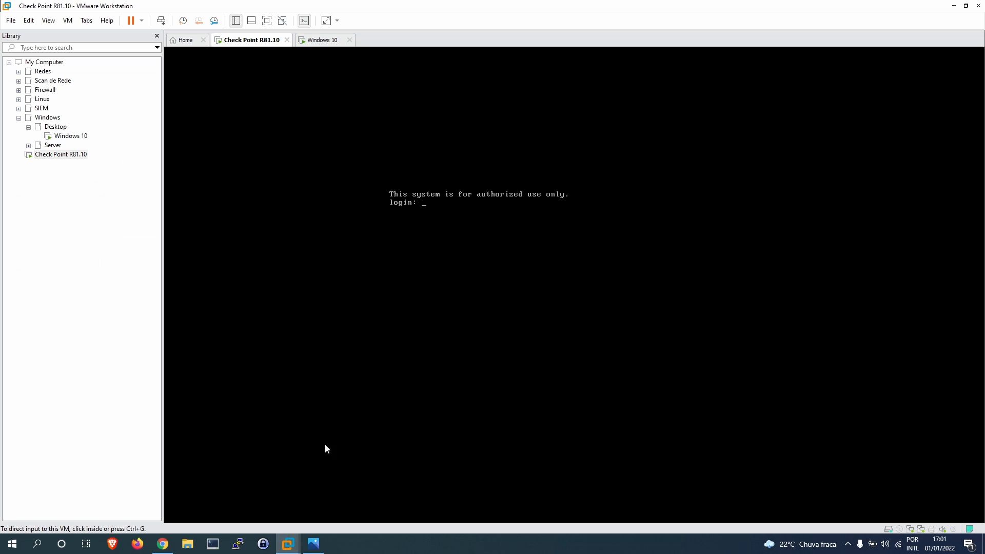
text(admin)
key(Return)
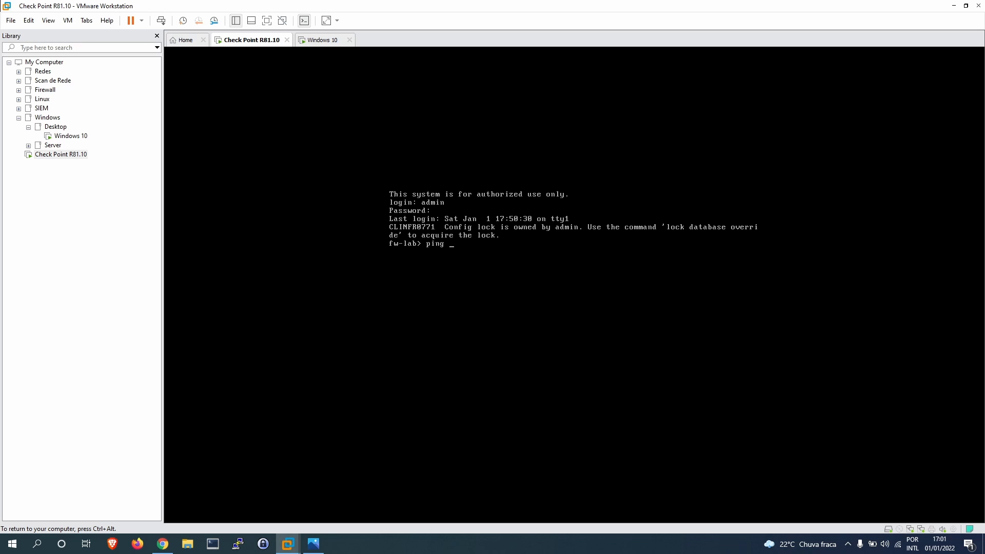
text(8.8.8.8)
key(Return)
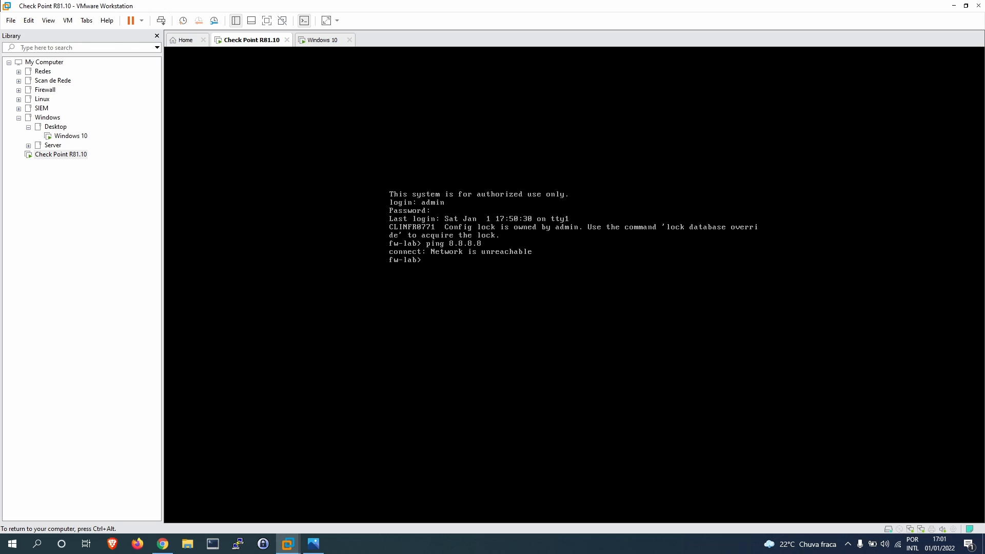
- Switch back to Chrome, save the edited default route and select it in the static routes list
key(ctrl+alt)
click(163, 544)
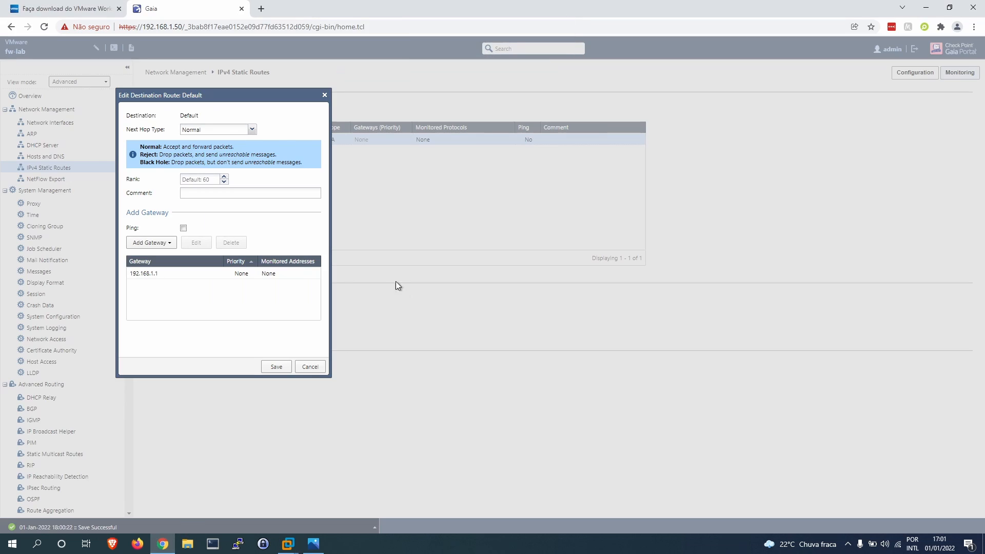
click(275, 365)
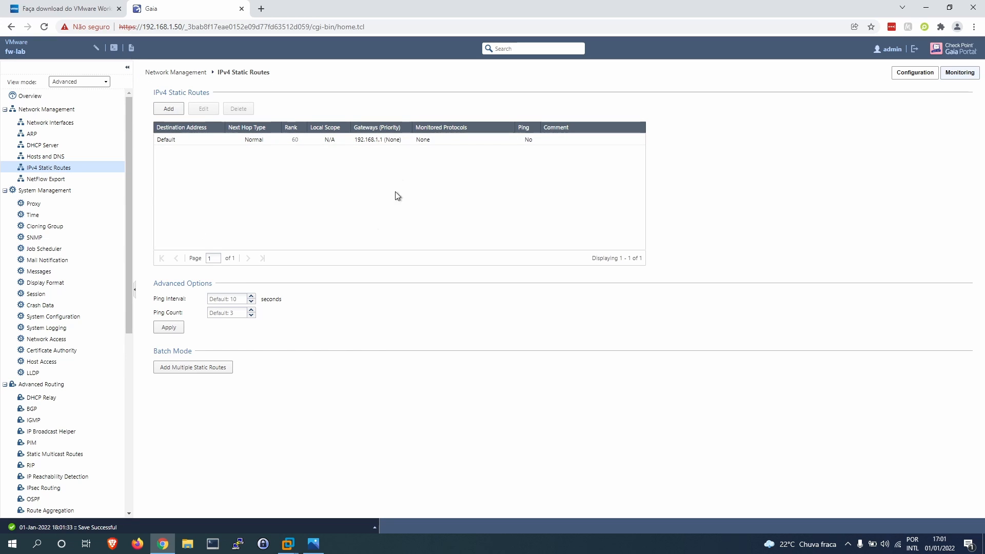
click(314, 141)
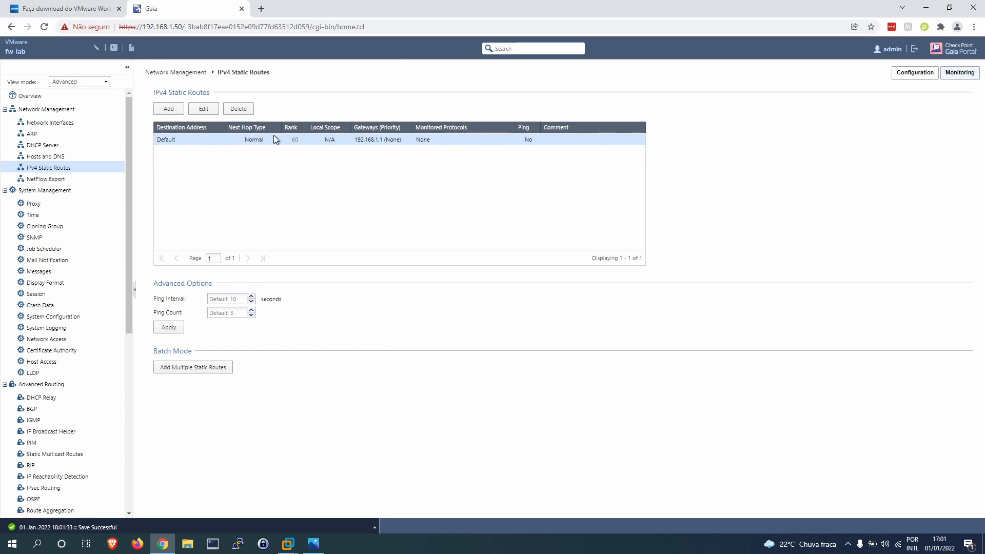
- Release the configuration database lock, open the network interfaces page and obtain the lock again
click(132, 48)
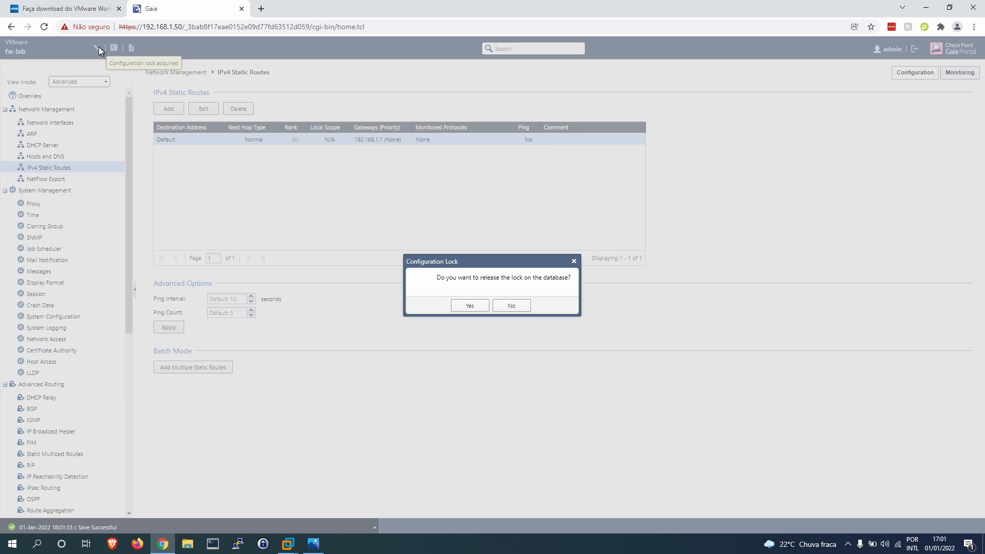
click(464, 306)
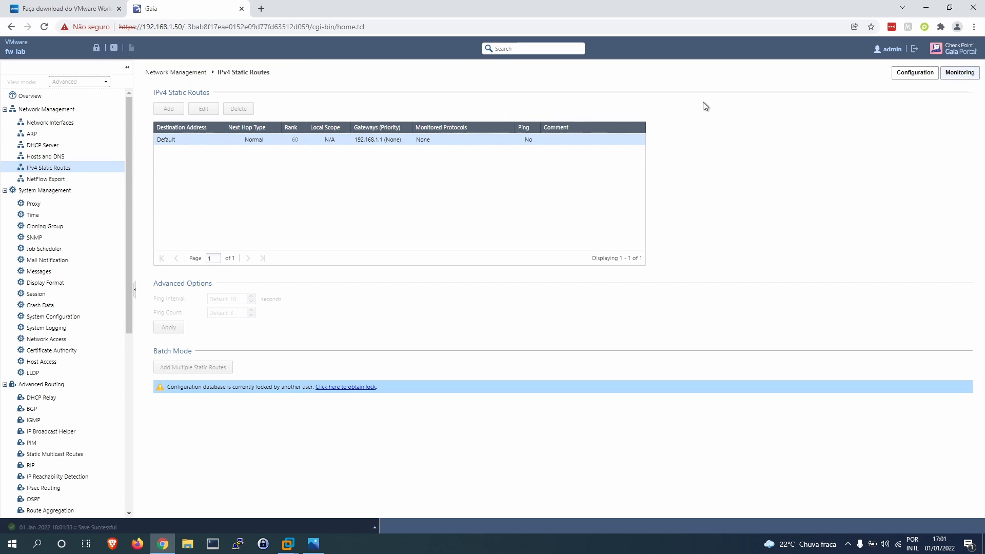
click(107, 126)
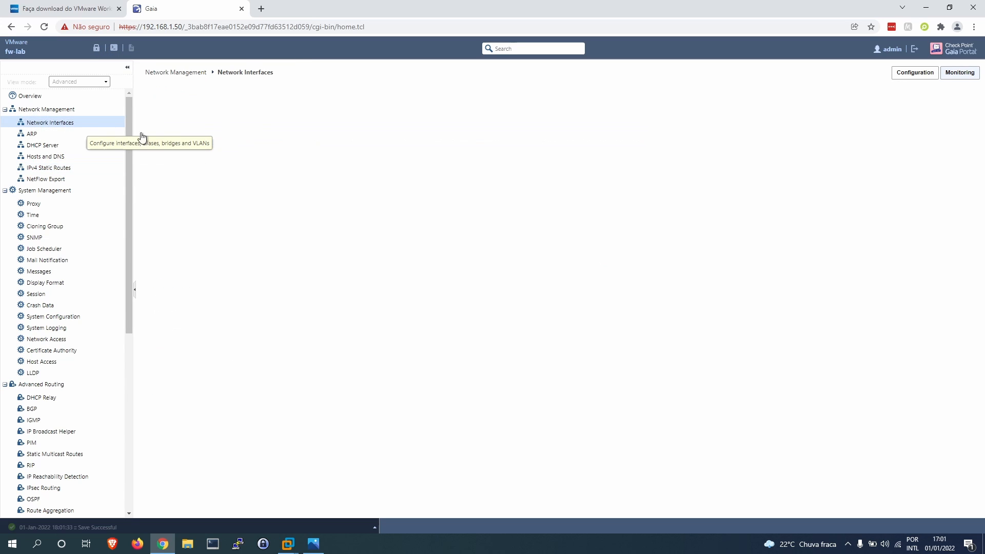
click(97, 48)
click(469, 306)
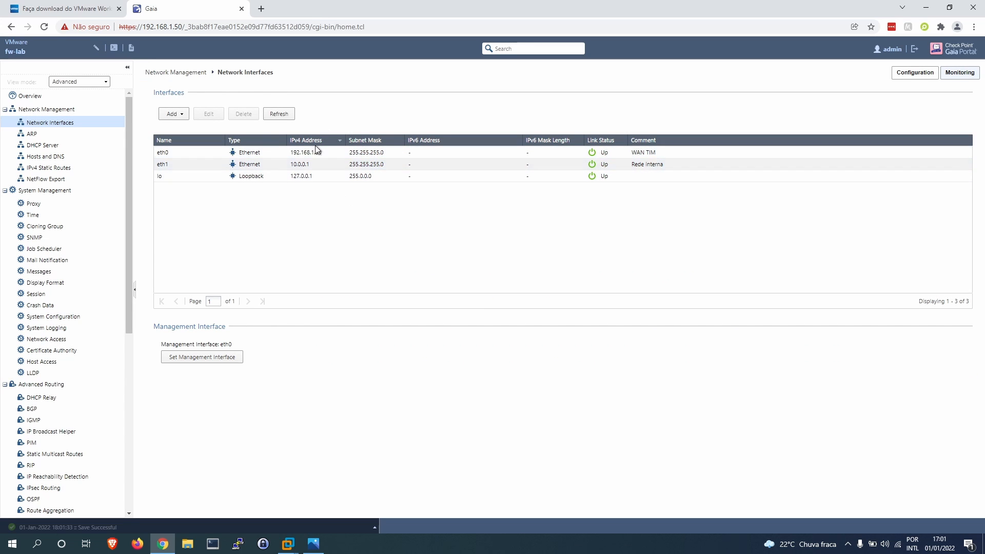
click(113, 49)
text(admin)
key(Return)
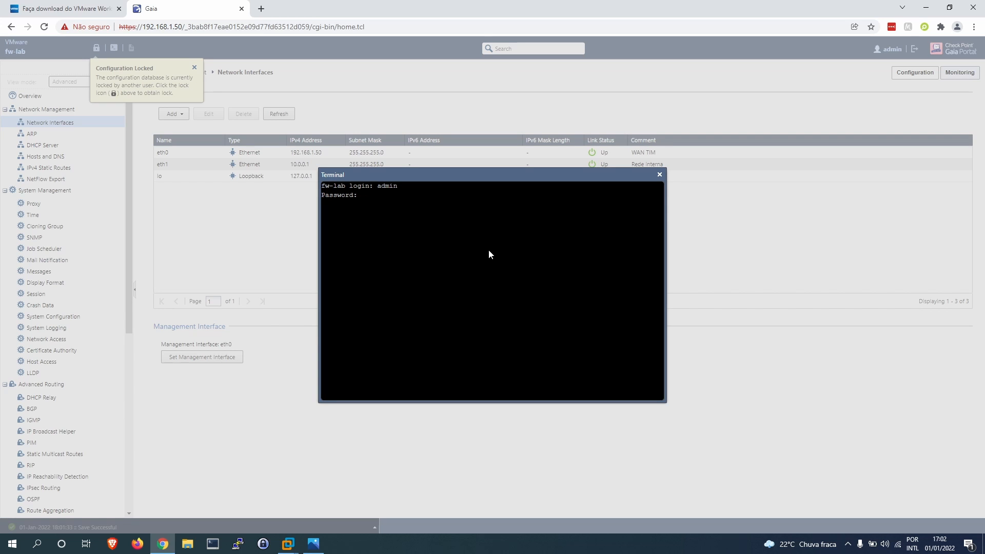
key(Escape)
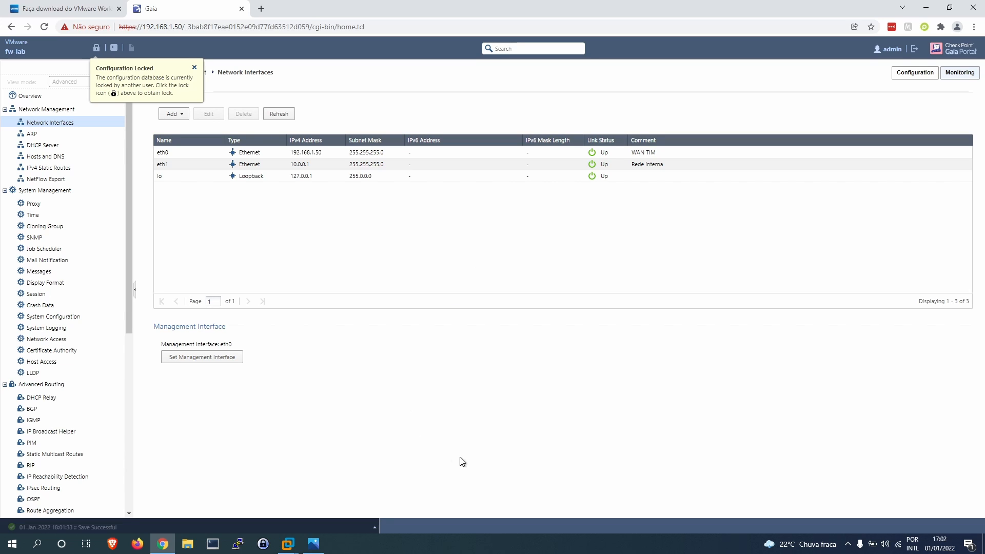
- Open the portal's terminal and log in as admin with the account password
click(109, 47)
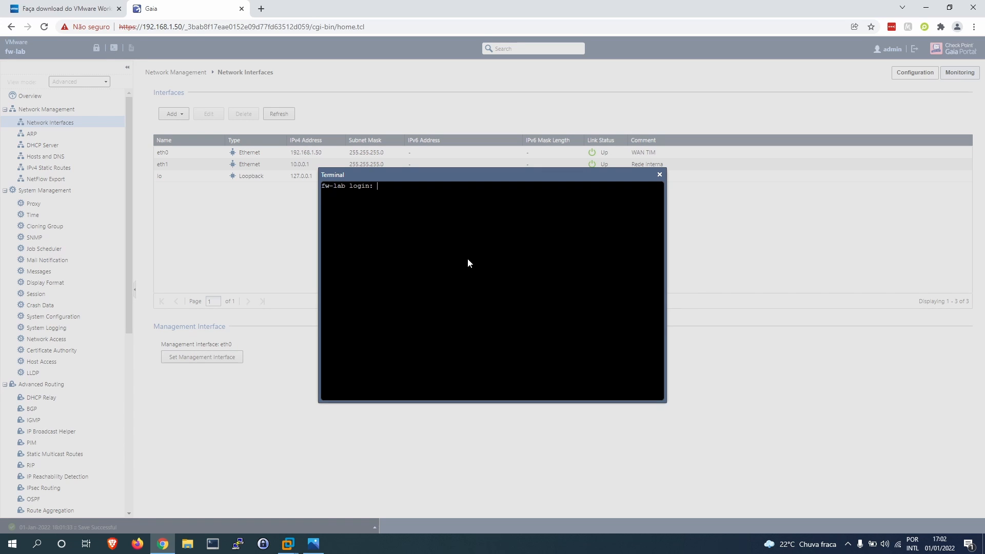
text(admin)
key(Return)
key(Return)
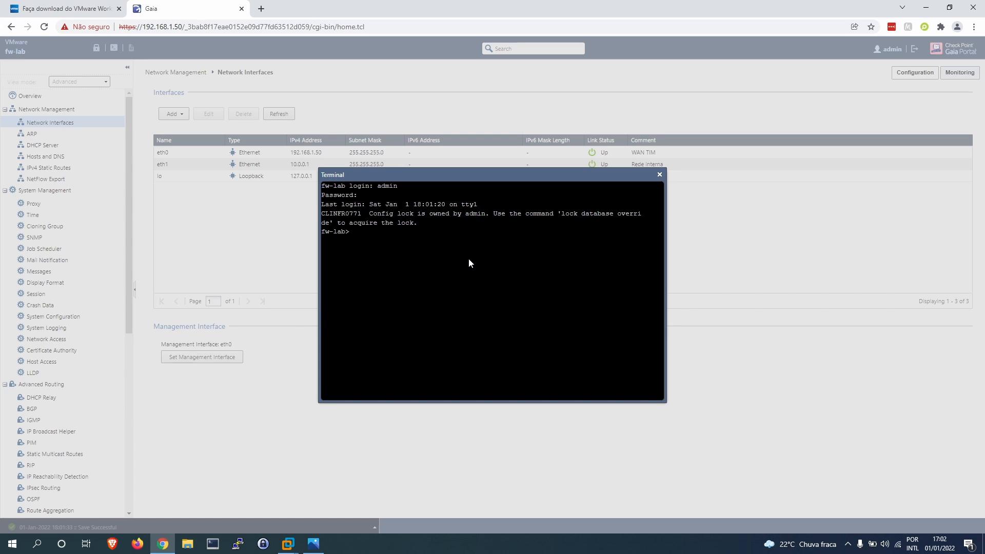
- Ping 8.8.8.8 from the terminal to test internet connectivity, stop the ping and close the terminal
text(ping 8.8.8.8)
key(Return)
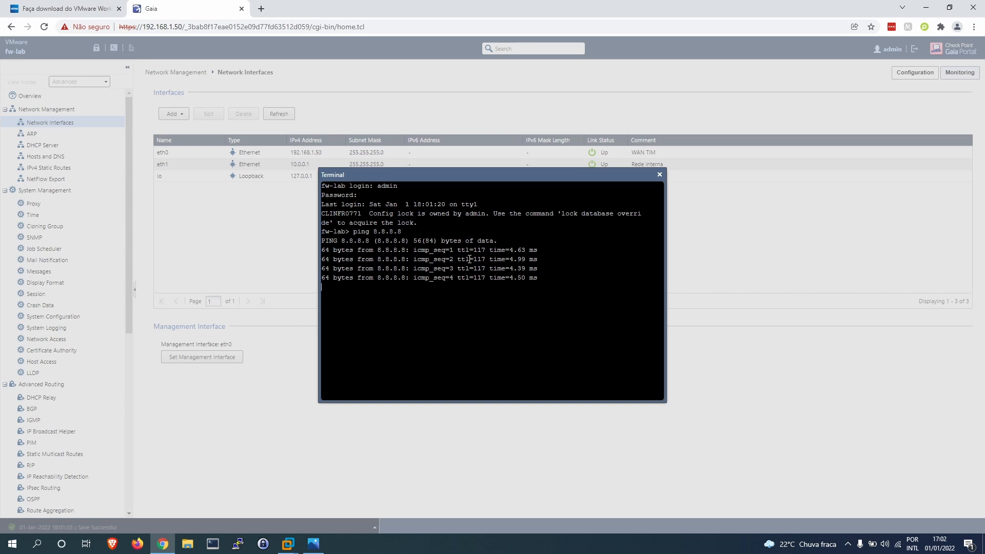
key(ctrl+c)
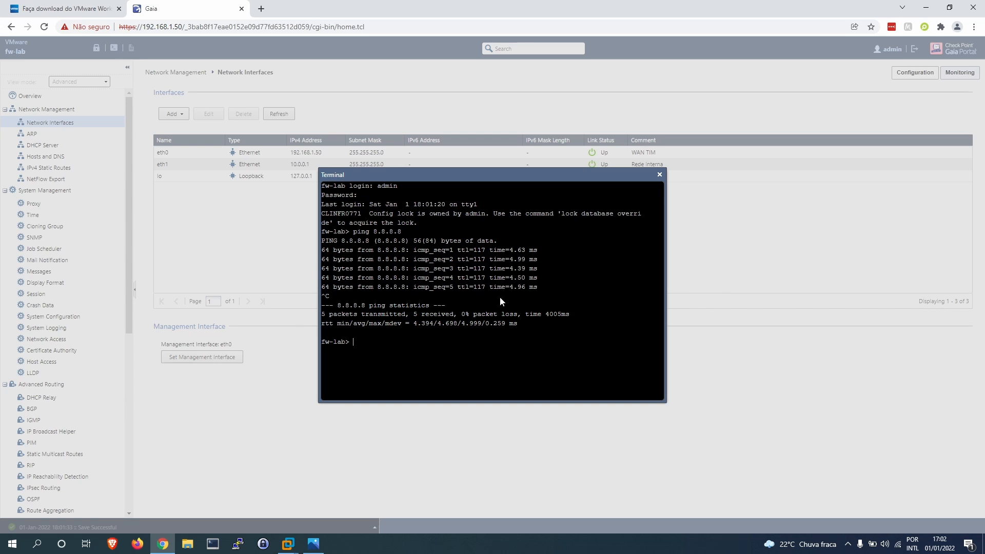
click(660, 175)
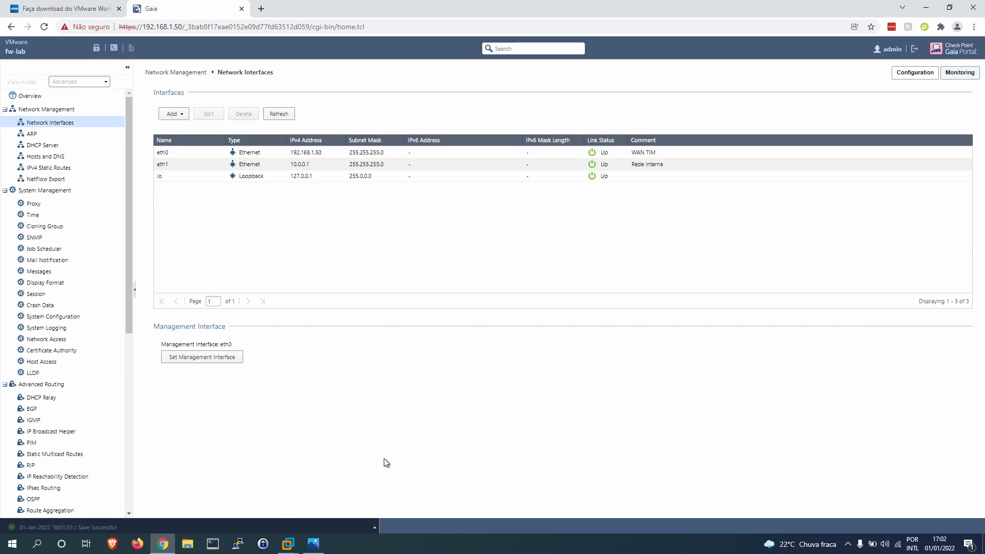
- Switch to VMware Workstation, ping 8.8.8.8 from the Check Point R81.10 console, stop the ping and release the console input
mouse_move(288, 544)
click(313, 501)
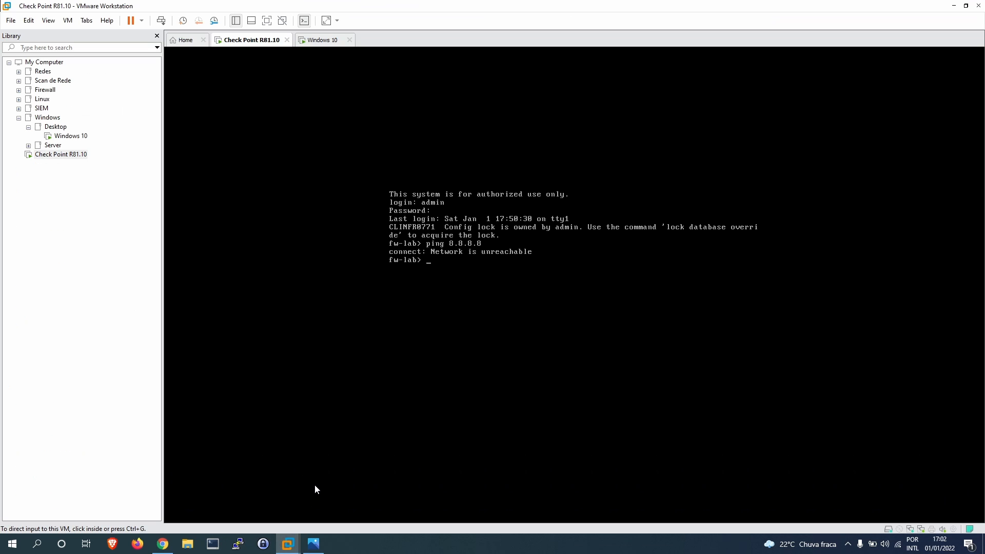
text(ping 8.8.8.8)
key(Return)
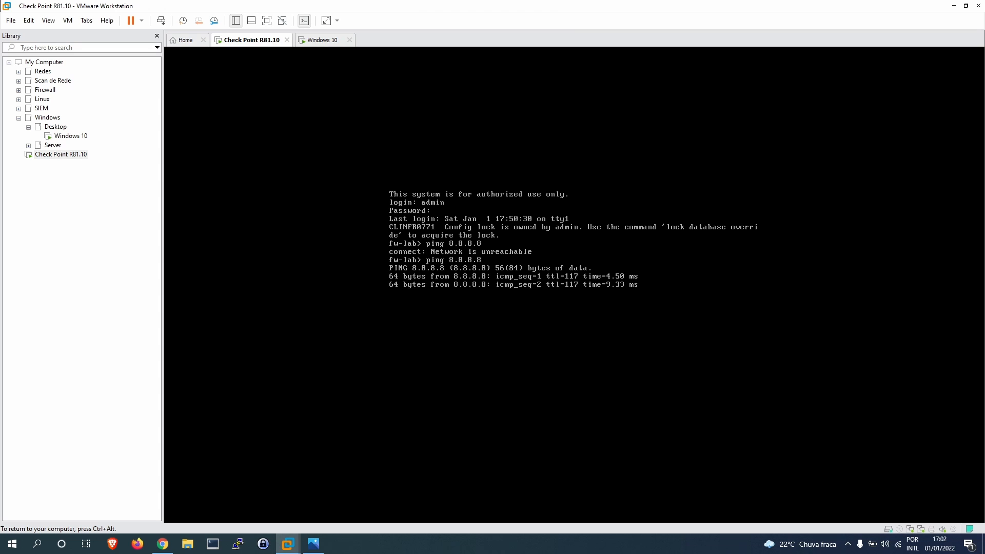
key(ctrl+c)
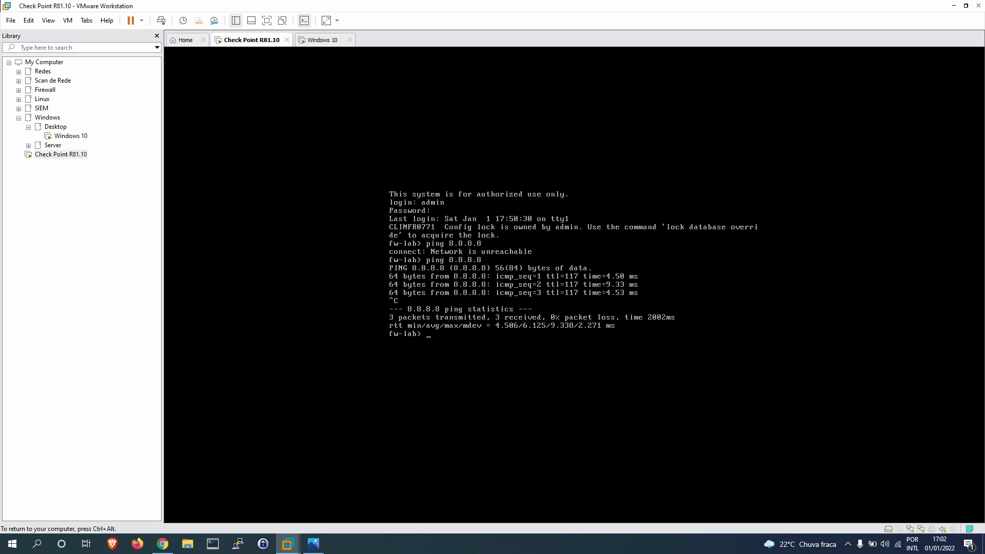
key(ctrl+alt)
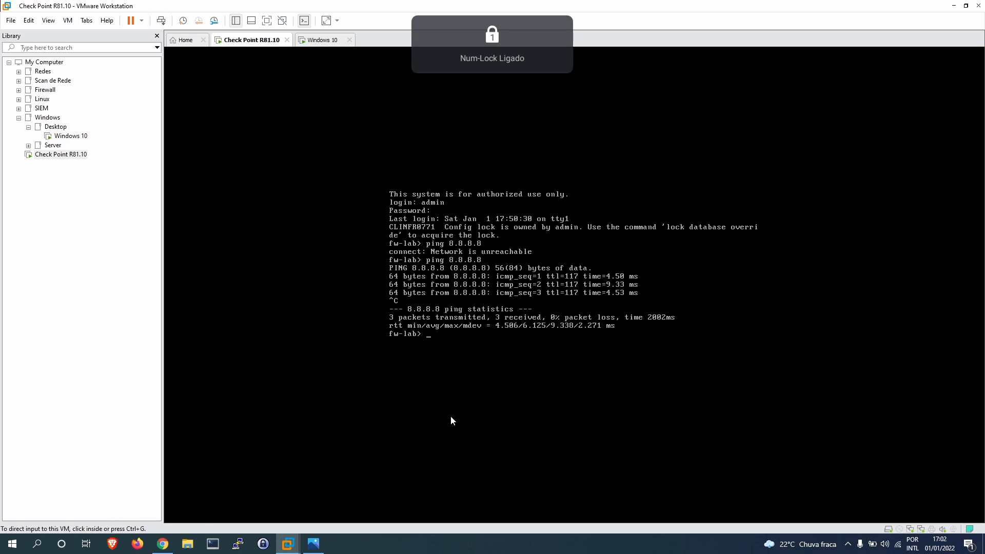
- Switch back to Chrome, open the Software Updates Policy page and obtain the configuration database lock
key(alt+Tab)
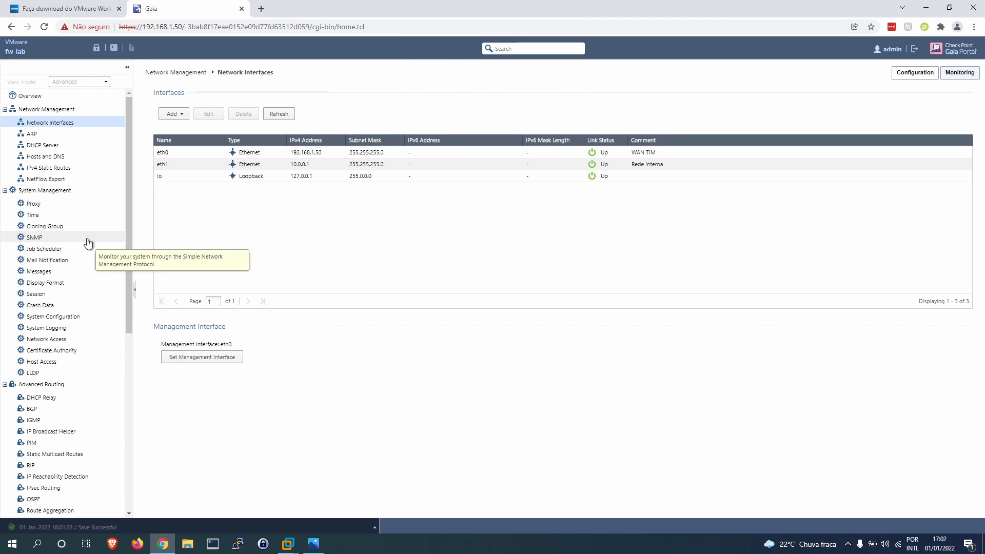
scroll(87, 244, down, 6)
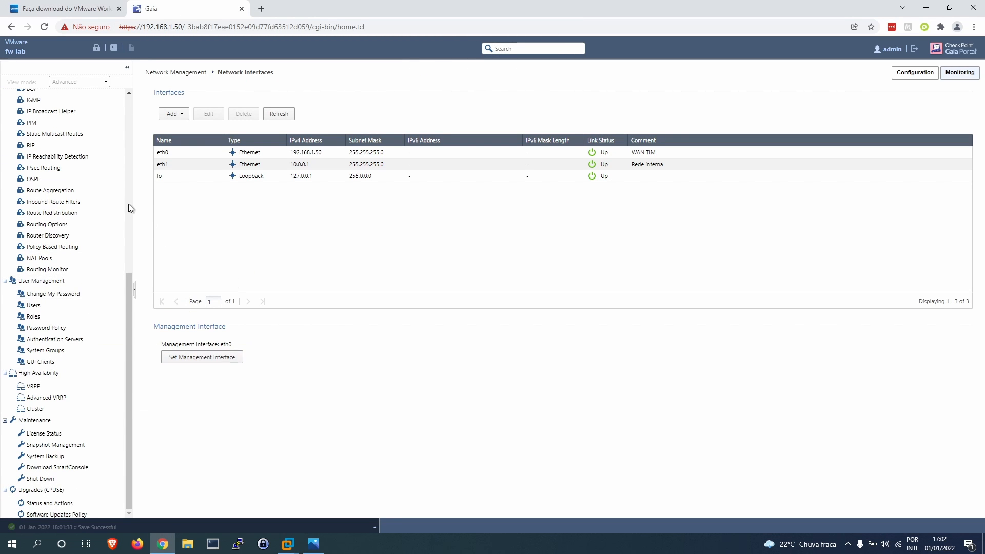
click(54, 514)
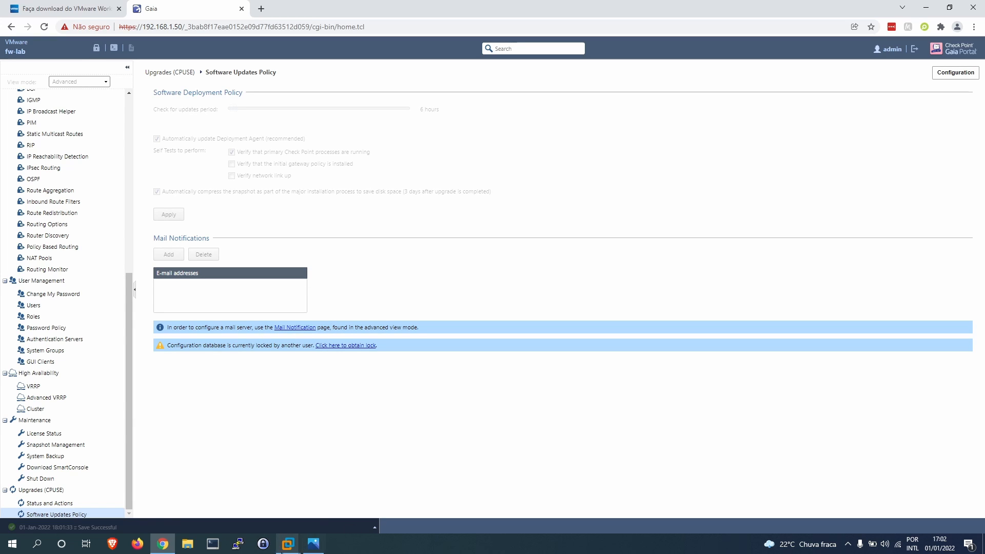
mouse_move(287, 549)
click(96, 47)
click(477, 307)
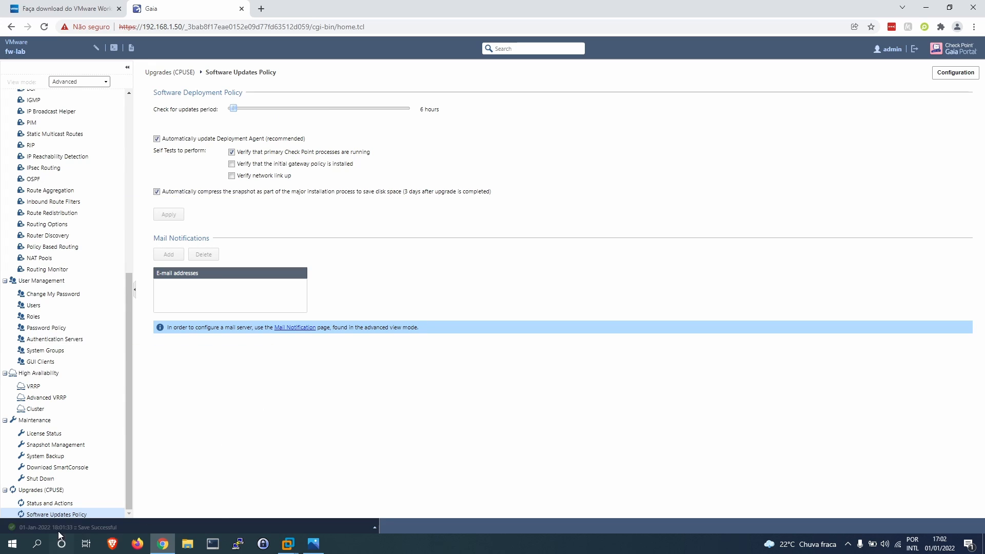
- Open the Status and Actions page under Upgrades (CPUSE) and check for updates
click(50, 503)
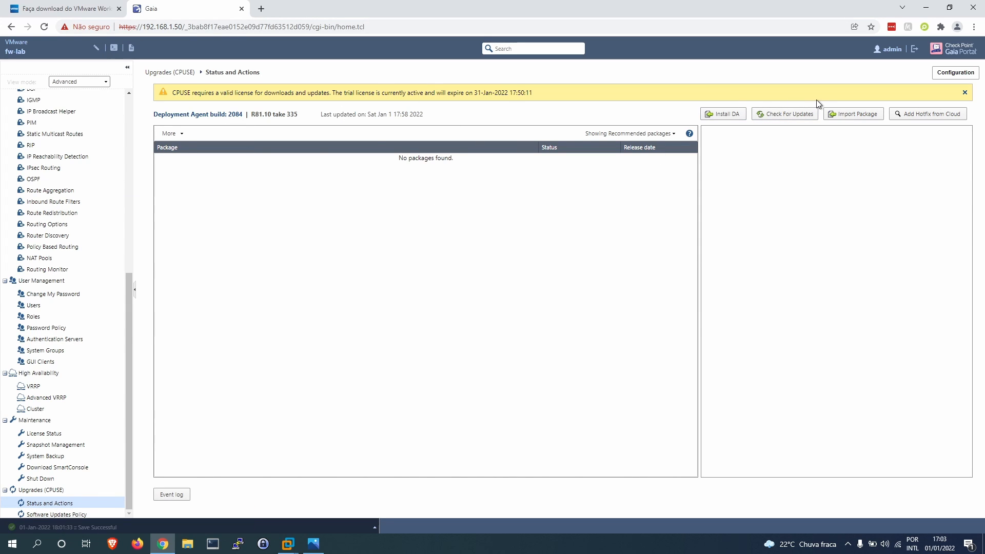
click(786, 114)
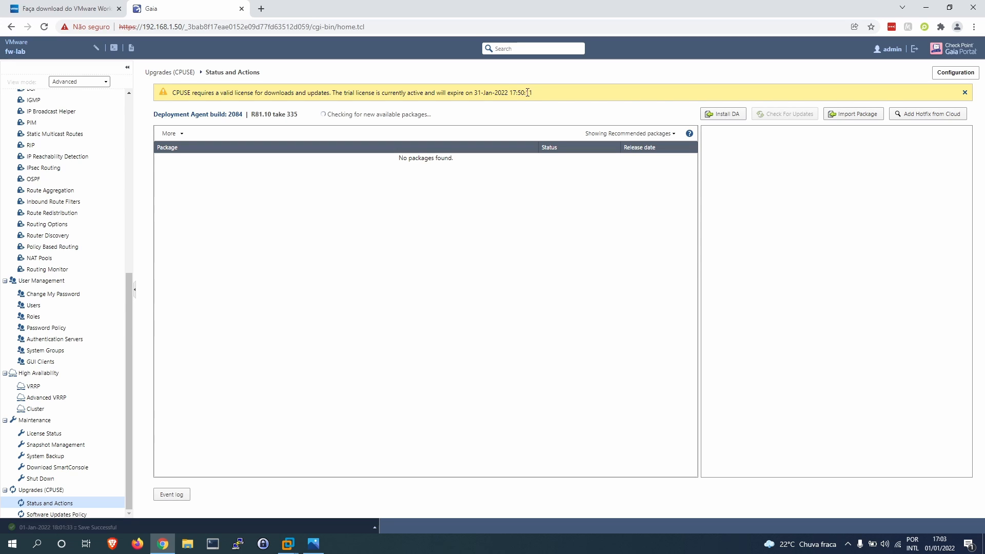
- Read the CPUSE notice about the license requirement and the trial license's expiry date
drag(537, 94, 505, 96)
click(544, 101)
drag(474, 93, 478, 94)
click(526, 93)
drag(538, 92, 234, 88)
double_click(238, 93)
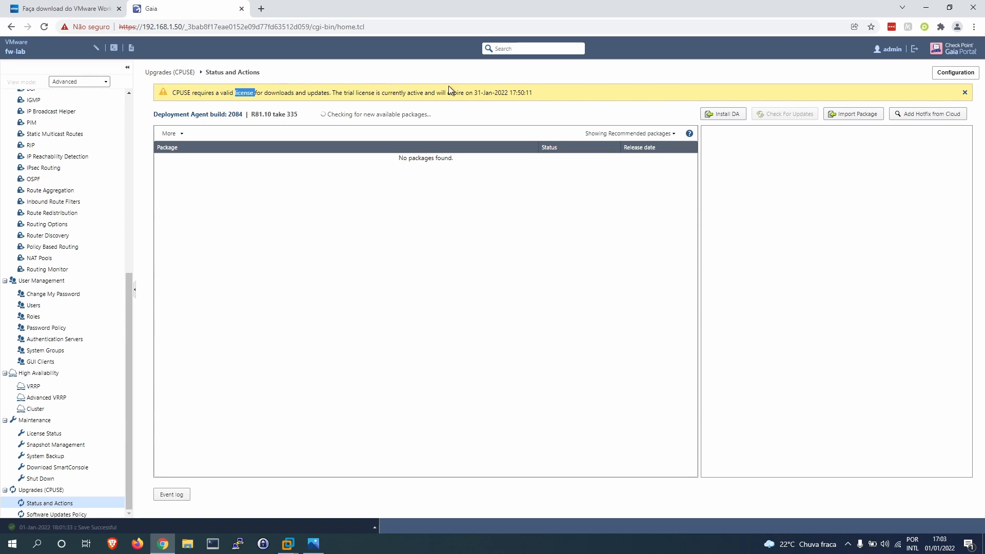
click(481, 94)
triple_click(481, 94)
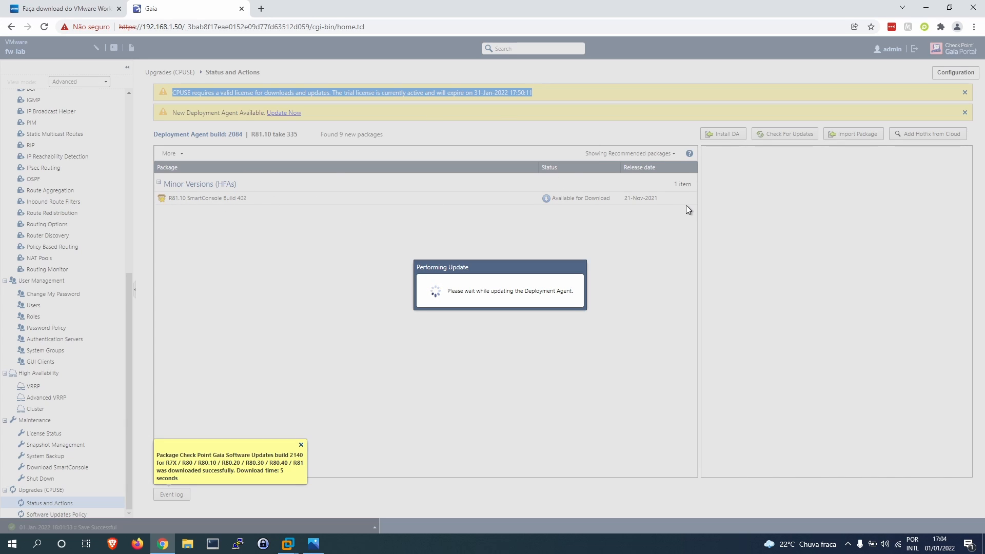
click(301, 445)
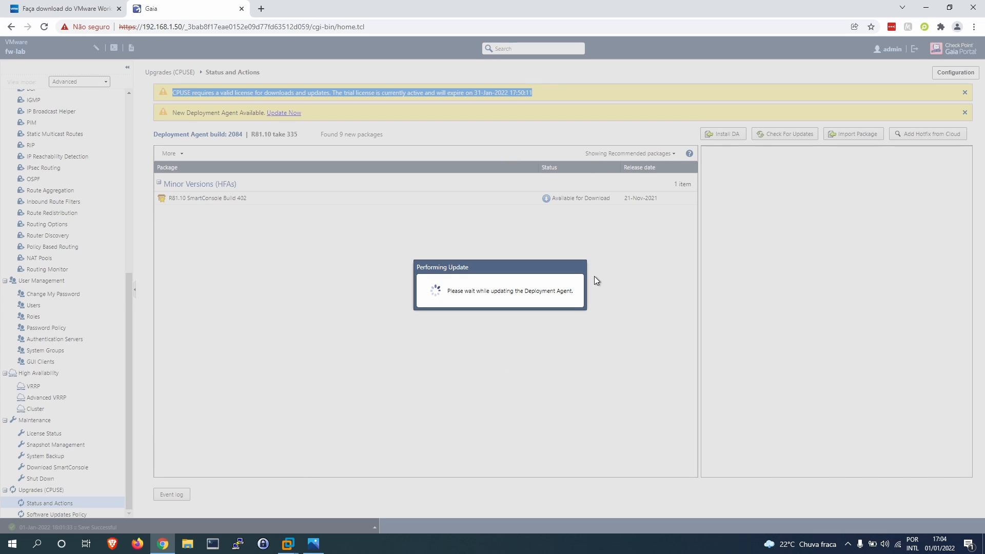
click(643, 272)
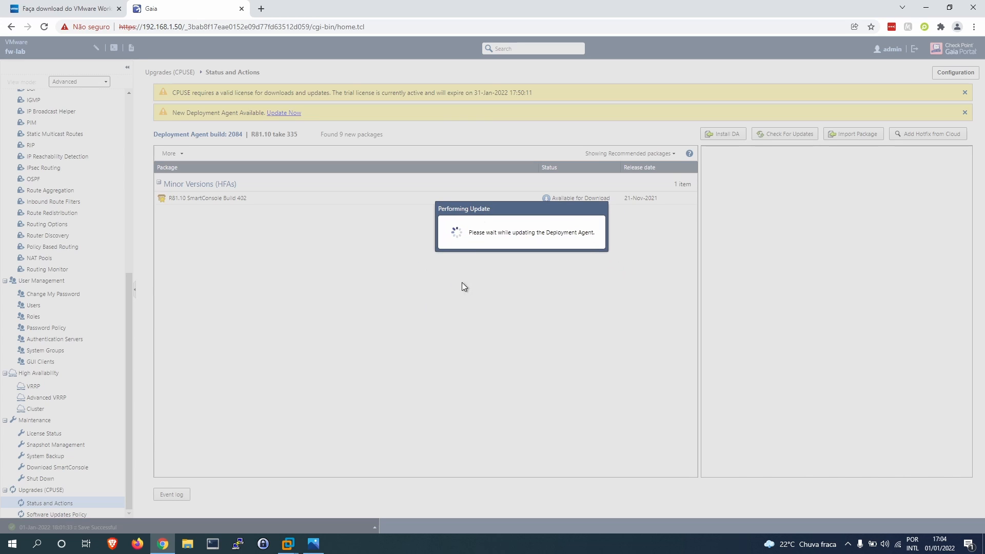
drag(505, 214, 482, 262)
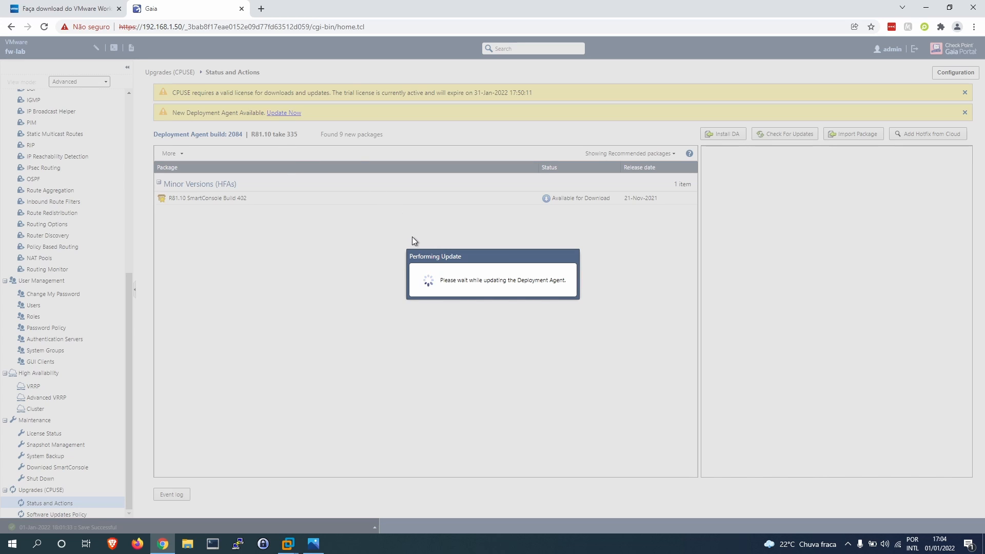
drag(443, 252, 434, 265)
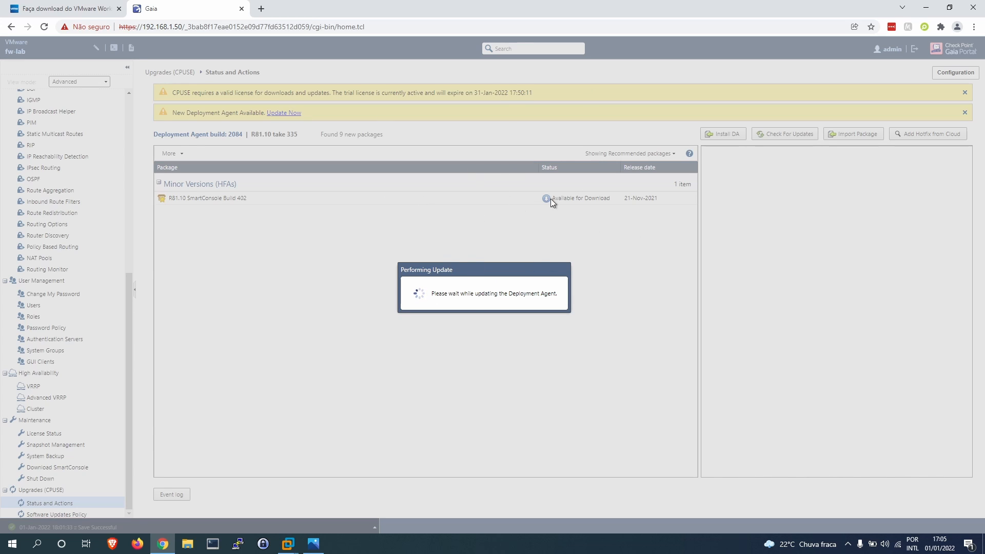
- Reload the portal and open the recommended software update from the overview, repeating the reload while the Deployment Agent update is in progress
click(41, 28)
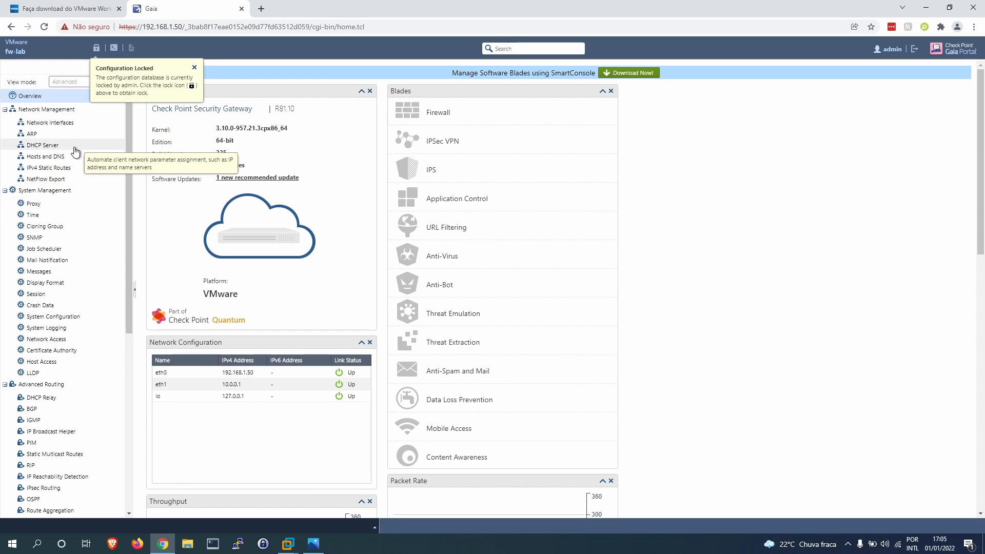
click(258, 180)
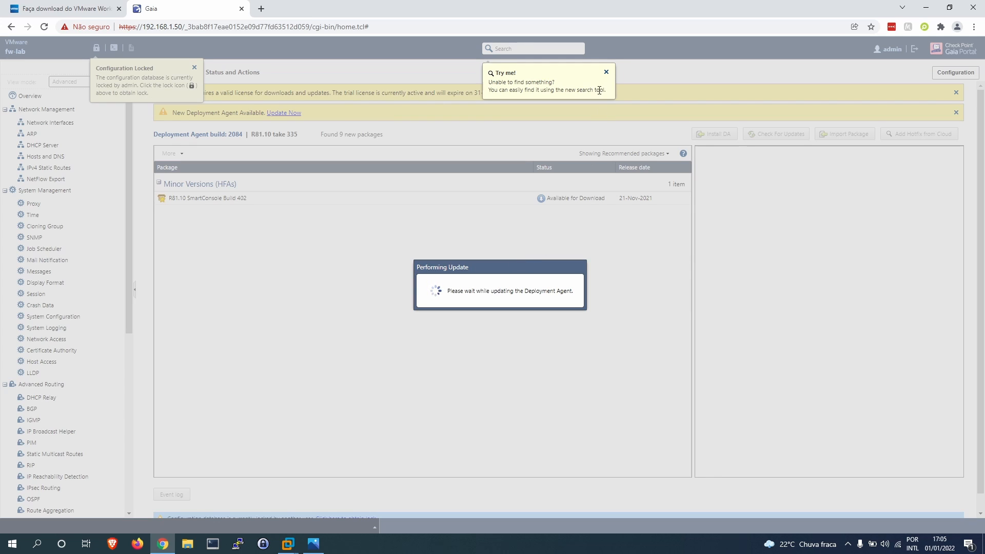
click(607, 72)
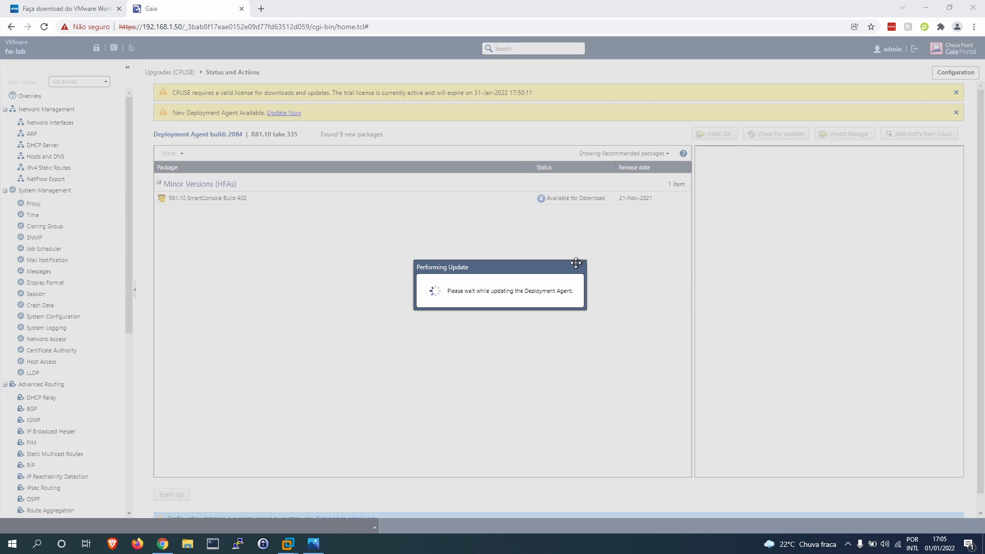
click(45, 27)
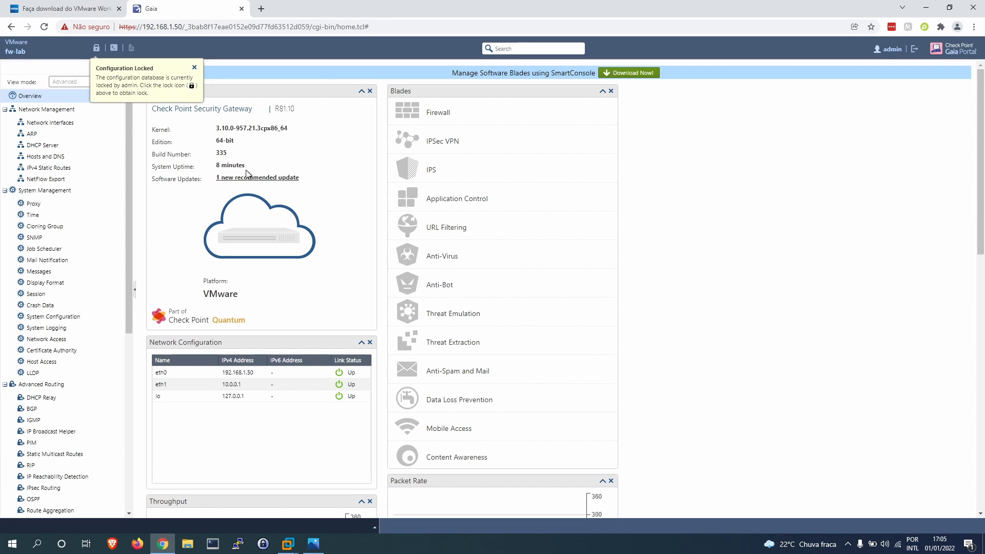
click(248, 177)
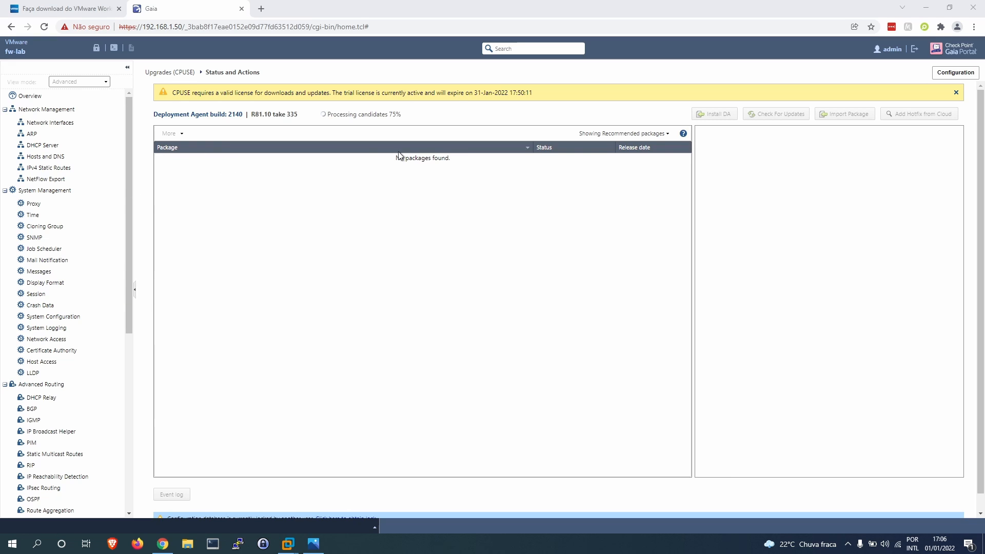
- Check the Deployment Agent build and last update time, and set the package list to show all packages
scroll(565, 200, down, 1)
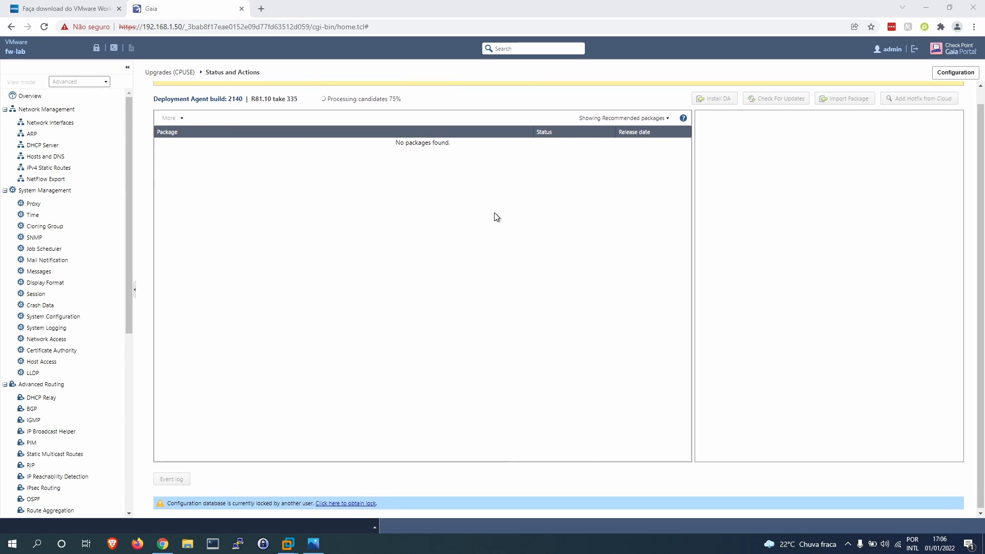
scroll(303, 194, up, 1)
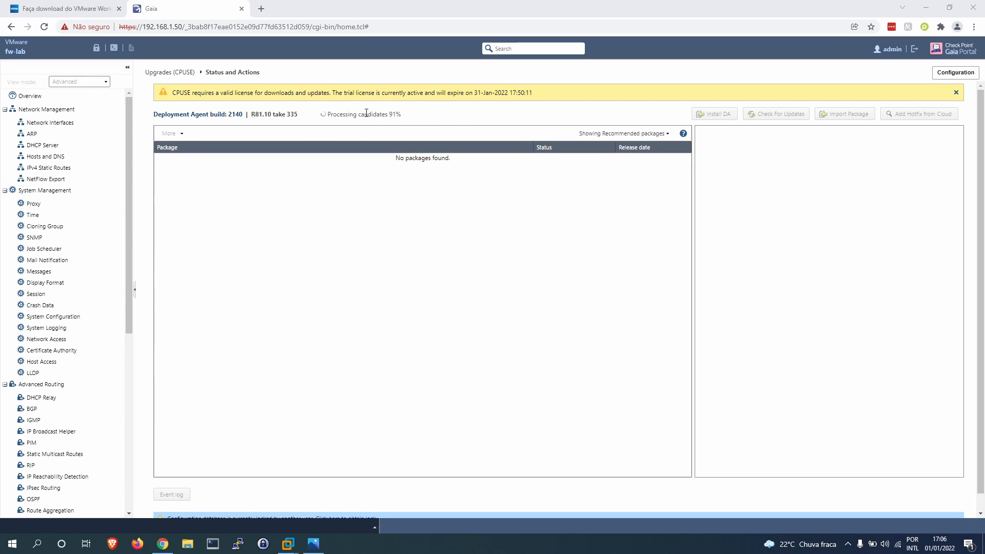
drag(171, 113, 275, 114)
click(287, 113)
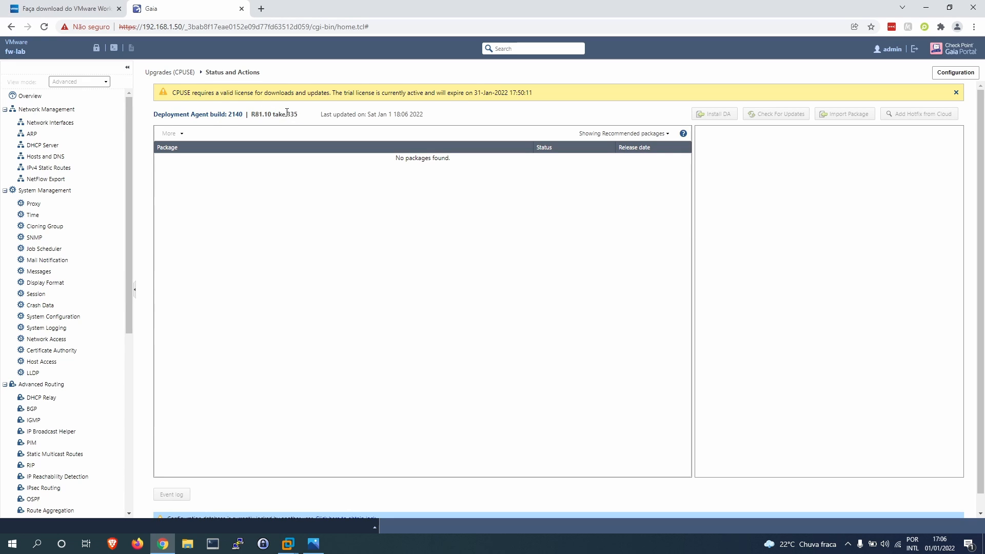
drag(440, 114, 314, 114)
click(374, 111)
click(654, 134)
click(600, 177)
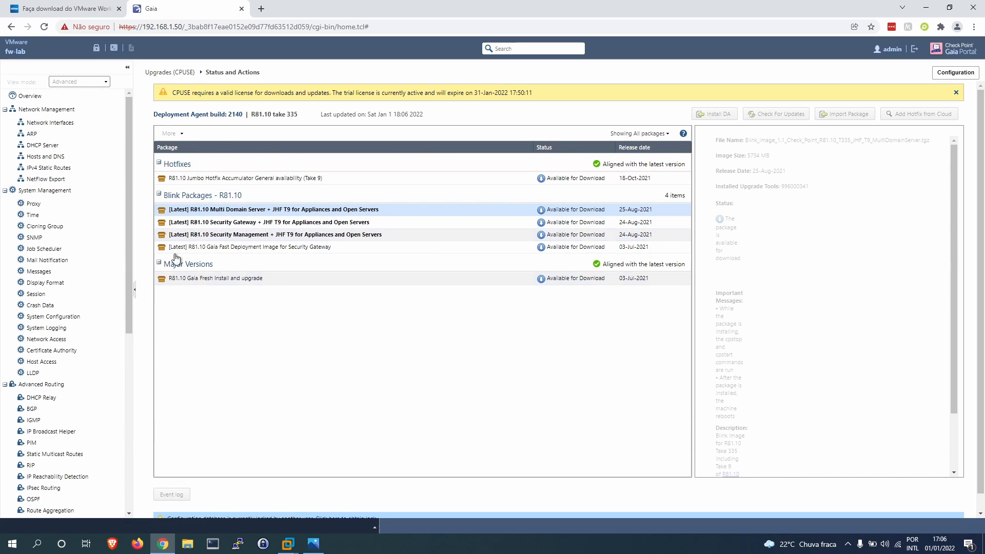
- Select the R81.10 Multi Domain Server + JHF T9 package and obtain the configuration database lock
click(293, 210)
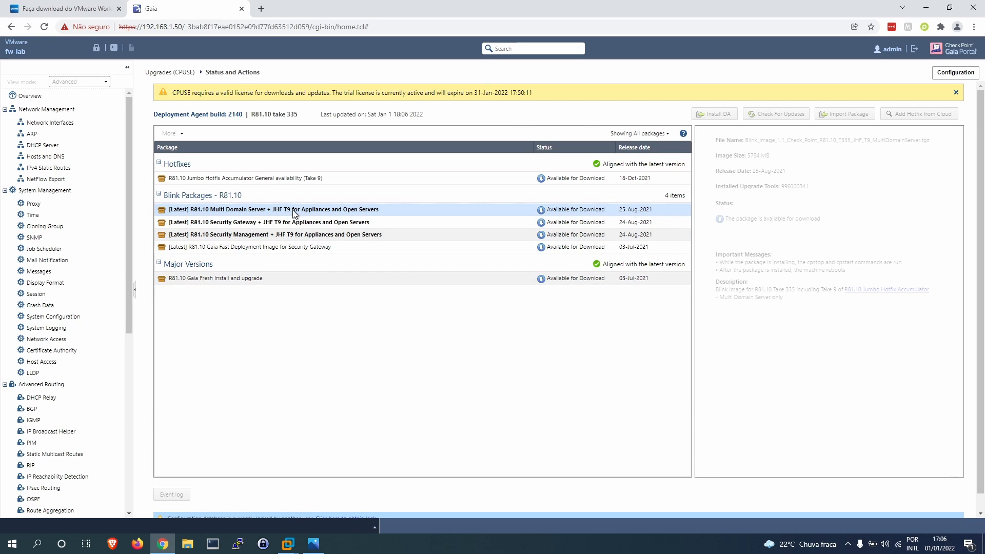
click(95, 47)
click(468, 303)
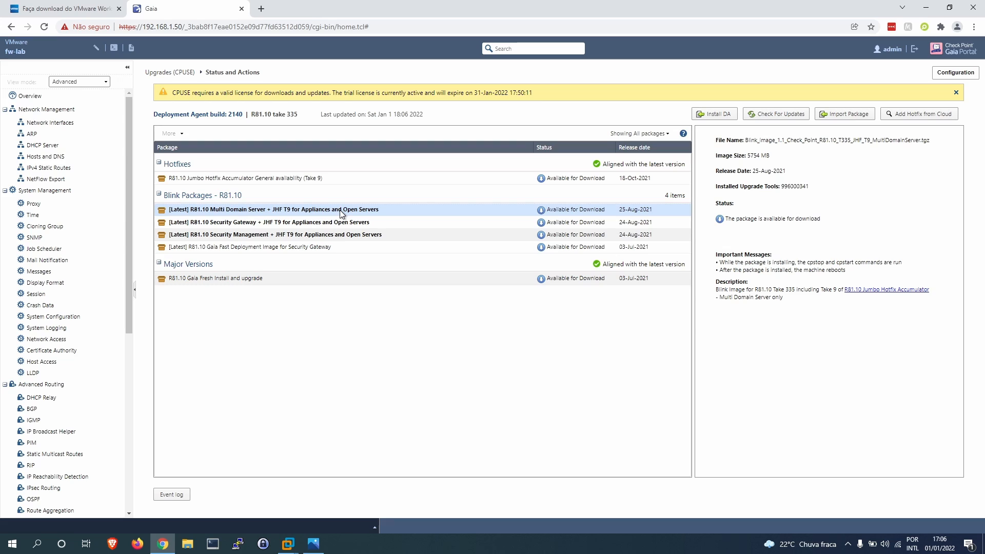
- Examine the available actions and image sizes of the R81.10 Blink packages, including Multi Domain Server, Security Gateway and Gaia Fast Deployment
right_click(430, 207)
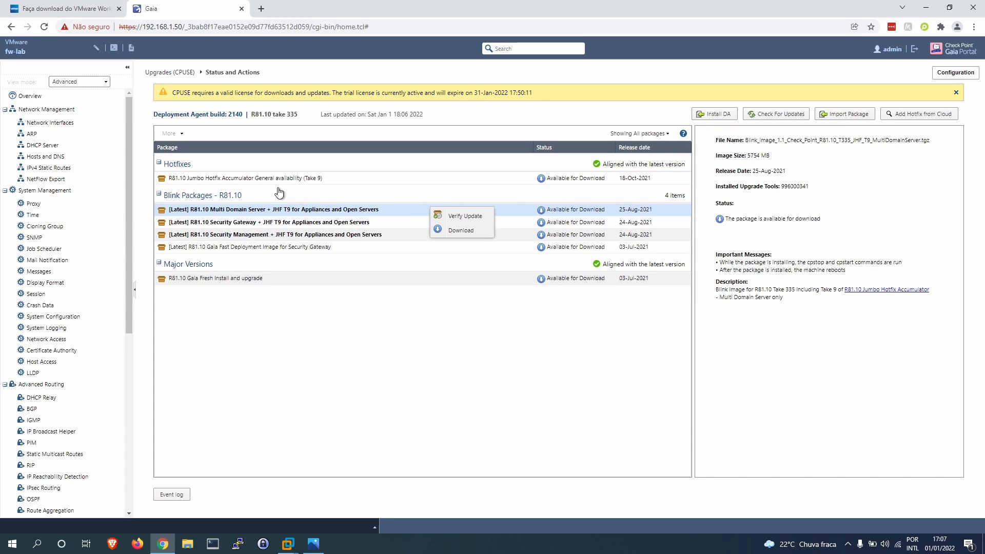
right_click(229, 211)
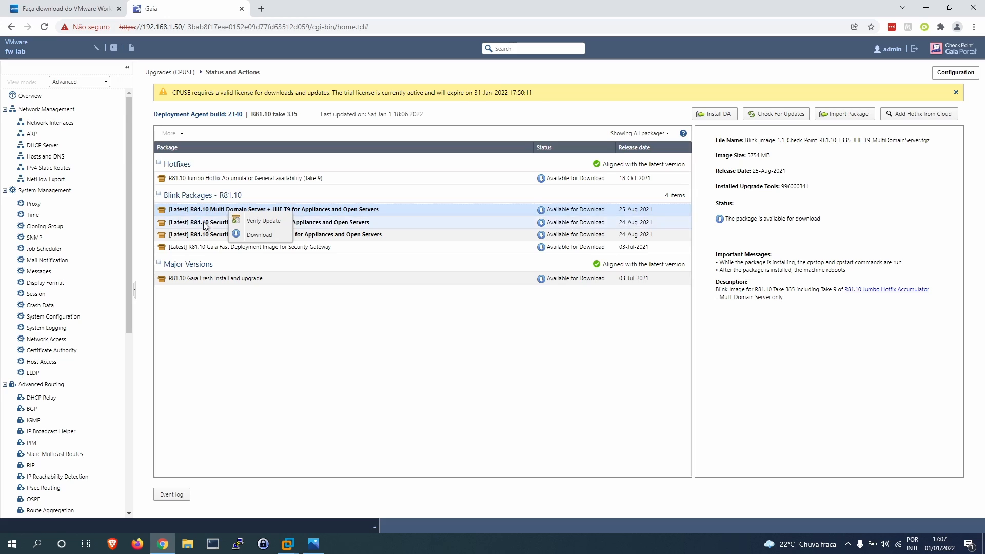
click(351, 223)
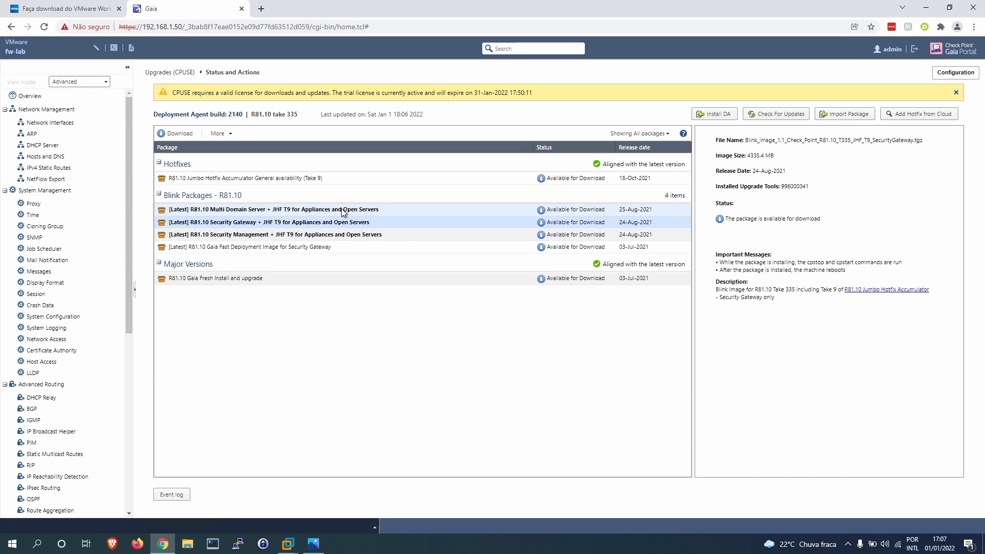
right_click(342, 209)
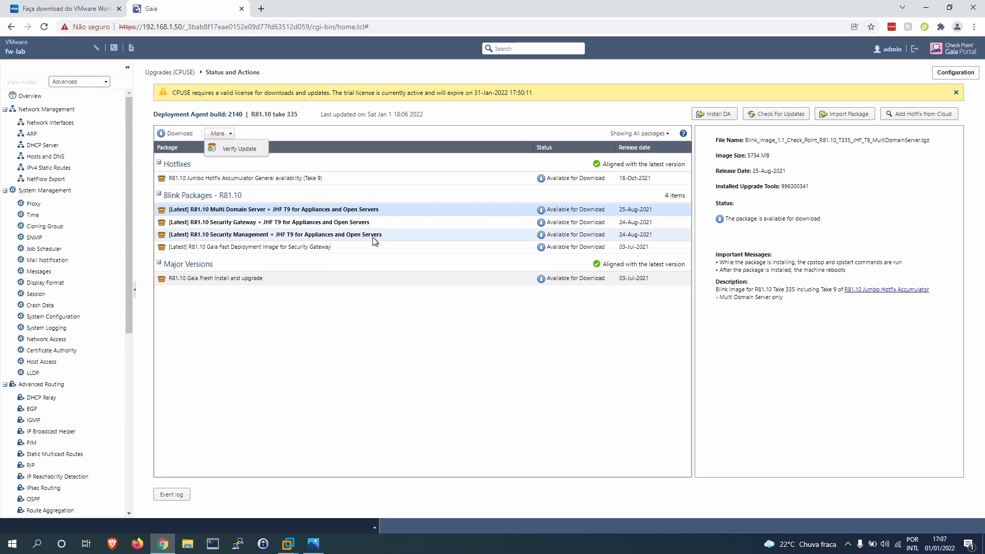
click(617, 222)
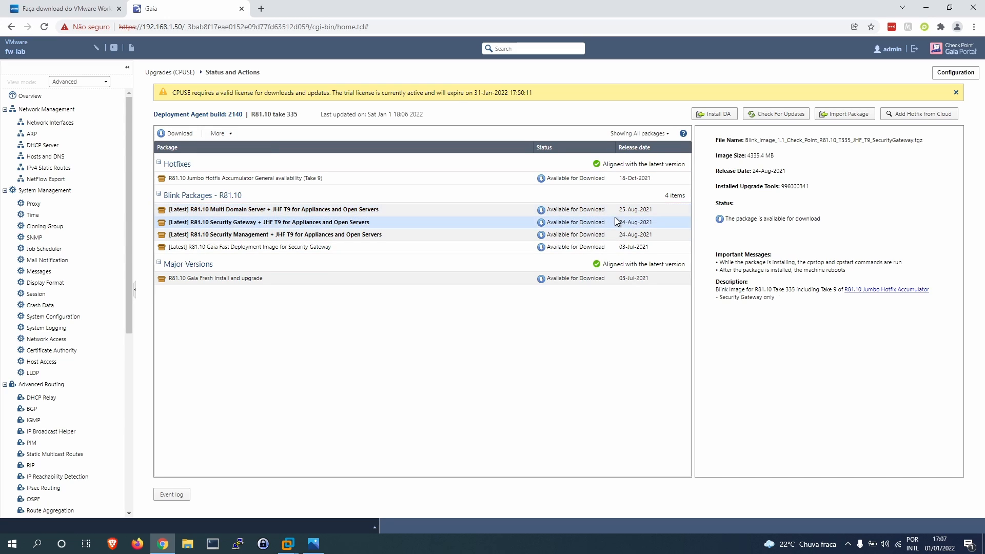
click(627, 249)
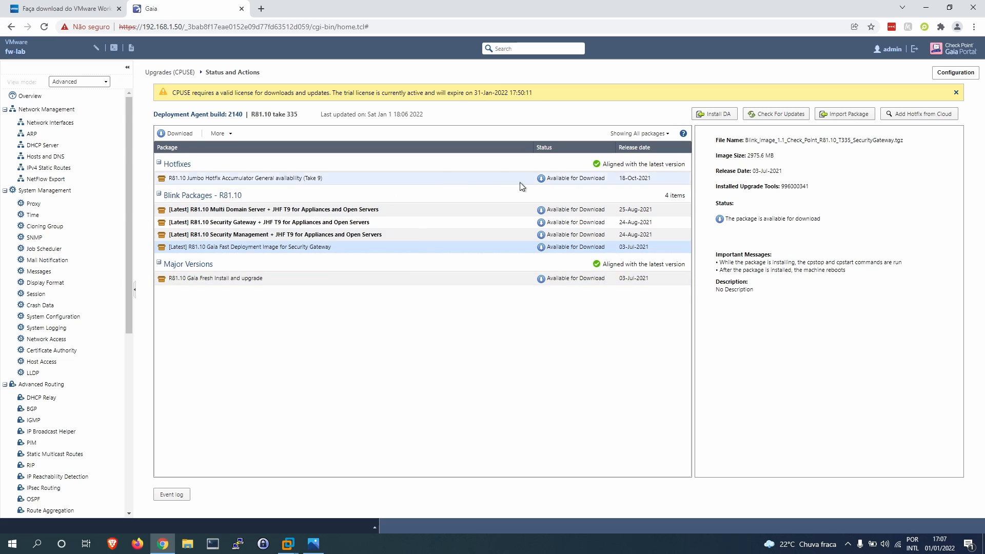
drag(773, 161, 737, 157)
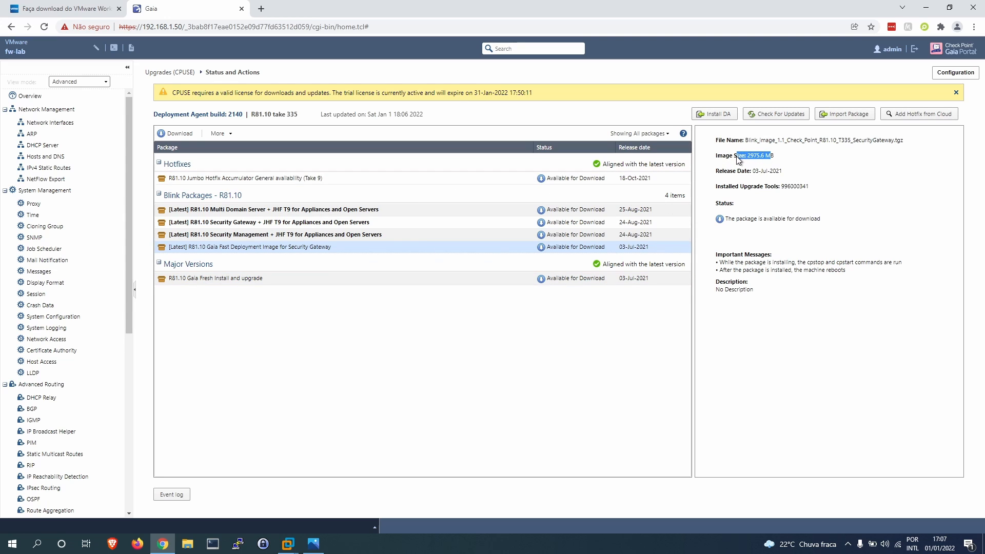
click(572, 222)
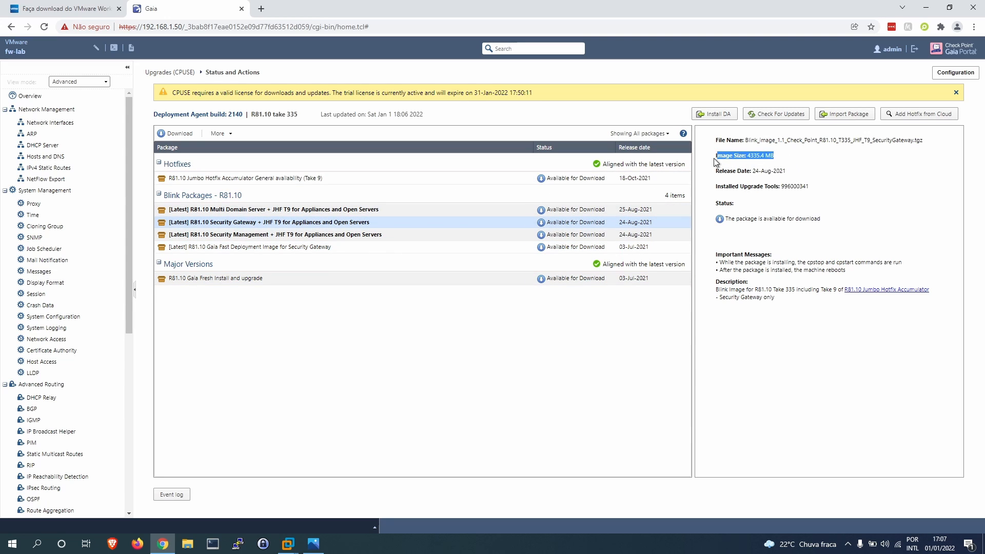
- Examine the package size, important messages and description of the R81.10 Jumbo Hotfix Accumulator General availability (Take 9) package
click(488, 179)
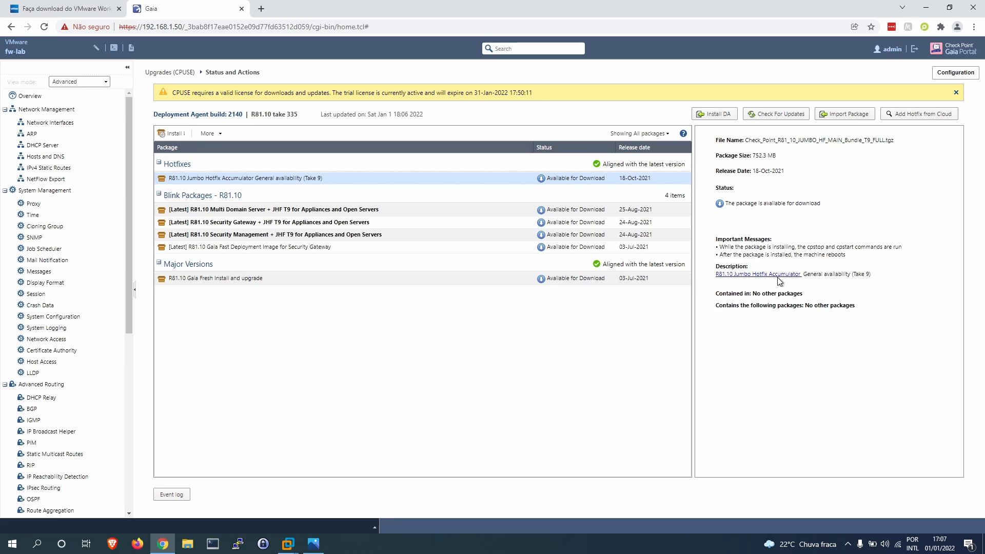
drag(724, 247, 764, 275)
click(853, 256)
click(883, 273)
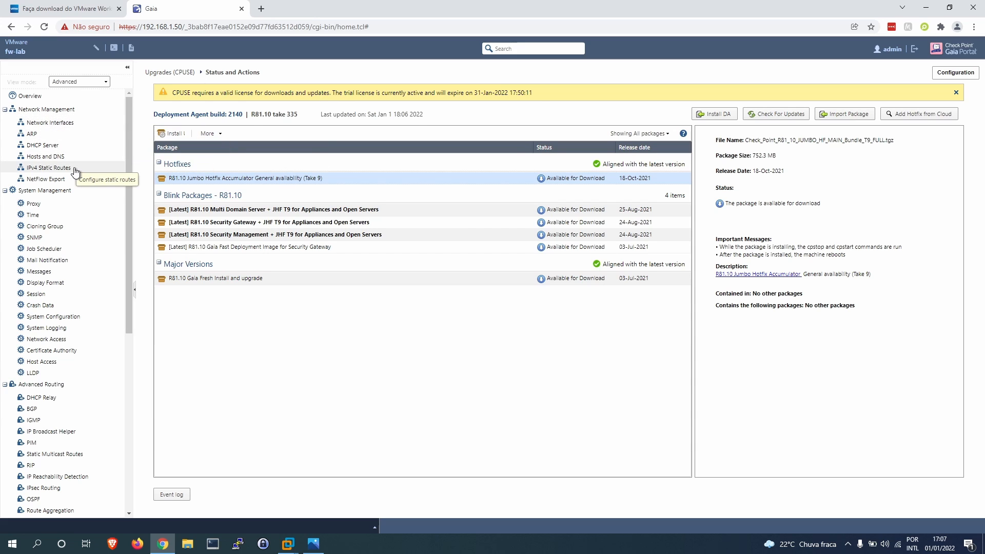
- Return to the Gaia Portal system overview and download the SmartConsole installer
click(53, 102)
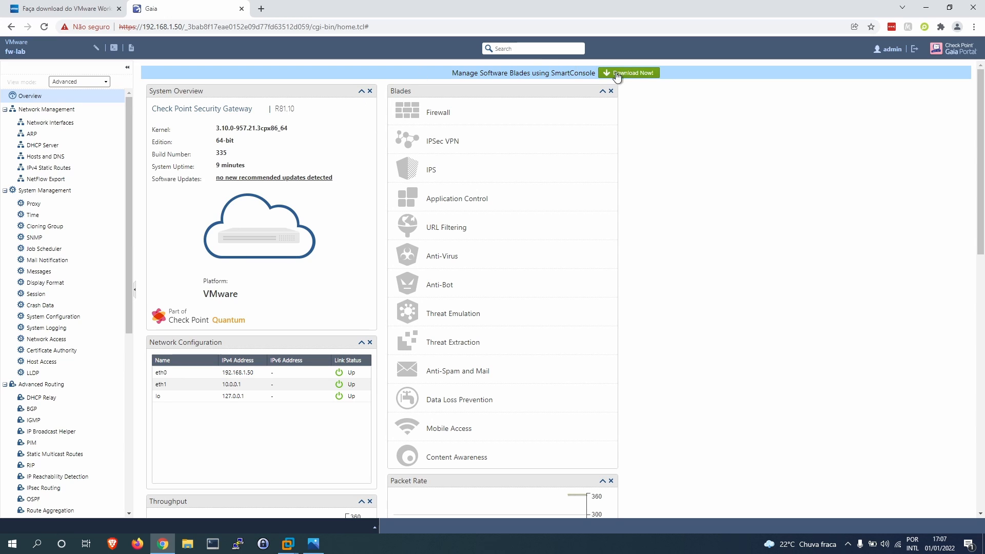
drag(452, 75, 590, 74)
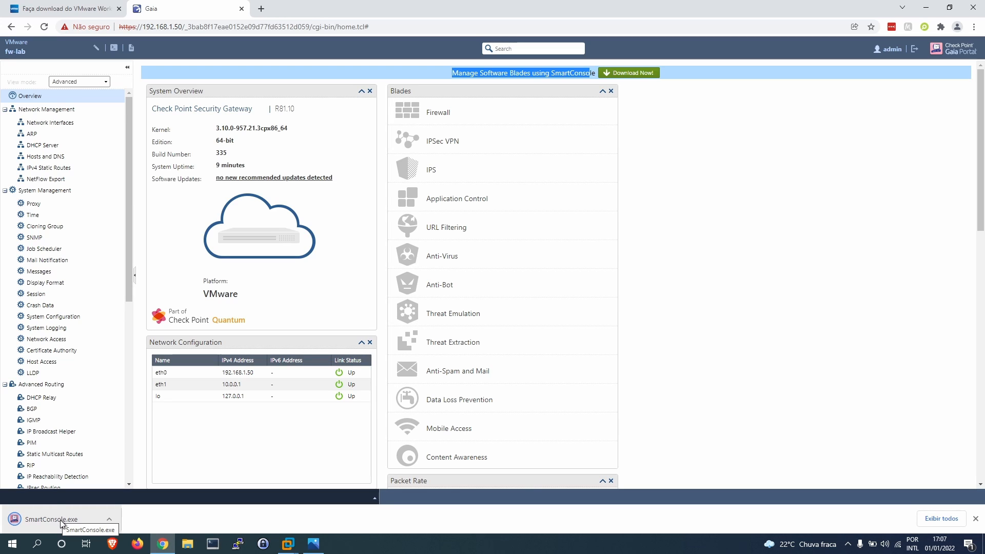
- Switch to VMware Workstation, bring up a fresh prompt on the Check Point R81.10 console, and view the Windows 10 virtual machine
mouse_move(288, 545)
click(311, 515)
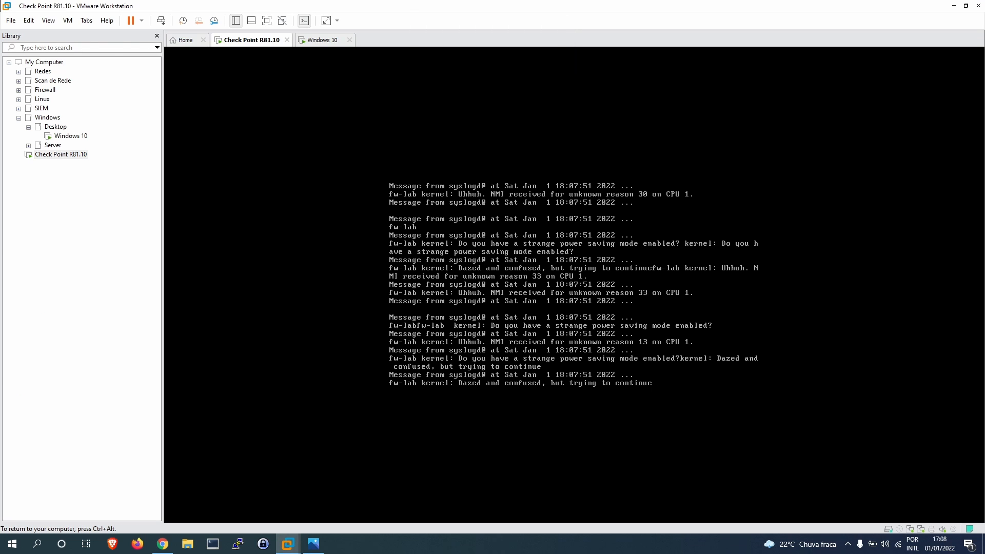
key(Return)
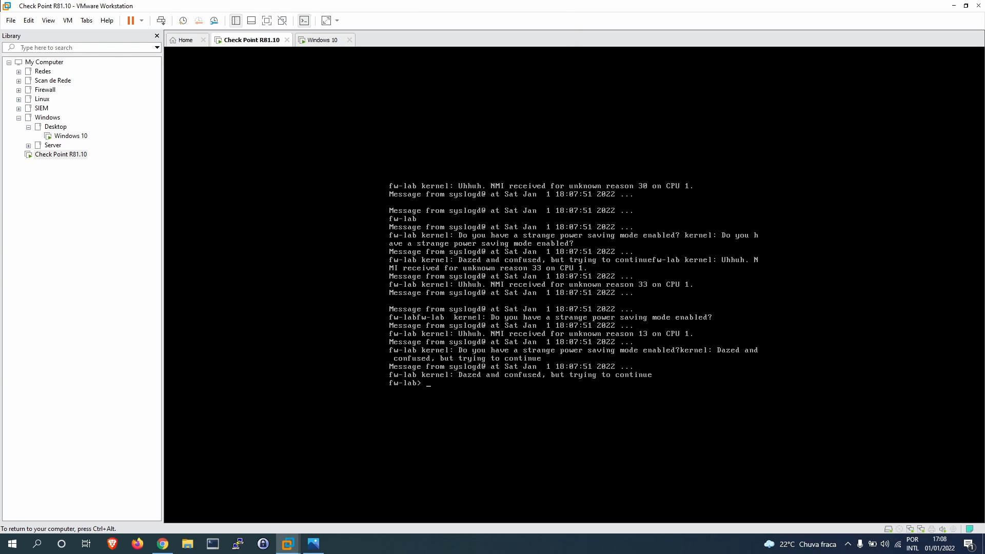
key(Return)
key(Return)
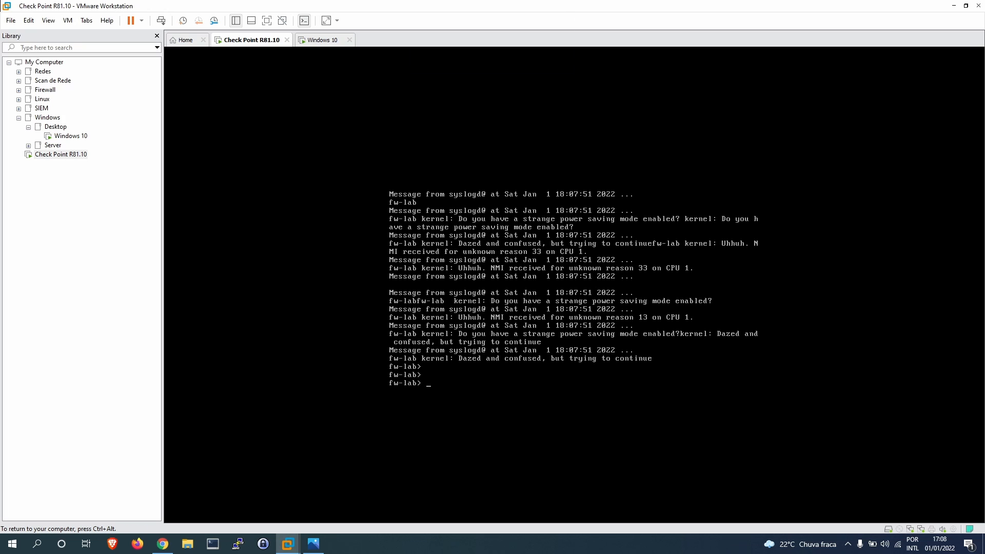
key(ctrl+alt)
click(323, 41)
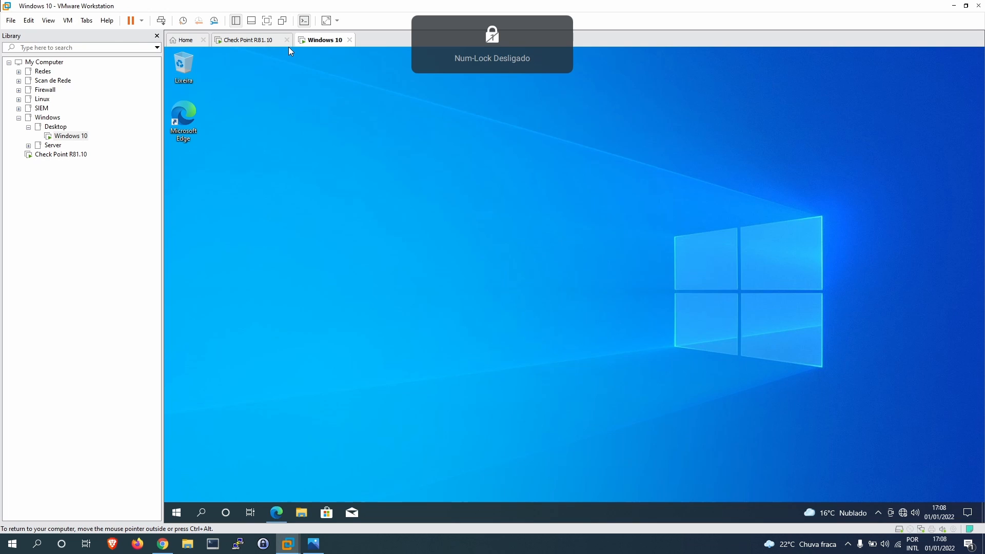
- Switch back to Chrome and try to run the downloaded SmartConsole.exe installer
click(162, 544)
click(51, 519)
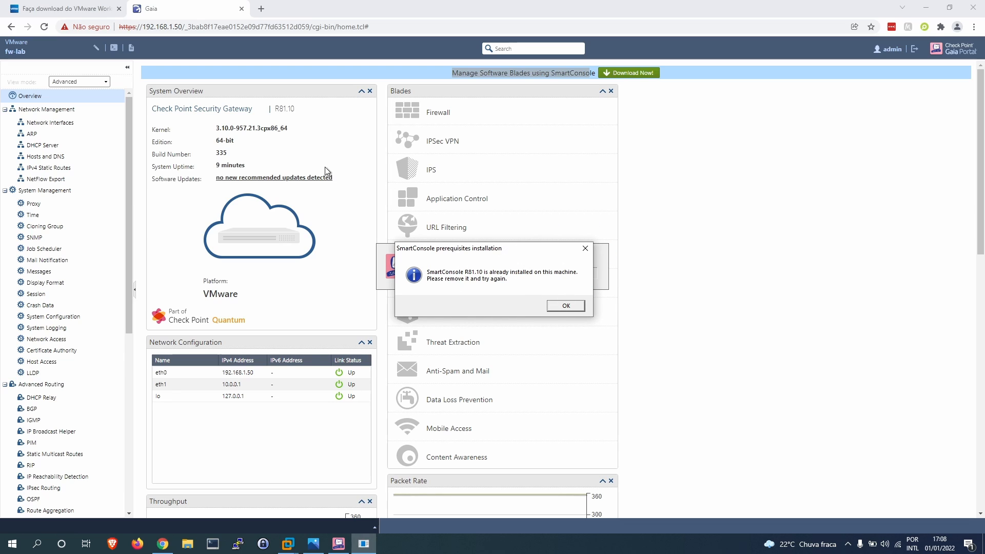
click(564, 305)
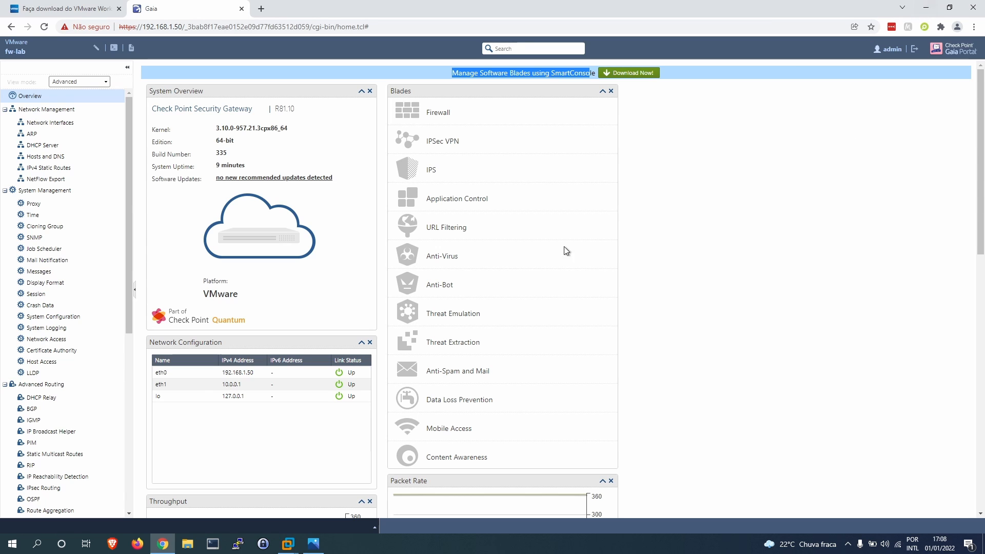
- Minimize the browser and VMware windows and launch SmartConsole R81.10 from the desktop
click(925, 9)
click(917, 9)
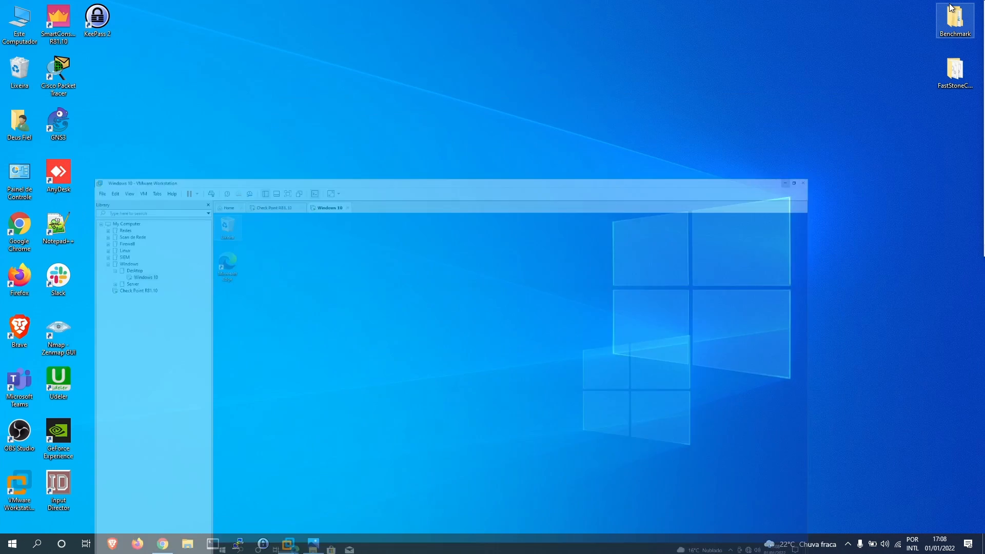
click(58, 20)
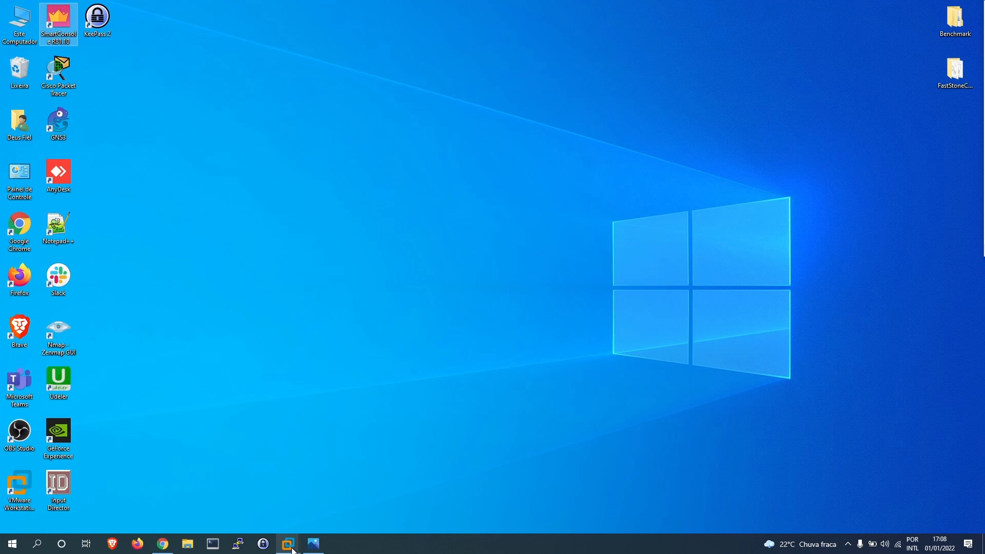
mouse_move(294, 551)
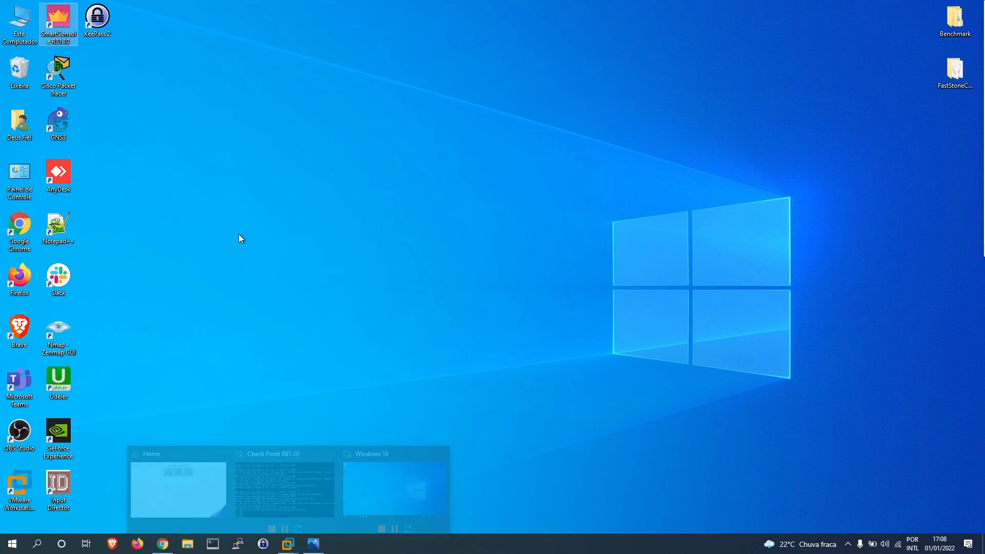
double_click(61, 20)
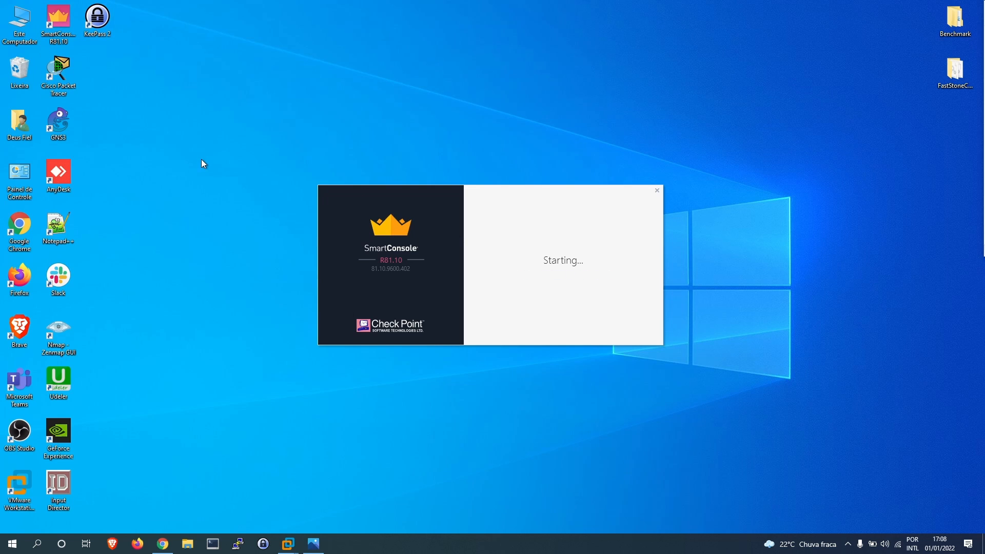
- Log in to server 192.168.1.50 as admin with the account password and accept the server fingerprint
click(583, 260)
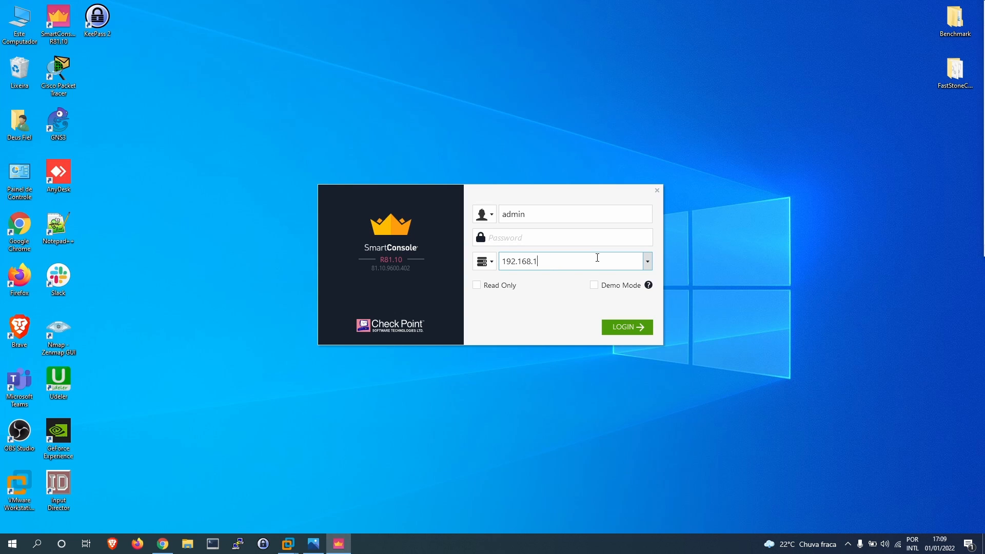
click(589, 234)
text(••)
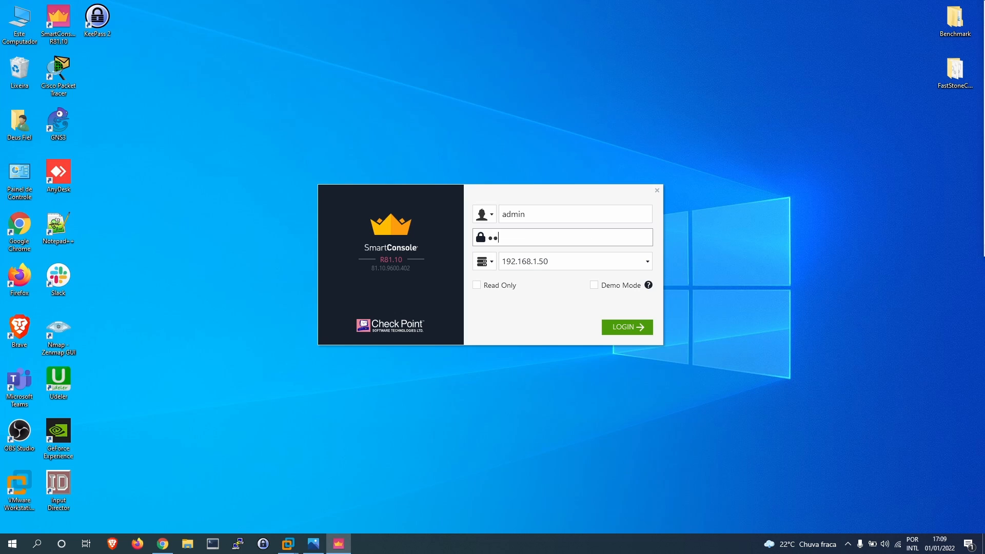
key(Return)
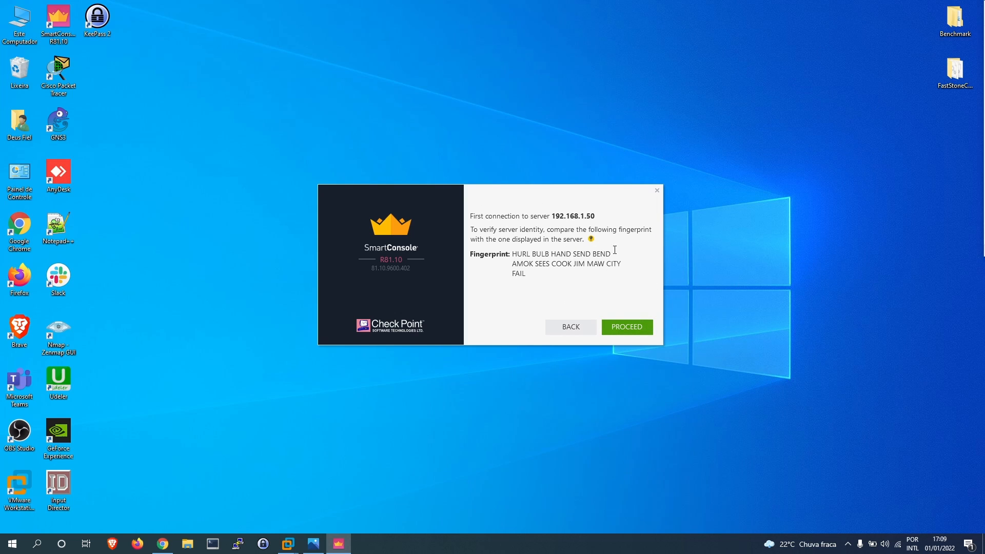
click(630, 328)
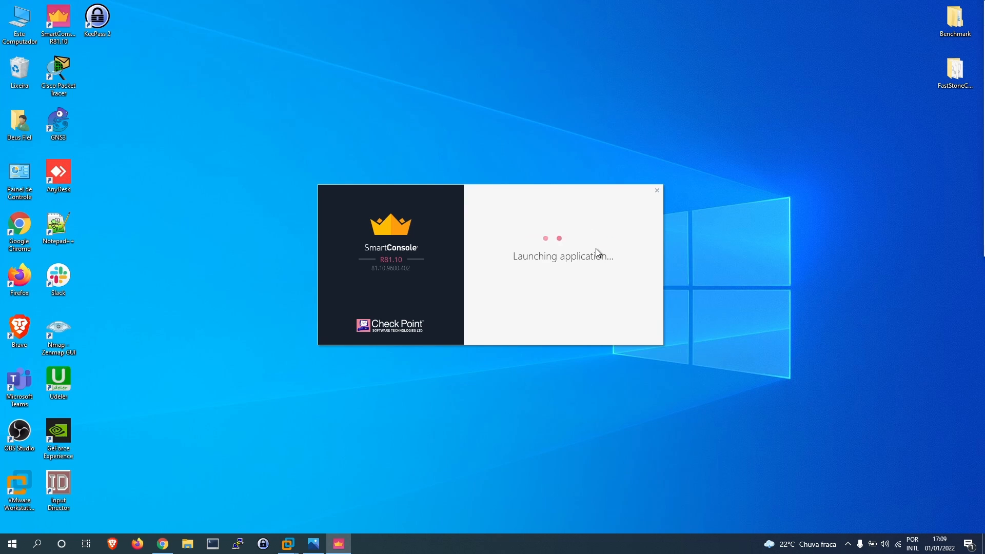
- Switch to VMware Workstation and run top on the Check Point R81.10 console to check its resource usage
mouse_move(290, 547)
click(292, 486)
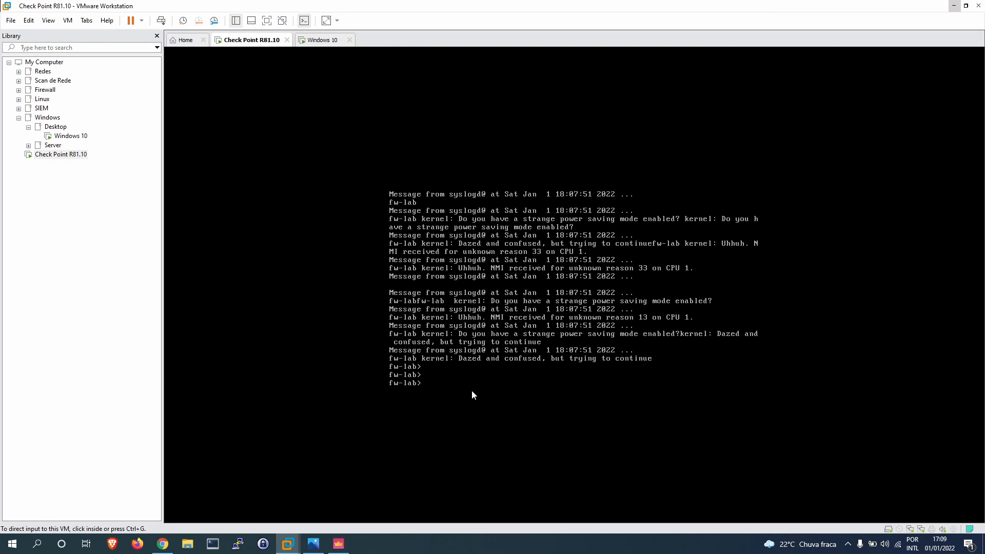
click(472, 392)
text(top)
key(Return)
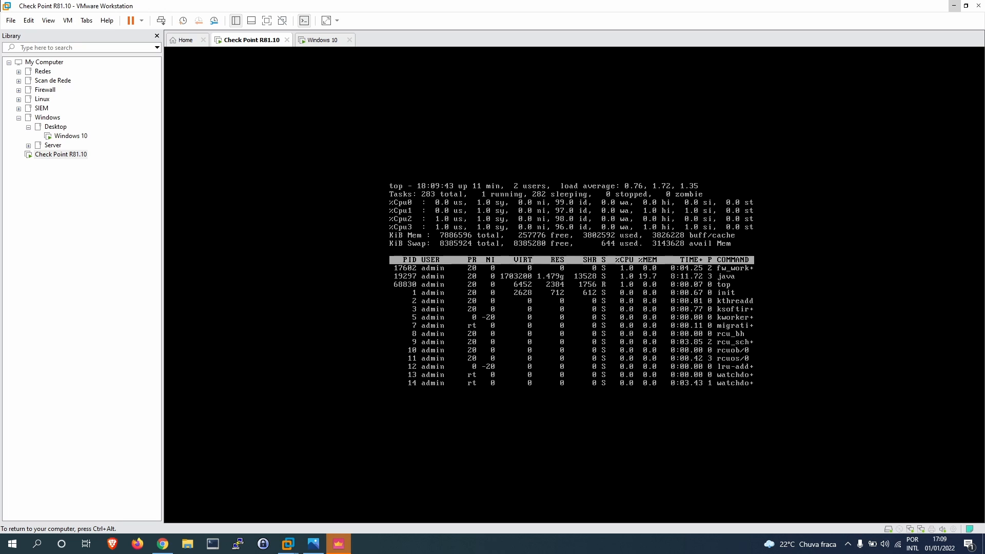
key(ctrl+alt)
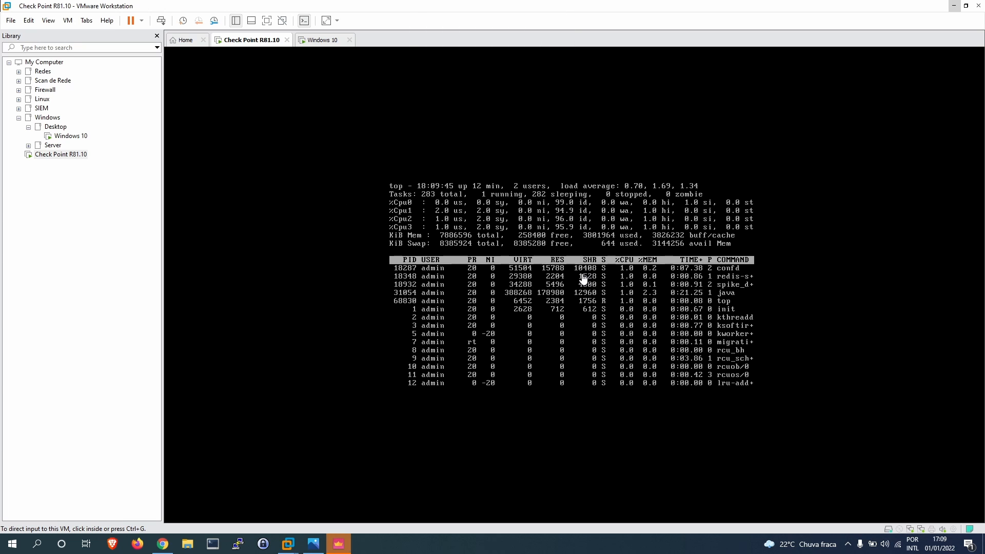
- Switch to SmartConsole and review the Access Control policy, the NAT rules, and the custom and autonomous Threat Prevention policies
click(345, 545)
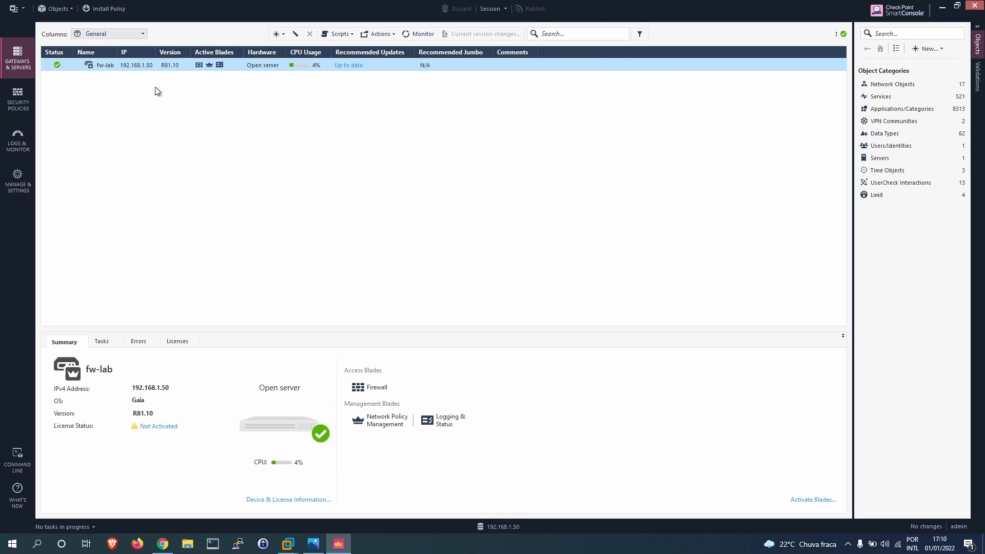
click(18, 99)
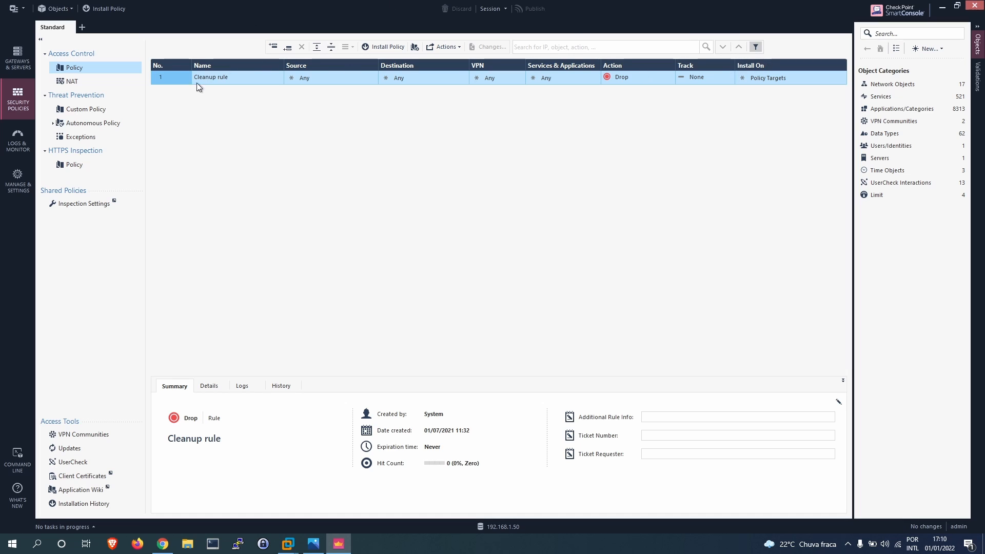
click(71, 81)
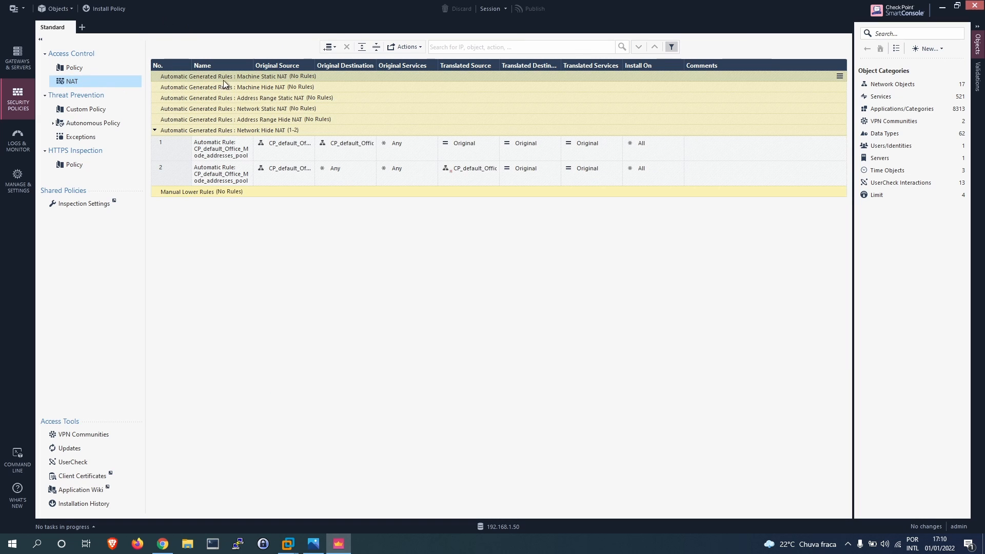
click(93, 104)
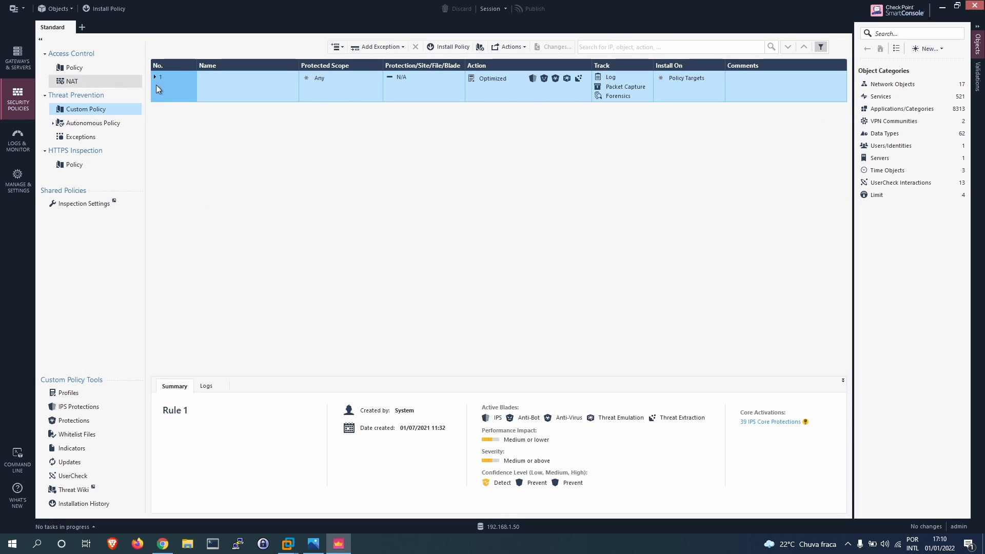
click(99, 127)
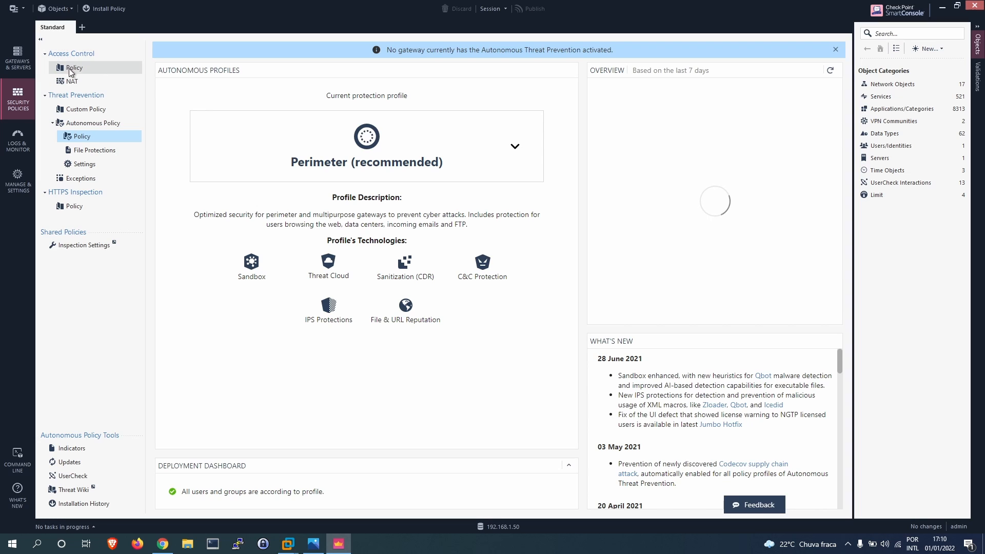
- Close the New Tab and General Overview tabs in Logs & Monitor and review all-time entries from the latest log file
click(17, 144)
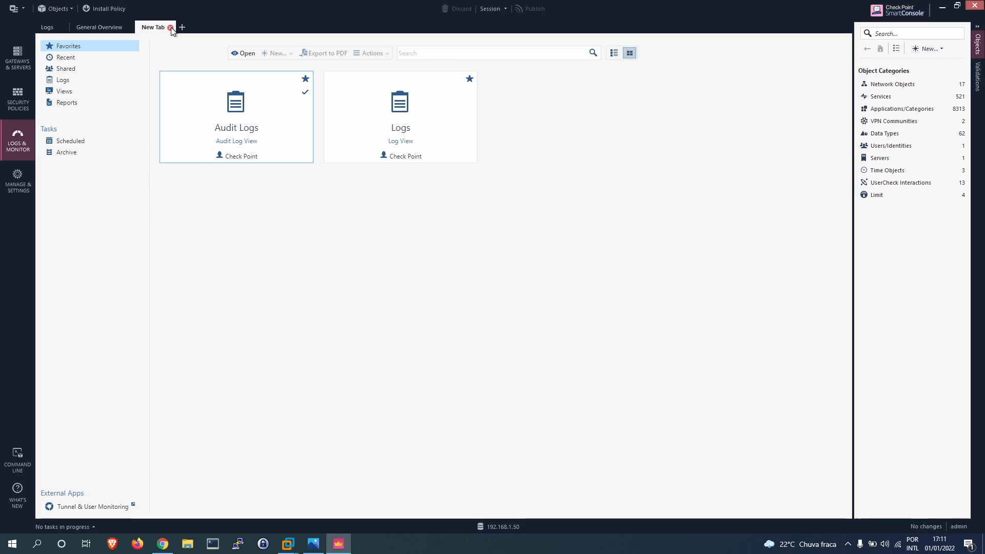
click(169, 28)
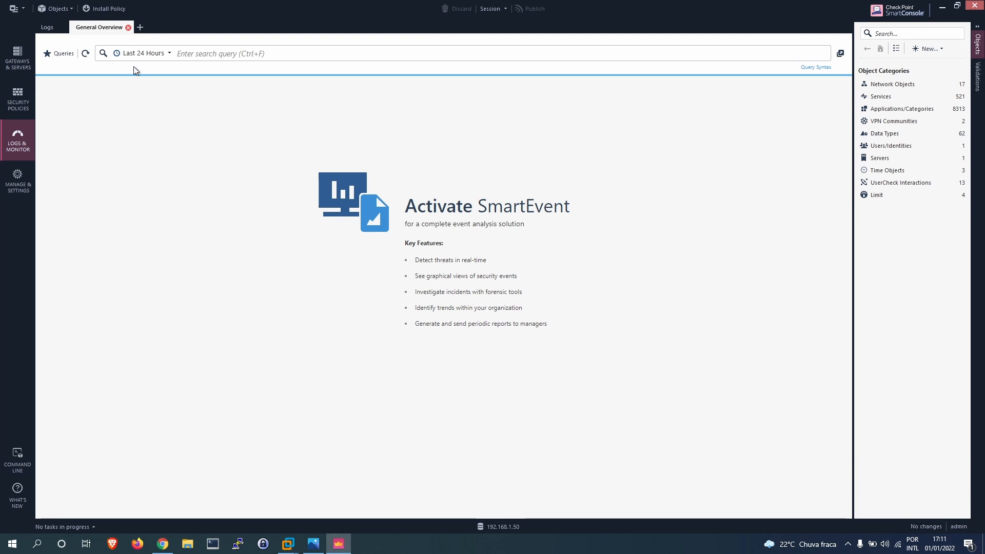
click(20, 145)
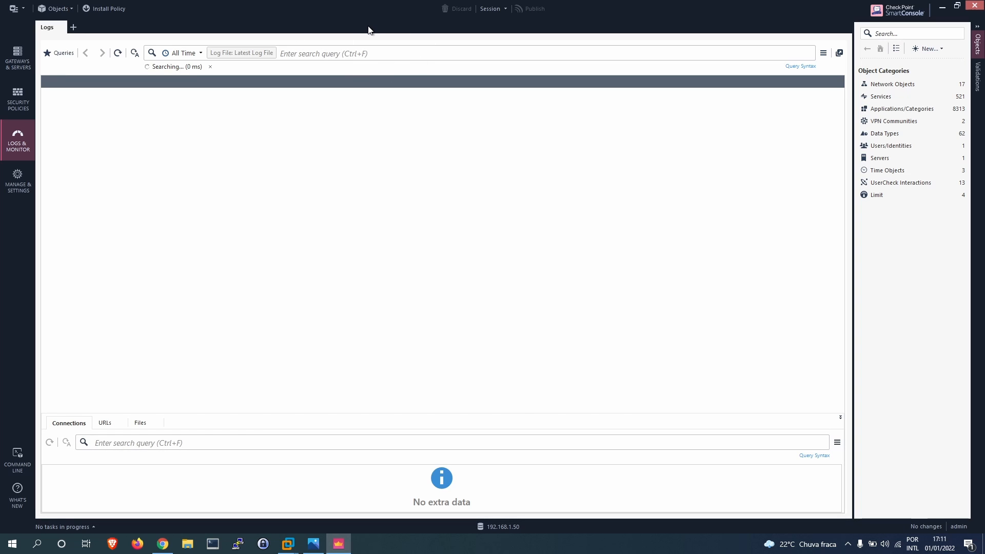
click(363, 54)
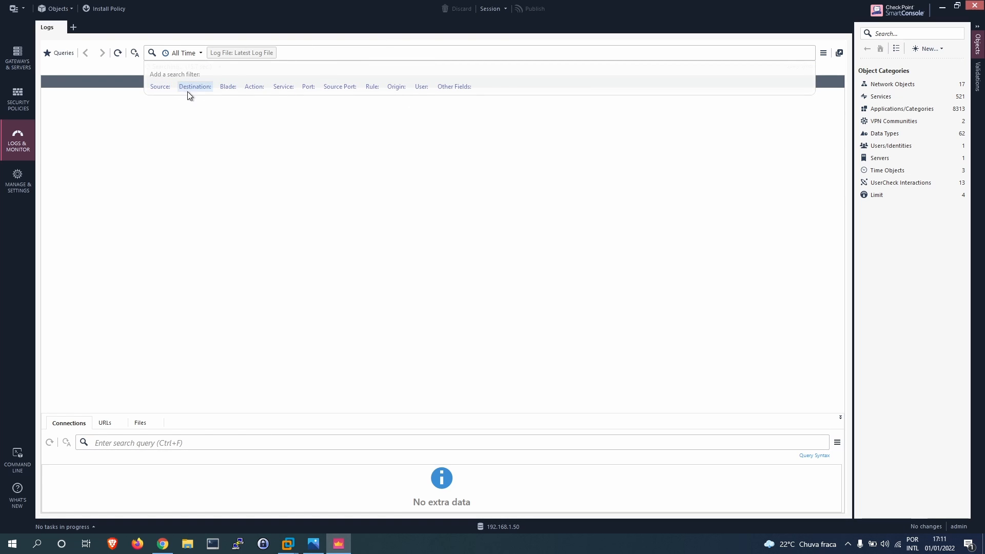
click(226, 91)
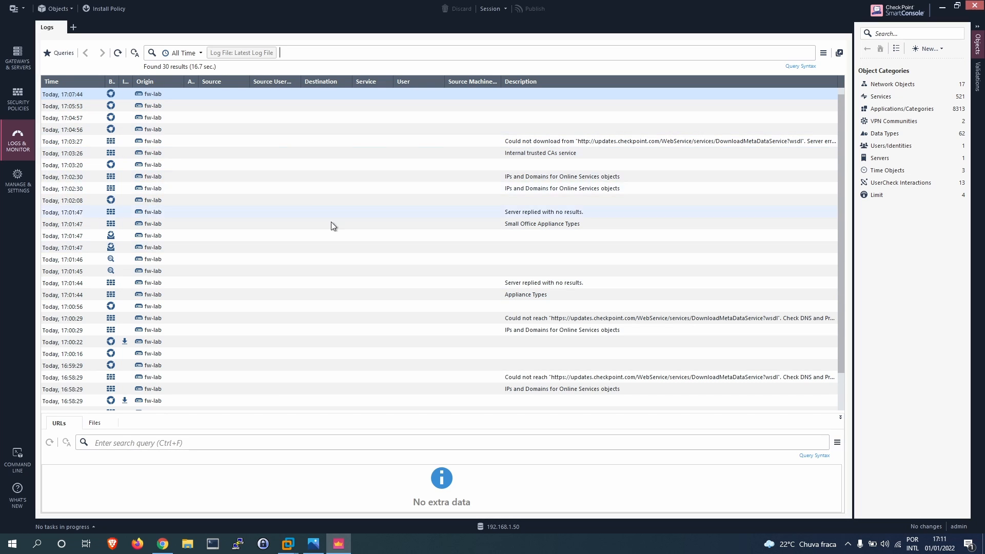
scroll(391, 204, down, 1)
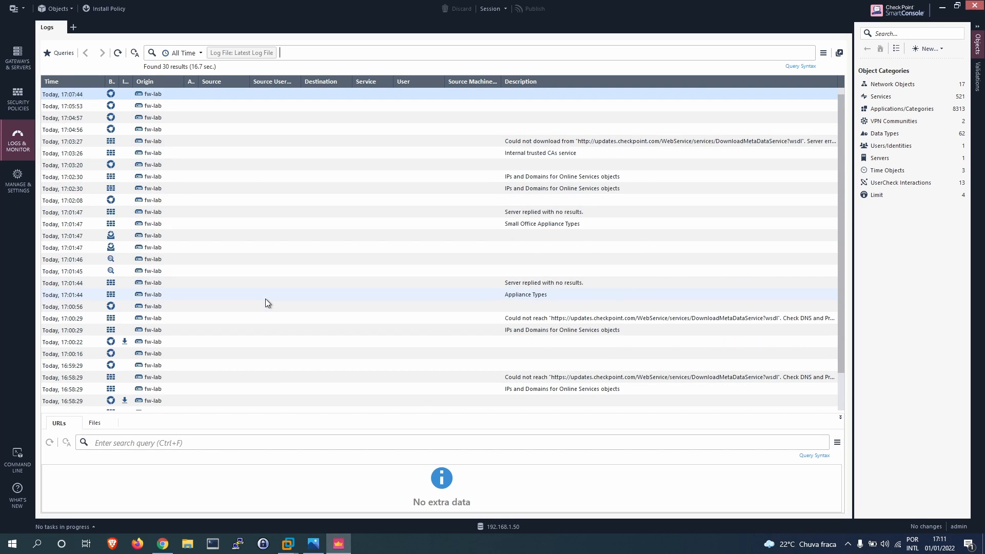
scroll(266, 303, up, 1)
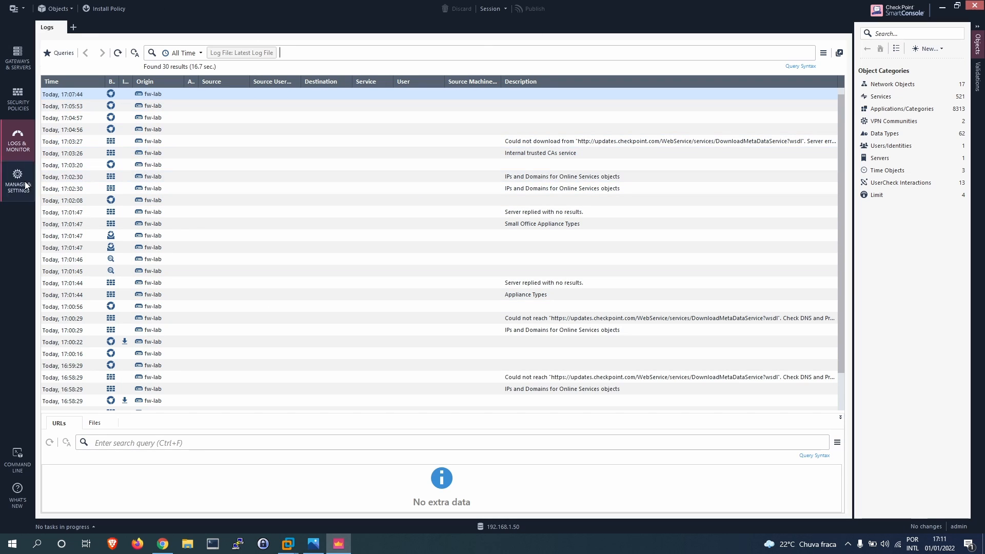
- View the administrators under Manage & Settings, and return to the Gateways & Servers view
click(8, 185)
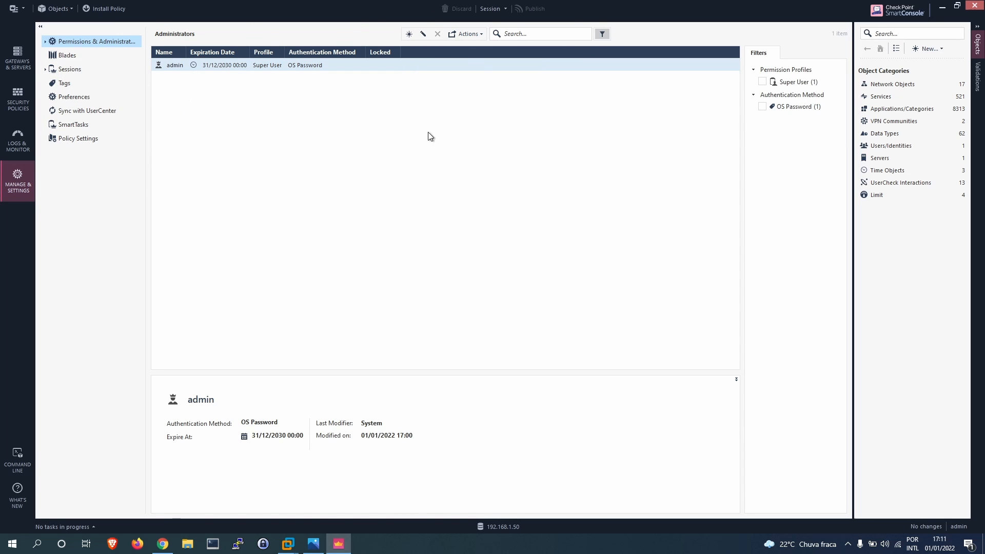
click(22, 60)
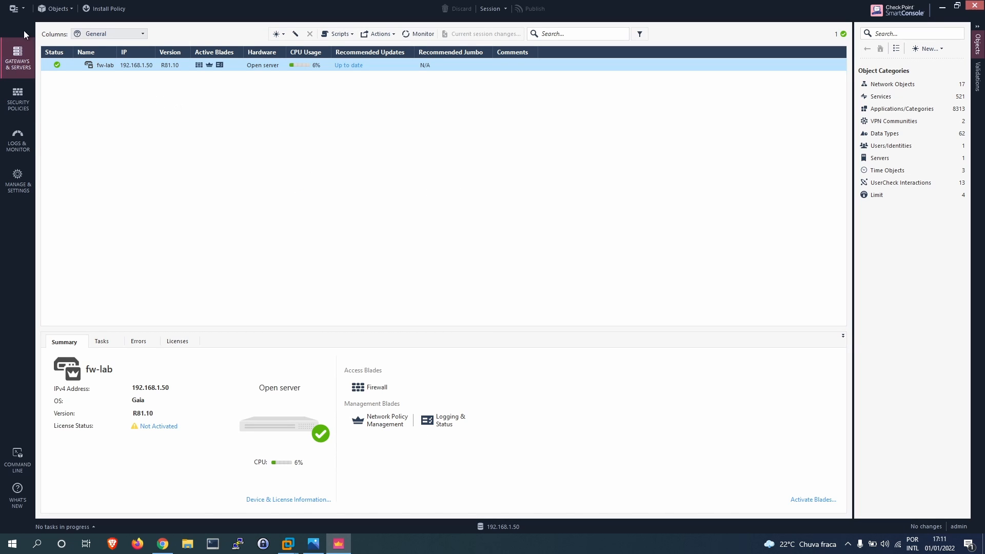
- Open the management server's command line window and close it, and inspect the AOL service among the TCP service objects
click(17, 456)
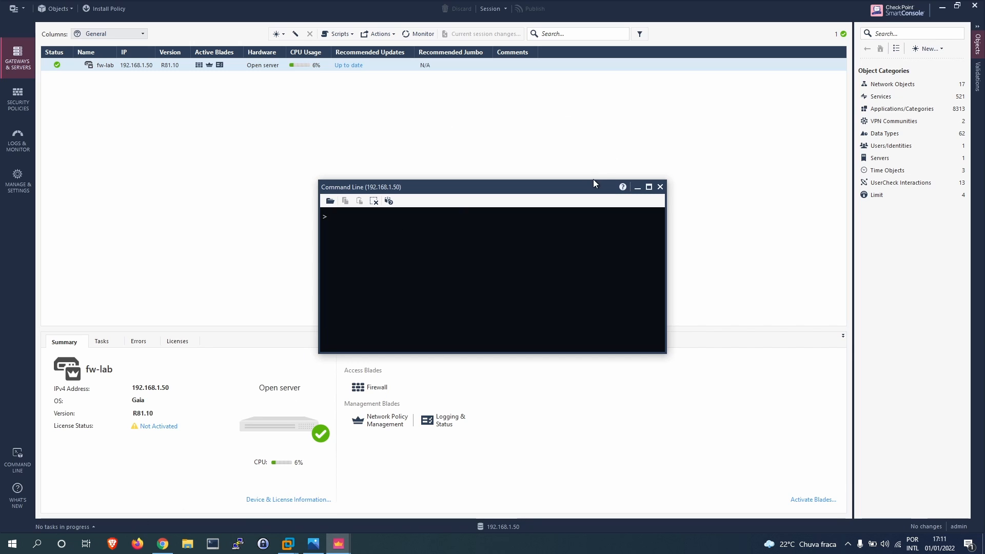
click(661, 187)
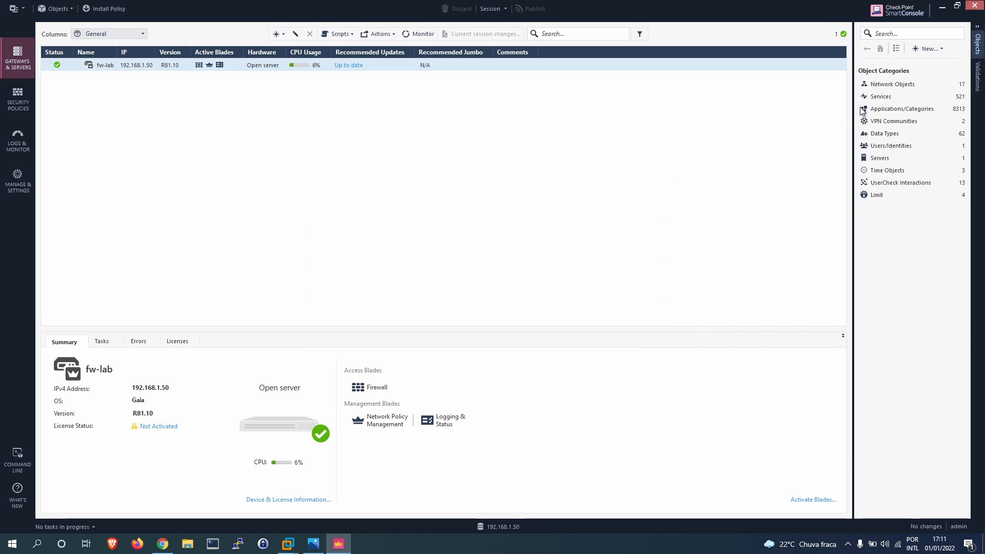
click(898, 97)
click(895, 84)
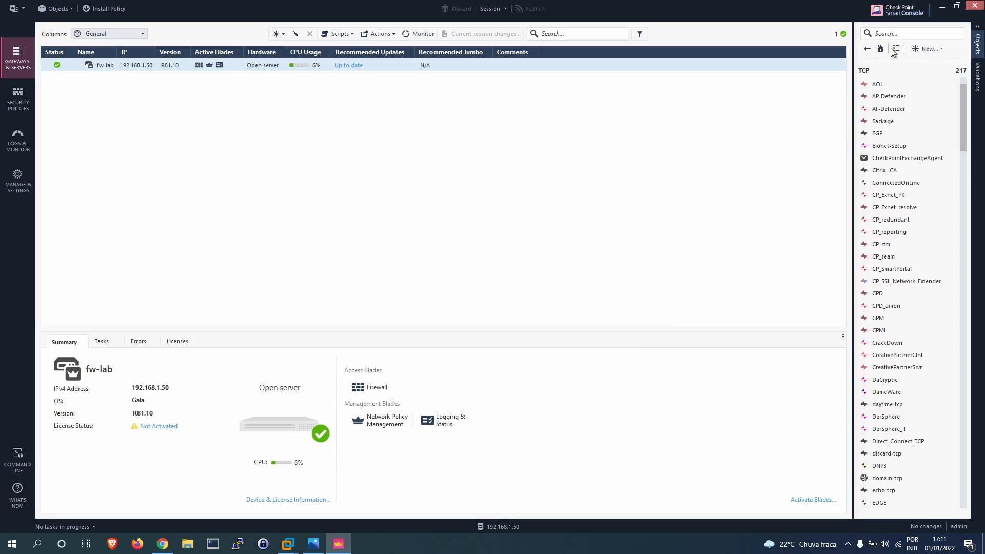
click(904, 84)
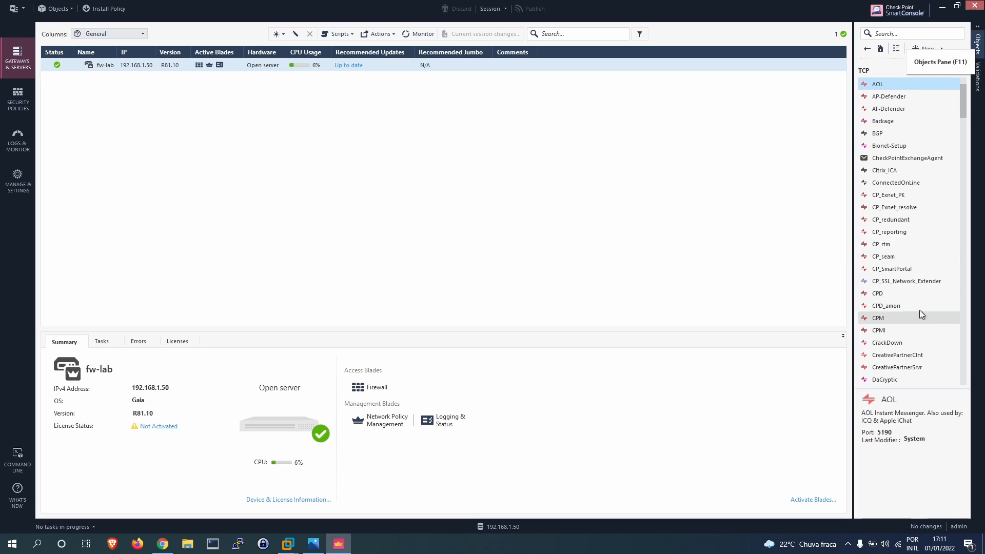
click(869, 50)
click(872, 52)
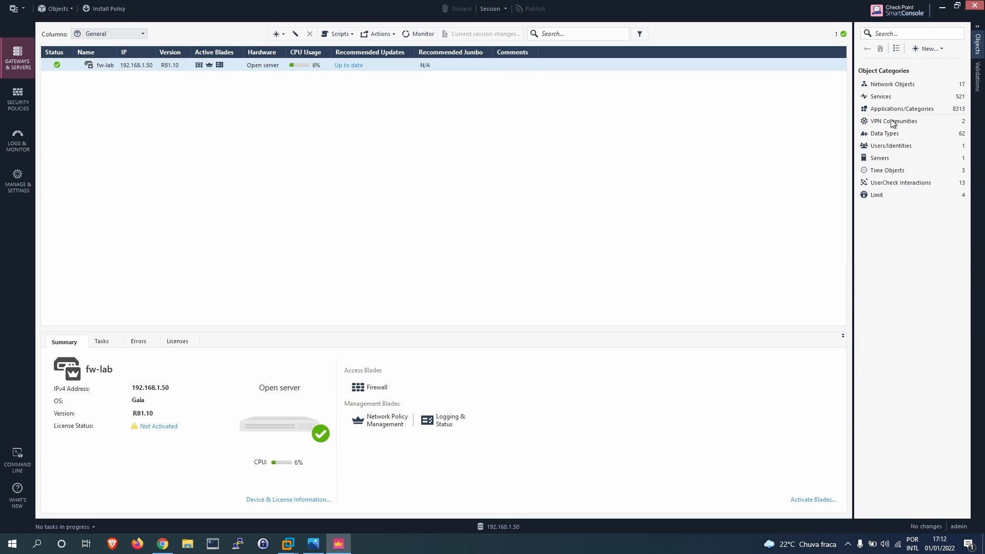
- View the VPN Communities objects and the Default user template under Users/Identities, and return to the object categories
click(919, 122)
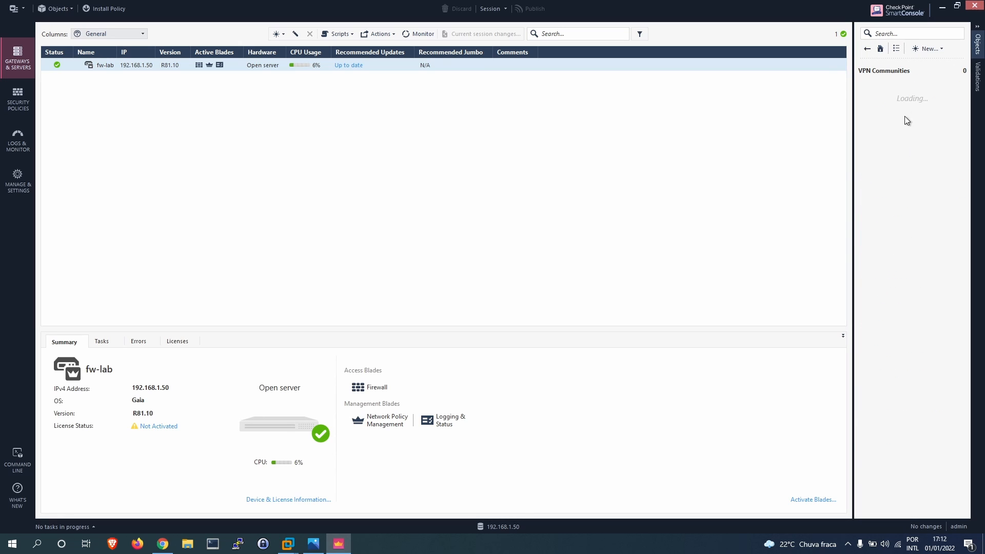
click(869, 50)
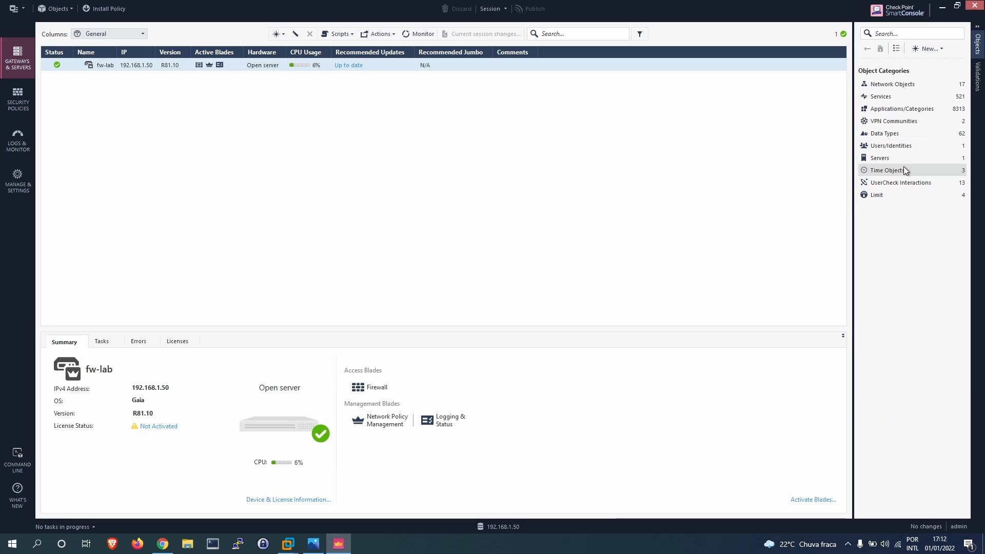
click(923, 146)
click(909, 83)
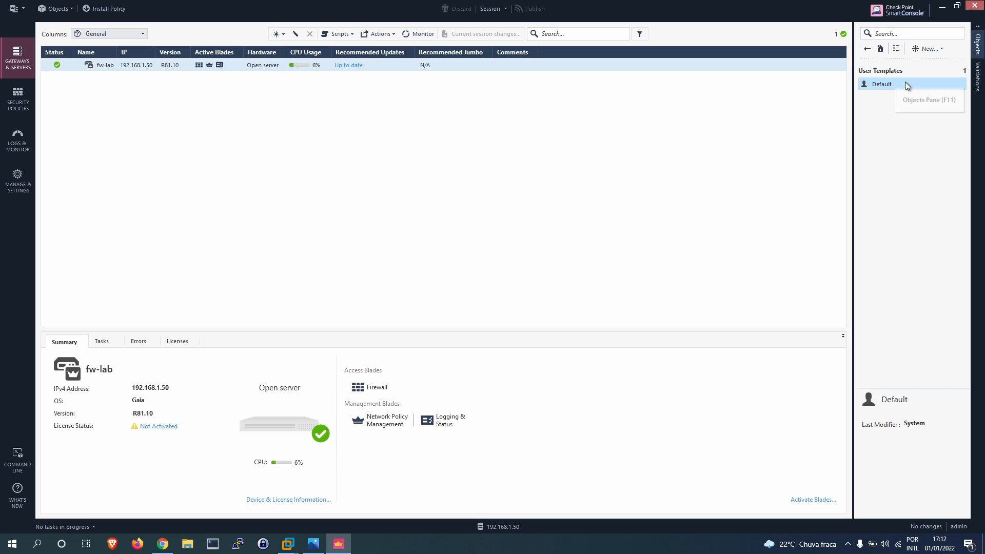
click(867, 49)
click(867, 49)
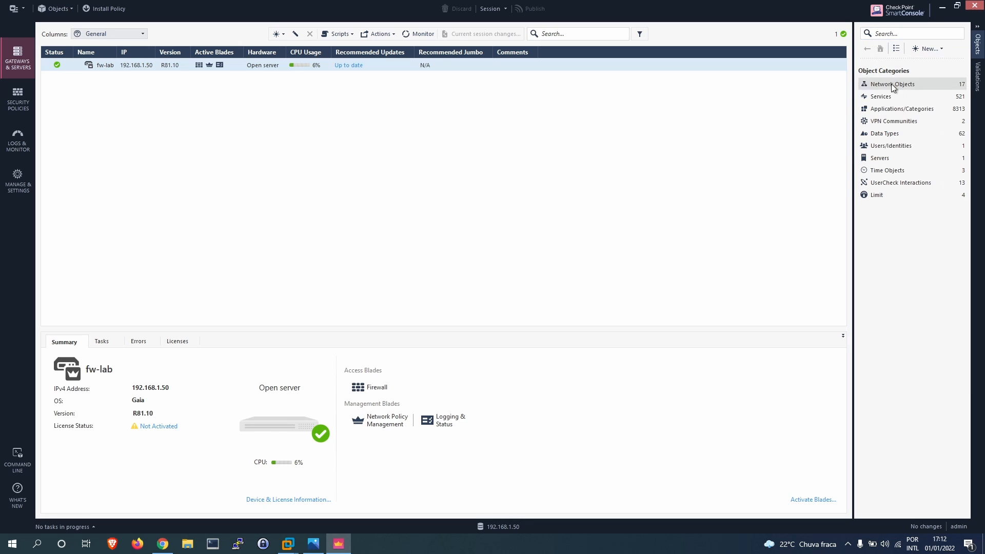
- View the service types in the Services category, and open the Network Objects category
click(910, 98)
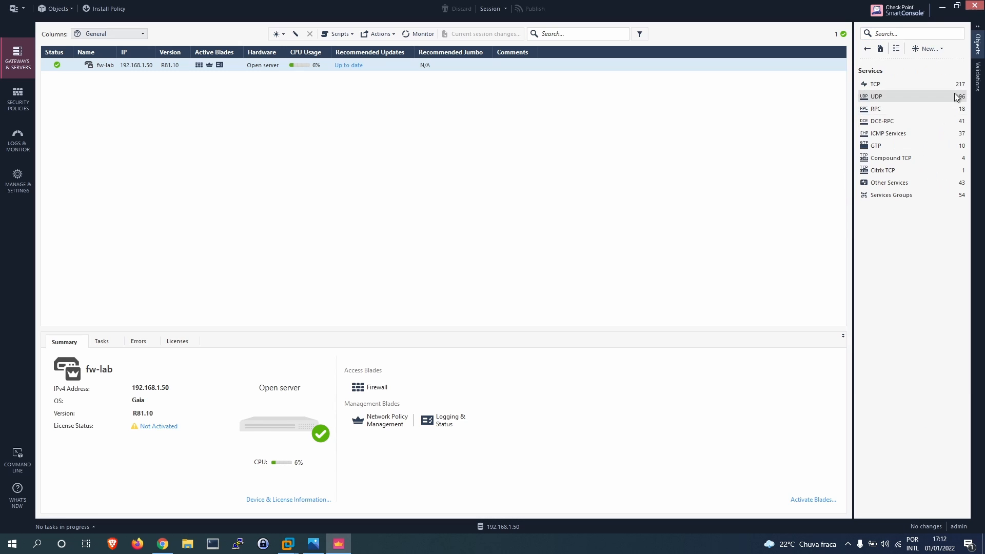
click(871, 47)
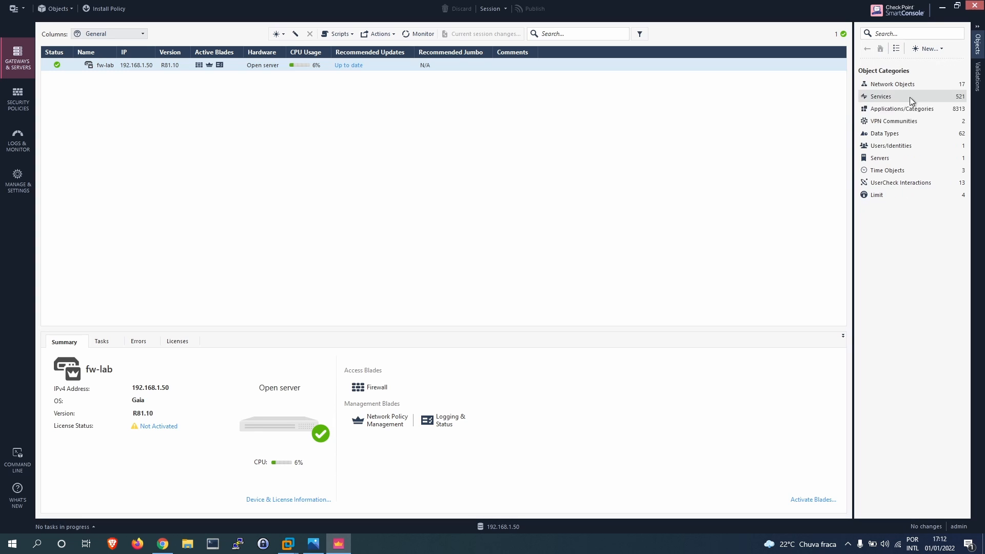
click(929, 85)
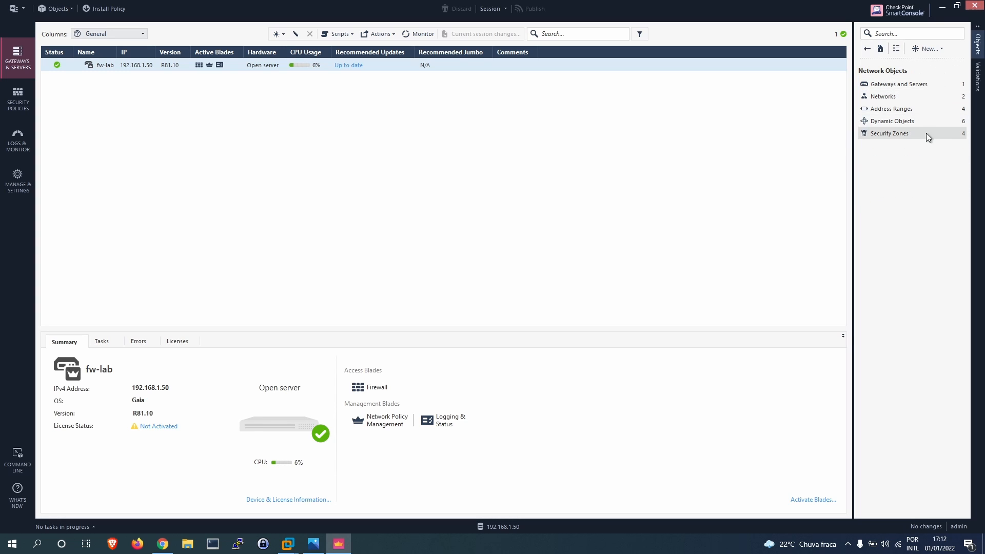
- Review the gateway list in the Health, Traffic, Access Control and Threat Prevention column views, then restore the General view
click(873, 48)
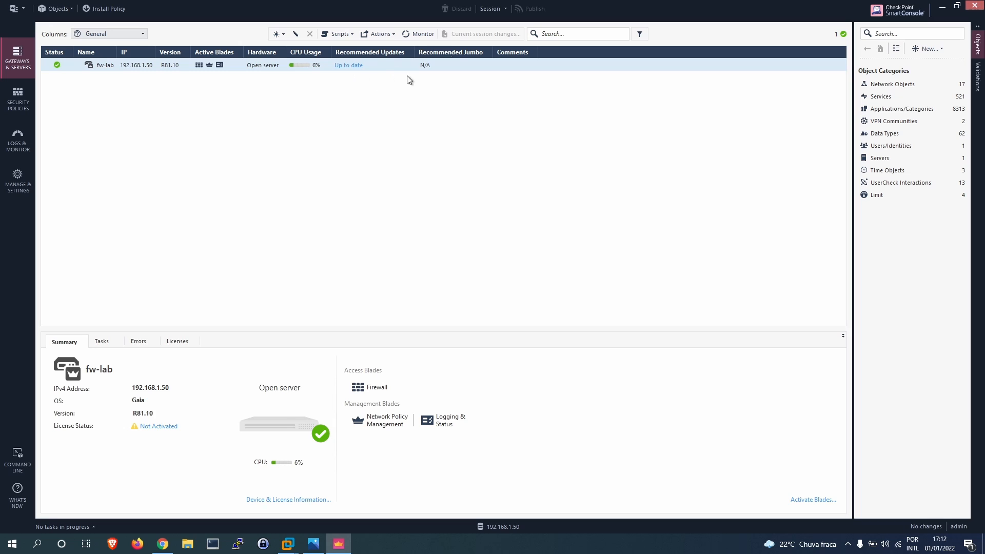
click(115, 33)
click(106, 54)
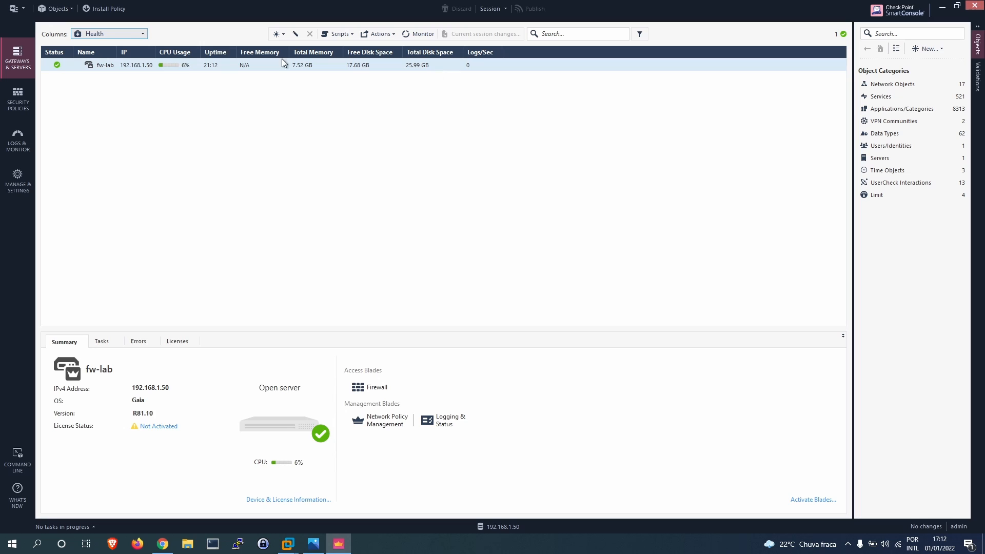
click(110, 34)
click(113, 67)
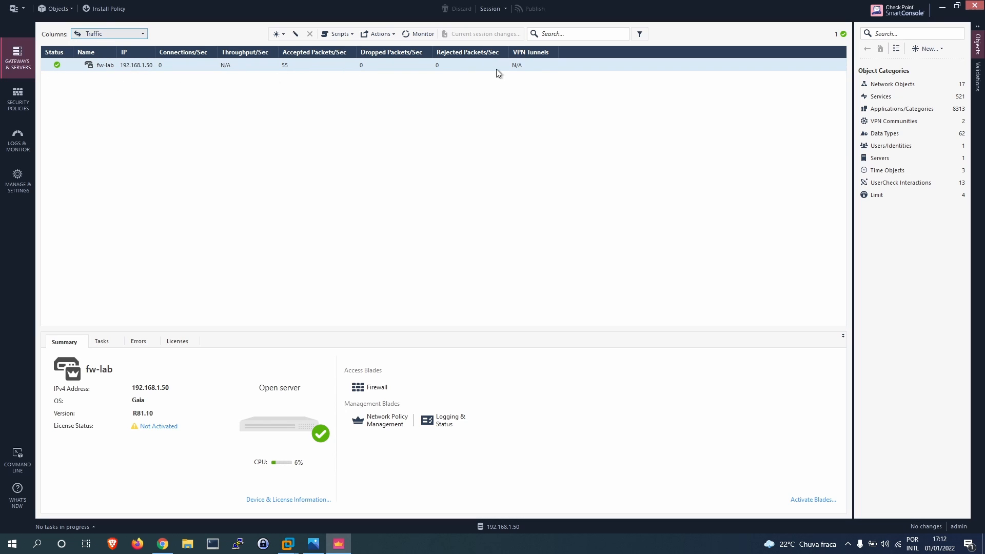
click(89, 34)
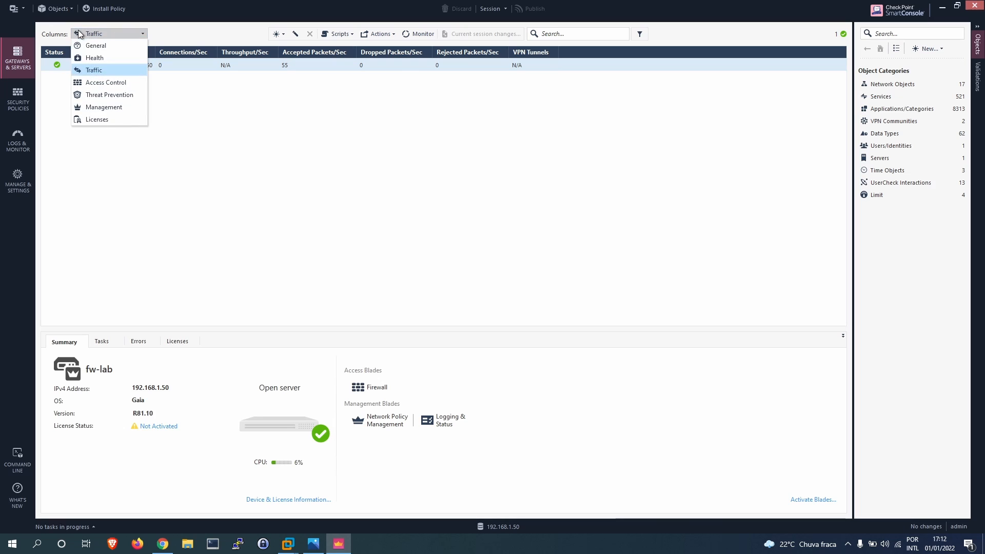
click(112, 81)
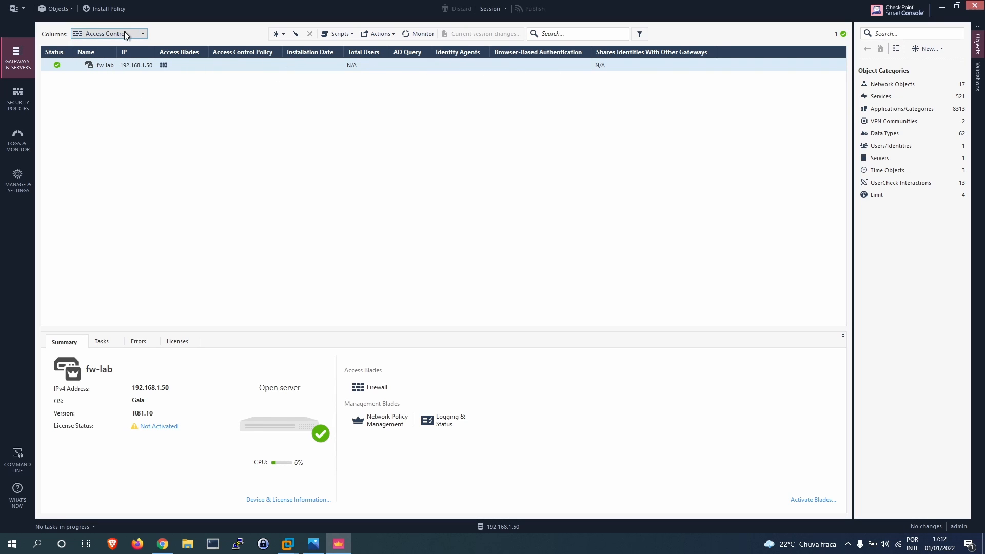
click(125, 33)
click(111, 94)
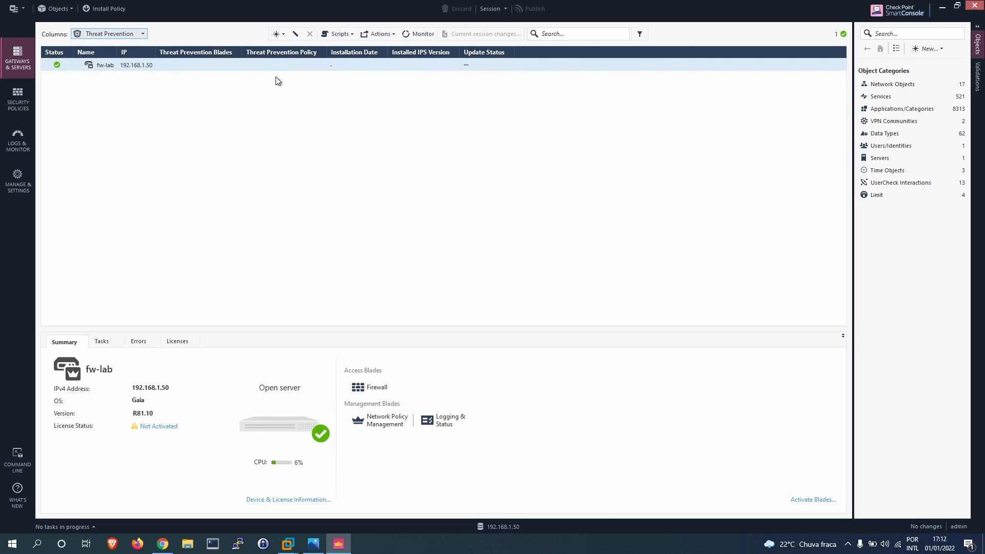
click(93, 31)
click(103, 44)
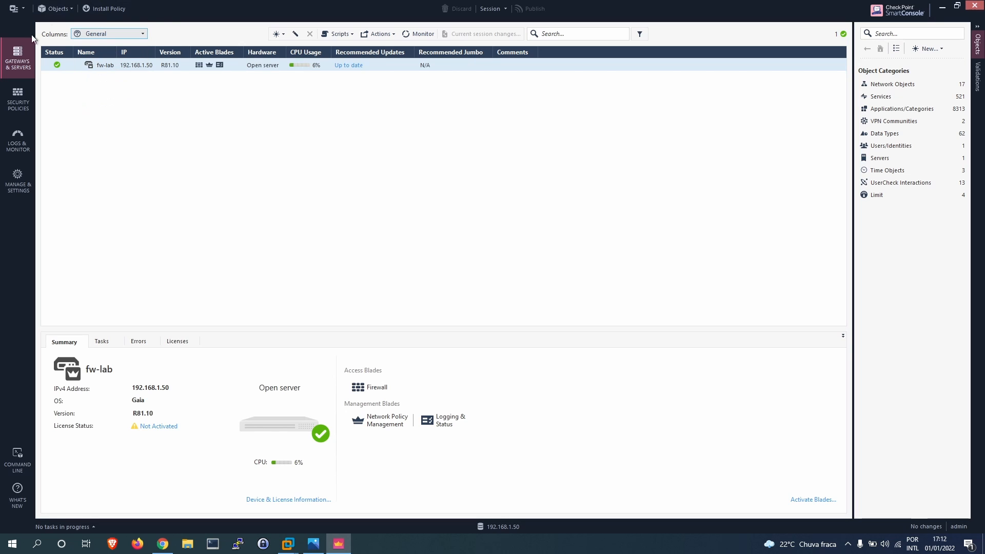
click(281, 35)
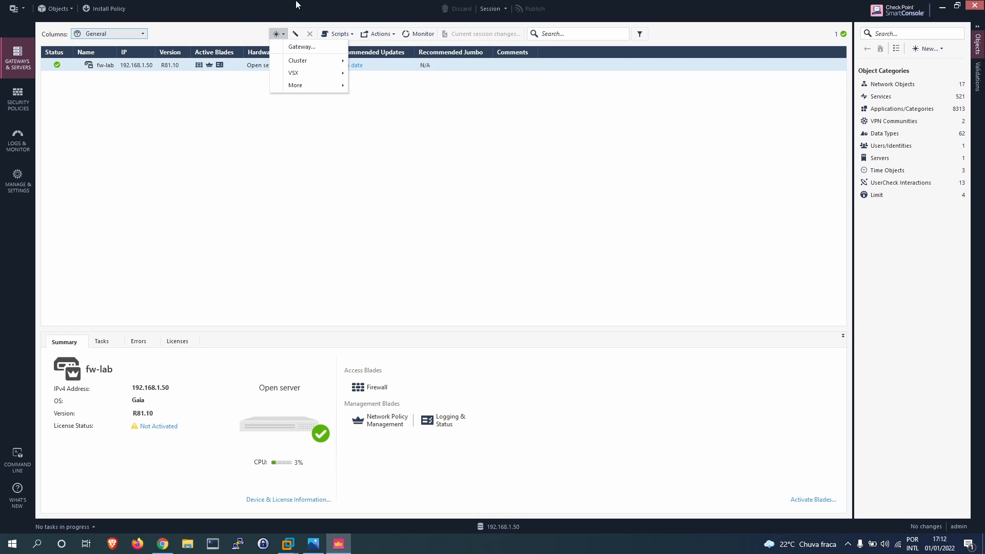
click(243, 43)
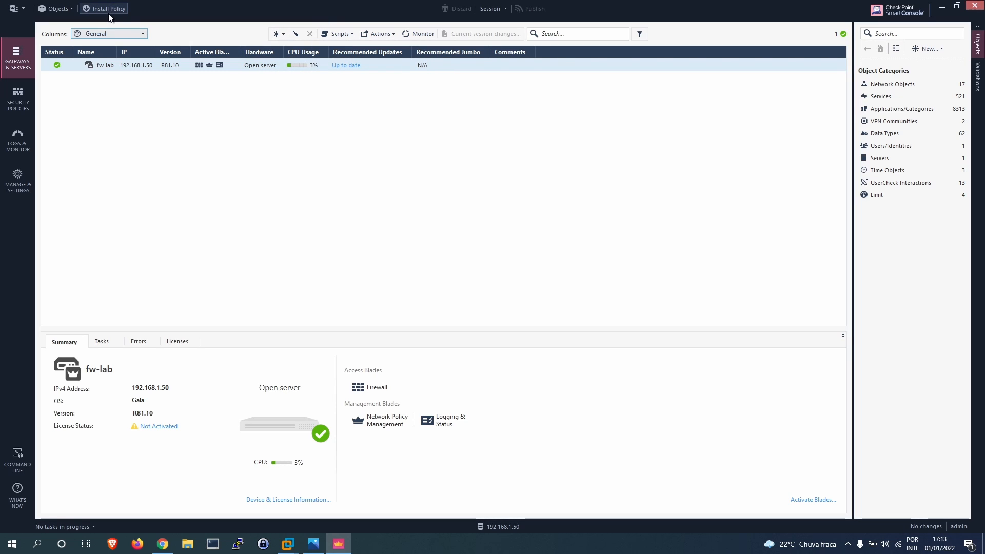
click(58, 9)
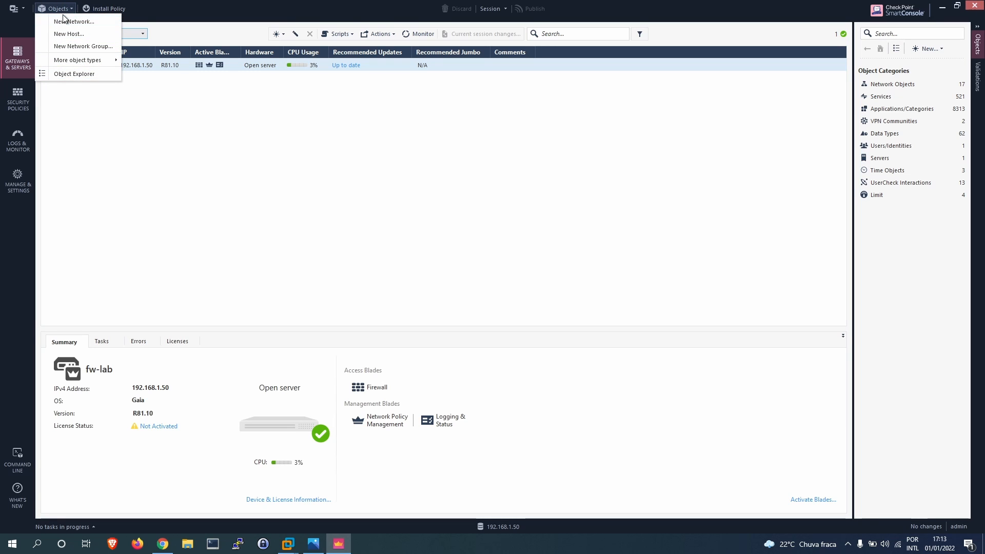
click(933, 50)
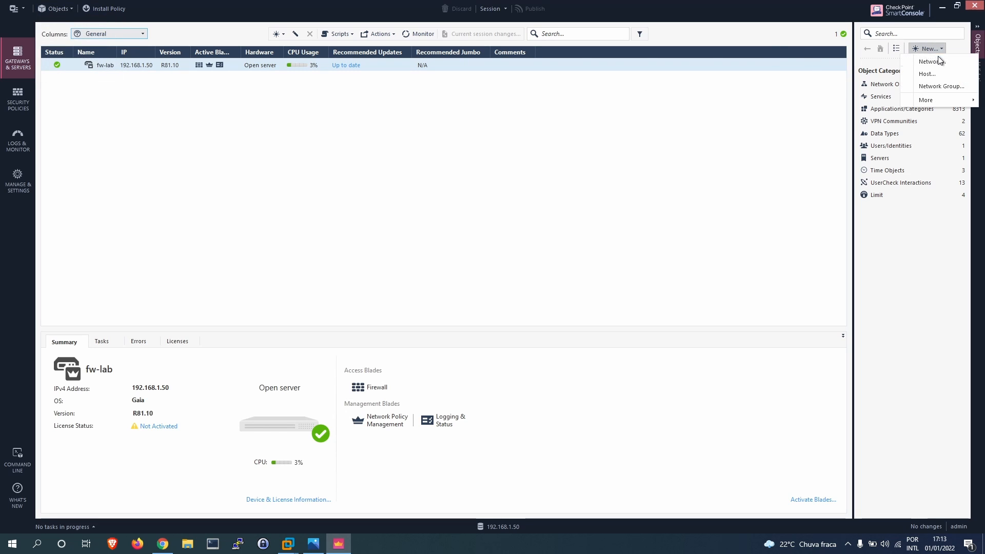
click(65, 9)
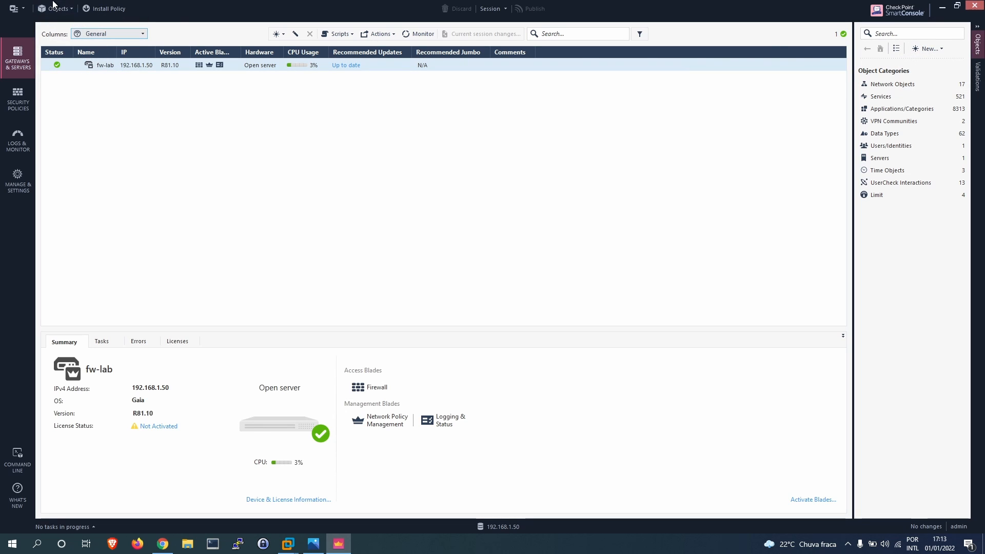
click(54, 8)
click(276, 174)
- Check the device status and license status of the fw-lab gateway
click(303, 500)
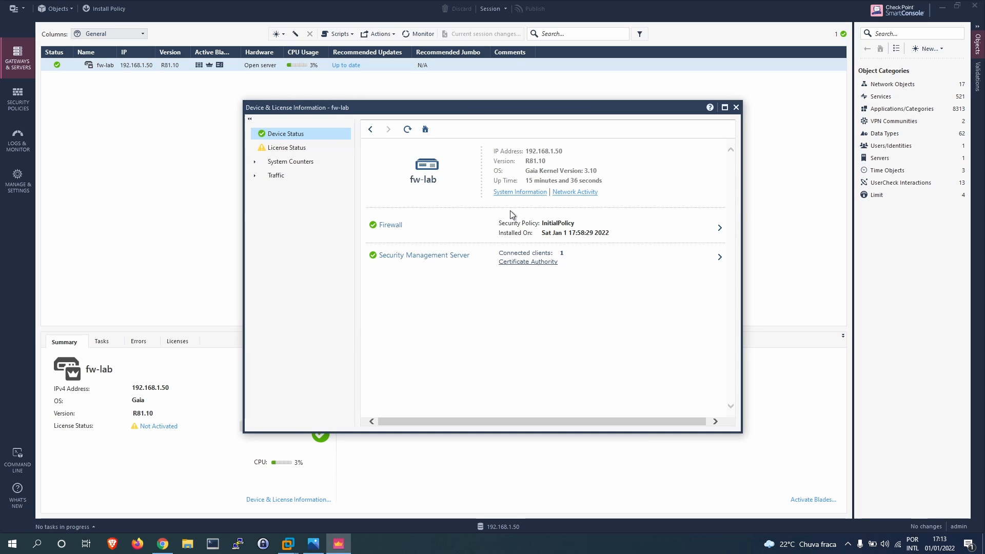
click(303, 148)
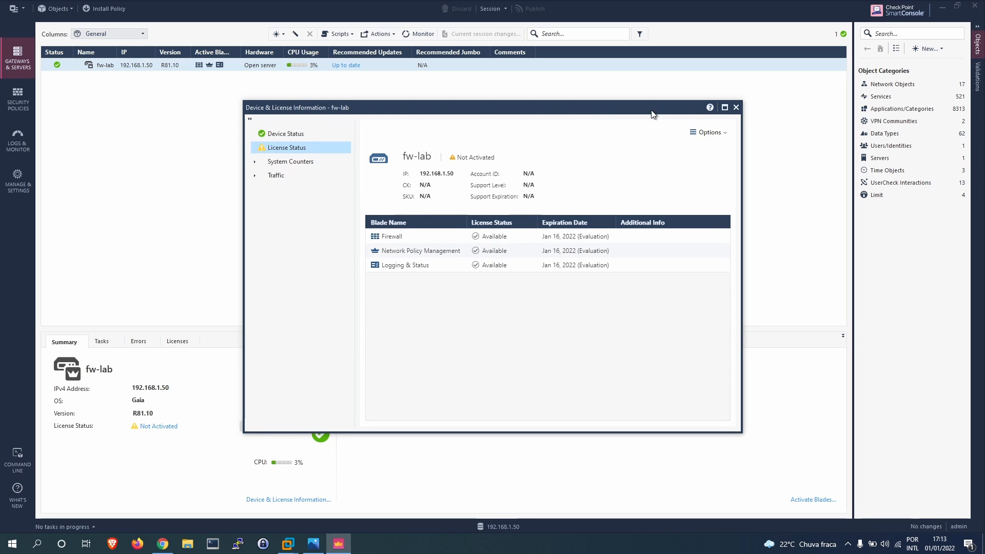
click(736, 107)
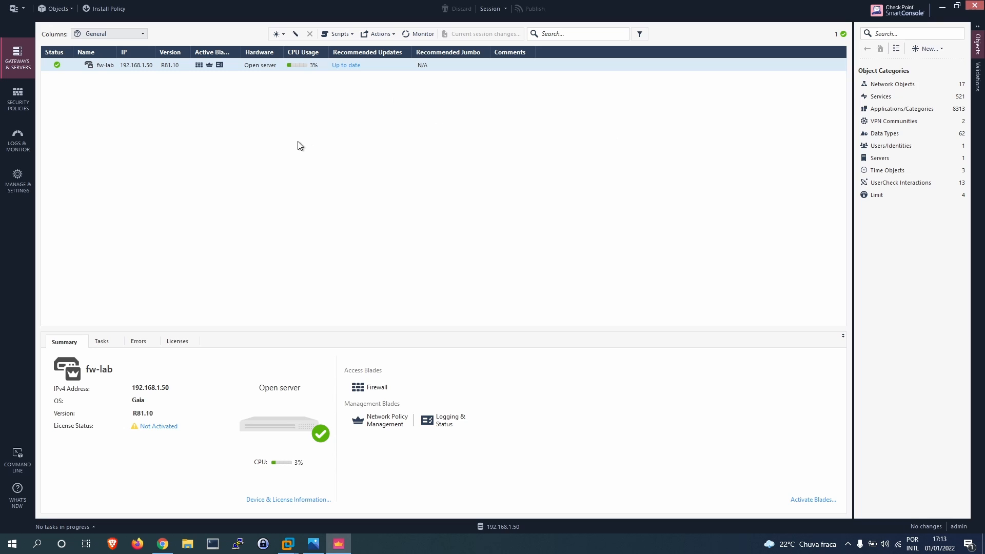
- Fetch the fw-lab gateway's interfaces with topology in its network management settings and accept the retrieved topology
click(232, 65)
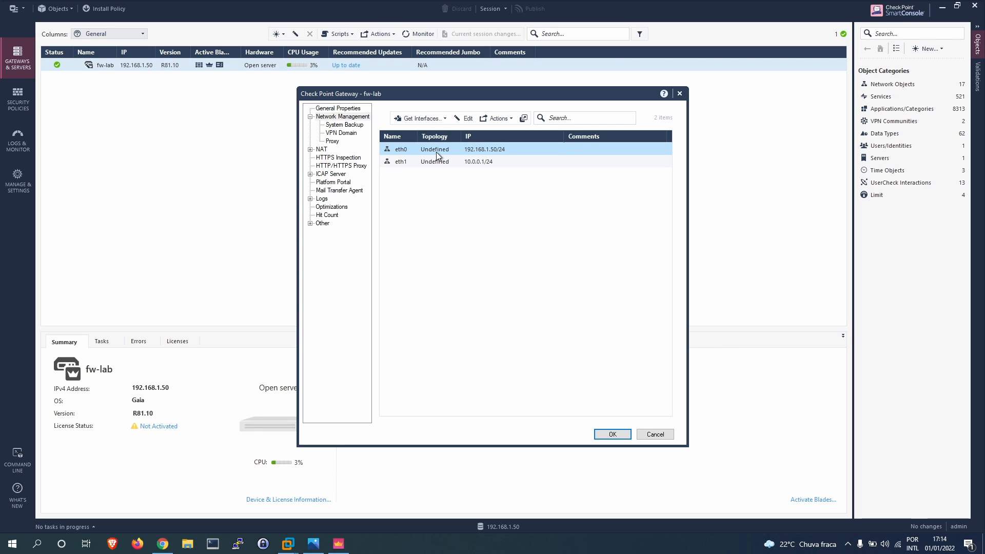
click(438, 119)
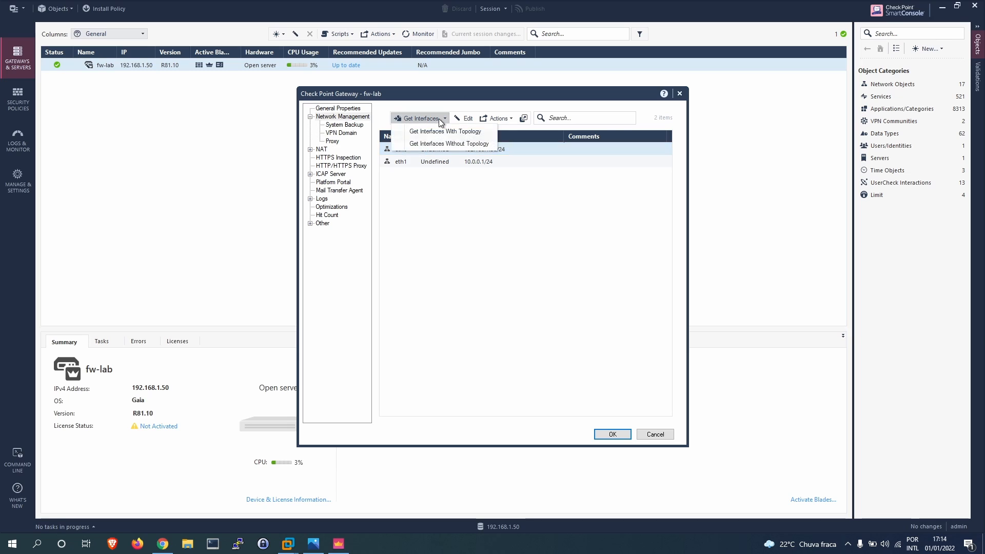
click(481, 130)
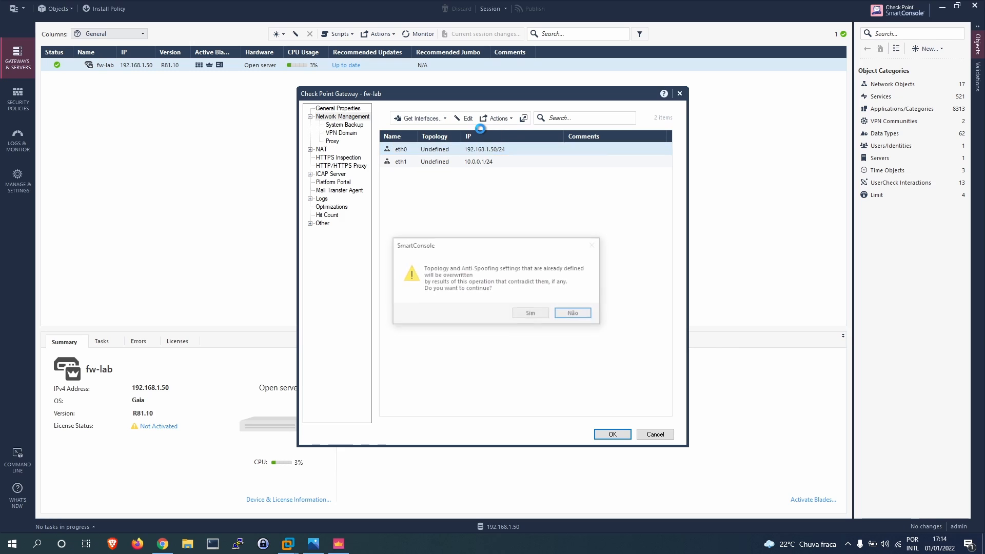
click(532, 314)
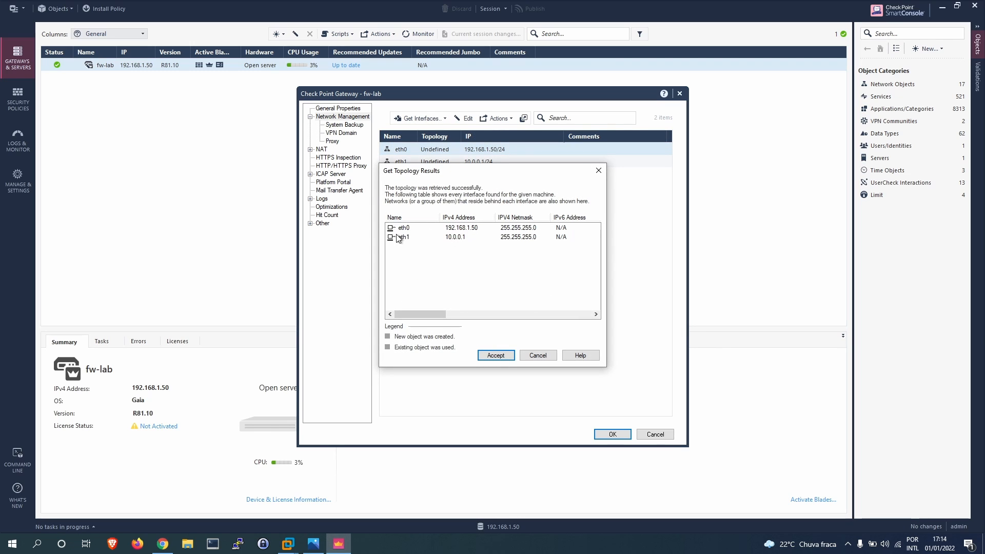
click(495, 355)
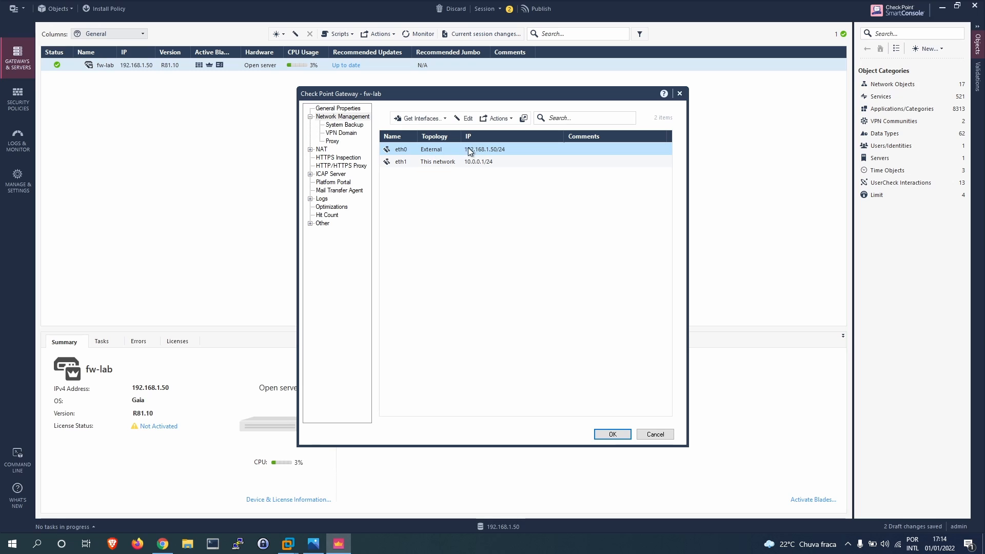
click(437, 163)
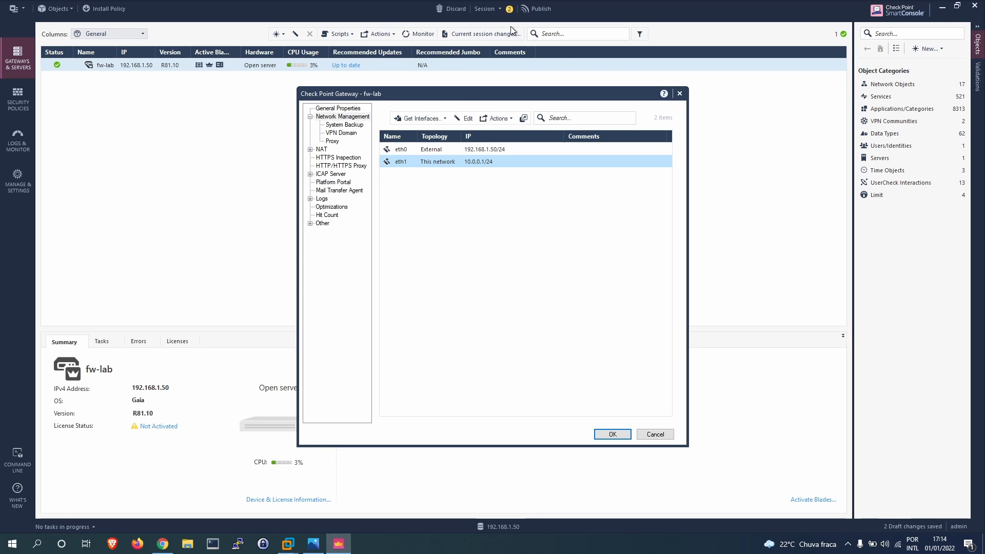
- Review fw-lab's software blades, switch its threat prevention mode to Autonomous Threat Prevention and save the gateway settings
click(343, 109)
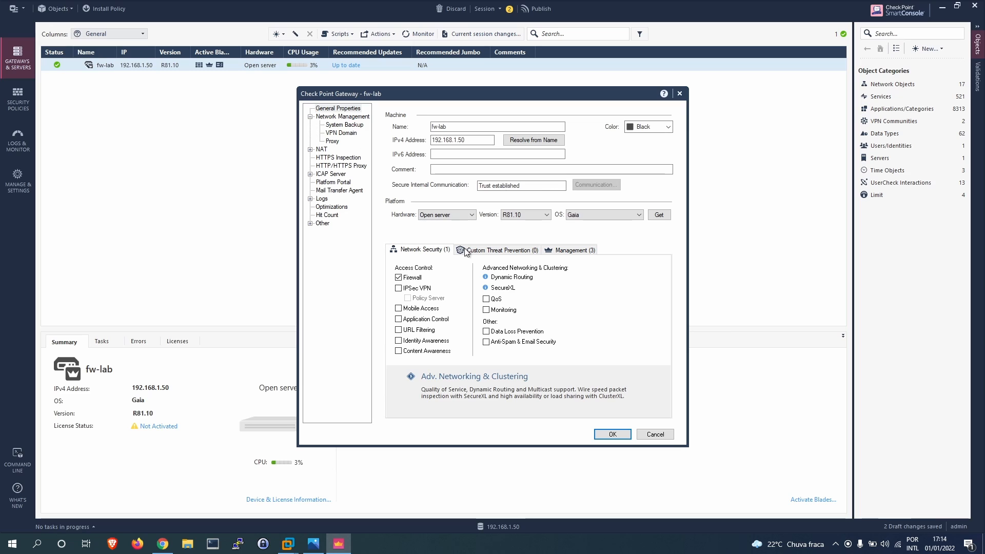
click(574, 252)
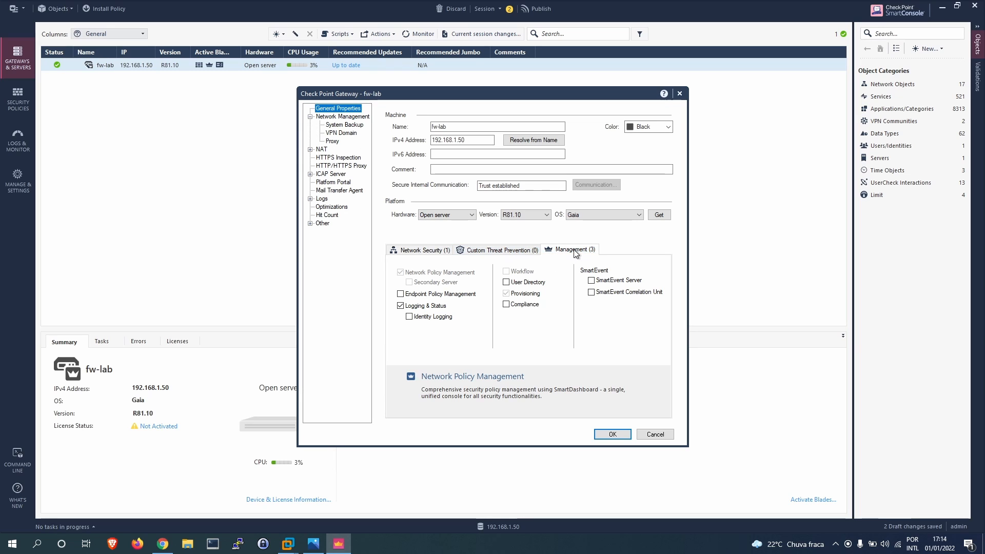
click(521, 253)
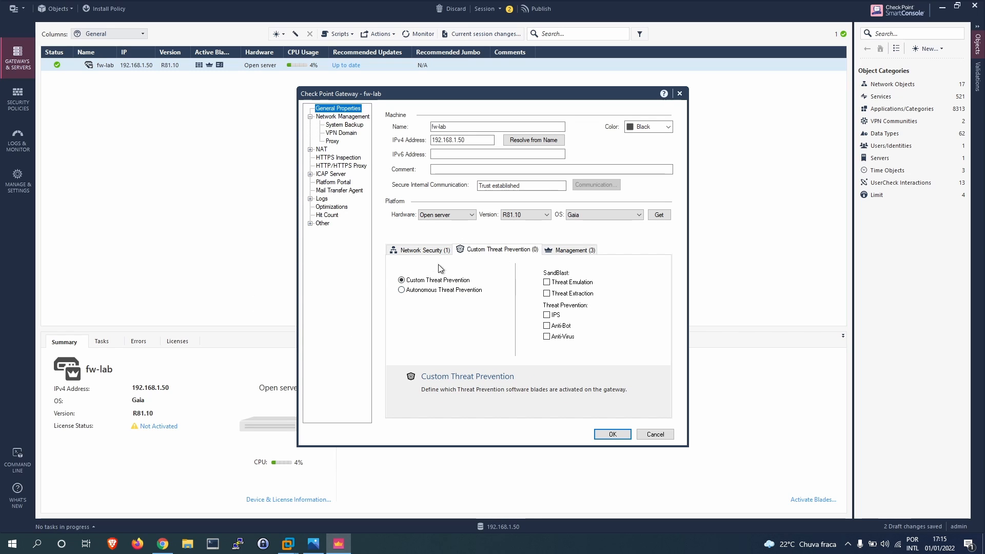
click(437, 290)
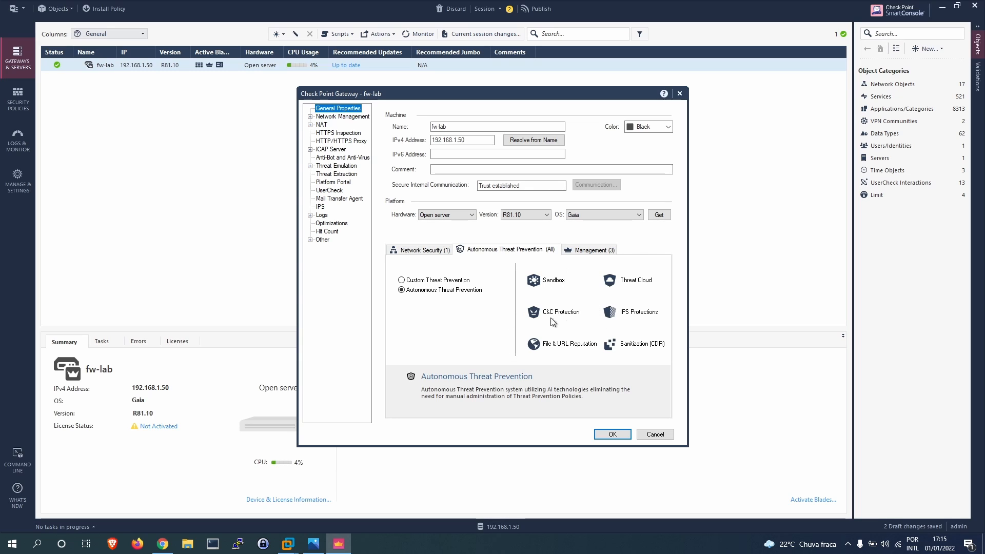
click(421, 250)
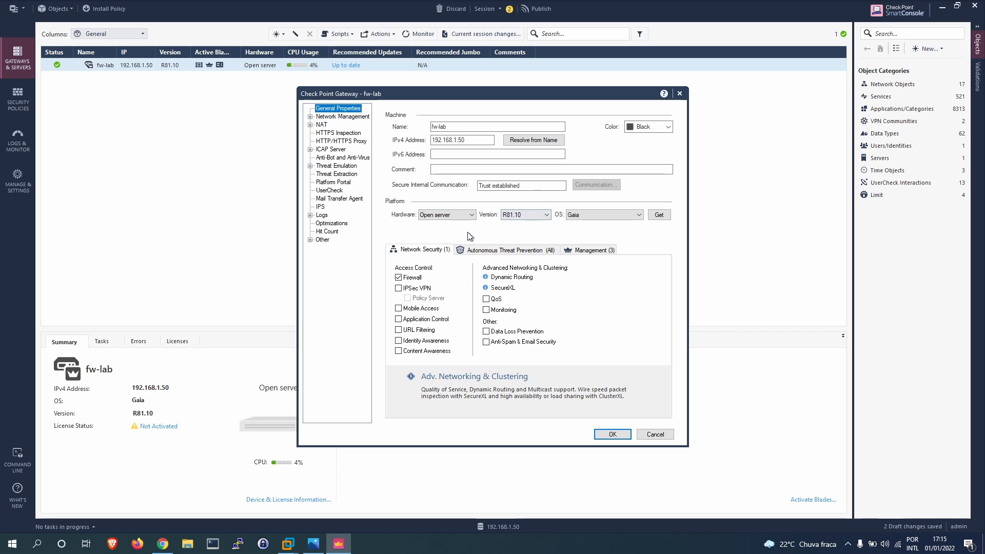
click(614, 435)
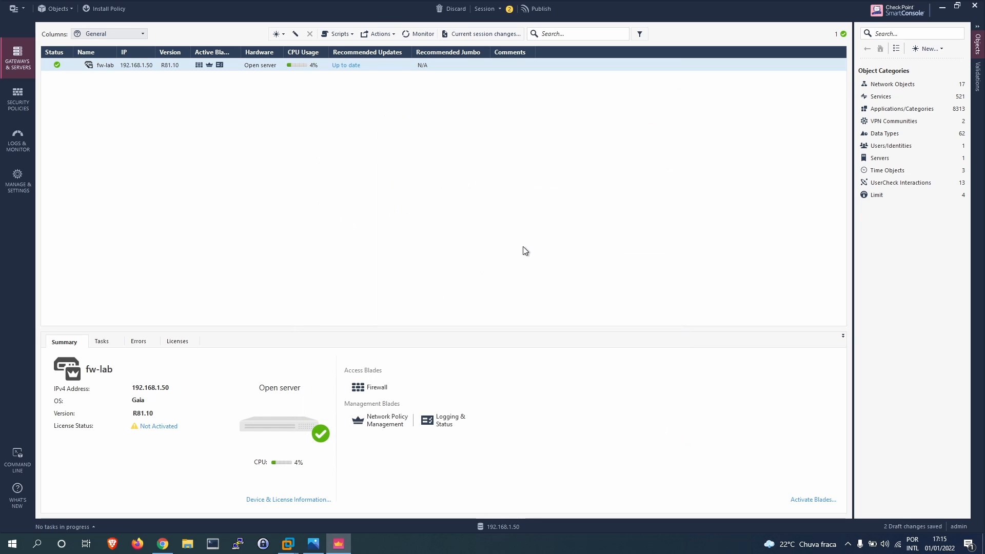
- Display the Access Control policy rules of the Standard policy package
click(17, 103)
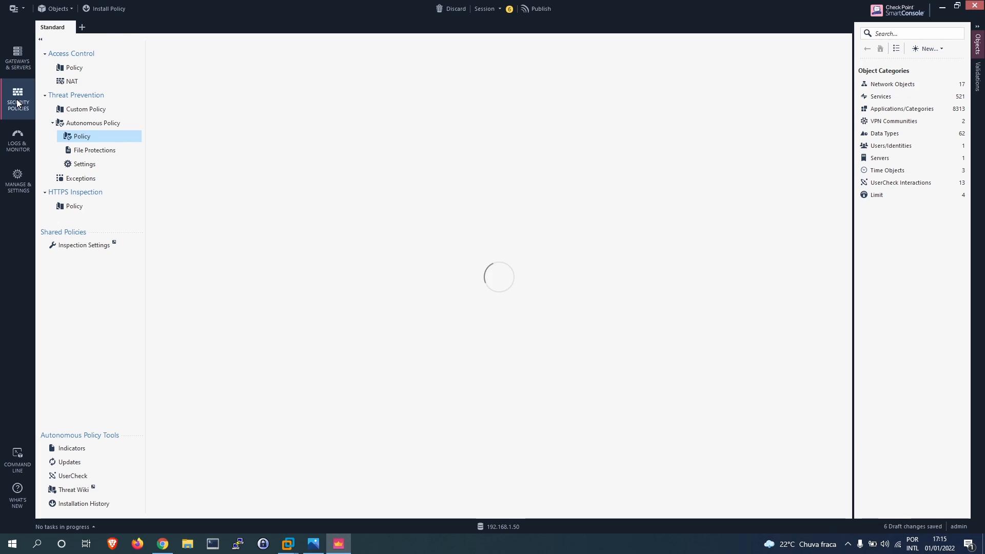
click(101, 85)
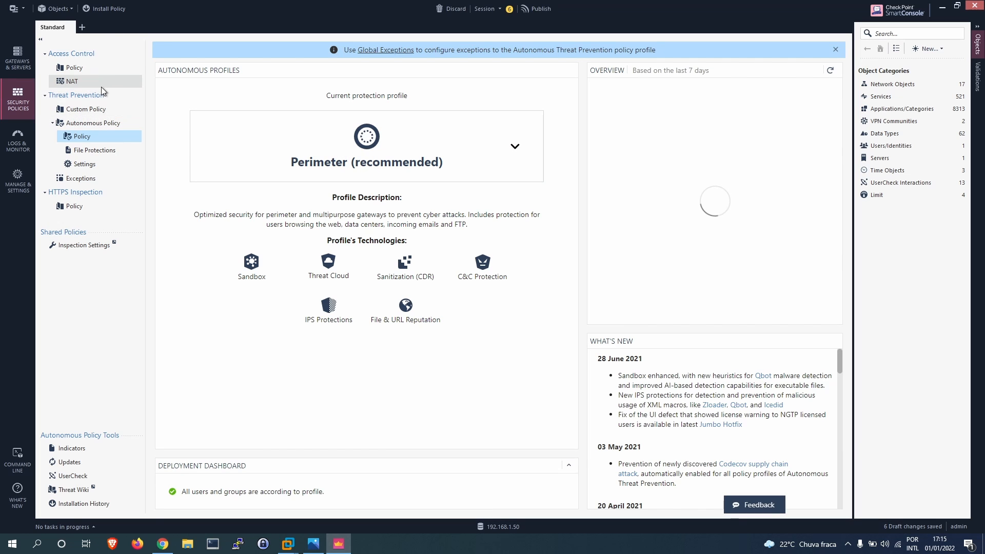
click(100, 68)
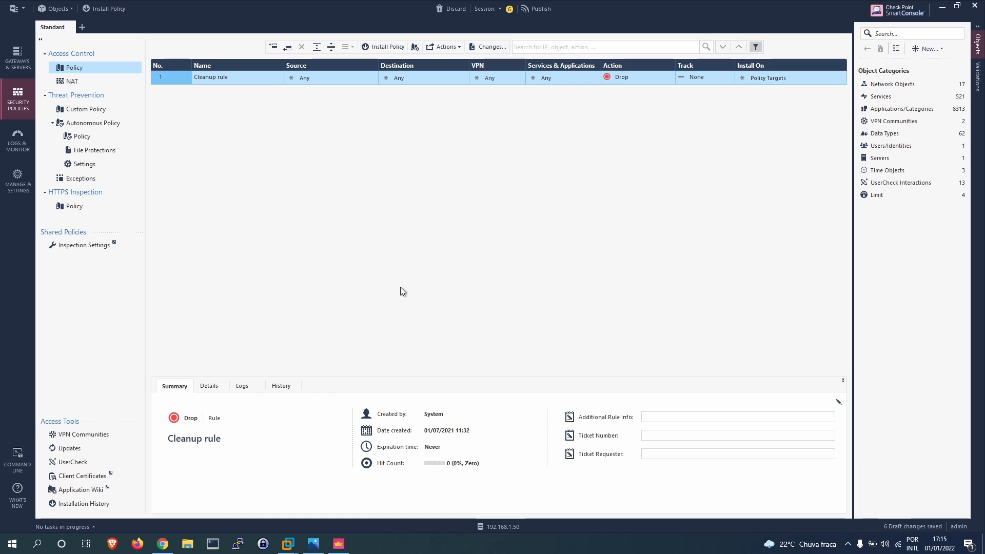
click(424, 321)
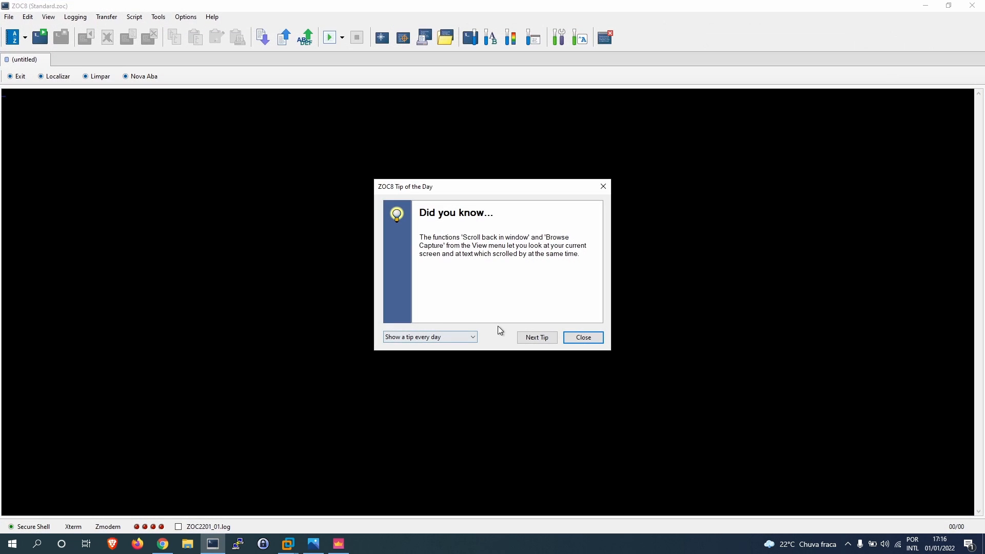
click(583, 338)
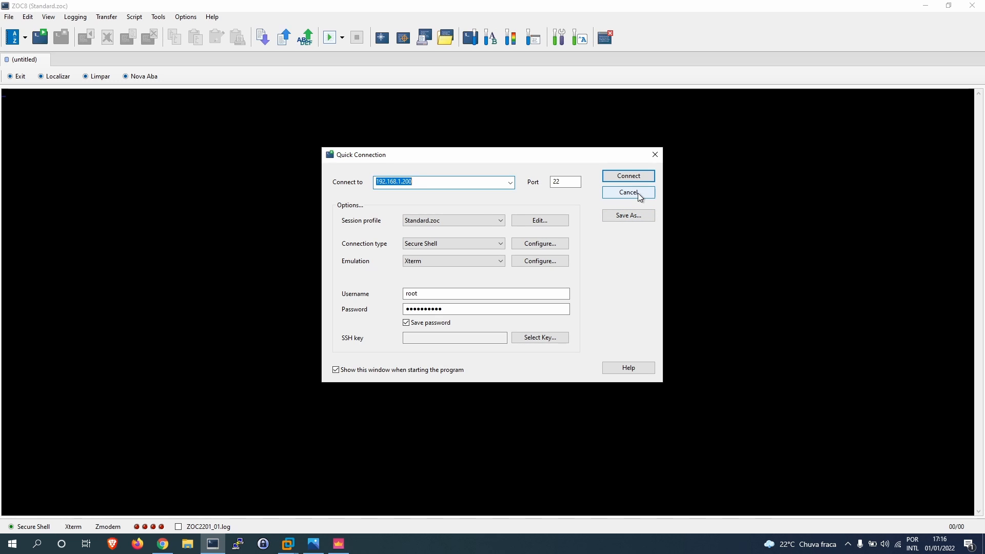
click(639, 194)
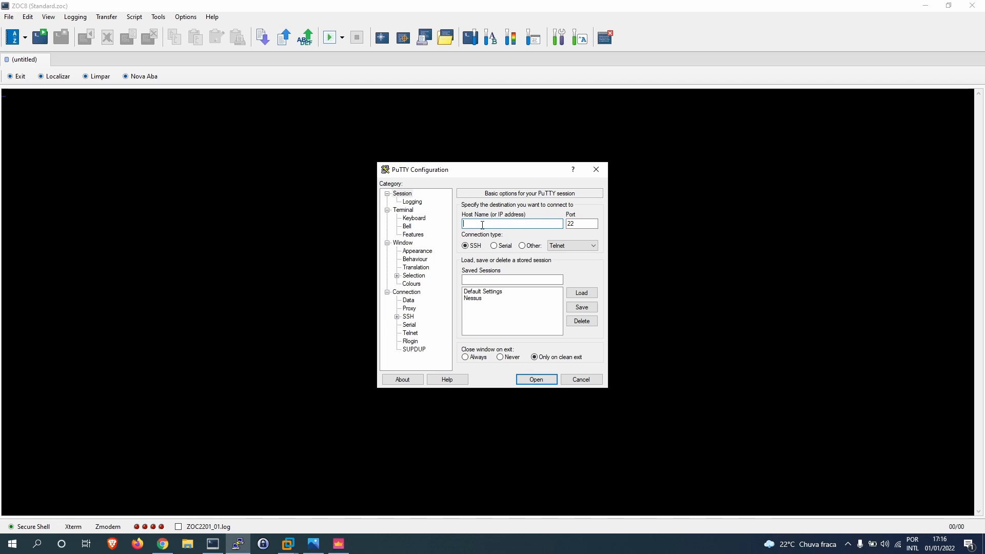
- Log in to 192.168.1.50 over SSH in PuTTY as admin with the account password, and close the session
text(192.168.1.50)
click(536, 379)
click(311, 306)
text(admin)
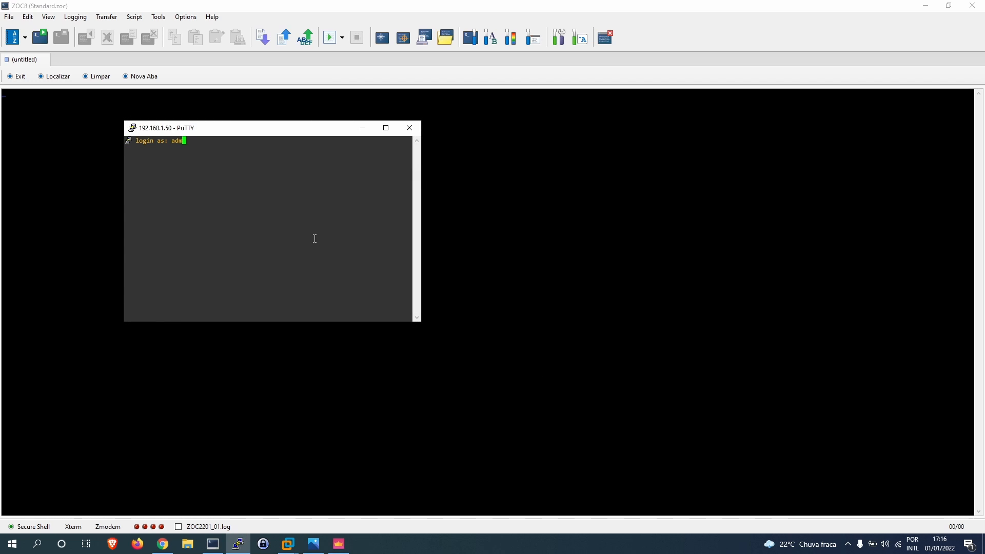
key(Return)
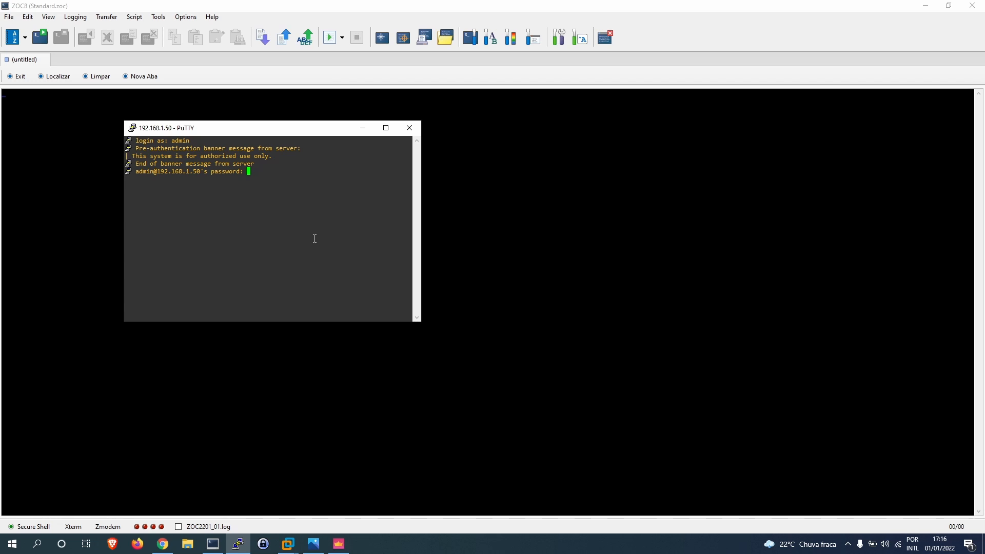
key(Return)
key(Return)
key(Return)
key(Return)
click(409, 128)
click(515, 310)
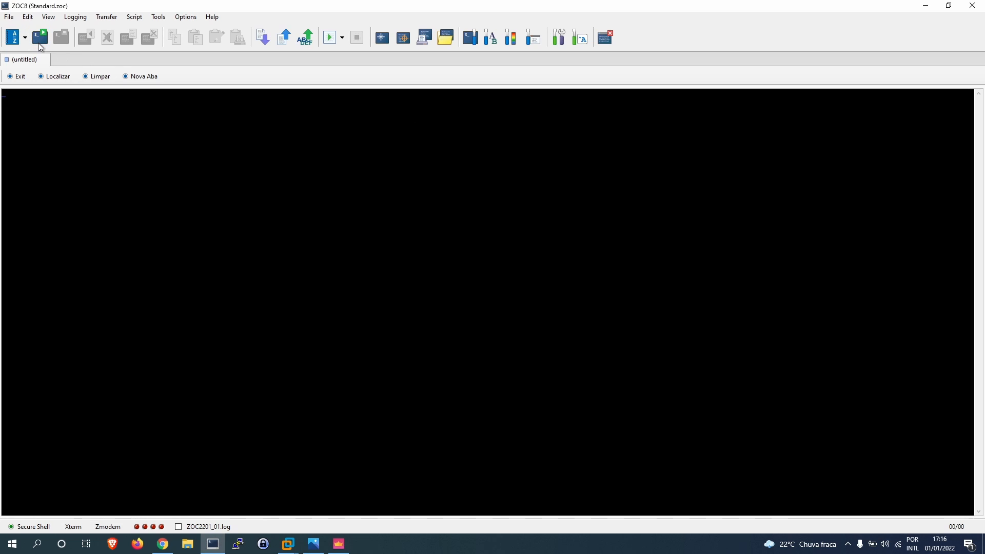
- Connect to 192.168.1.50 over SSH in ZOC as admin with the account password, and check that the prompt responds
click(40, 44)
drag(418, 182, 404, 182)
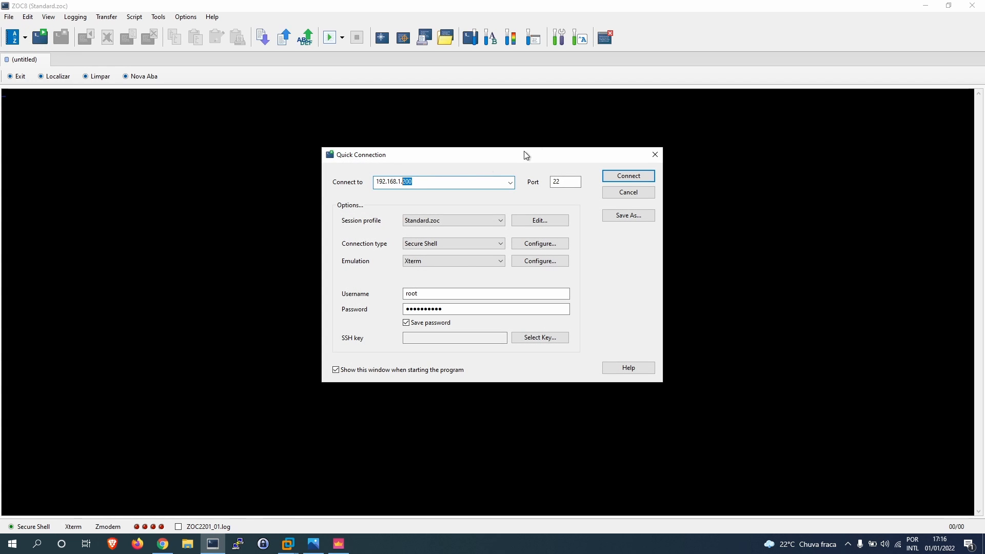
text(50)
drag(426, 293, 374, 295)
text(admin)
key(Tab)
text(**********)
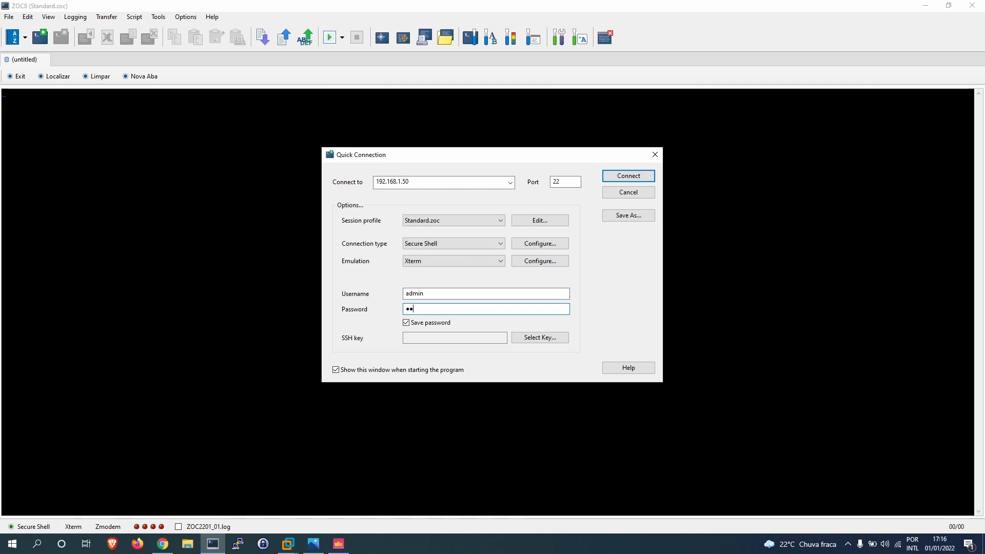
key(Return)
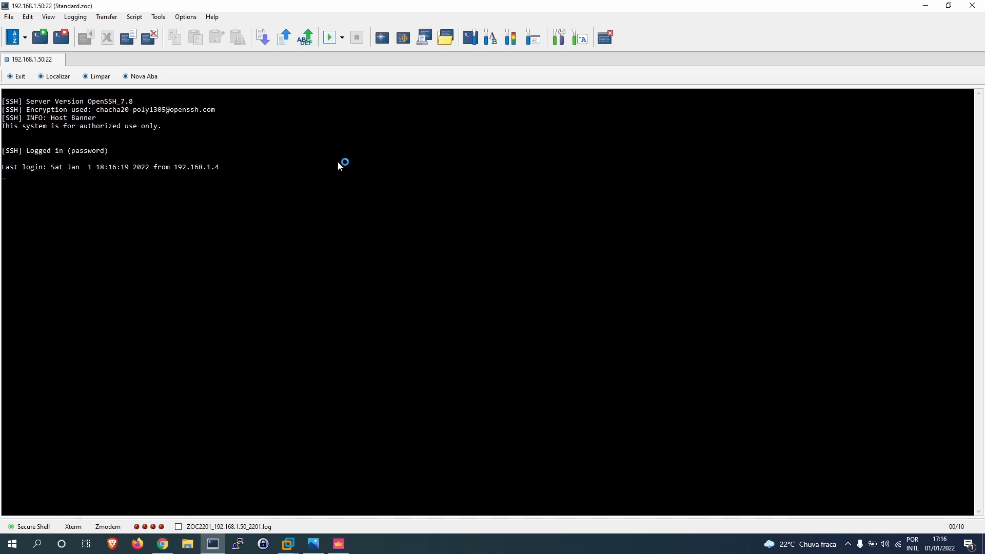
key(Return)
key(Return)
key(Return)
key(Return)
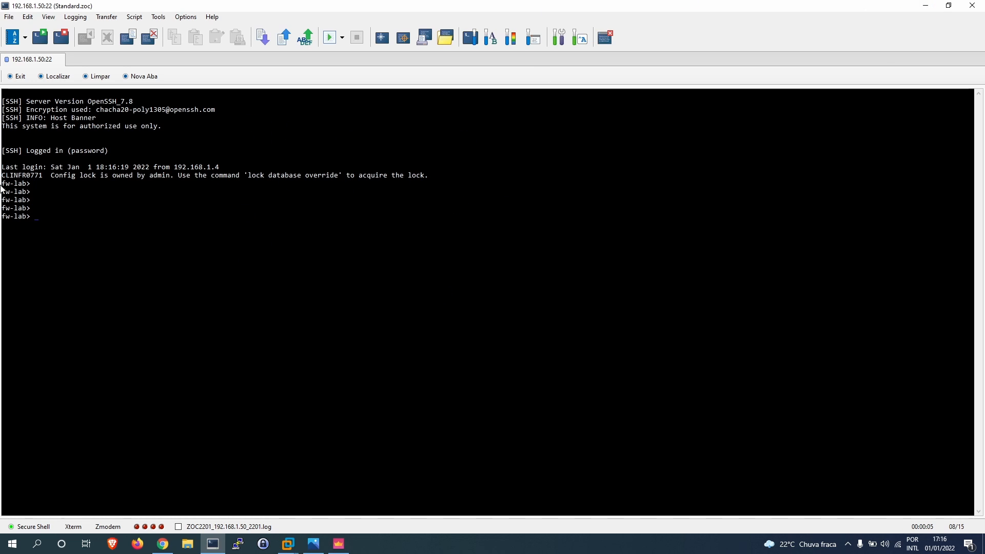
key(Return)
key(Return)
- Return to SmartConsole and add a new access rule above the Cleanup rule, named "Acesso ao firewall"
click(926, 6)
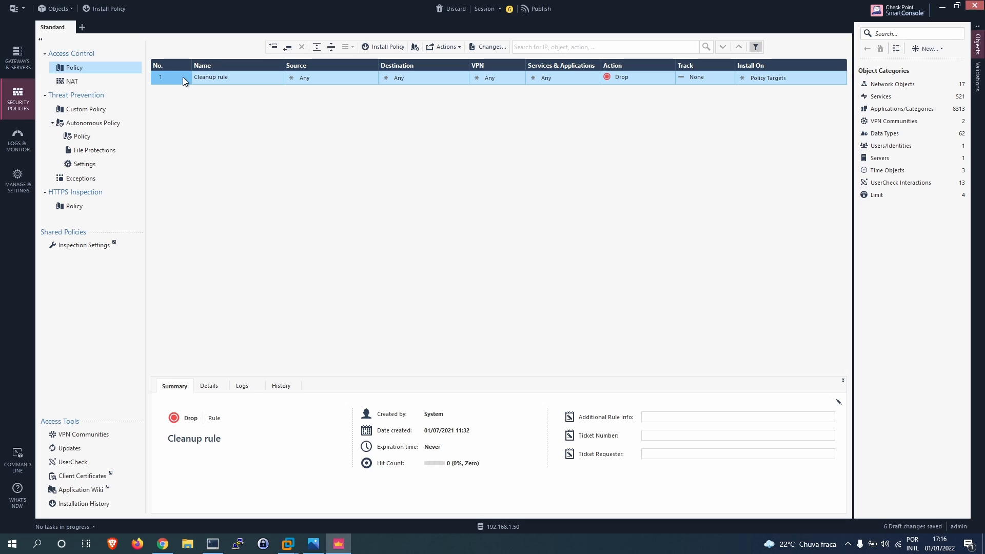
right_click(158, 77)
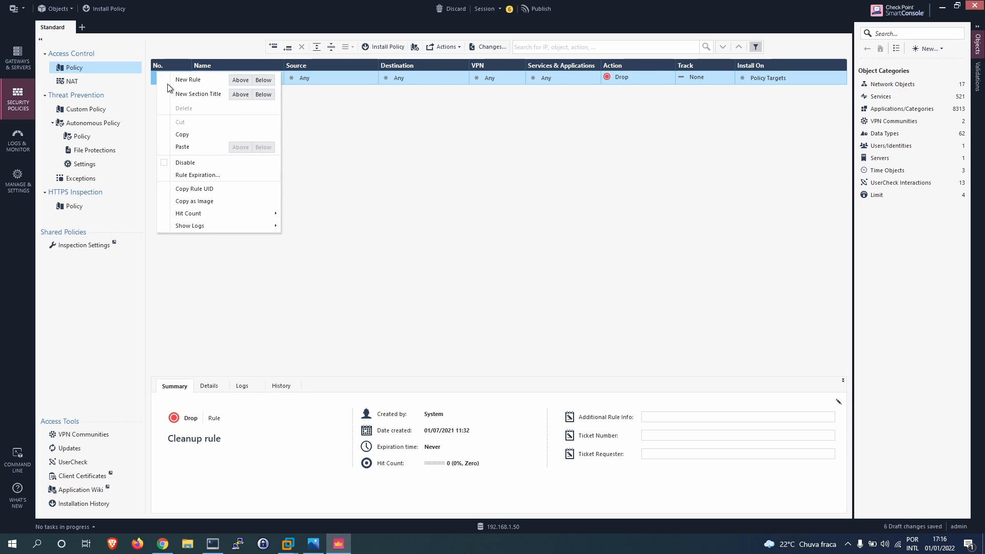
click(238, 80)
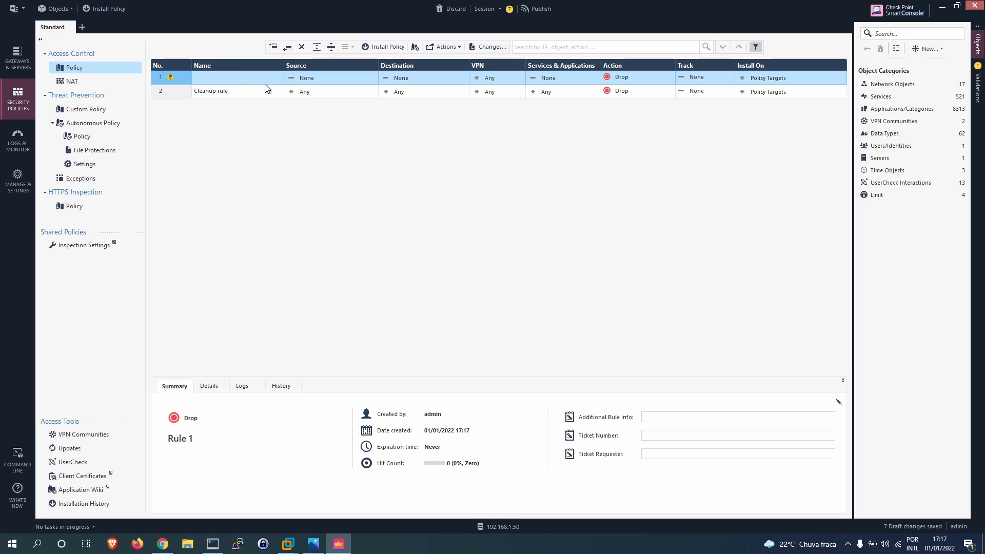
click(313, 78)
click(252, 78)
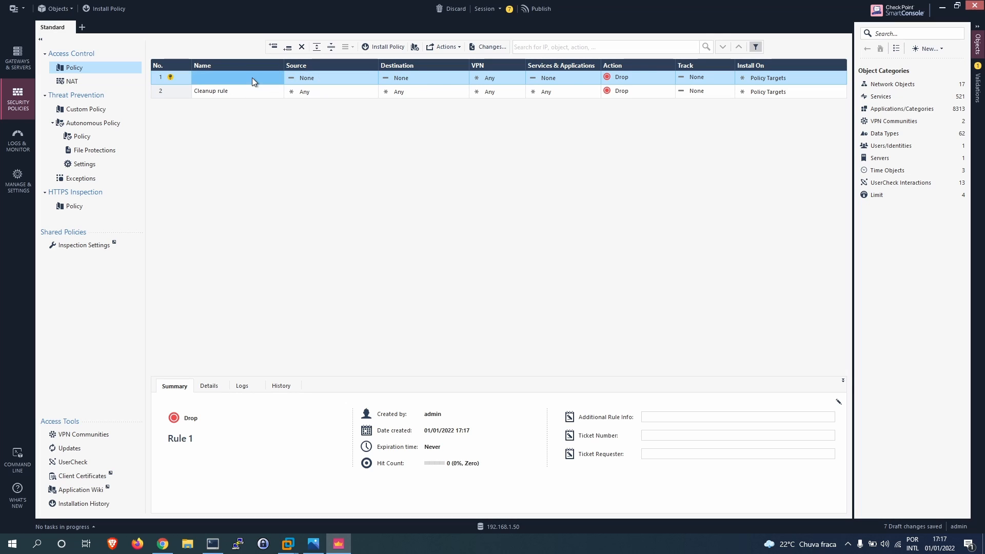
click(236, 75)
text(Acesso )
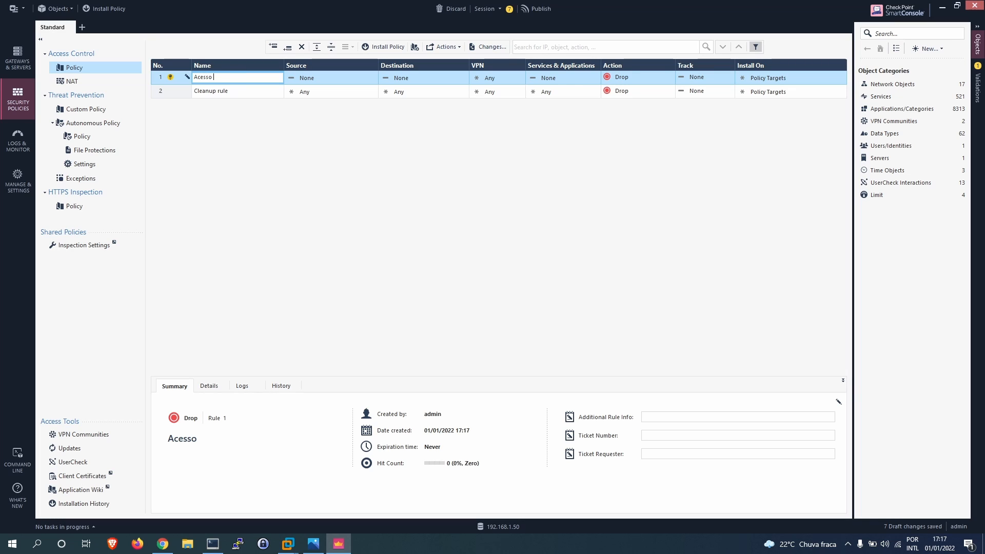
text(ao firewall)
- Set the "Acesso ao firewall" rule's source to Any, destination to fw-lab and services to Any
click(312, 80)
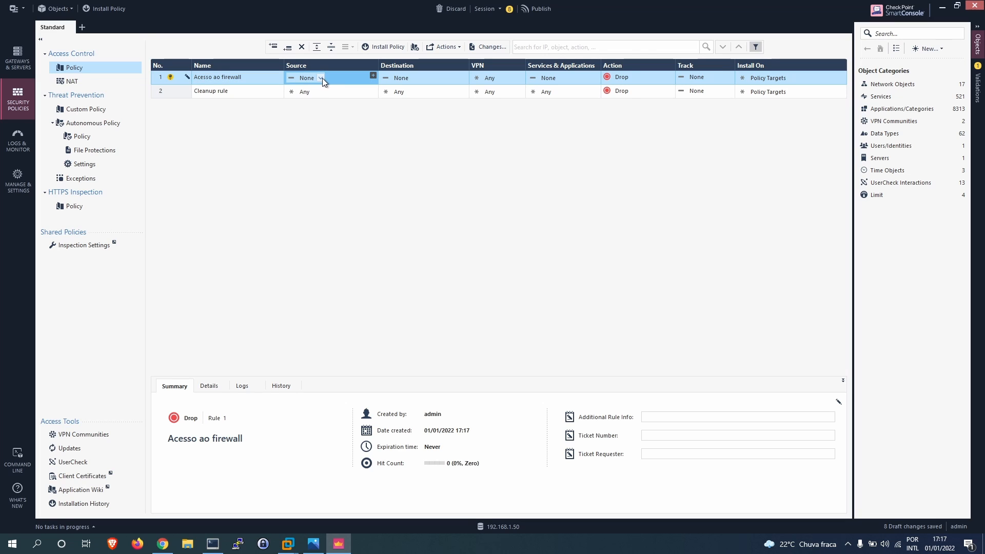
click(321, 78)
click(338, 90)
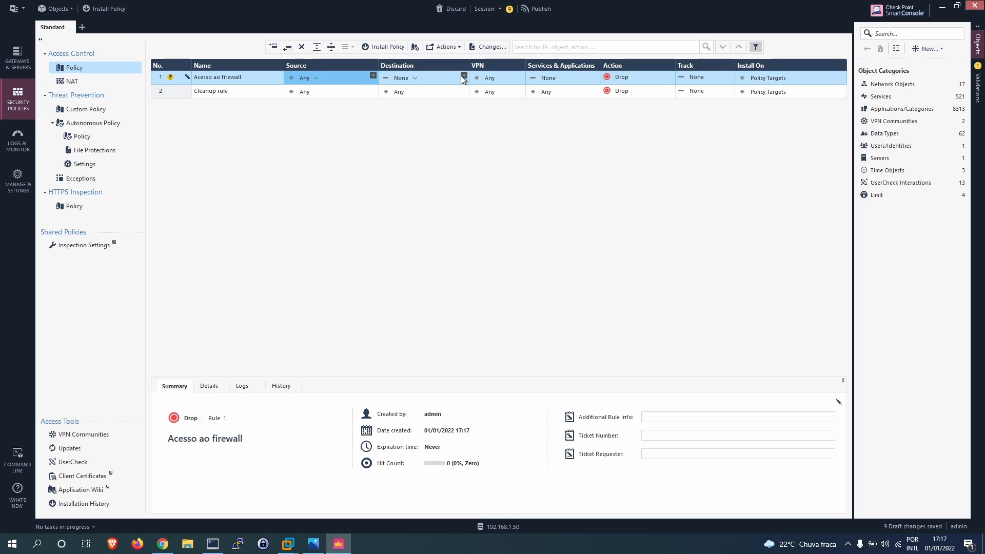
click(463, 76)
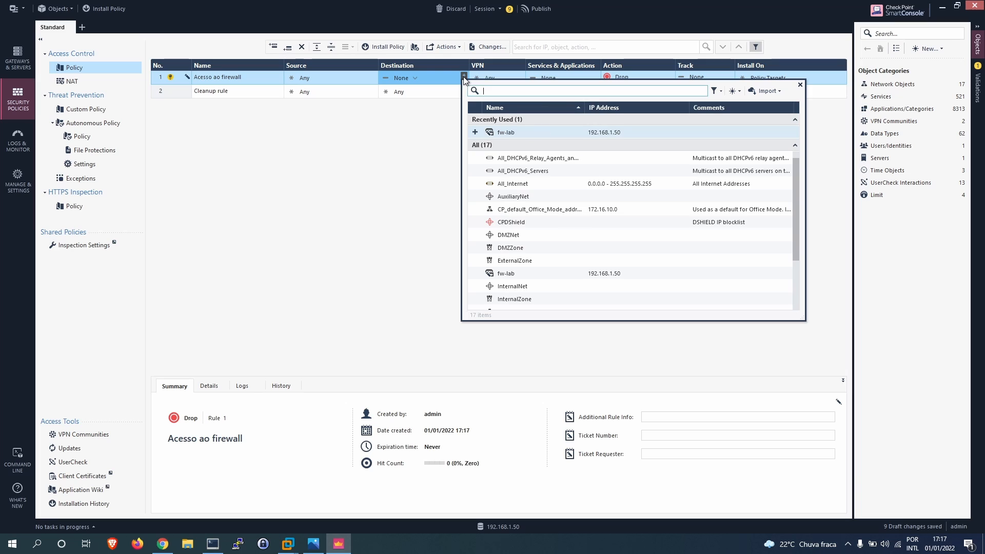
click(508, 133)
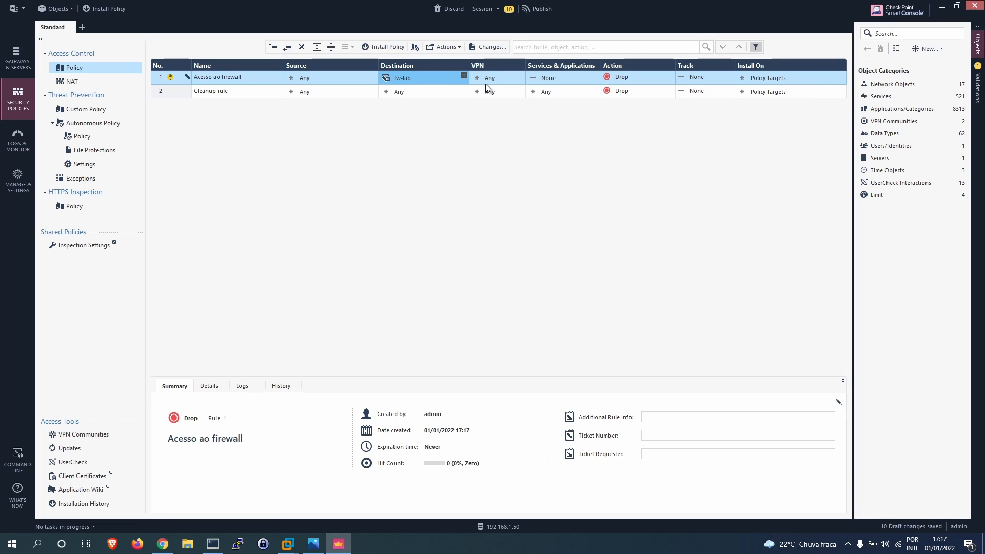
click(562, 77)
click(579, 88)
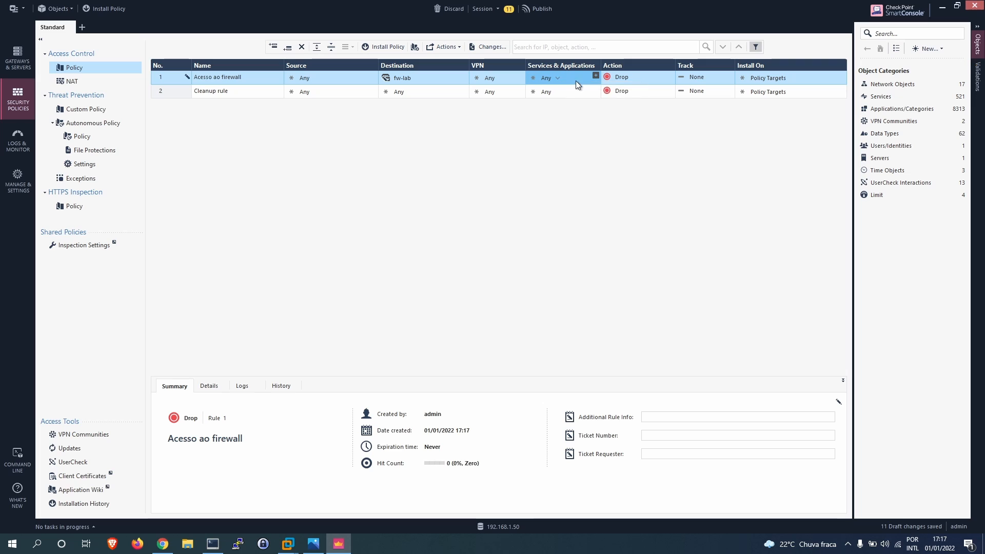
- Set the "Acesso ao firewall" rule's action to Accept and its tracking to Log
click(632, 75)
click(657, 82)
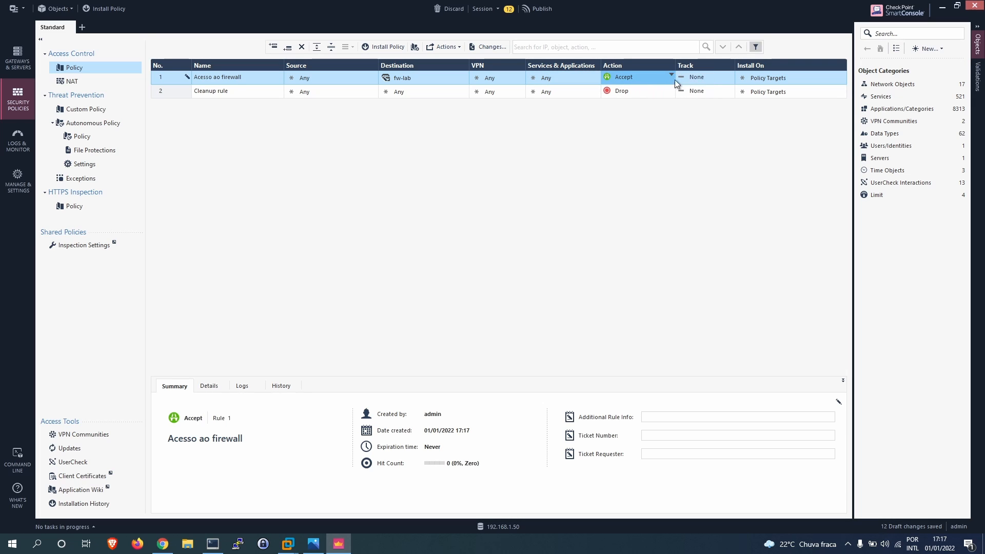
click(722, 76)
click(746, 95)
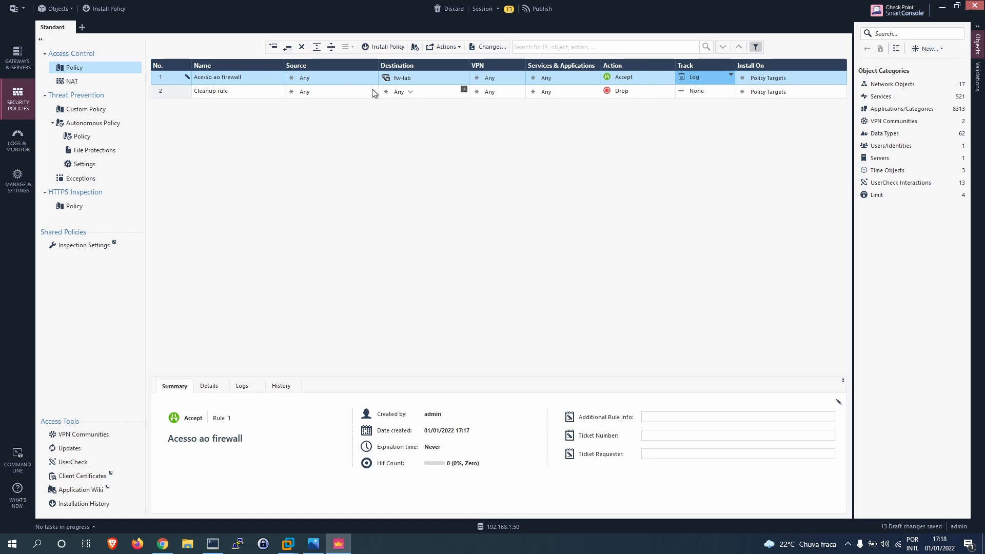
- Publish the draft changes and install the Standard policy on fw-lab with Access Control only, excluding Threat Prevention
click(117, 12)
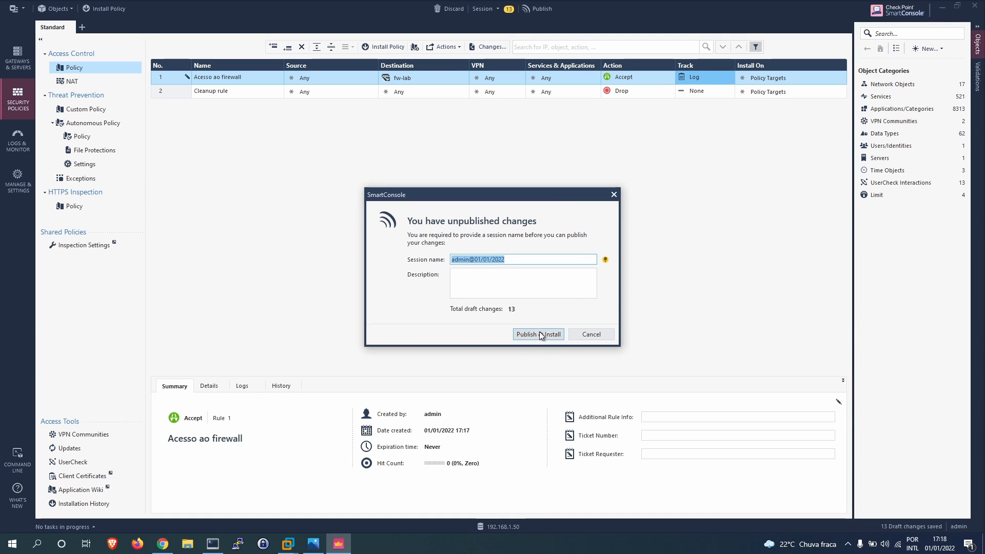
click(541, 333)
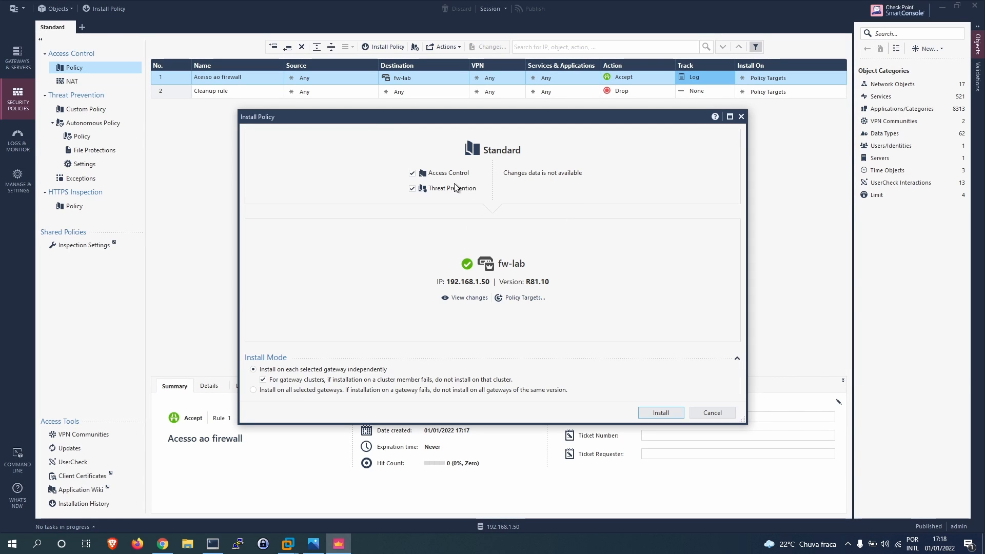
click(413, 189)
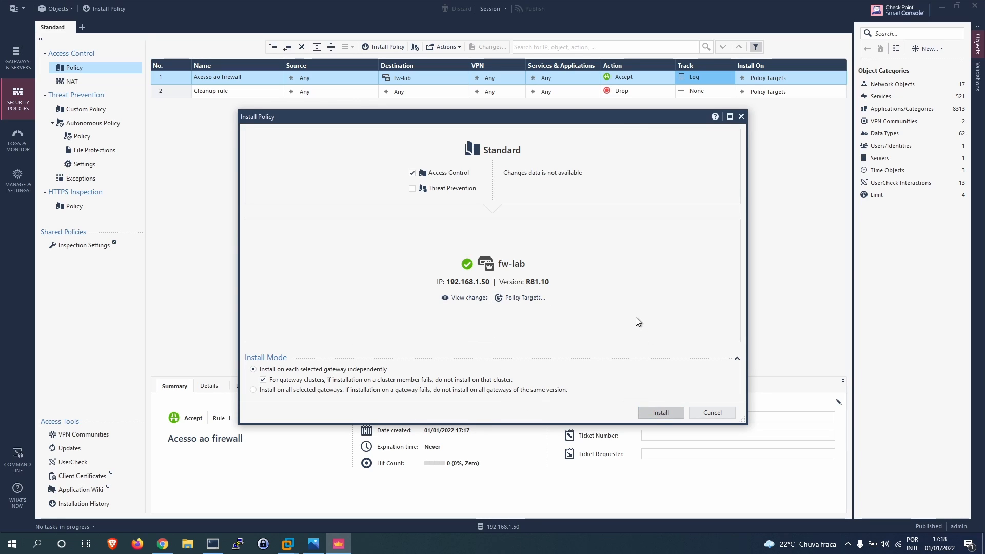
key(Return)
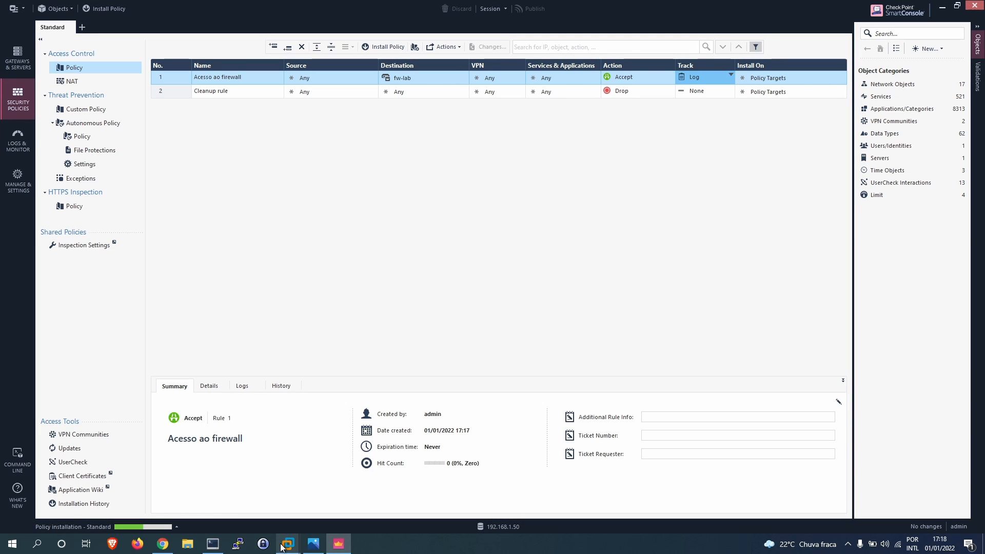
- View the process load on the Check Point R81.10 virtual machine's console in VMware Workstation and return to SmartConsole
mouse_move(297, 534)
click(304, 494)
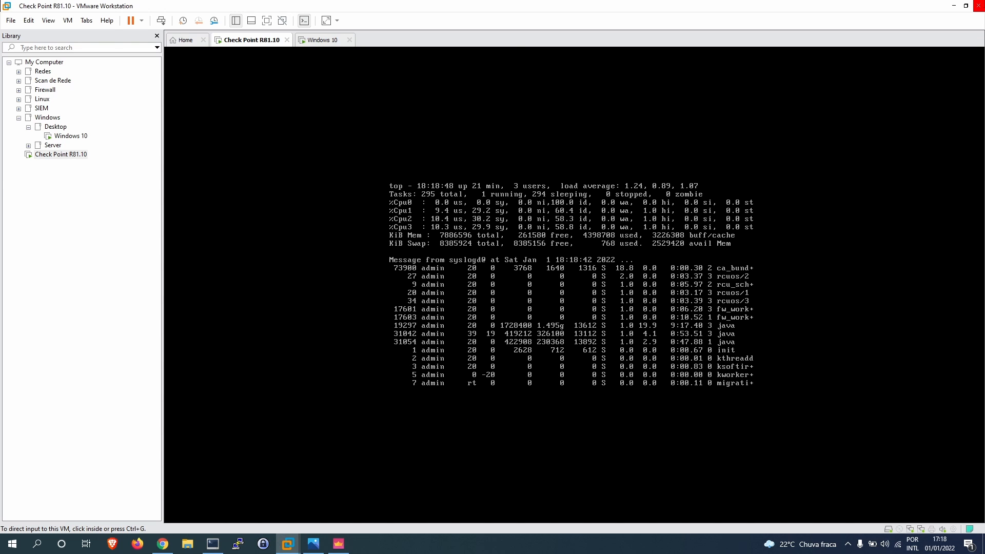
click(953, 5)
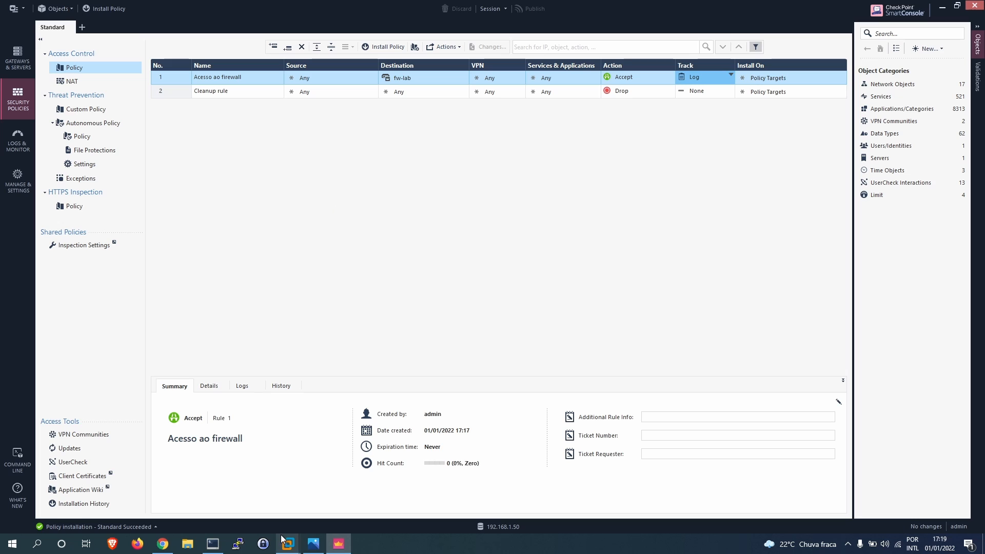
- Switch to the ZOC session on 192.168.1.50 and check that the fw-lab prompt still responds
click(213, 544)
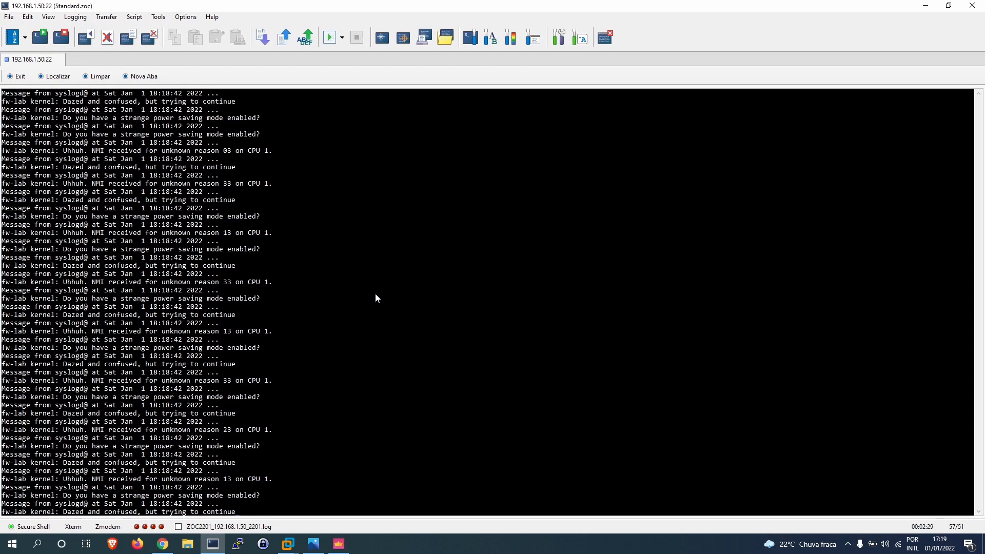
key(Return)
key(Return)
key(Return)
key(Return)
key(Return)
key(Return)
key(Return)
key(Return)
key(Return)
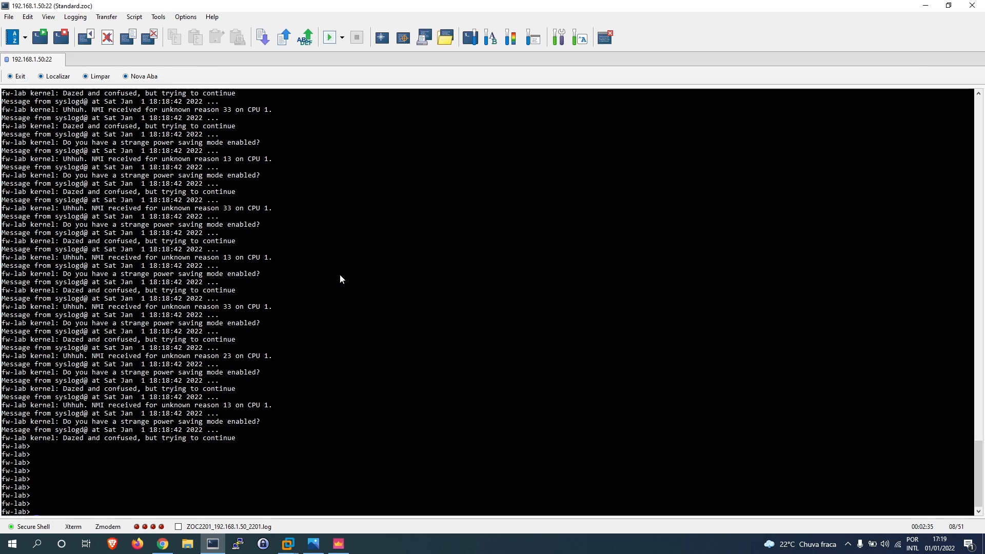
key(Return)
key(Return)
key(Return)
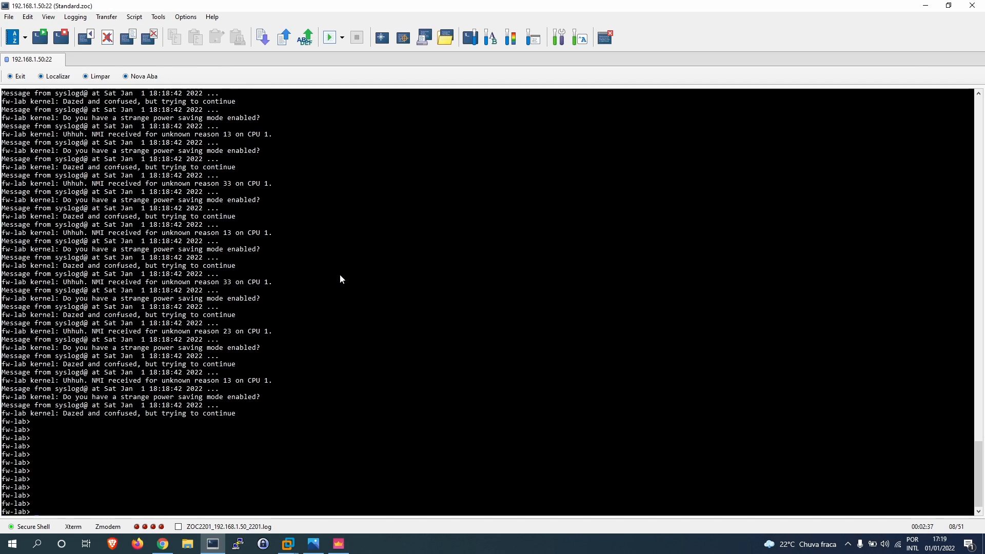
- Disconnect the SSH session, reconnect to 192.168.1.50 with the stored connection settings and check the prompt
click(66, 36)
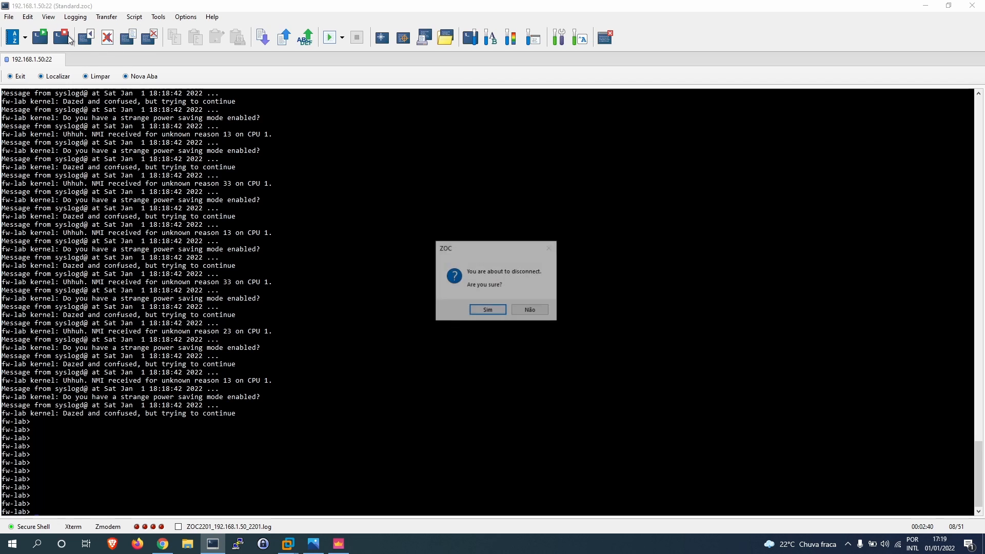
key(Return)
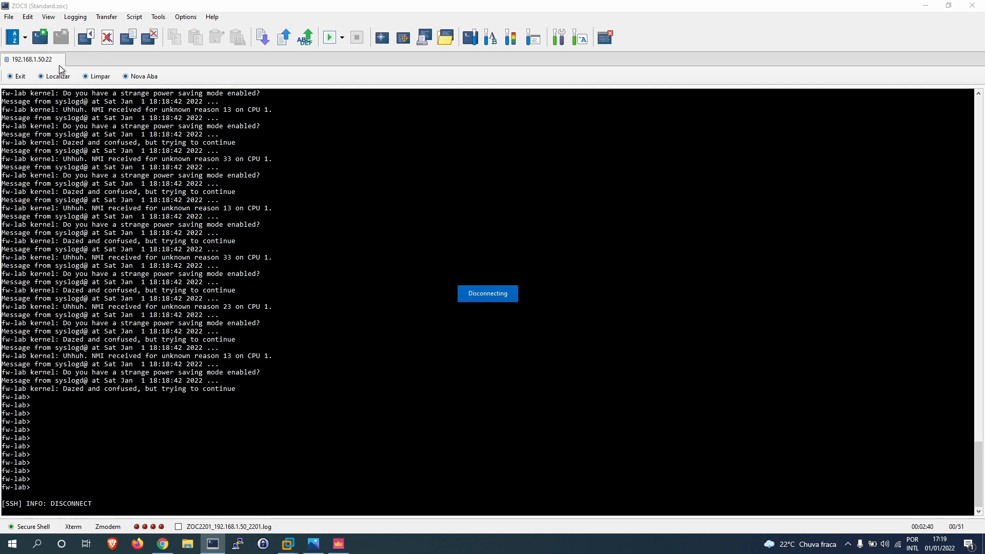
click(40, 37)
click(622, 181)
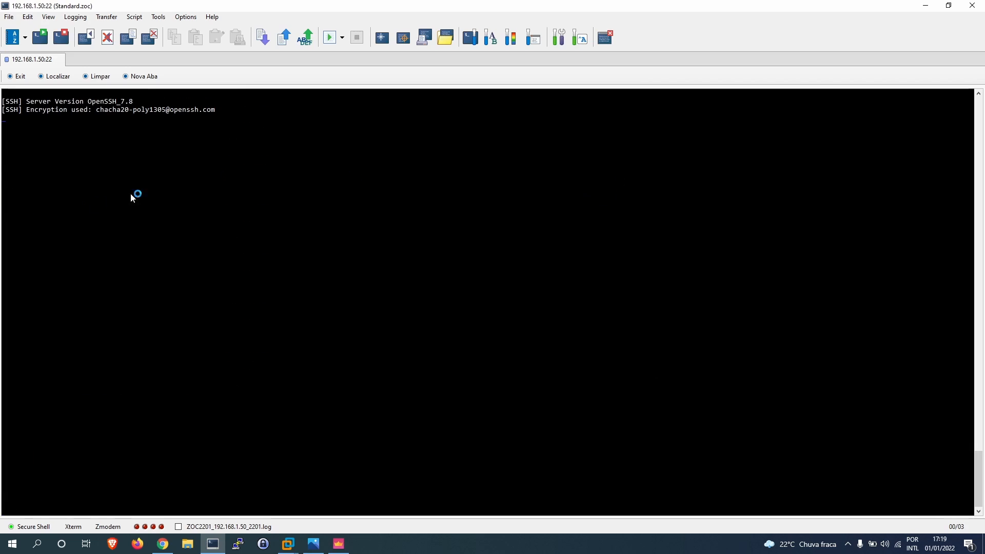
key(Return)
key(Return)
key(Return)
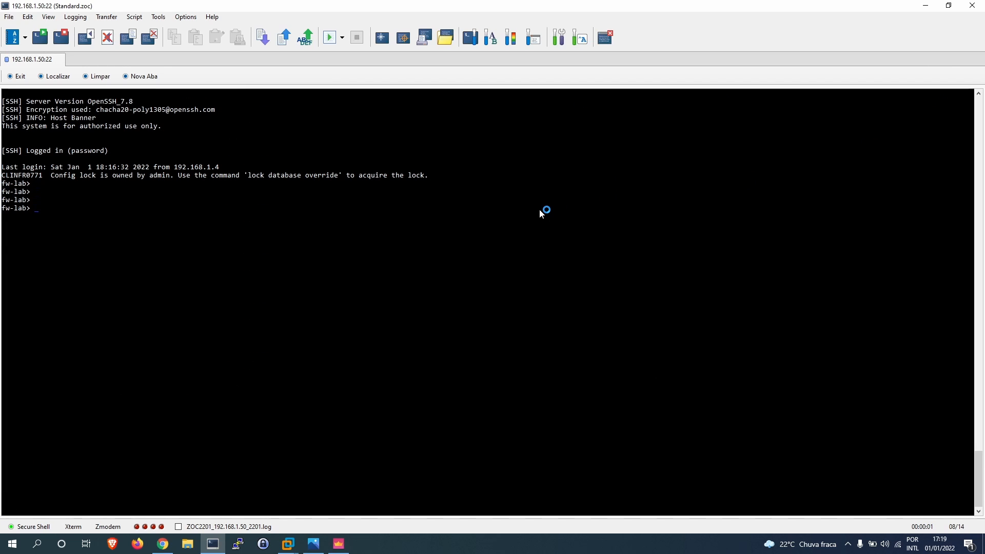
- Switch to the Windows 10 virtual machine in VMware Workstation and open its network connections with ncpa.cpl
click(925, 7)
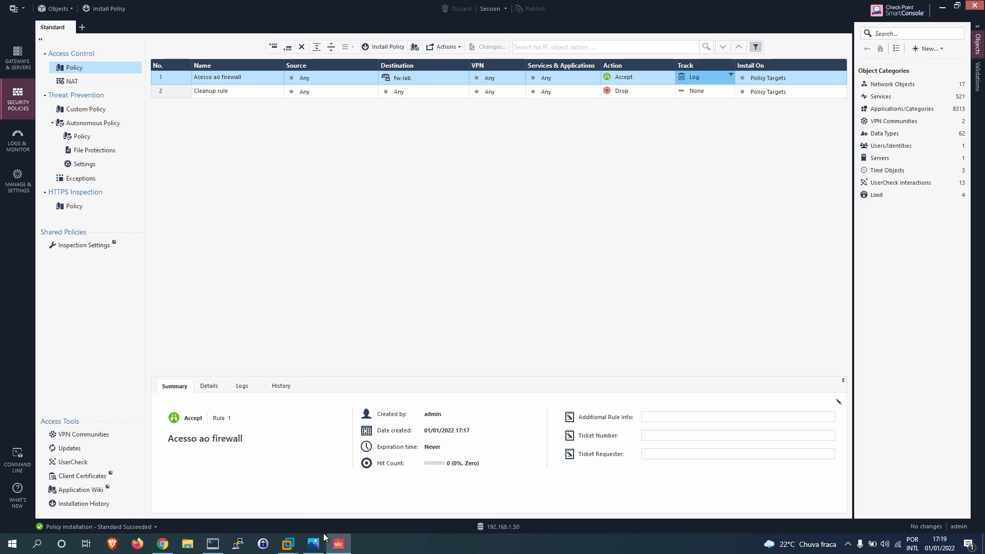
mouse_move(288, 543)
click(427, 445)
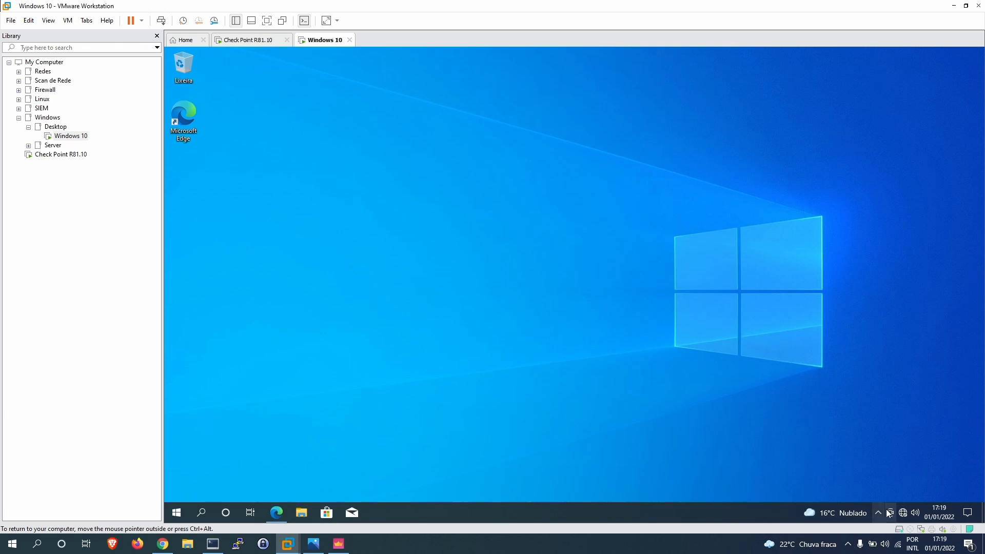
key(super+r)
text(ncpa.cpl)
key(Return)
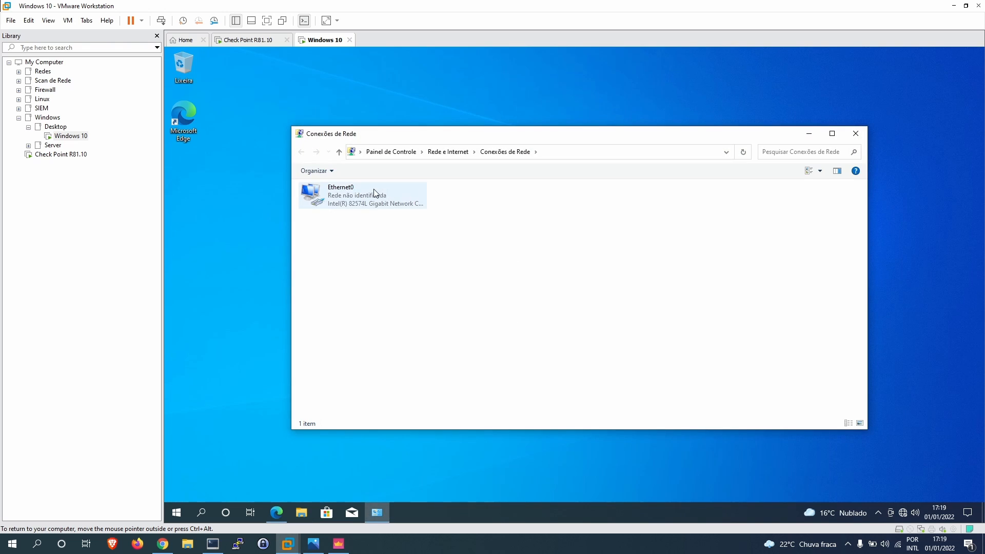
- Open the TCP/IPv4 properties of the Ethernet0 adapter and choose to use a manually specified IP address
right_click(375, 193)
click(413, 289)
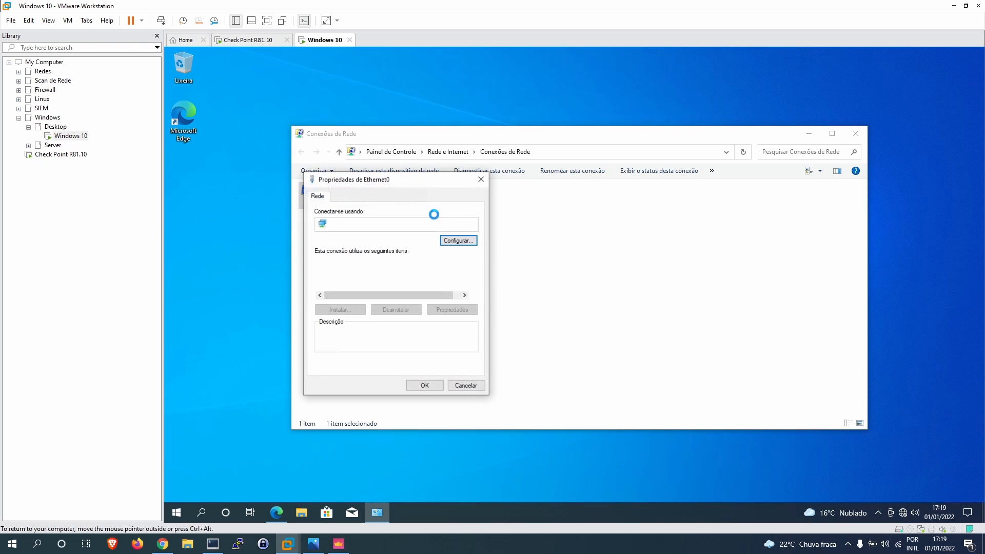
click(473, 286)
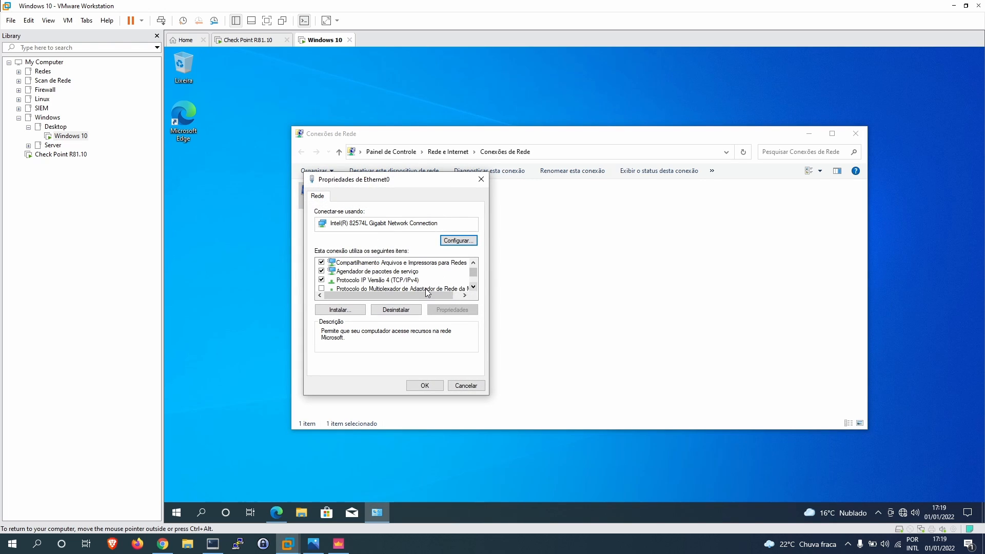
click(377, 280)
click(457, 311)
click(360, 292)
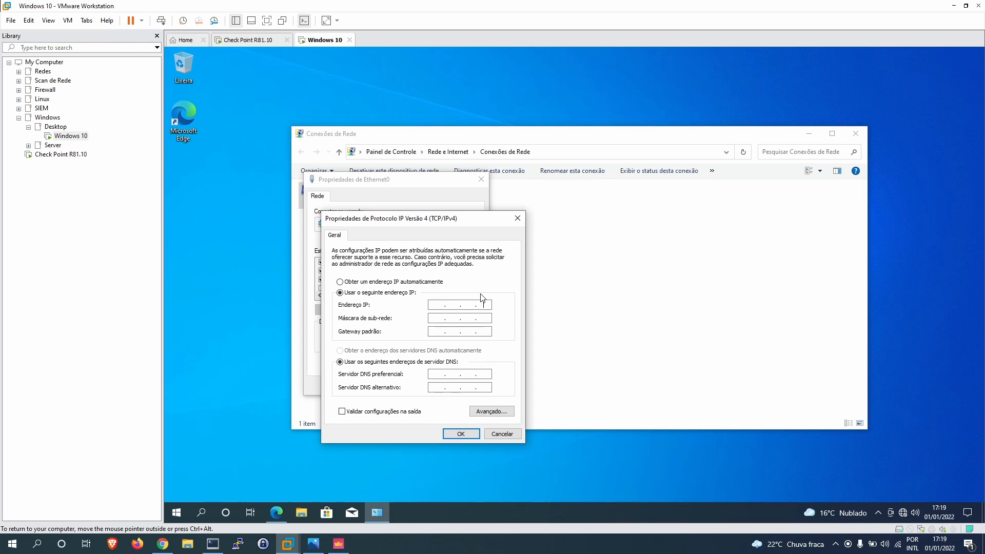
- Set Ethernet0's IP address to 10.0.0.10, complete the subnet mask and gateway settings, apply them, and close the network connections window
key(Num_Lock)
text(10.0.0.10)
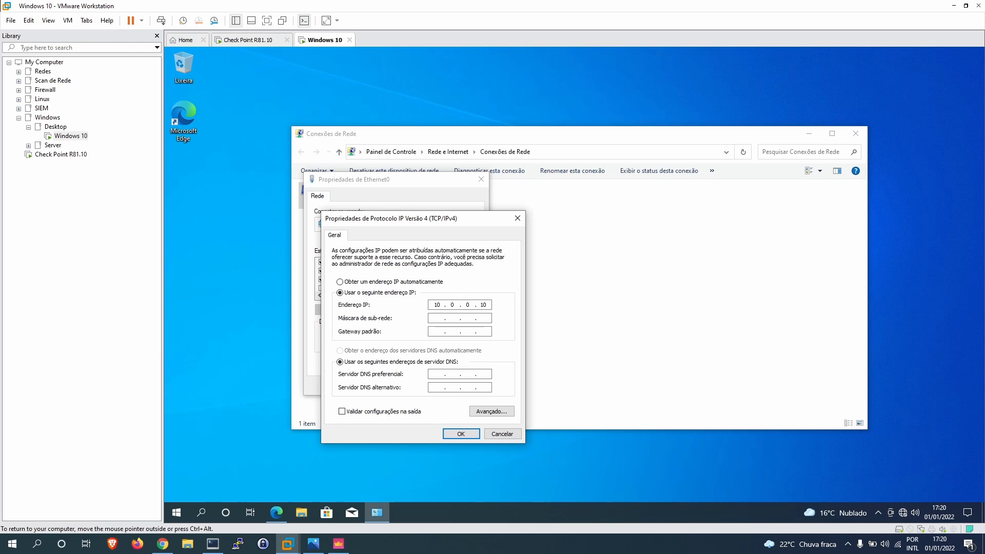
key(Tab)
text(25)
key(Tab)
key(Tab)
click(460, 434)
click(442, 386)
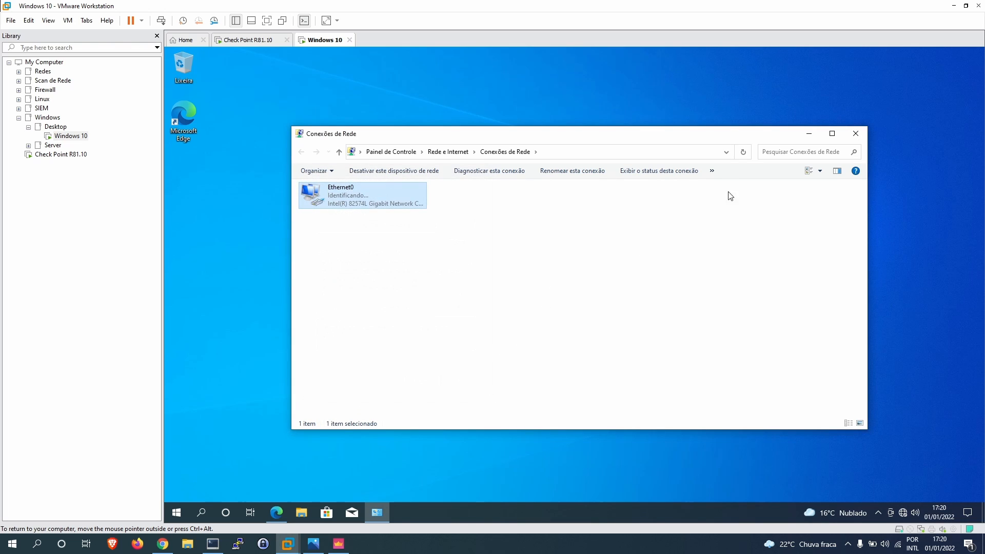
click(856, 133)
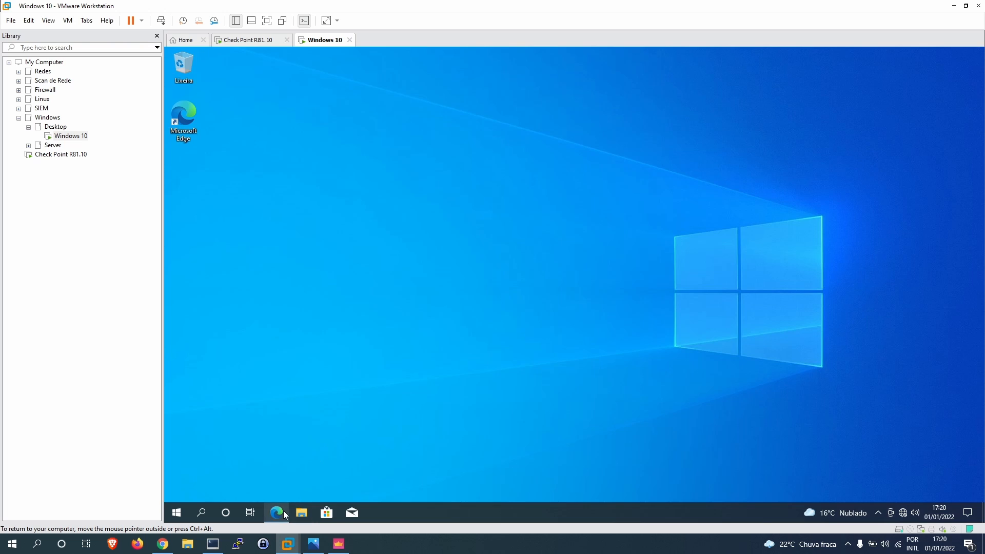
- Bring up Microsoft Edge in the Windows 10 virtual machine and select its current web address for replacement
click(284, 511)
click(345, 72)
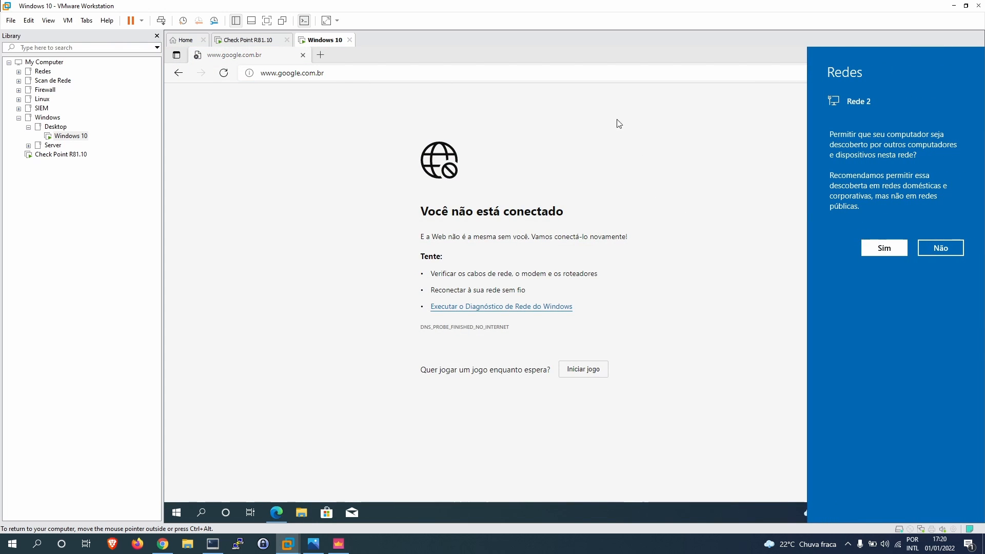
click(469, 78)
double_click(388, 71)
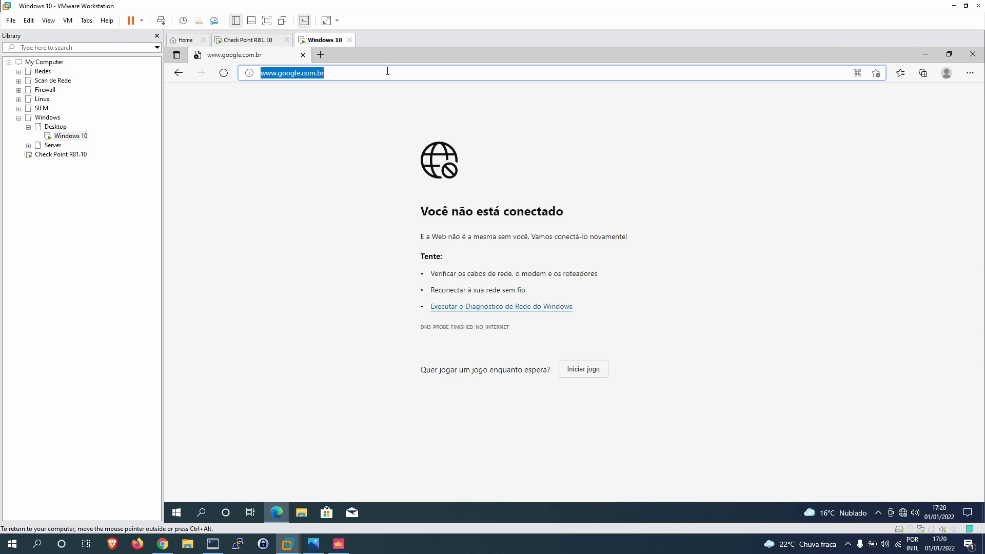
text(192.1)
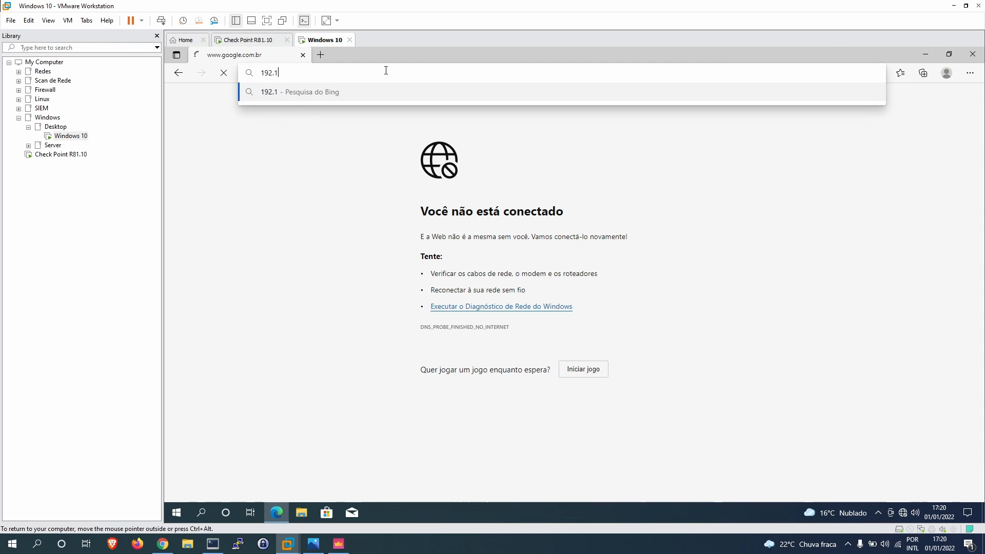
text(68.1.)
key(BackSpace)
key(BackSpace)
key(BackSpace)
key(BackSpace)
key(BackSpace)
key(BackSpace)
key(BackSpace)
key(BackSpace)
key(BackSpace)
key(BackSpace)
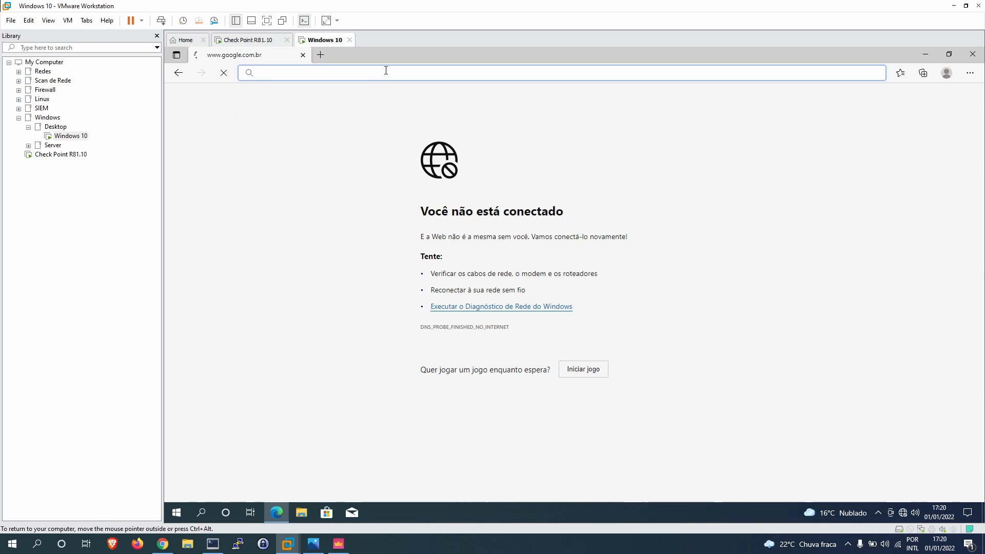
text(httpsÇ;;)
key(BackSpace)
key(BackSpace)
key(BackSpace)
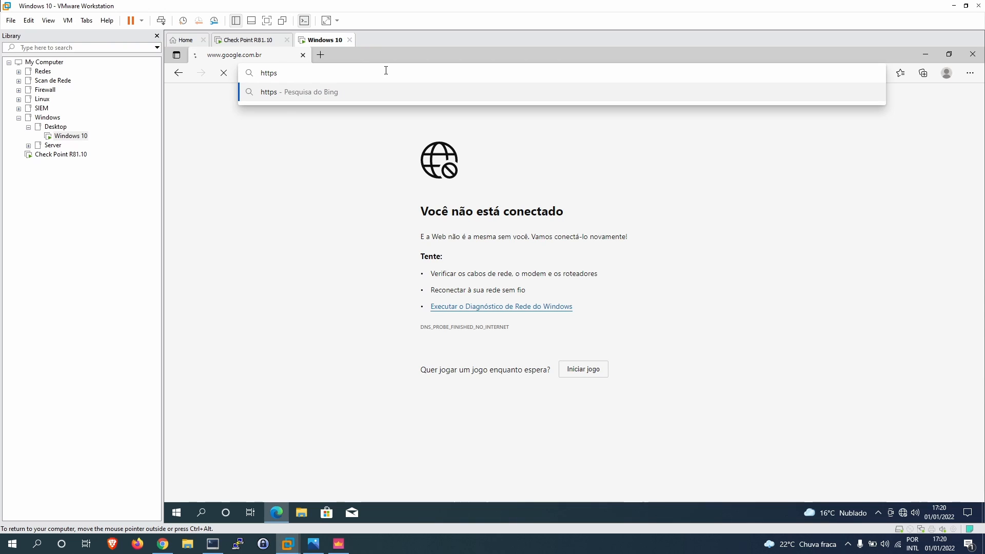
text(:;;)
key(BackSpace)
key(BackSpace)
text(//10.0.0.)
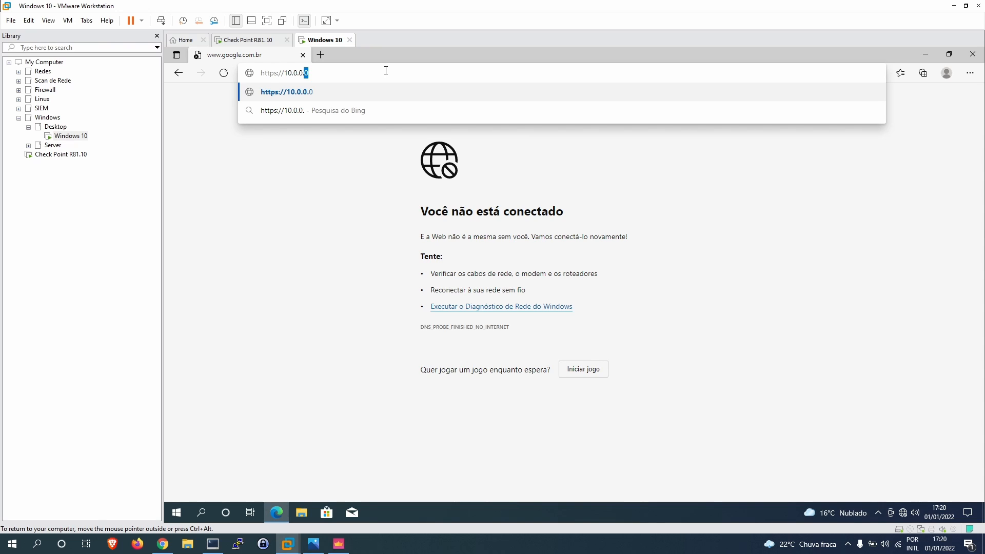
text(1)
key(Return)
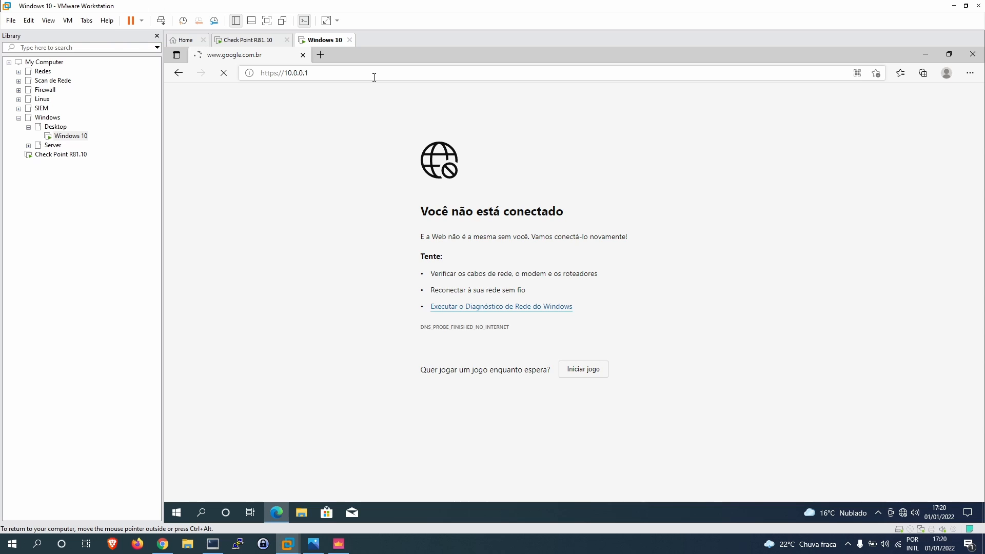
click(325, 56)
text(www)
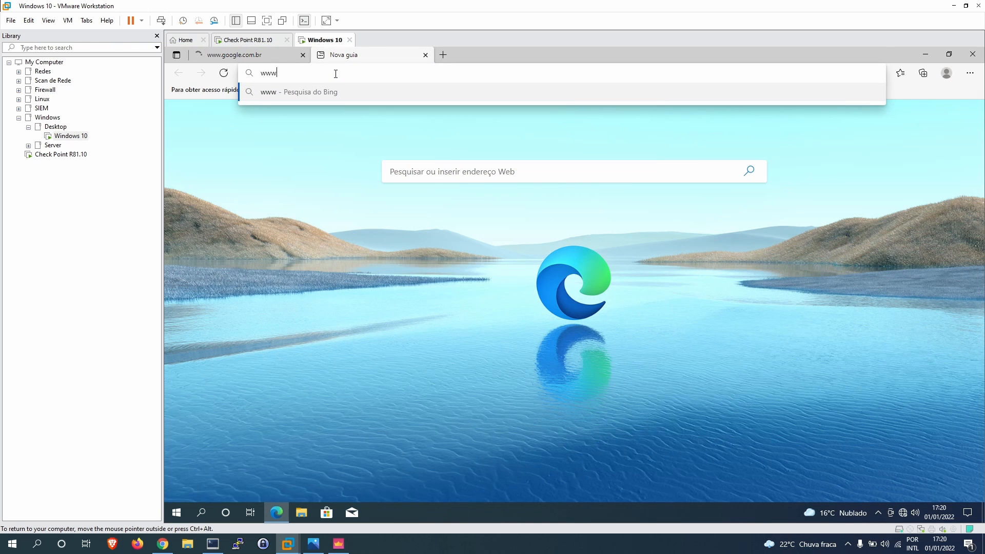
text(.google.com.br)
key(Return)
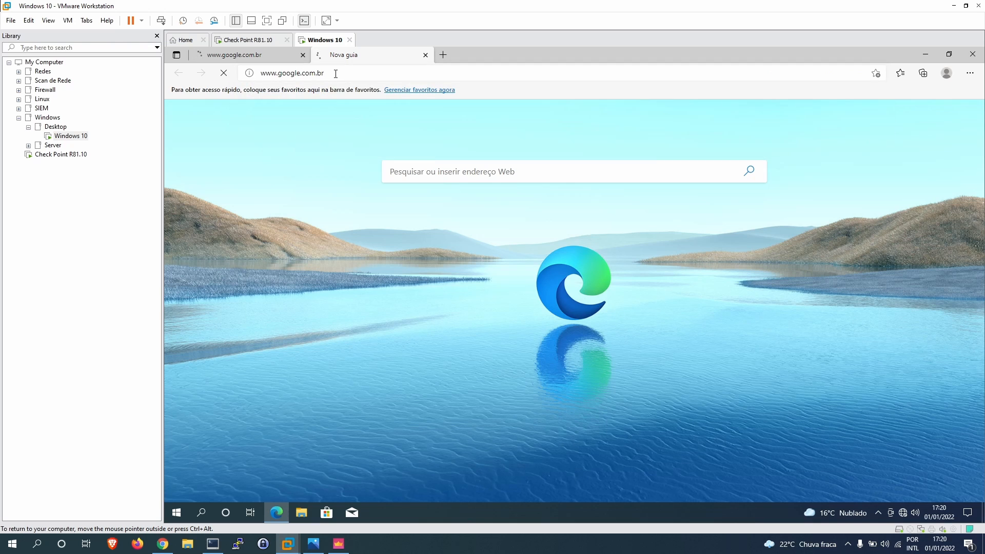
- Return to the 10.0.0.1 page, proceed past the certificate warning, and log in to the Gaia Portal as admin with the account password
click(245, 57)
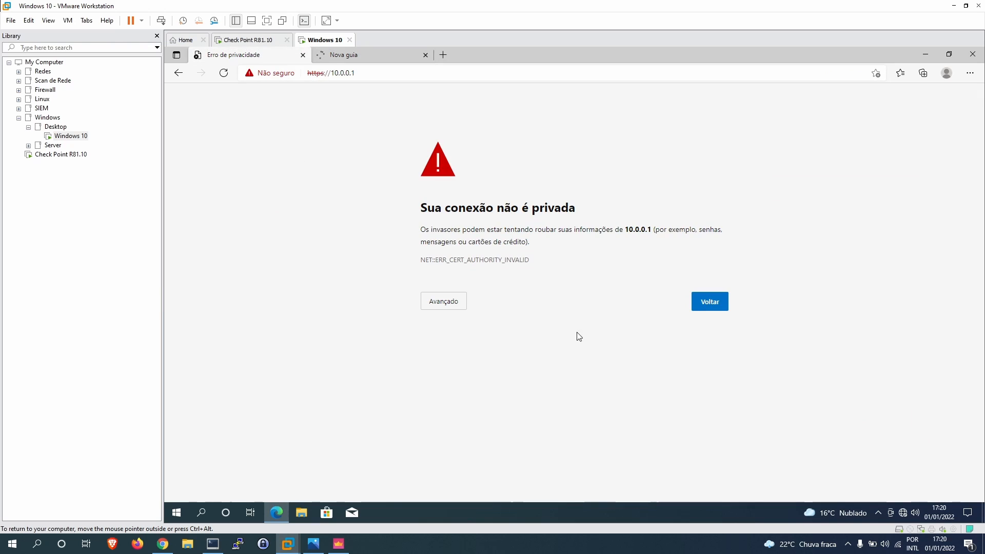
click(440, 305)
click(476, 380)
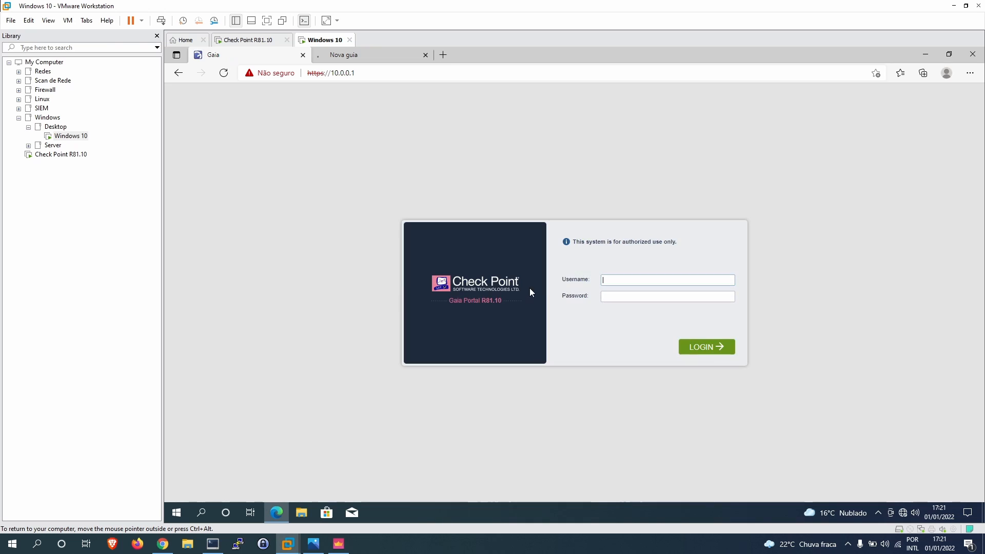
click(618, 294)
key(Return)
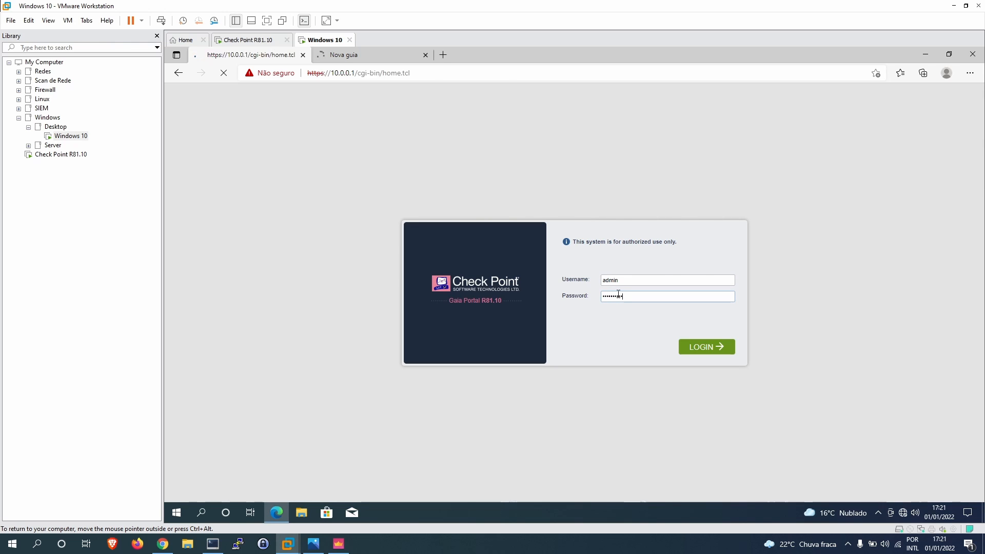
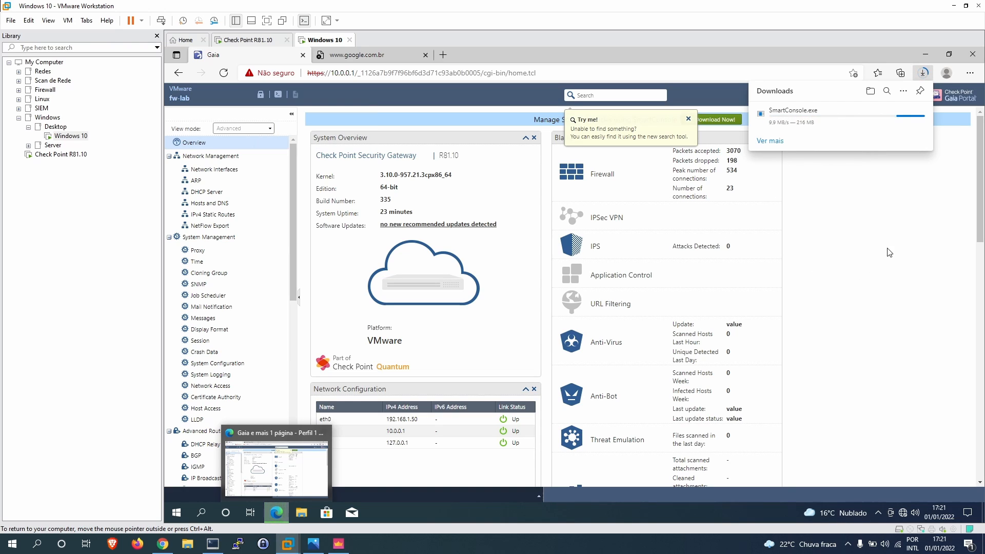
- Switch to SmartConsole and look at the available options for the Acesso ao firewall rule in the Access Control policy
click(346, 540)
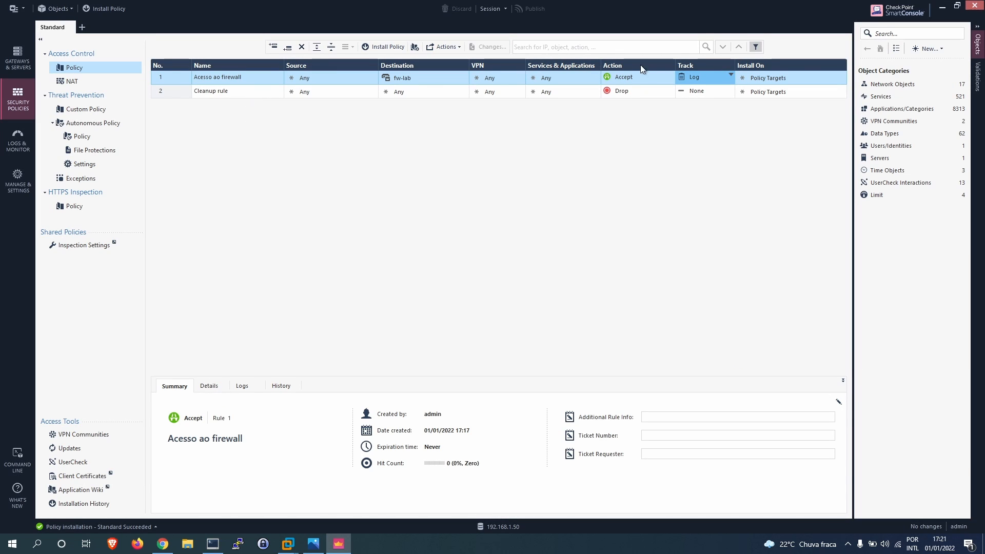
right_click(177, 82)
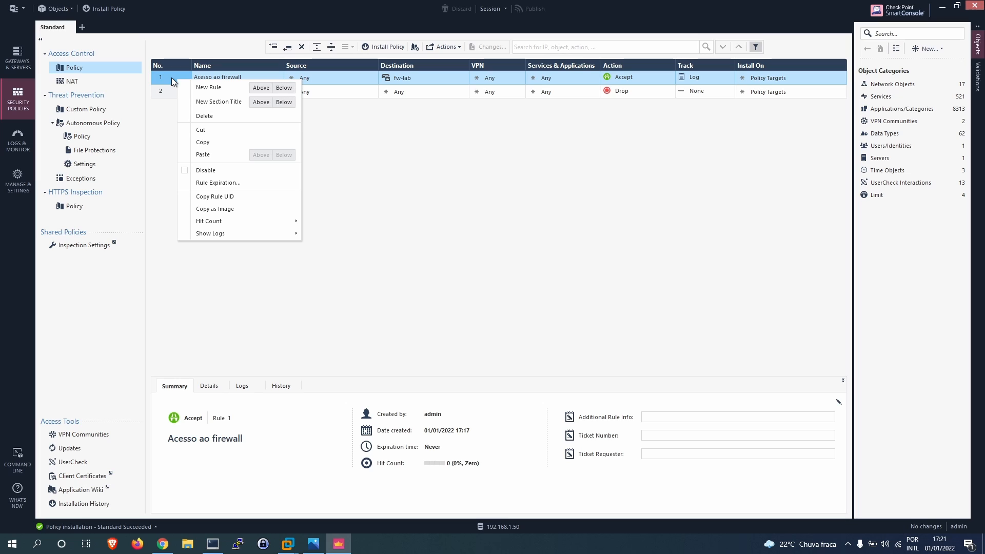
click(172, 76)
right_click(171, 76)
click(166, 78)
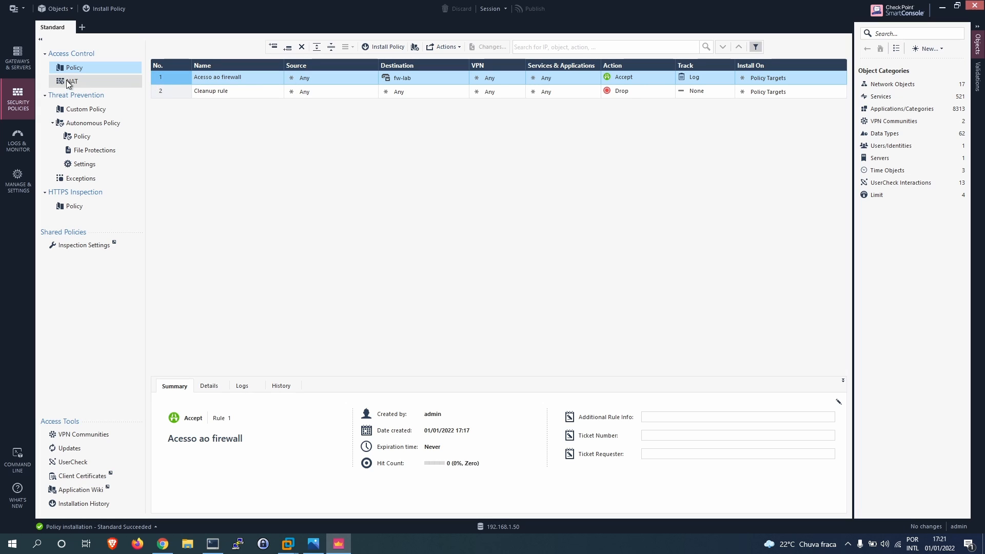
- Open the fw-lab gateway object from the gateways list and bring up the eth0 interface in its network management settings
click(17, 59)
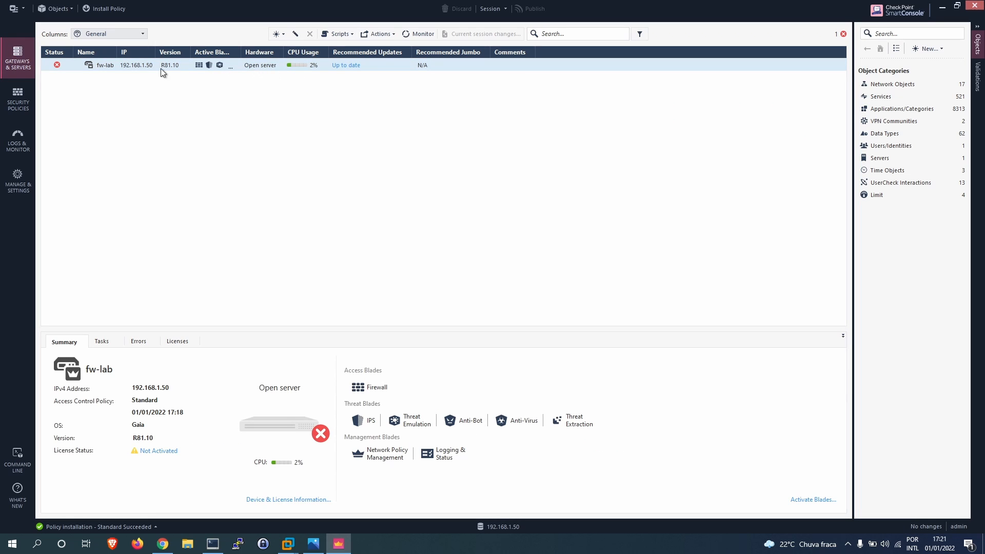
click(125, 67)
double_click(125, 66)
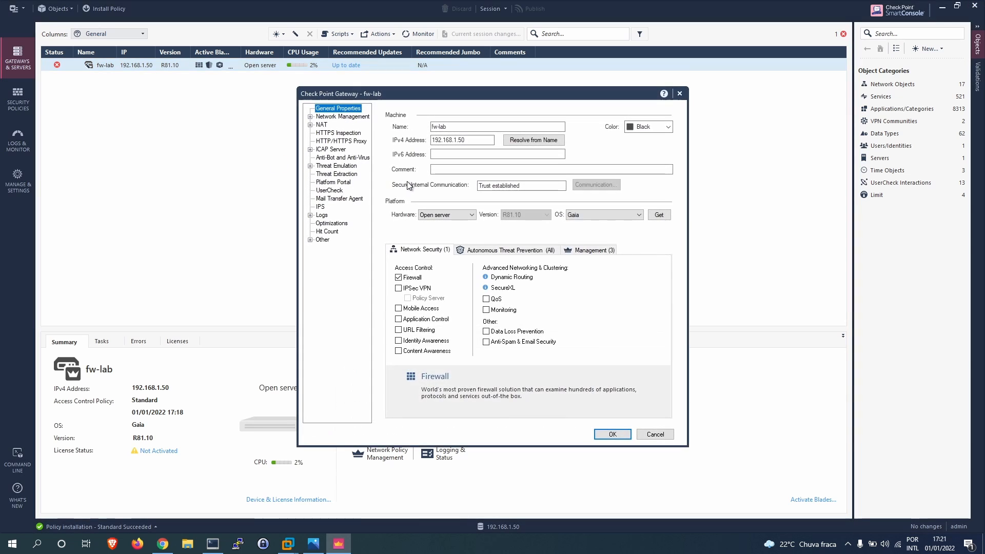
click(310, 116)
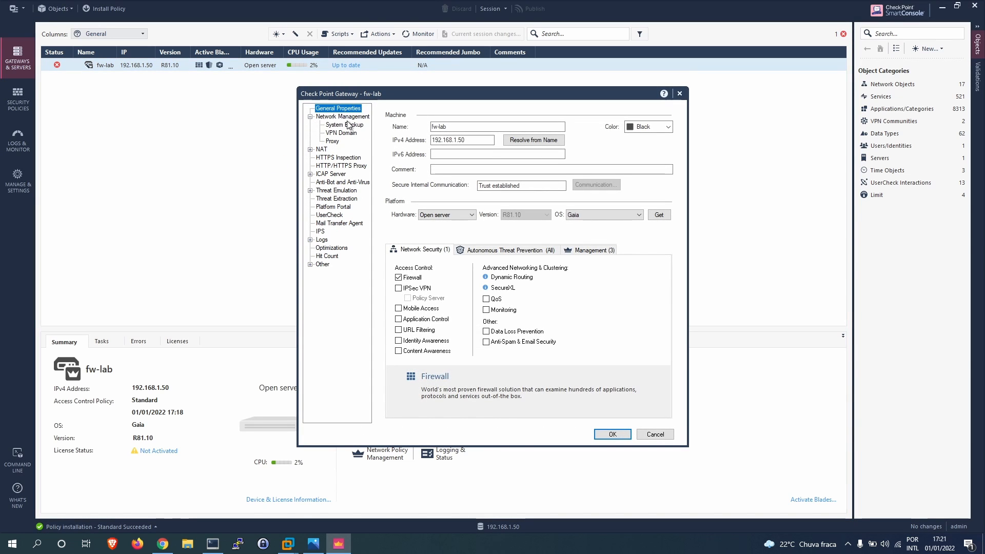
click(339, 117)
click(441, 149)
double_click(442, 149)
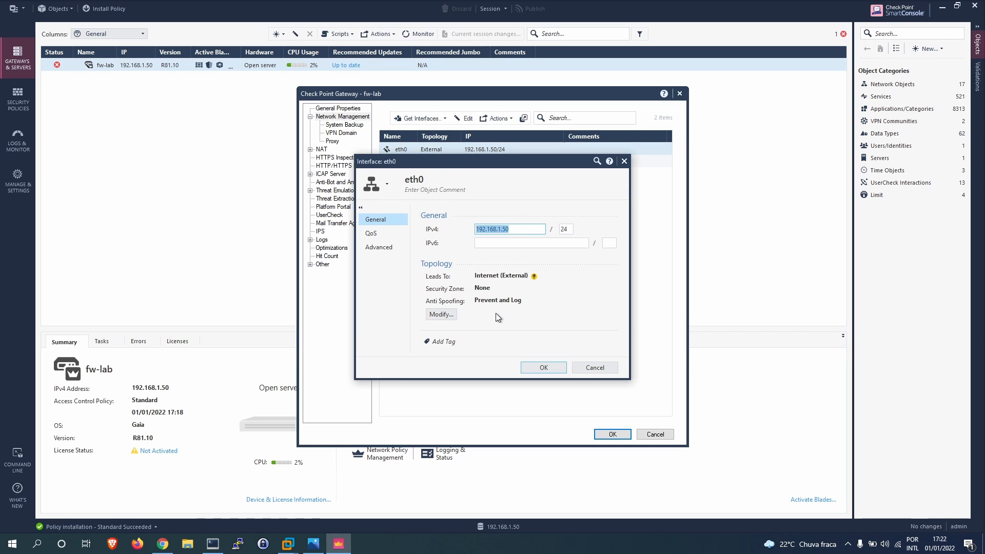
- Assign the user-defined security zone ExternalZone to eth0 in its topology settings and save the interface
click(441, 315)
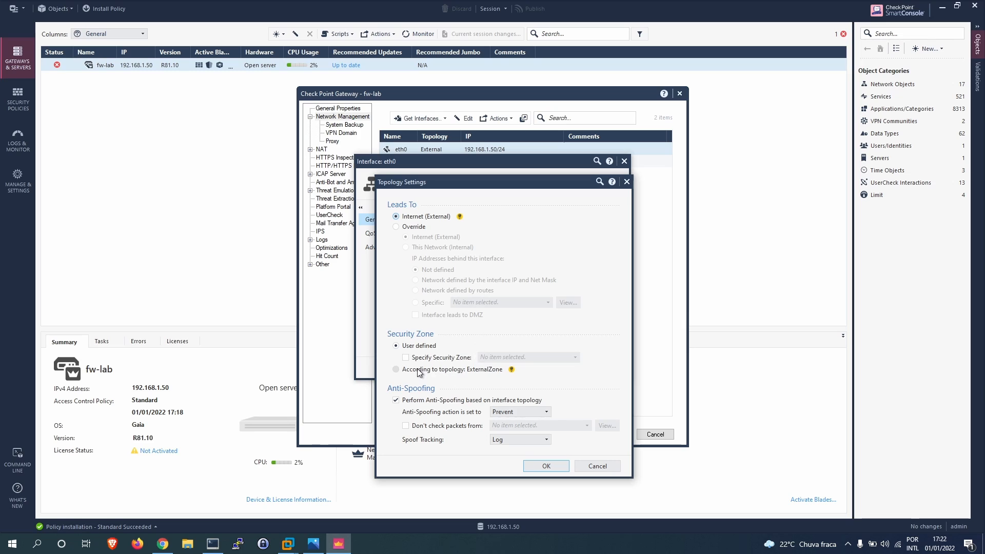
click(407, 358)
click(513, 358)
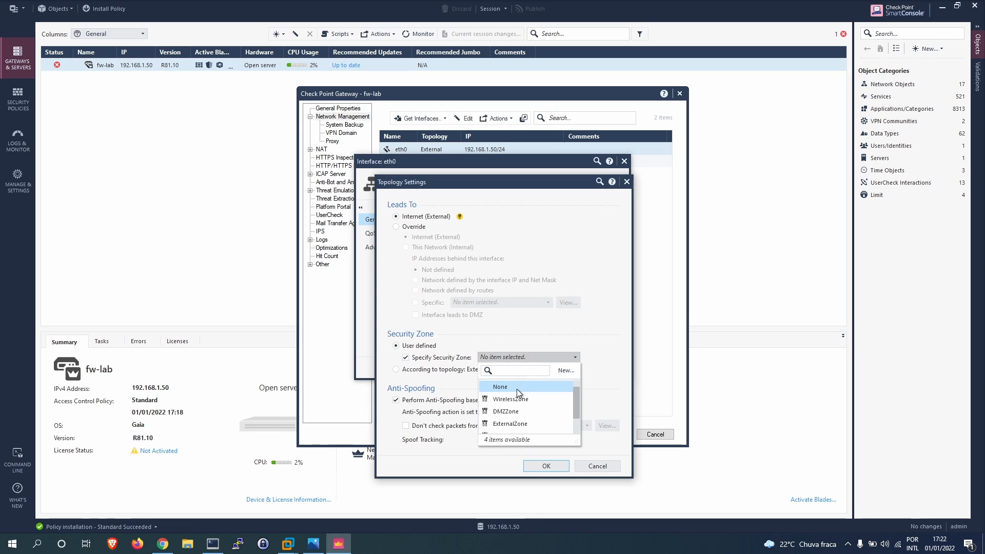
click(524, 423)
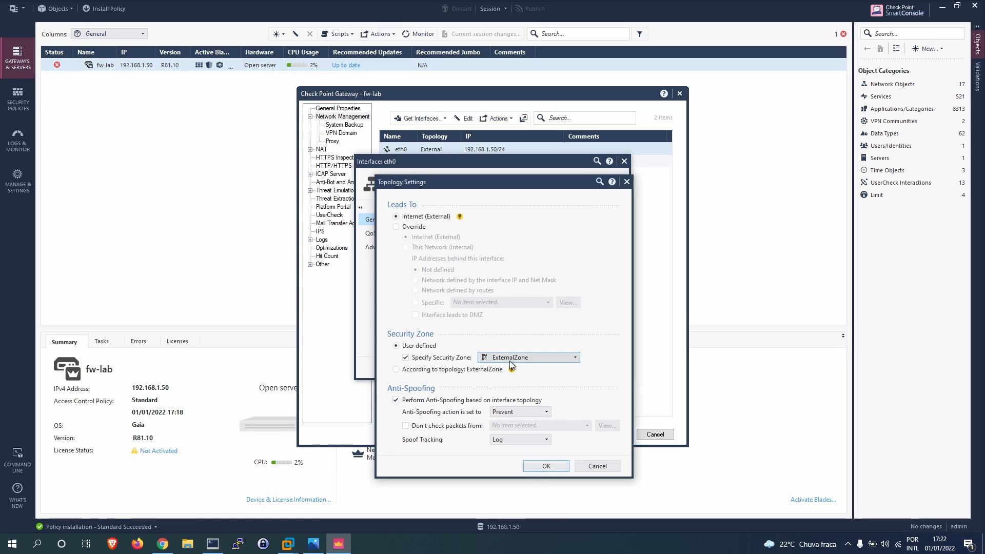
click(536, 468)
click(543, 366)
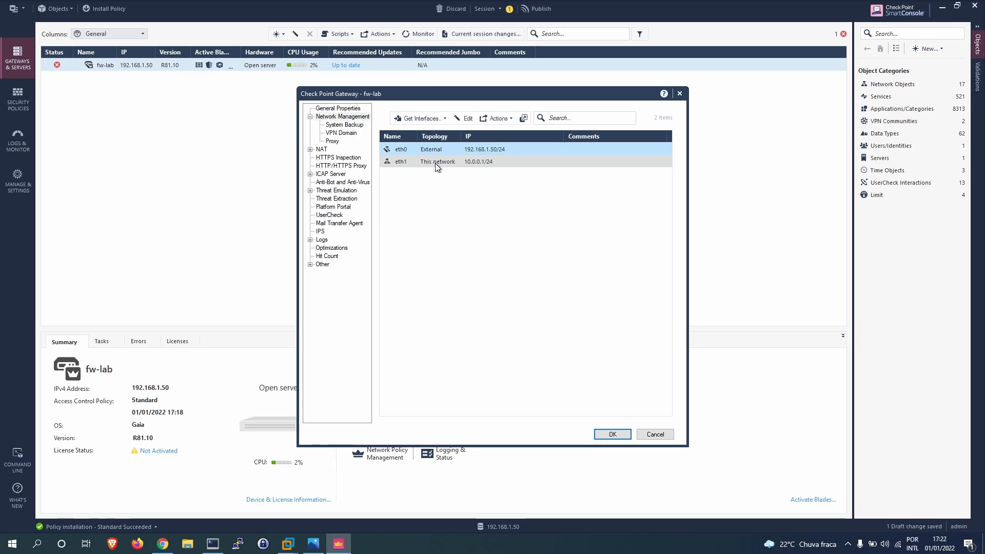
- Assign the user-defined security zone InternalZone to the eth1 interface and save the fw-lab gateway settings
double_click(412, 161)
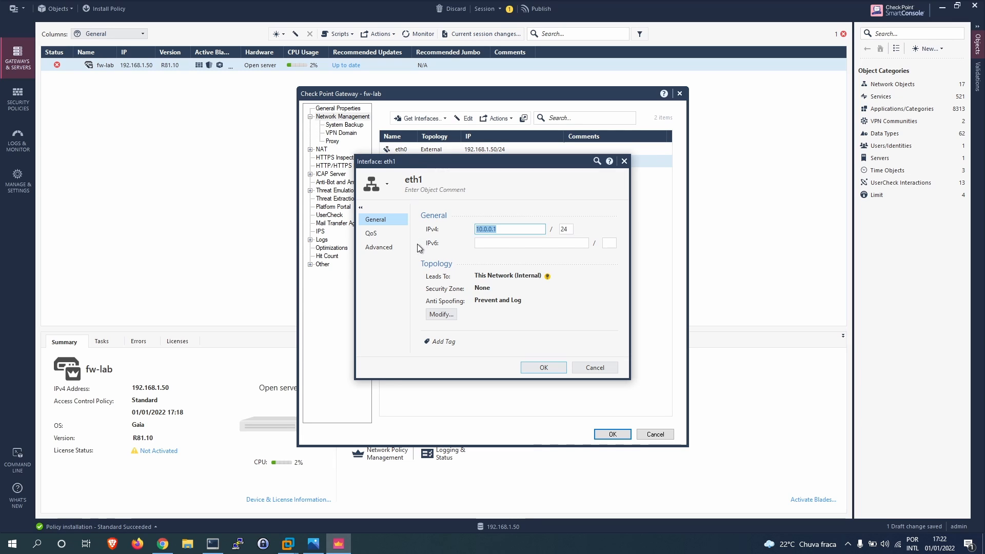
click(440, 314)
click(437, 357)
click(528, 358)
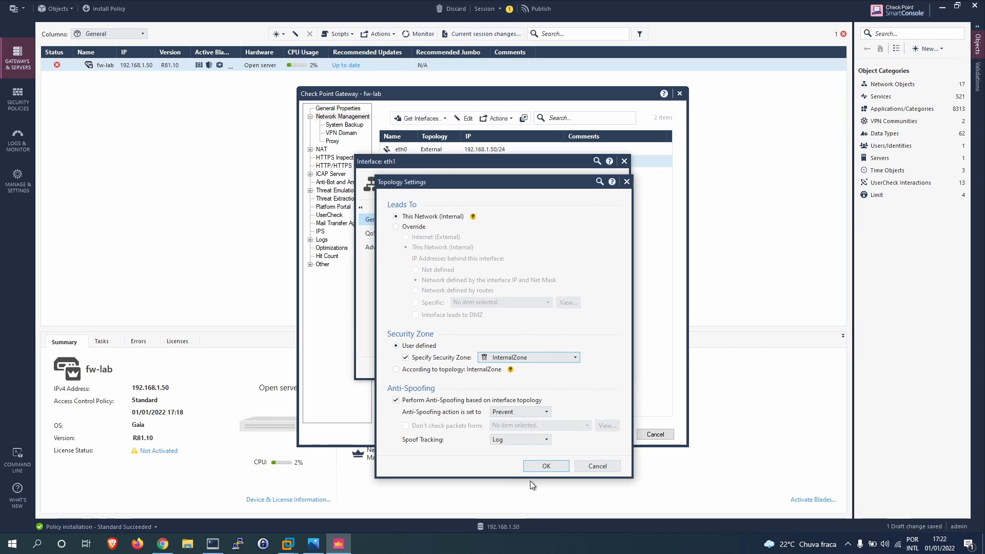
click(546, 468)
click(545, 368)
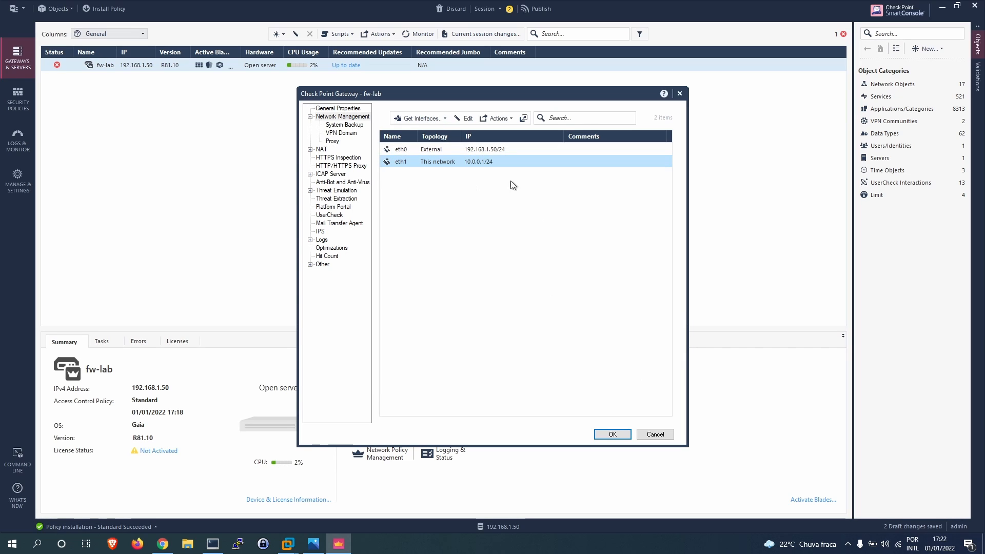
click(612, 434)
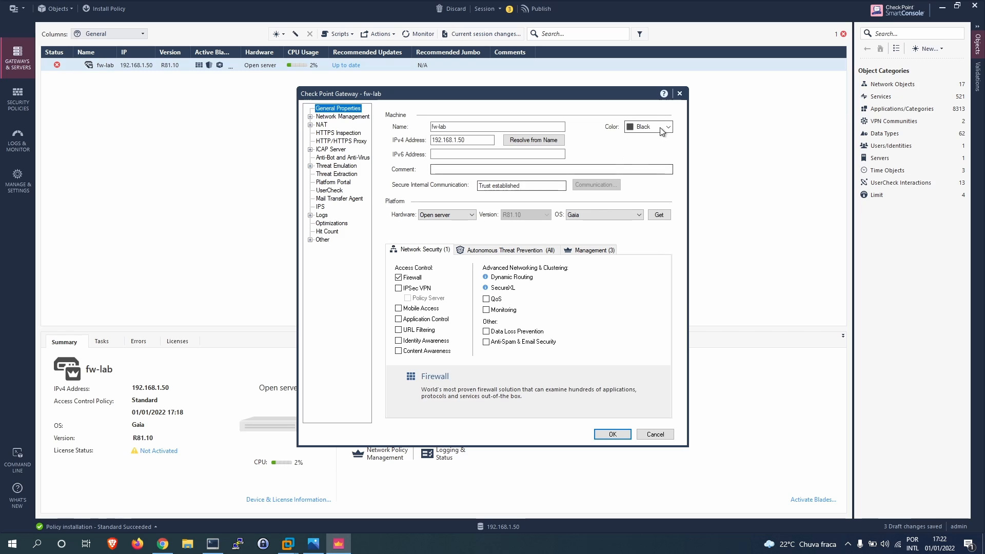
- Add the color Red to the color list through the color manager in the fw-lab gateway's general properties
click(662, 127)
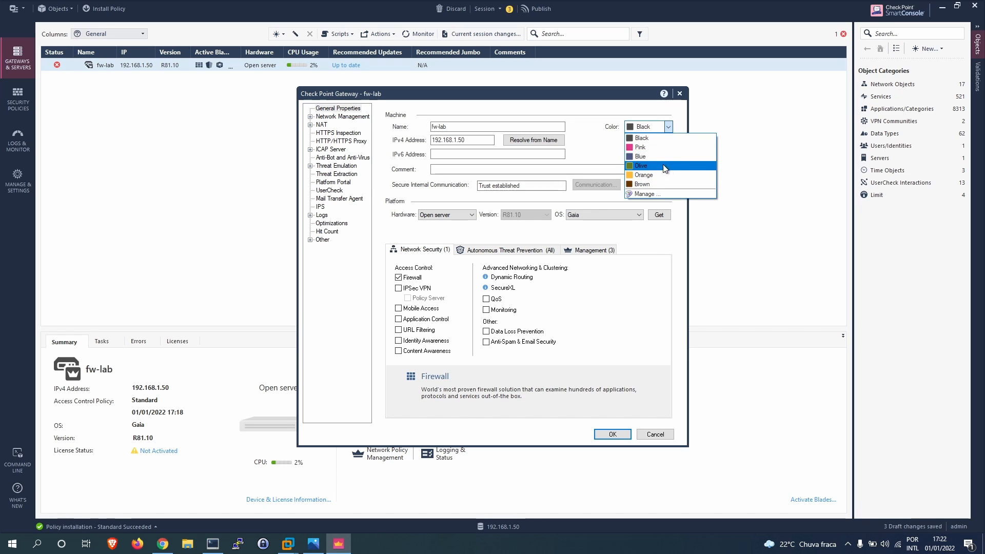
click(661, 194)
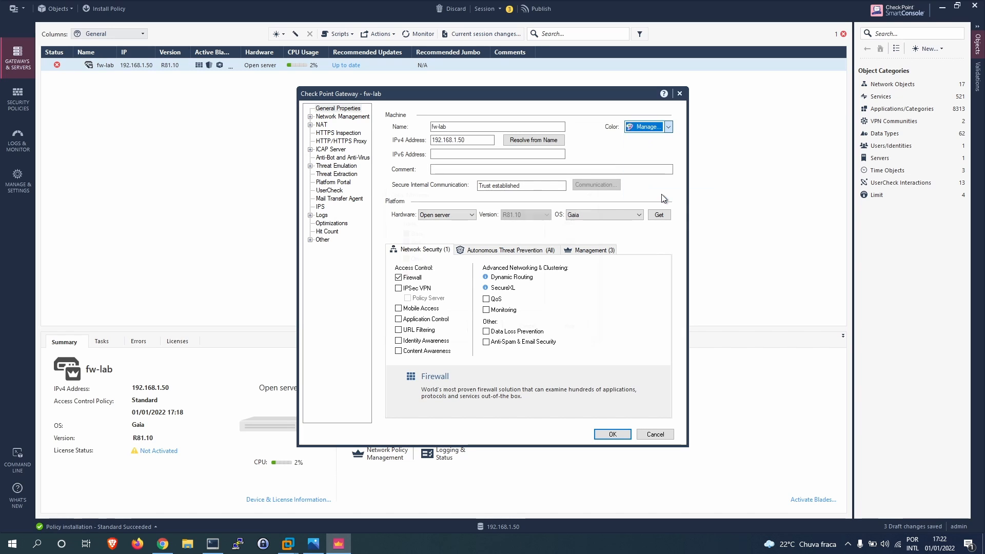
click(572, 218)
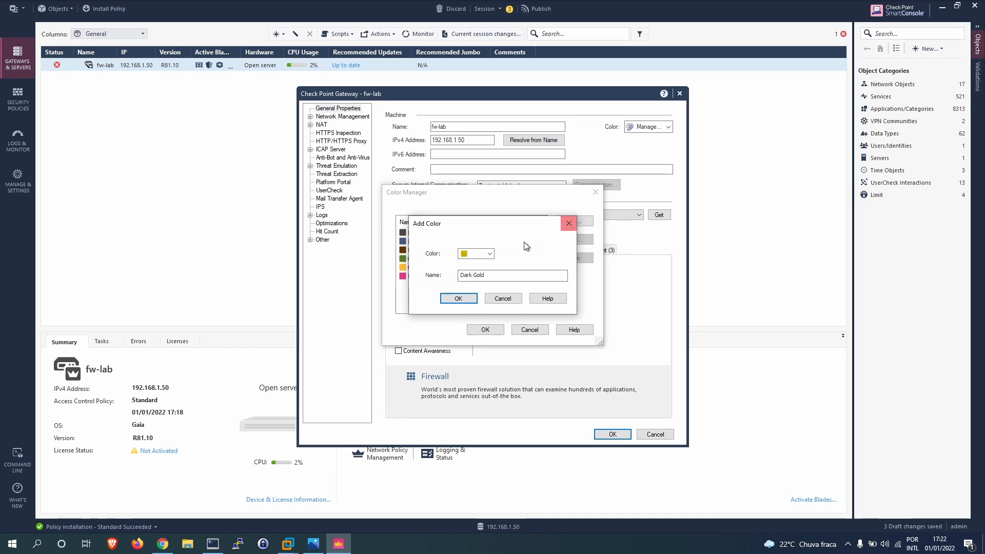
click(488, 254)
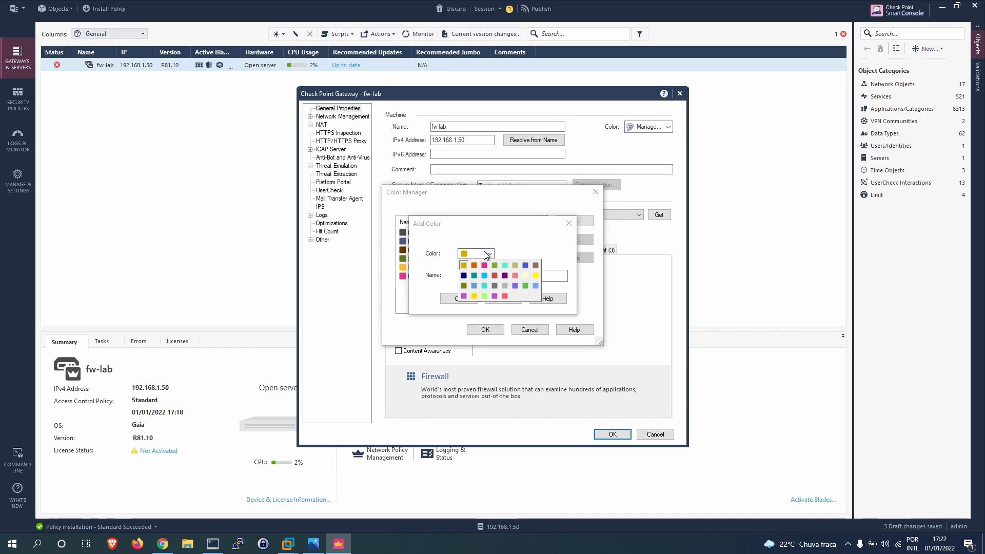
click(505, 296)
click(463, 298)
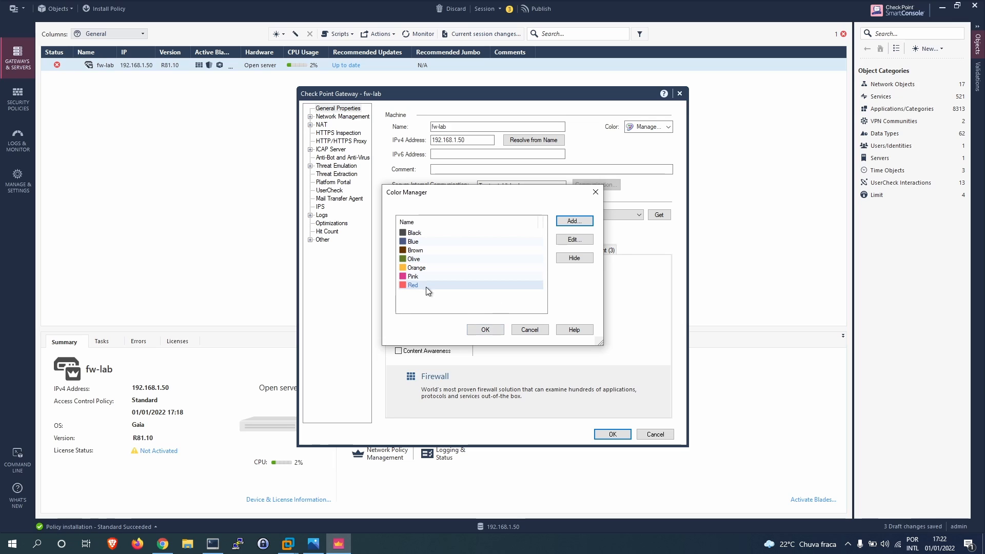
click(486, 329)
- Set the fw-lab gateway's color to Red and save the gateway object
click(647, 127)
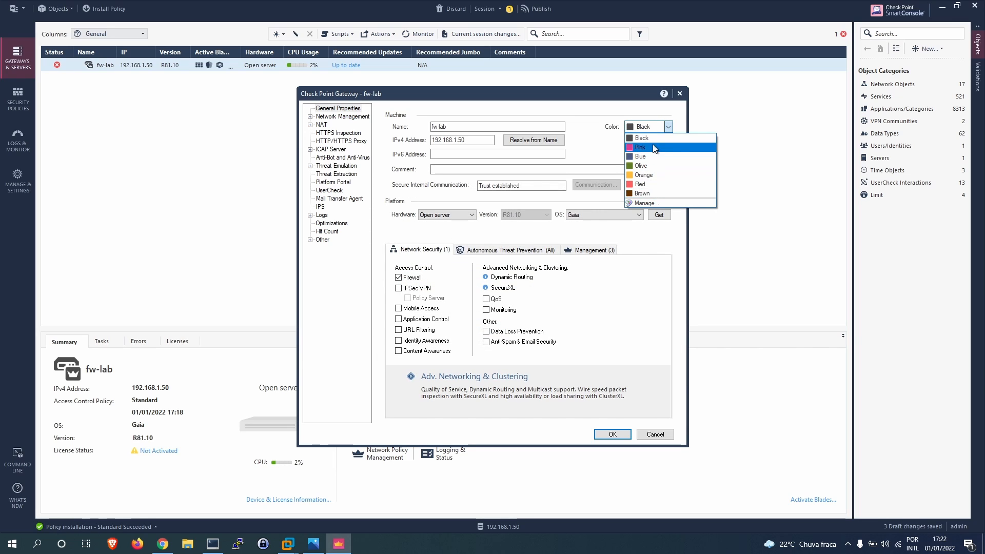
click(654, 184)
click(612, 434)
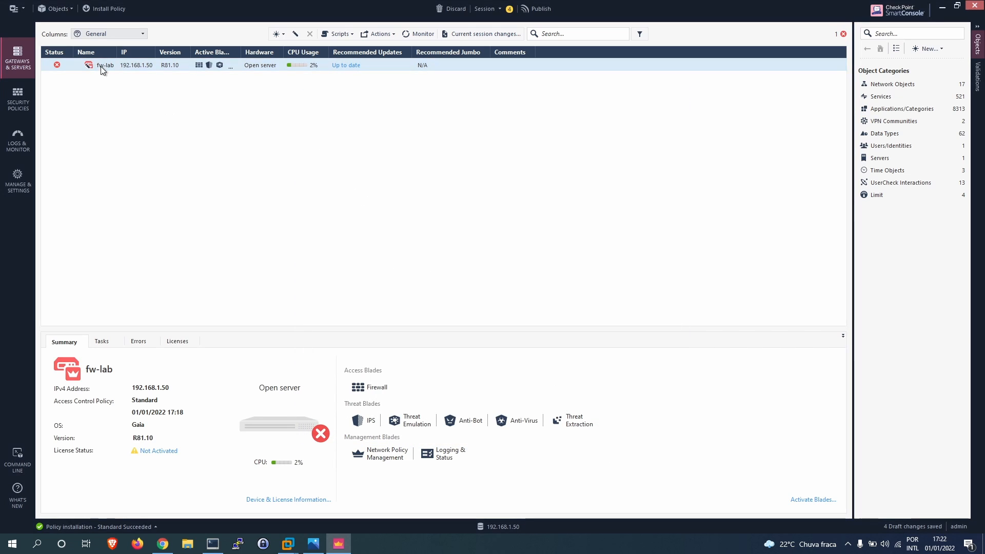
- Widen the Name and Active Blades columns of the gateways list, and go to the Standard security policy
drag(117, 52, 197, 50)
drag(281, 50, 422, 50)
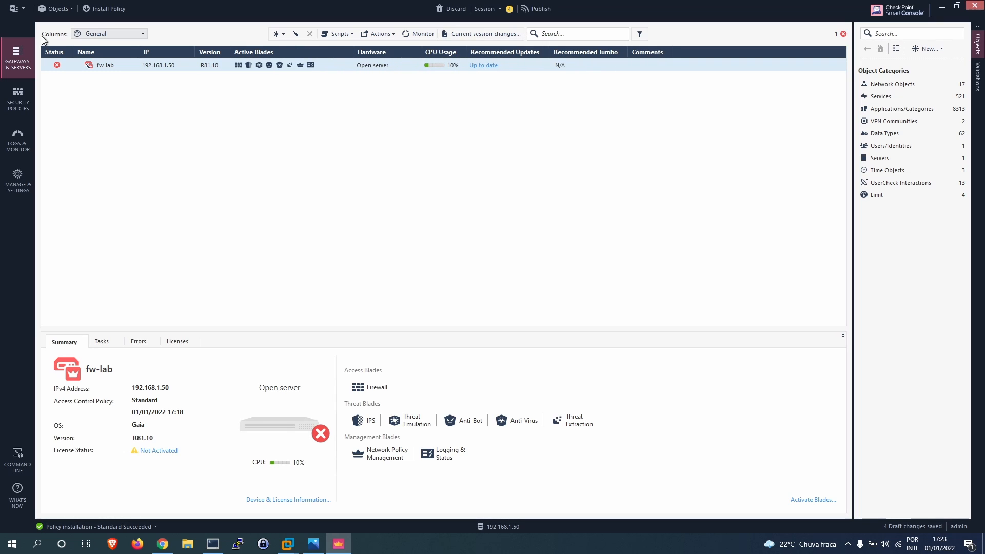
click(18, 98)
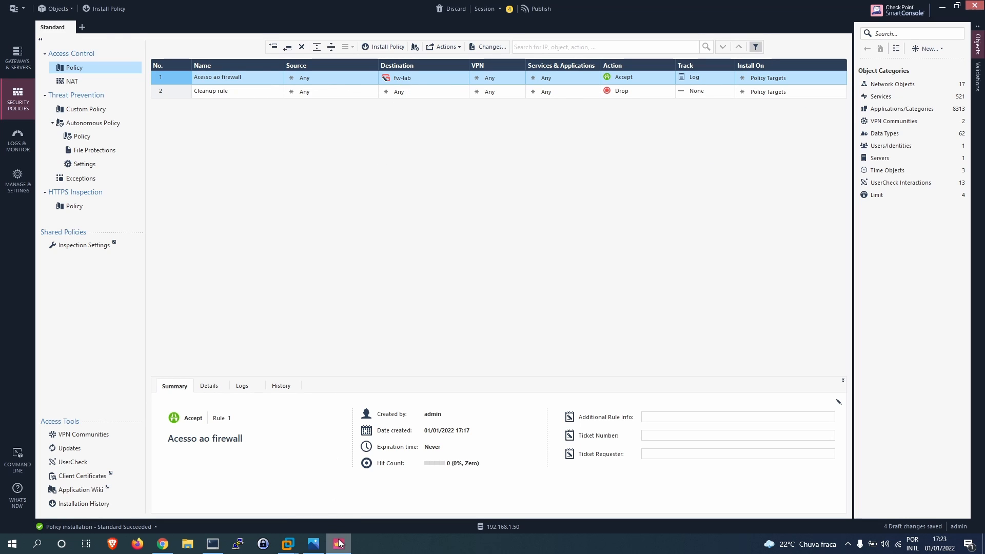
- Switch to the Windows 10 virtual machine in VMware Workstation and keep the blocked SmartConsole.exe download in its browser
mouse_move(288, 545)
click(389, 492)
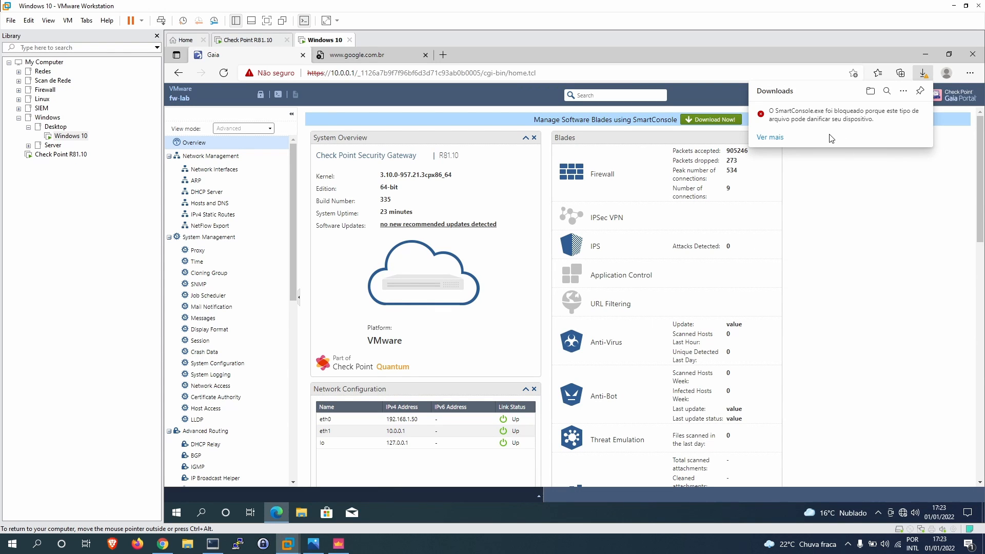
click(774, 138)
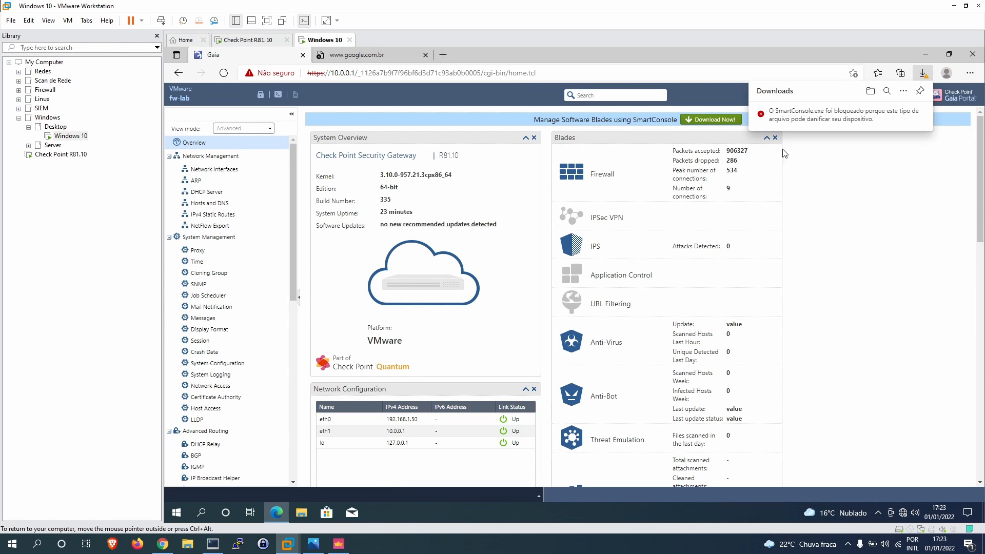
click(913, 113)
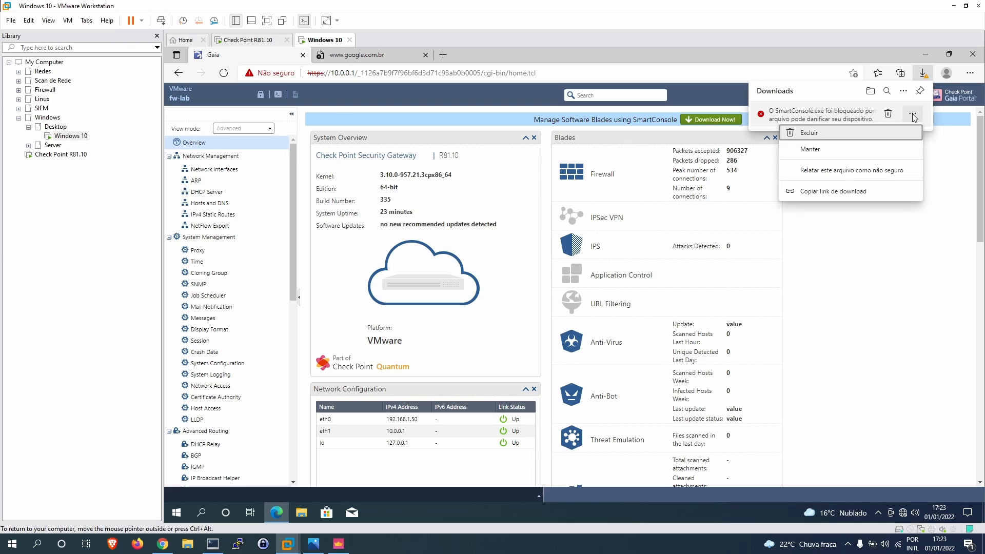
click(866, 151)
mouse_move(852, 135)
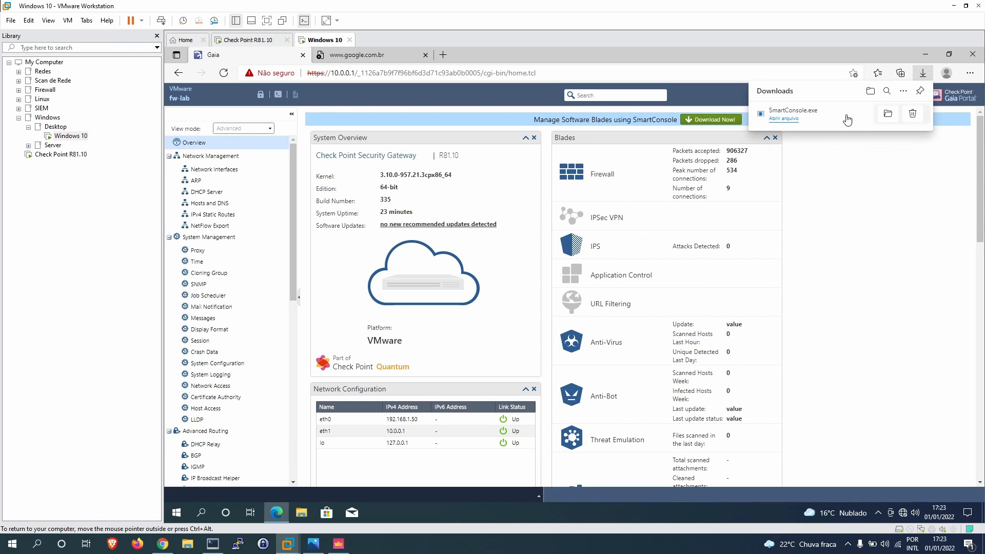
- Run the downloaded SmartConsole.exe, accepting the SmartScreen and User Account Control requests
click(784, 118)
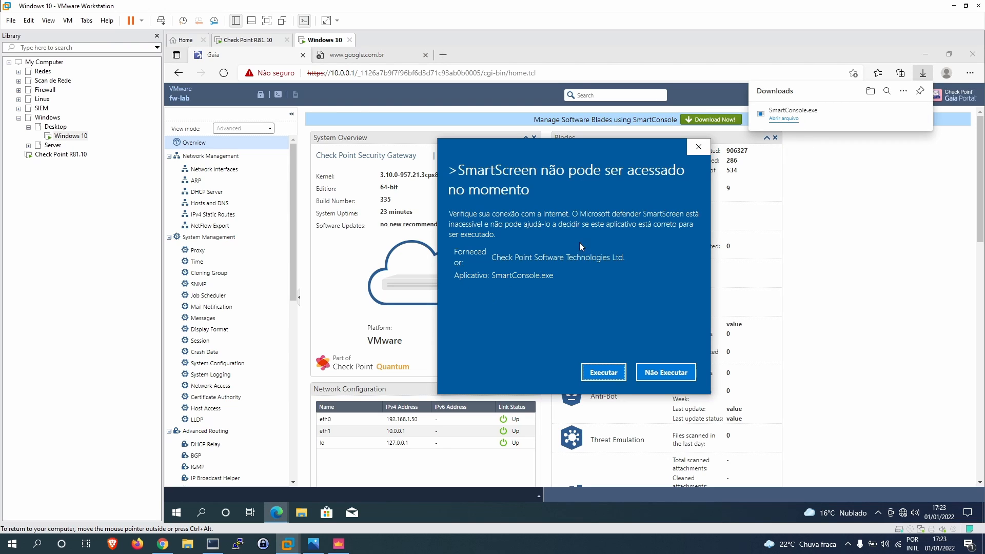
click(603, 373)
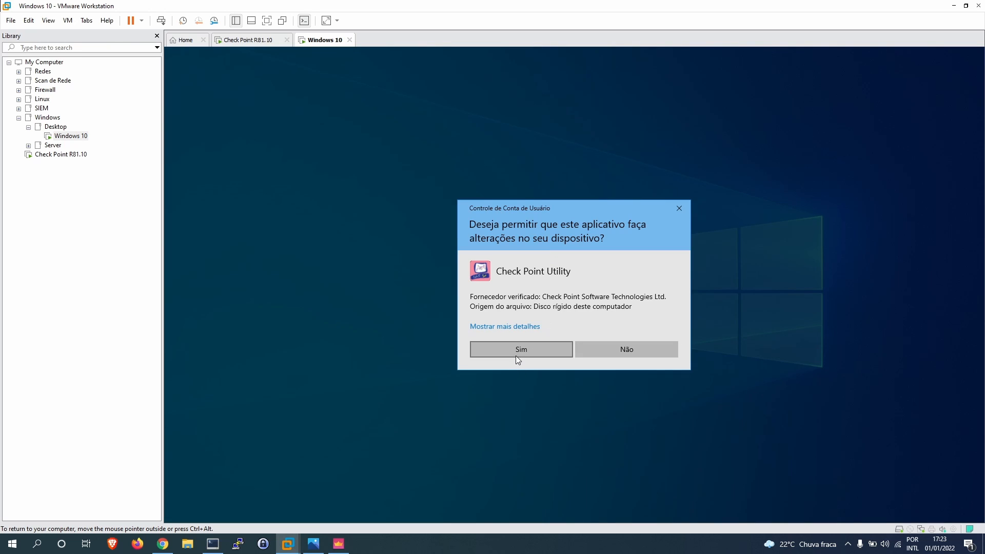
click(516, 356)
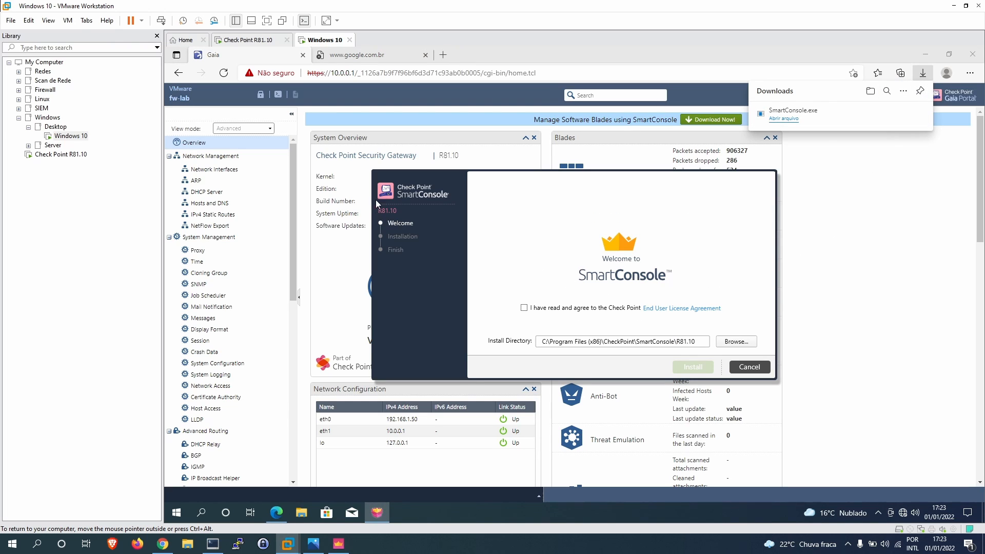
- Accept the End User License Agreement and start installing SmartConsole R81.10 in the default directory
click(524, 308)
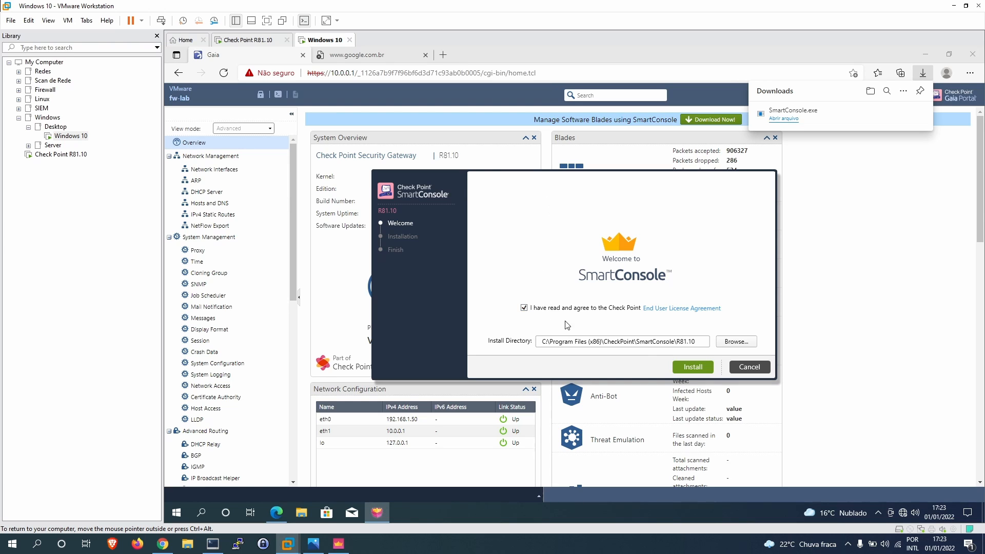
drag(553, 343, 682, 346)
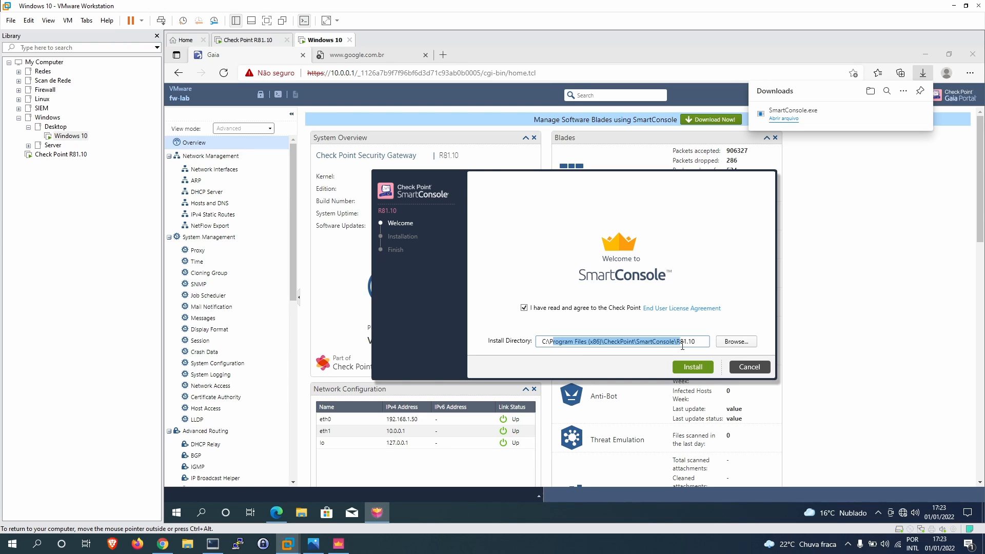
click(694, 368)
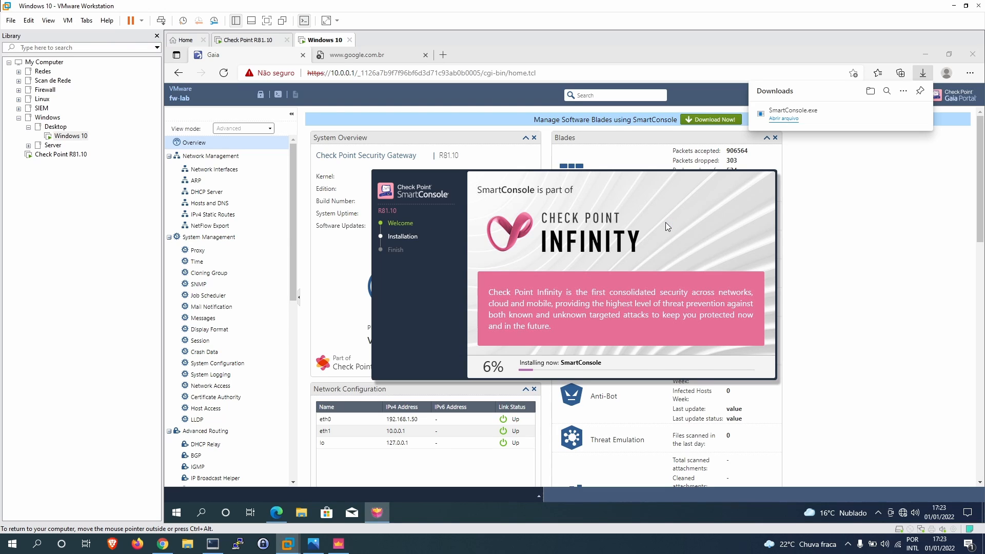
- Switch to SmartConsole on the host and set the source of the Acesso ao firewall rule to InternalZone
click(339, 543)
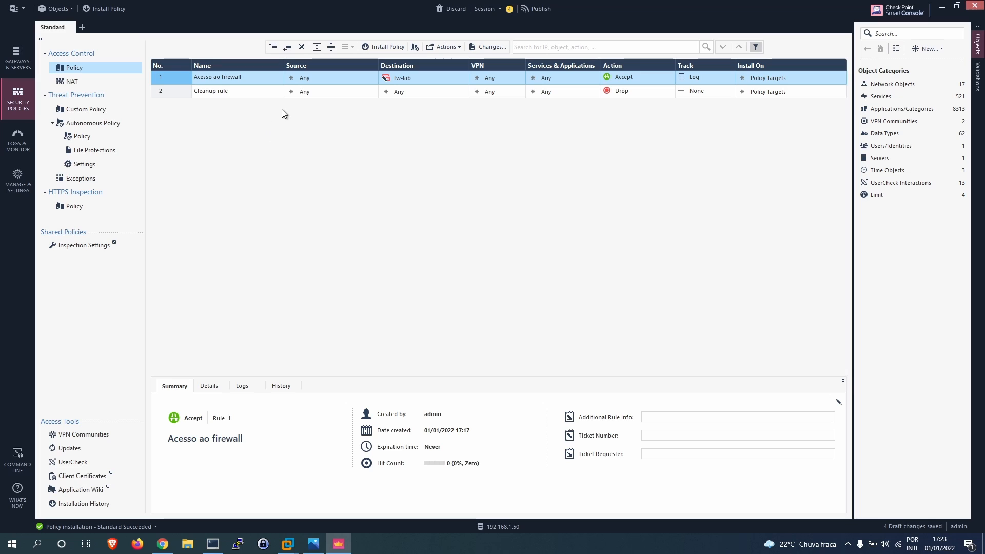
click(315, 78)
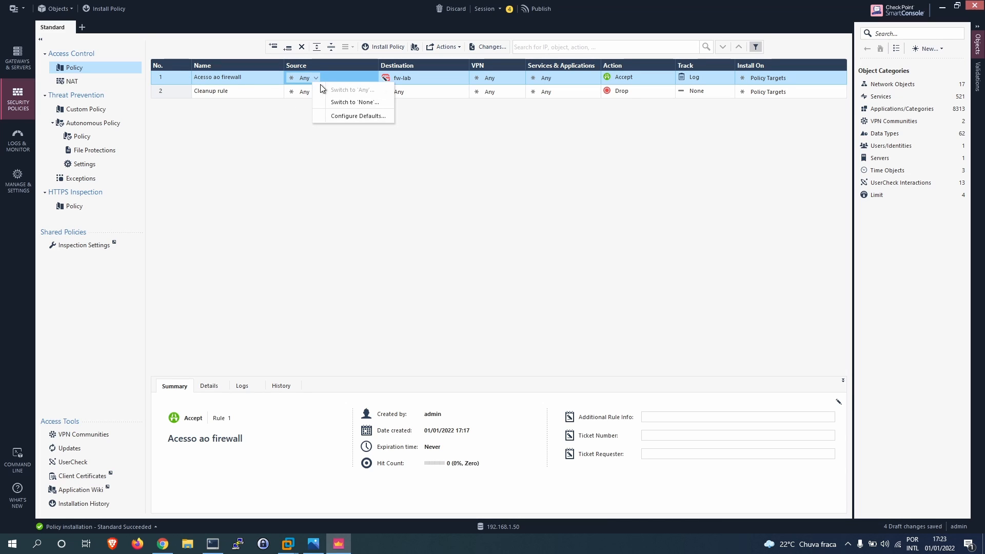
click(389, 222)
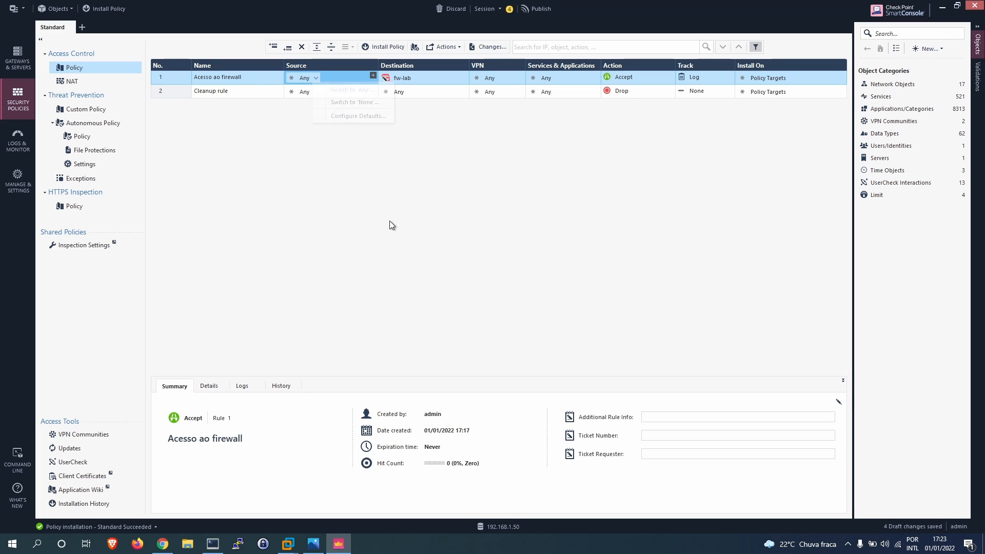
click(373, 76)
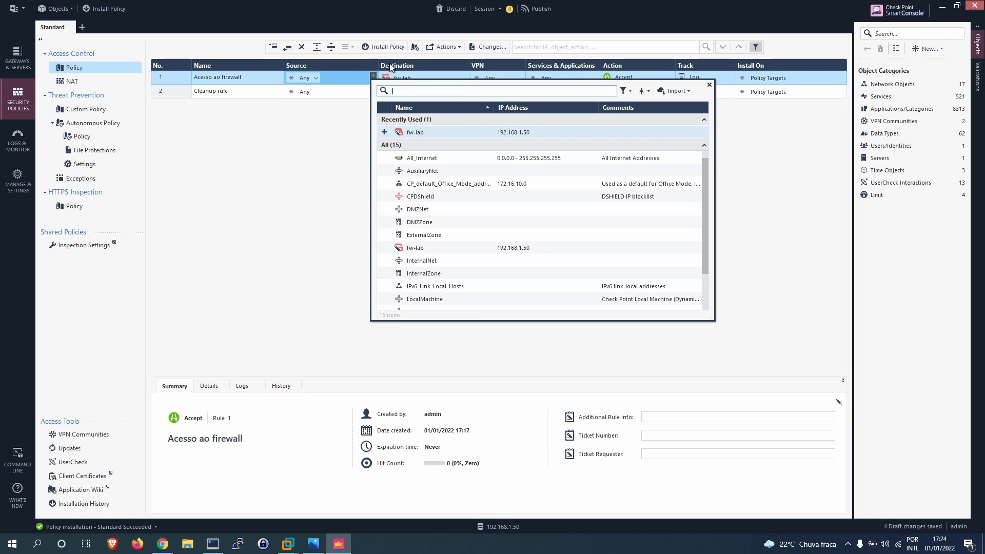
double_click(434, 277)
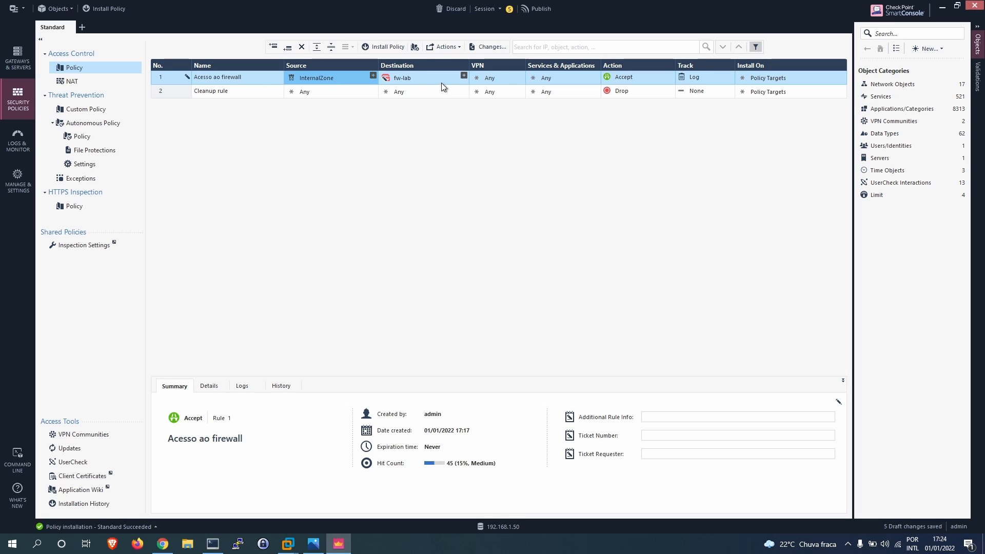
- Publish the session's draft changes under the default session name and proceed to the policy installation
mouse_move(212, 548)
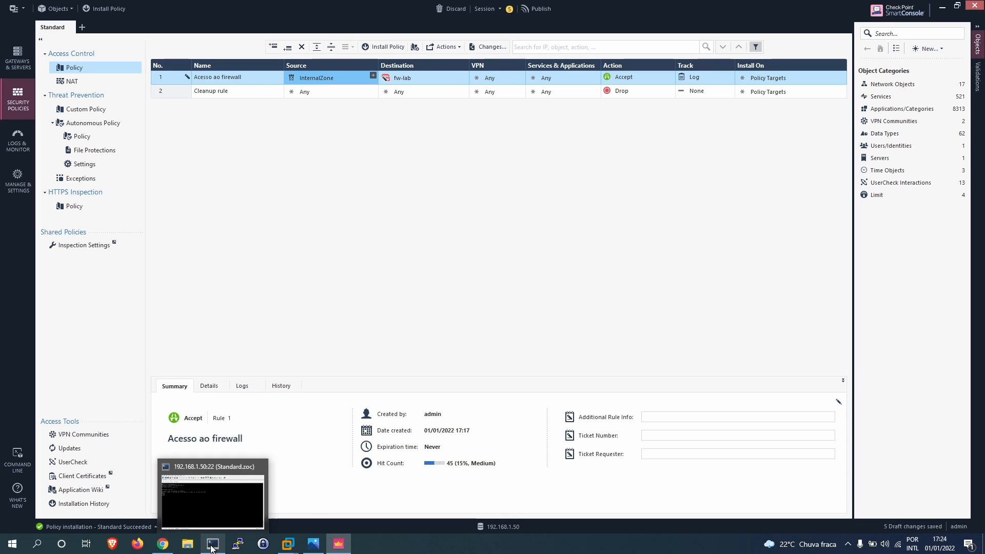
click(90, 10)
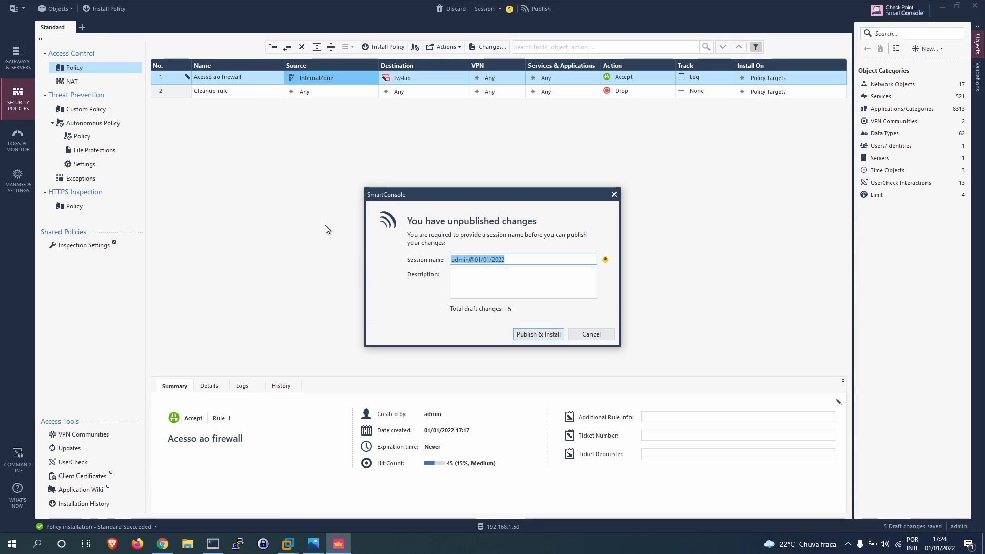
click(523, 334)
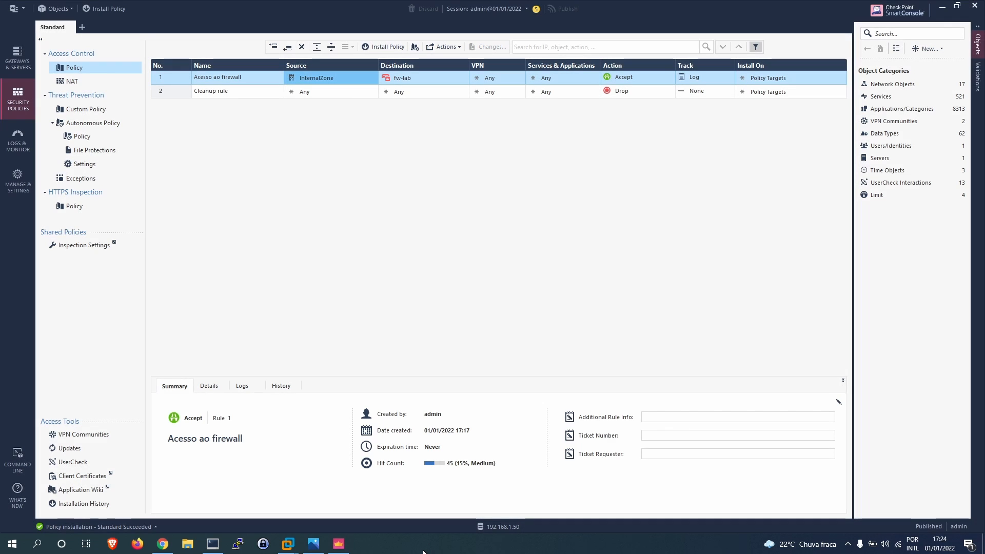
- Open a command prompt on the host and ping 192.168.1.50, first normally and again continuously with -t
key(super+r)
text(cmd)
key(Return)
text(p)
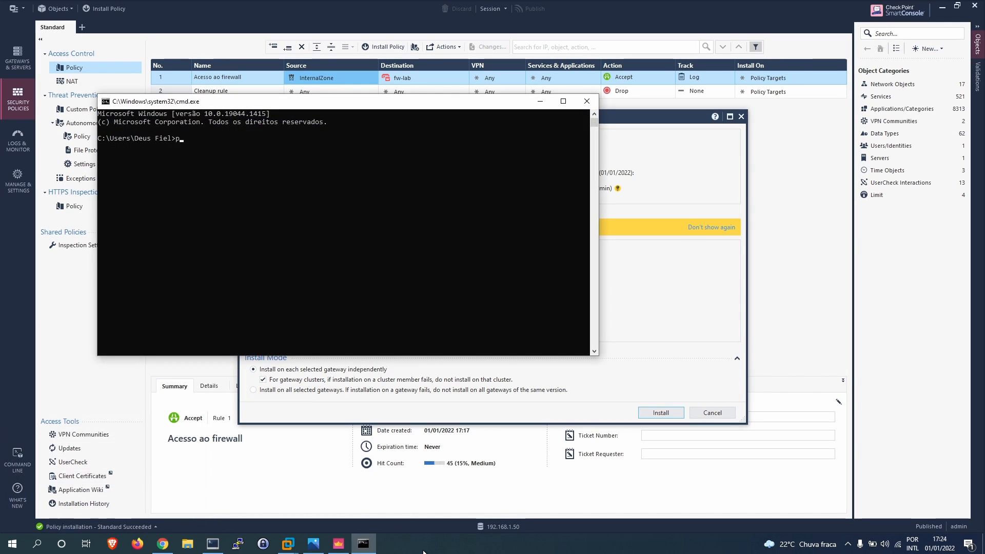
text(ing 192.168.1.50)
key(Return)
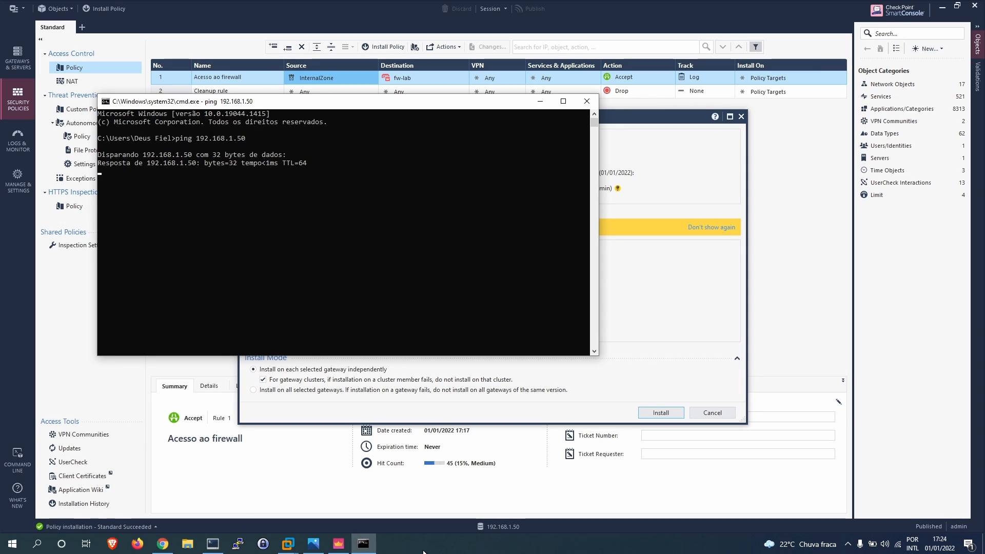
key(ctrl+c)
key(Up)
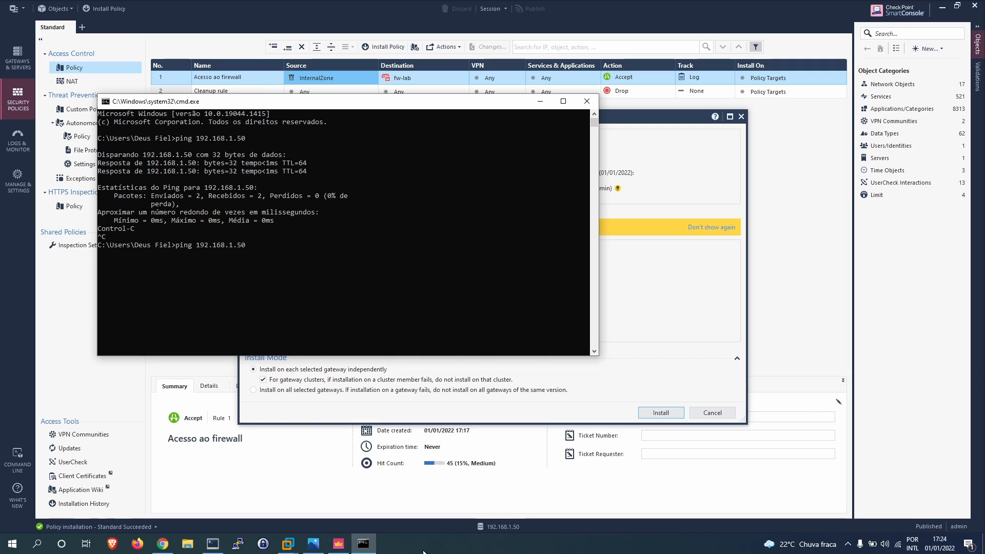
key(Return)
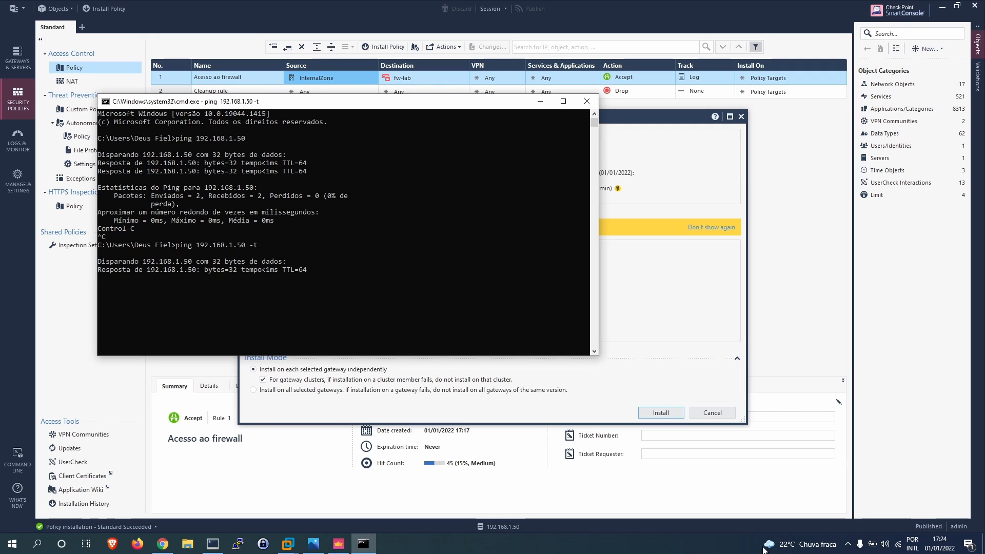
- Install the Standard Access Control policy on fw-lab, and reposition the command prompt window to watch the ping
click(725, 331)
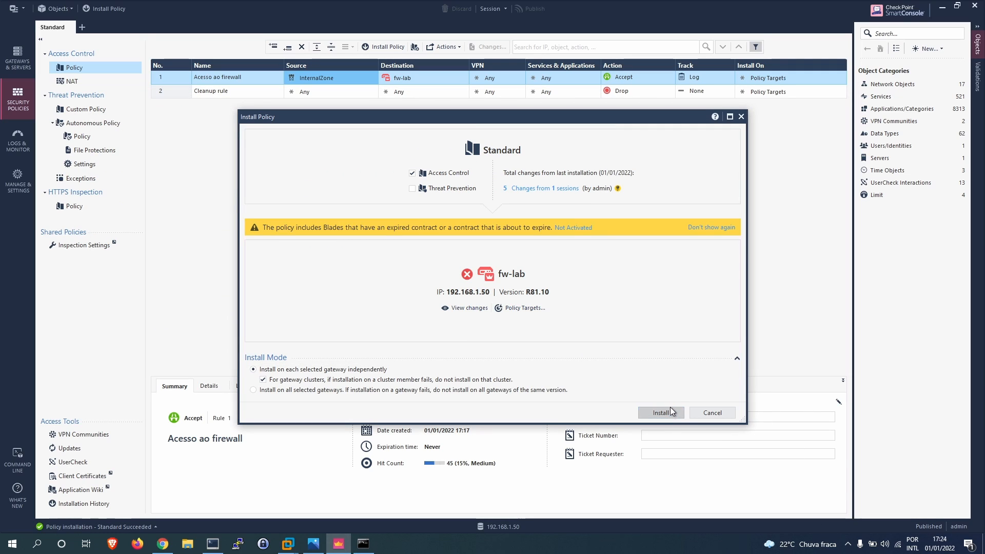
click(662, 413)
drag(454, 112, 699, 176)
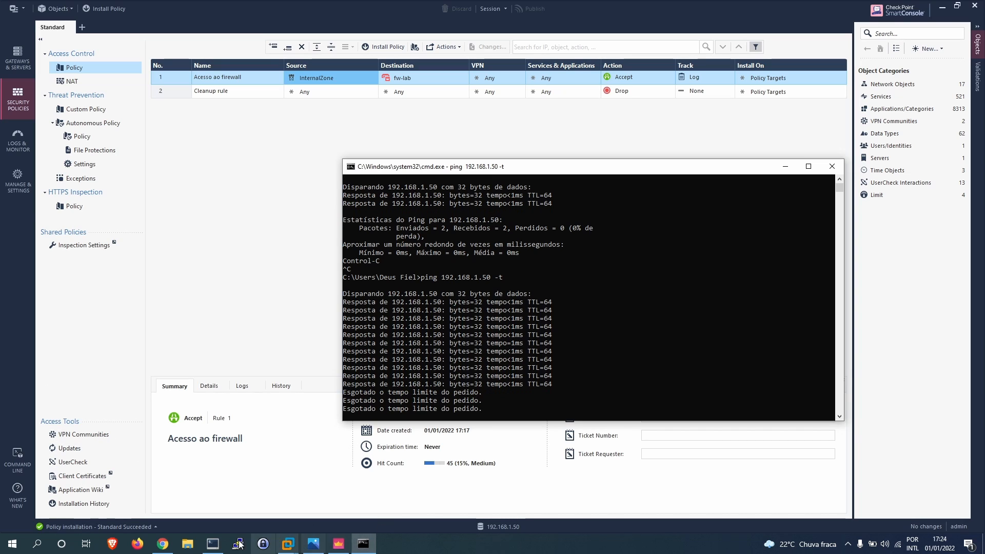
- Switch to the Windows 10 virtual machine and reload the Gaia portal page to check access from the internal network
mouse_move(288, 544)
click(386, 482)
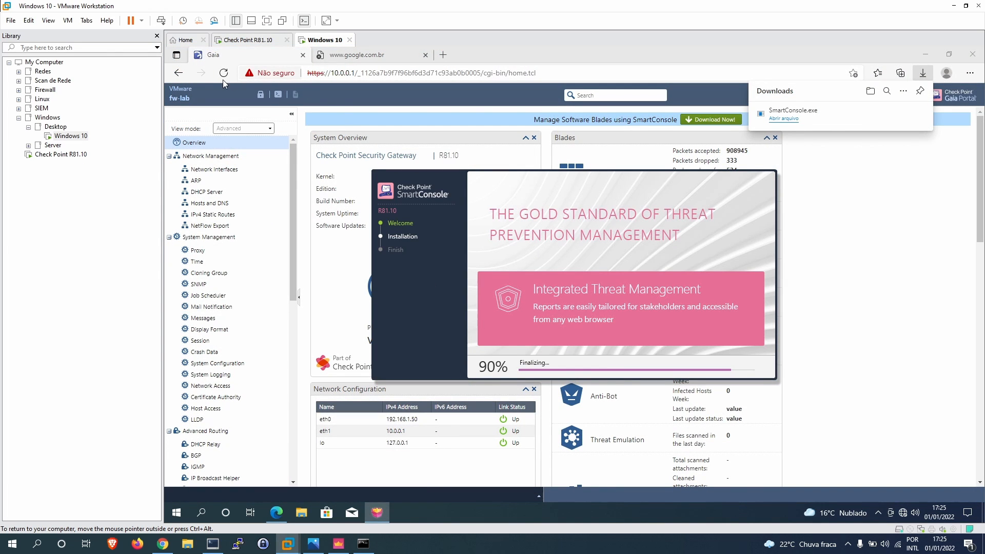
click(223, 72)
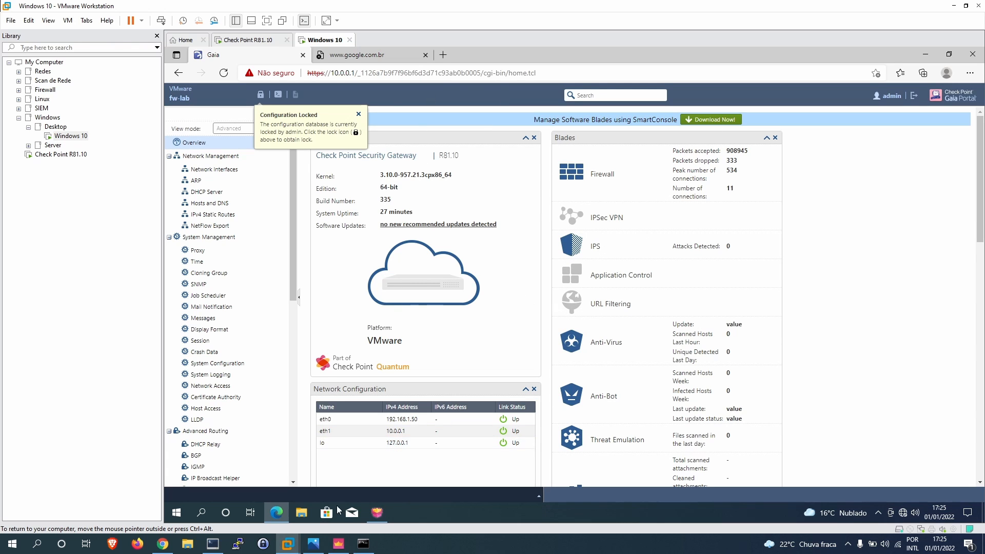
- Switch to Chrome on the host, reload the Gaia portal page at 192.168.1.50 past the certificate warning, and minimize the browser
click(162, 543)
key(F5)
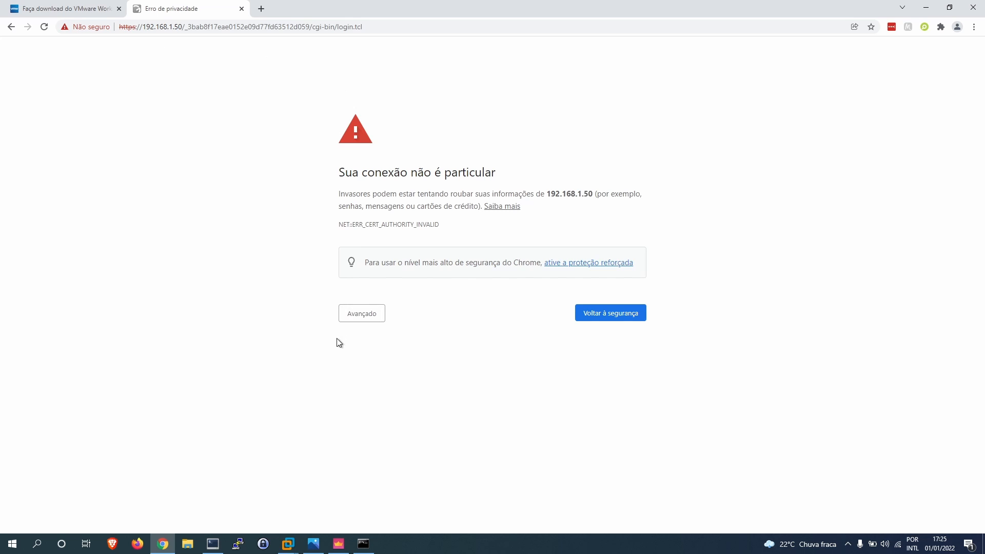
click(361, 313)
click(388, 392)
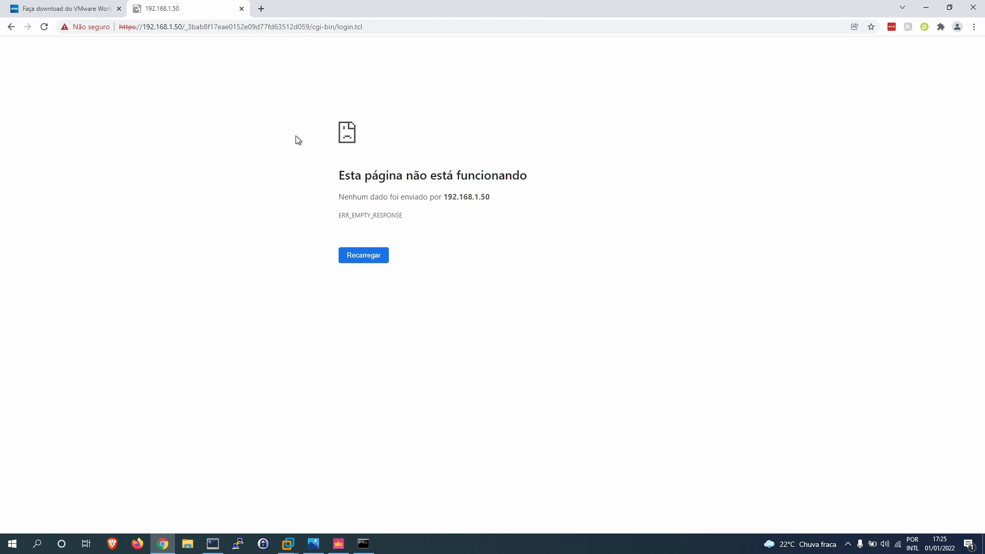
click(926, 7)
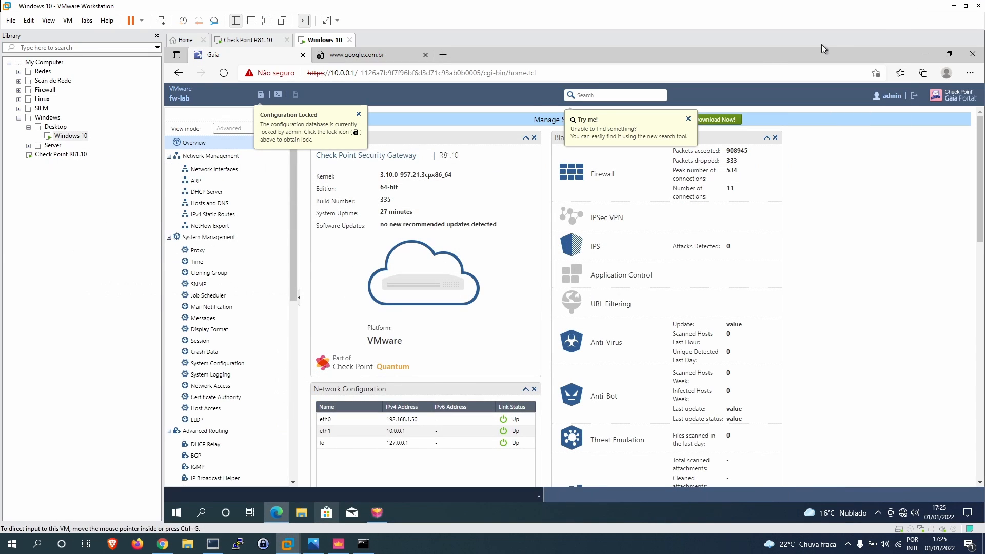
- Dismiss the two Gaia portal hints in the Windows 10 virtual machine and switch to the SmartConsole installer
click(689, 119)
click(359, 114)
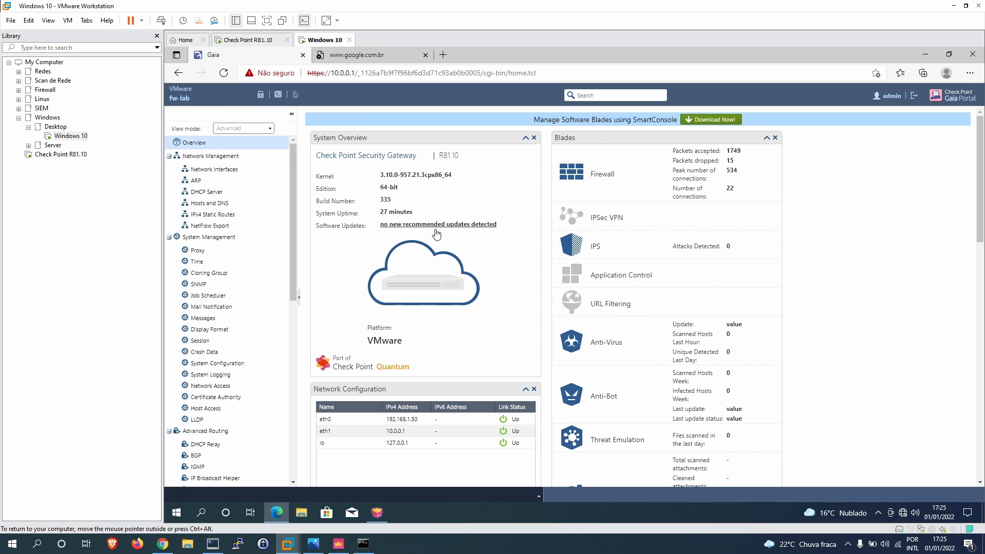
click(378, 512)
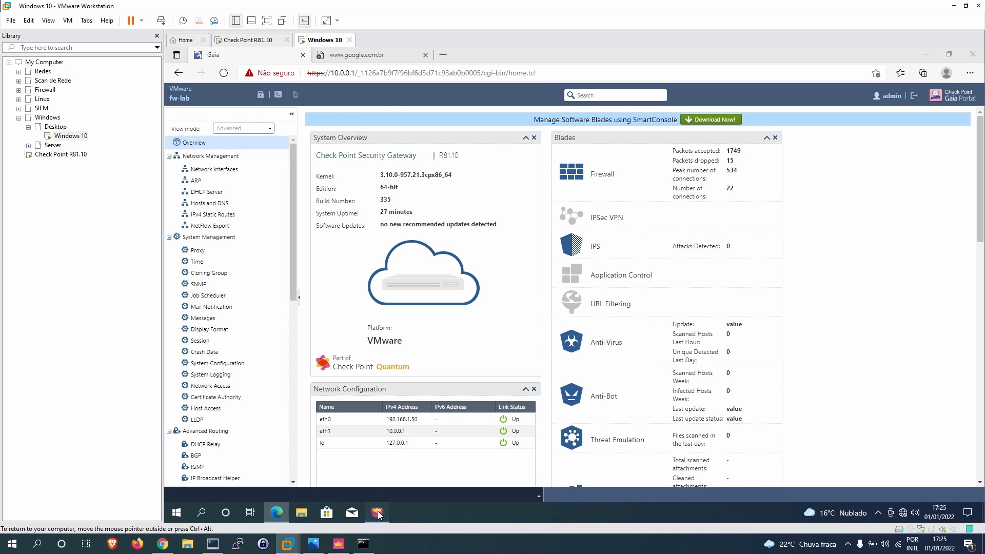
- Switch to SmartConsole on the host to review the firewall access rule, and check the installer's progress in the Windows 10 virtual machine
click(339, 544)
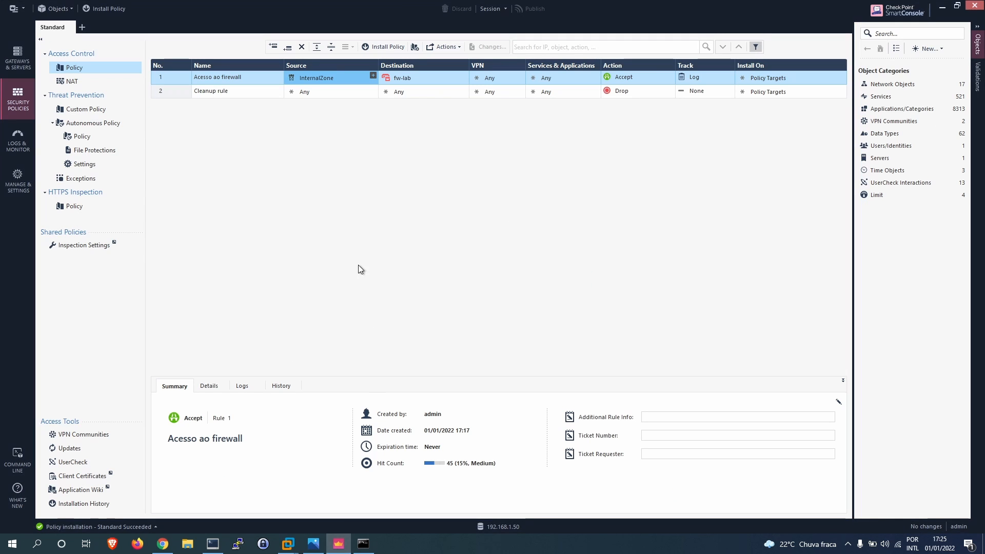
click(100, 80)
click(95, 68)
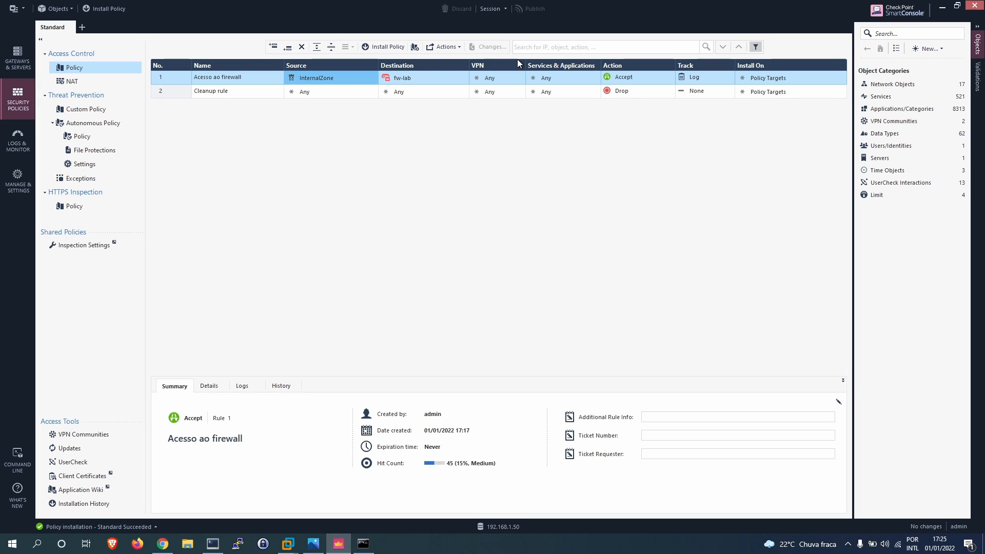
click(218, 79)
click(168, 73)
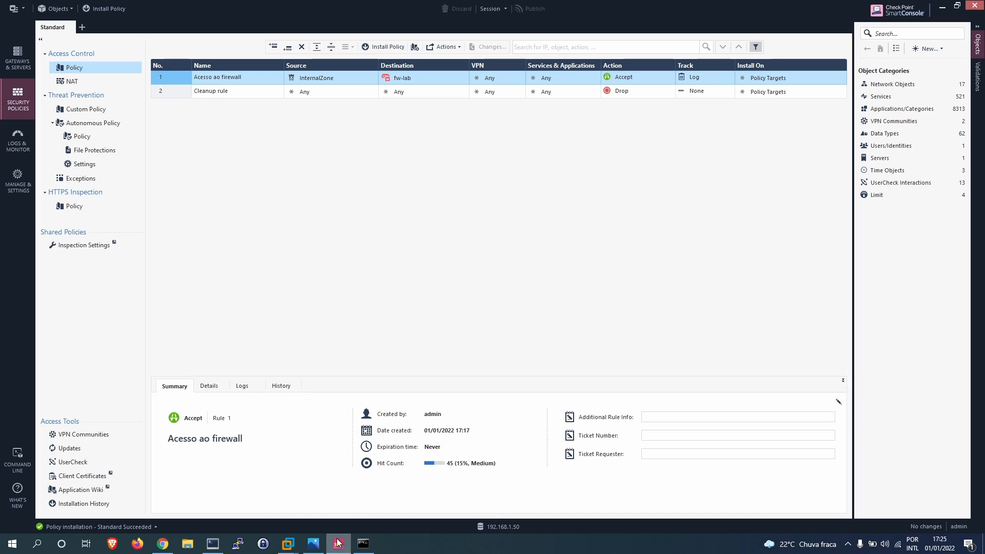
mouse_move(288, 543)
click(447, 485)
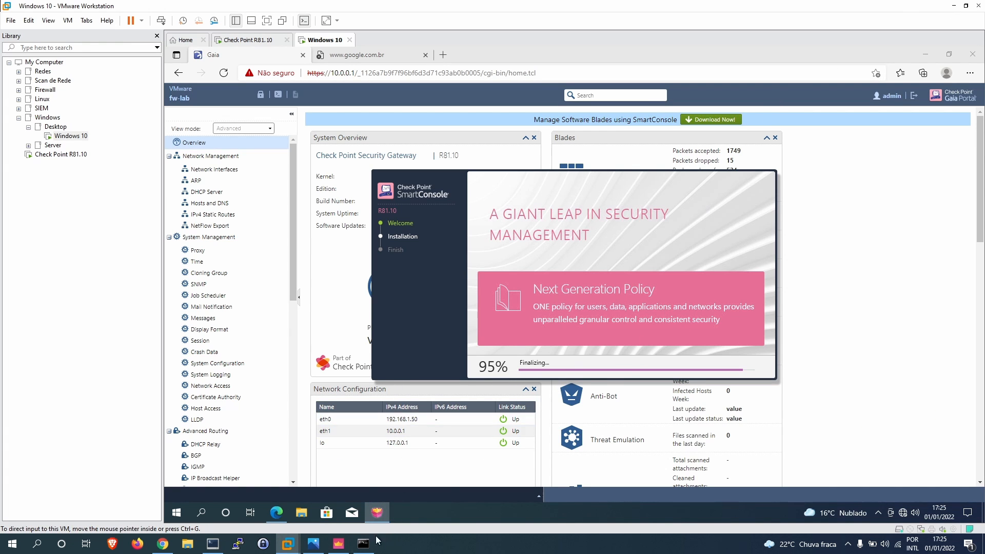
- Switch back to SmartConsole on the host and add a new rule below the Acesso ao firewall rule
click(347, 547)
right_click(174, 82)
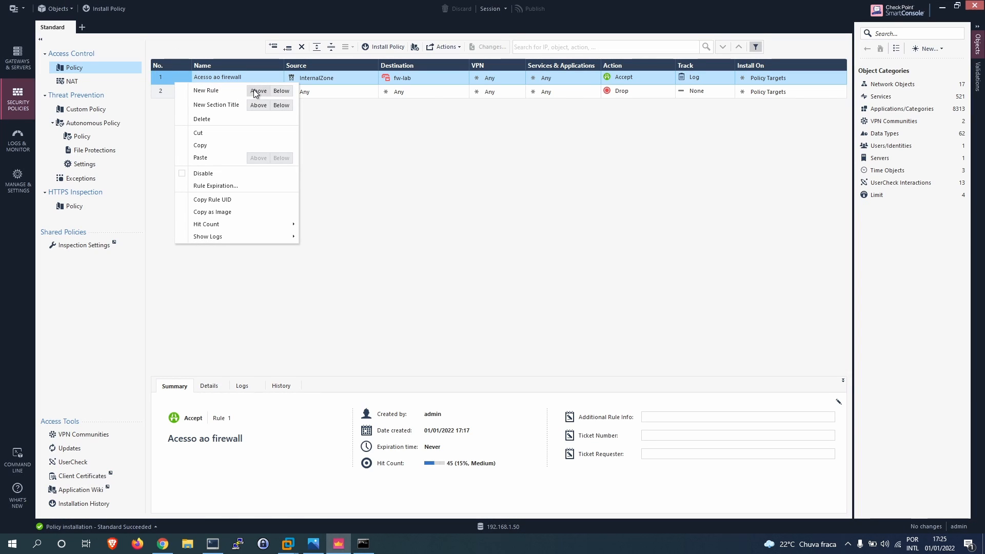
click(281, 91)
- Add a section title above the Acesso ao firewall rule and name it Gerencia
right_click(179, 75)
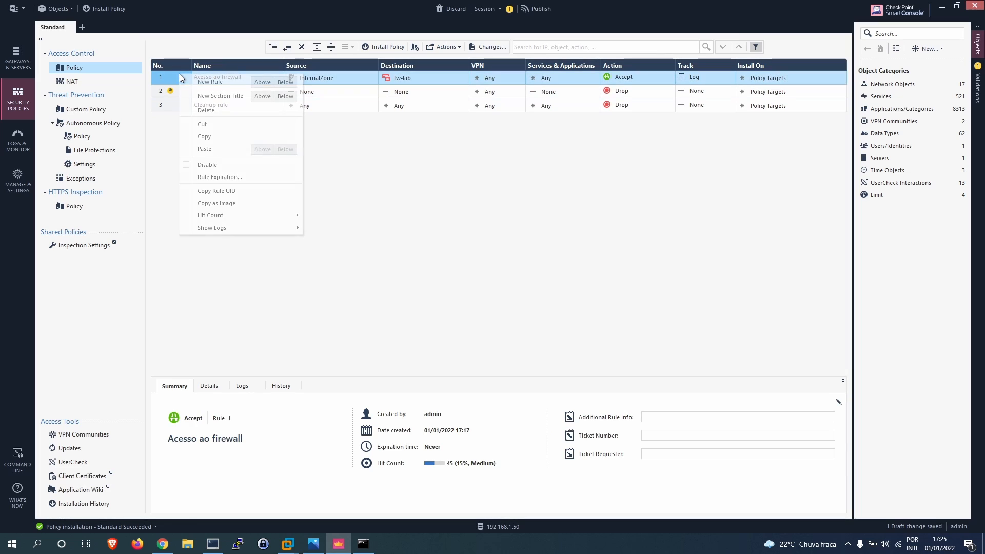
click(262, 96)
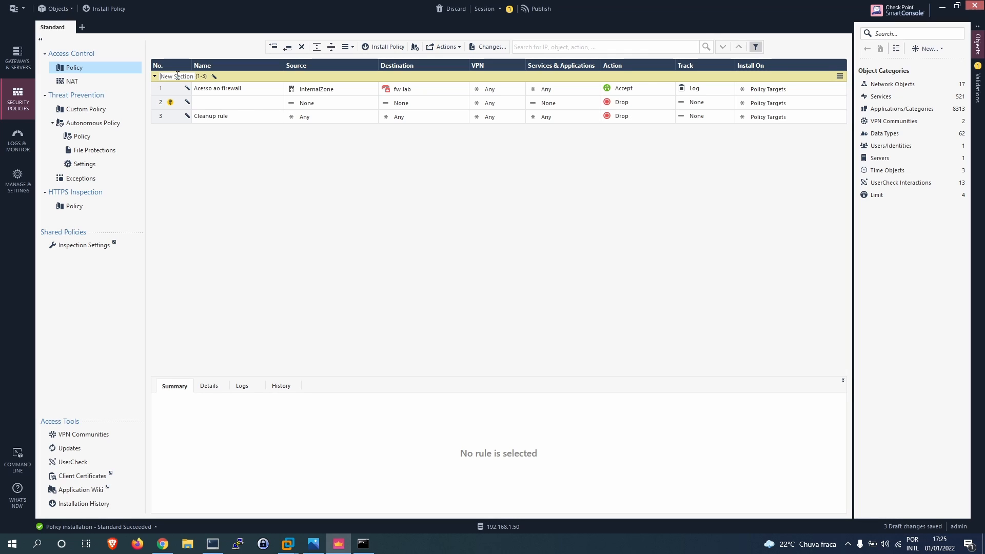
key(ctrl+a)
text(Grencia)
click(212, 88)
click(167, 75)
double_click(173, 77)
text(Gerencia)
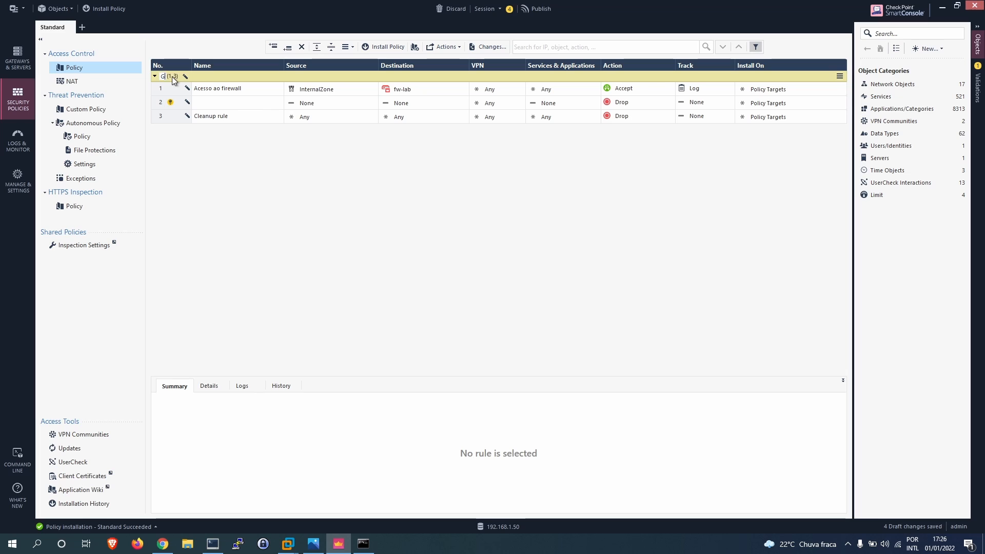
key(Return)
click(218, 90)
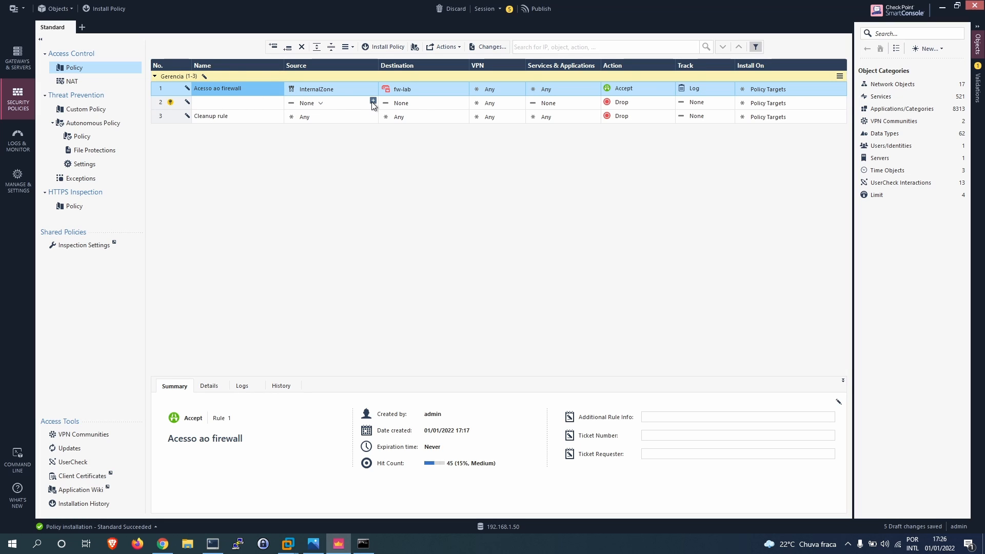
- Configure the rule creation defaults so Source, Destination and Services & Applications are all set to Any
click(372, 101)
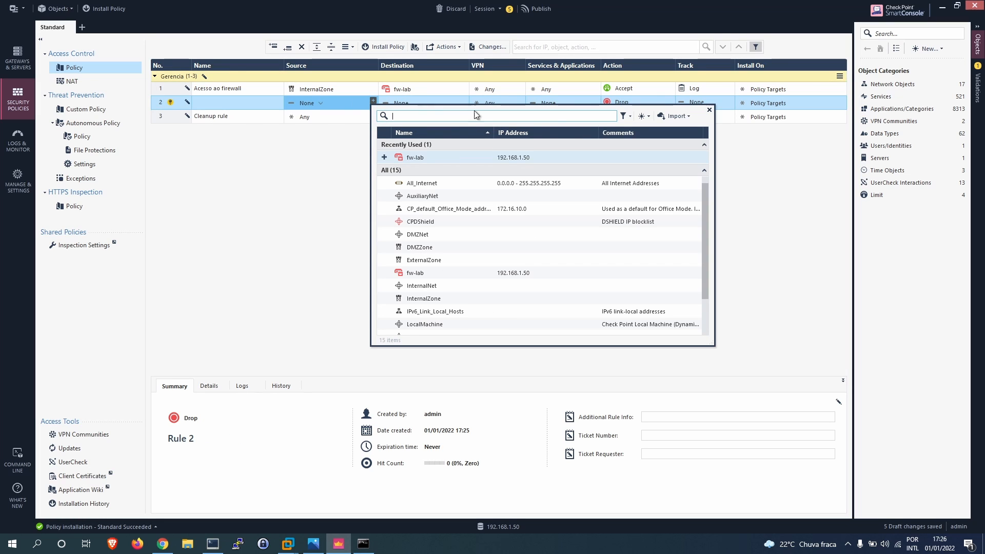
click(710, 110)
click(321, 103)
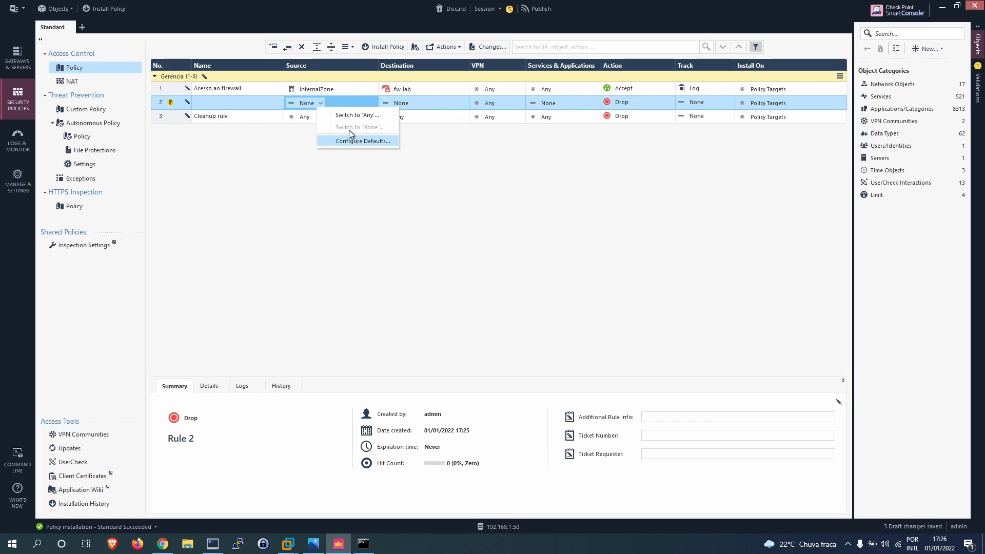
click(369, 141)
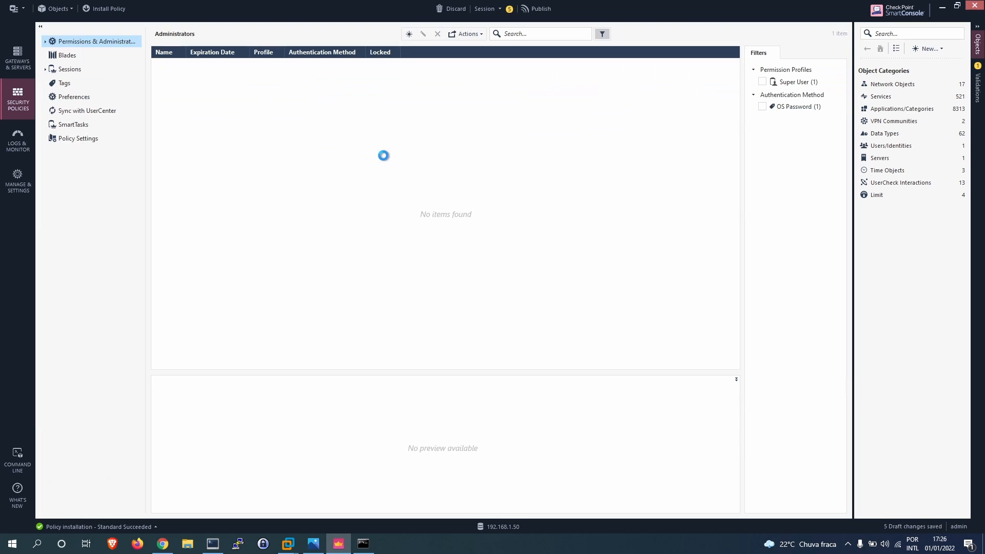
click(291, 84)
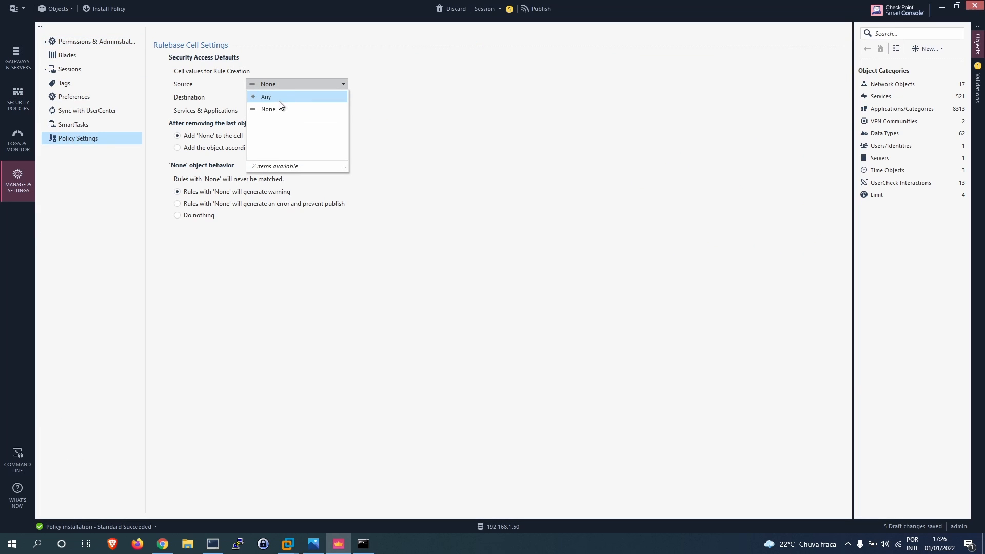
click(277, 99)
click(286, 97)
click(280, 108)
click(282, 111)
click(279, 124)
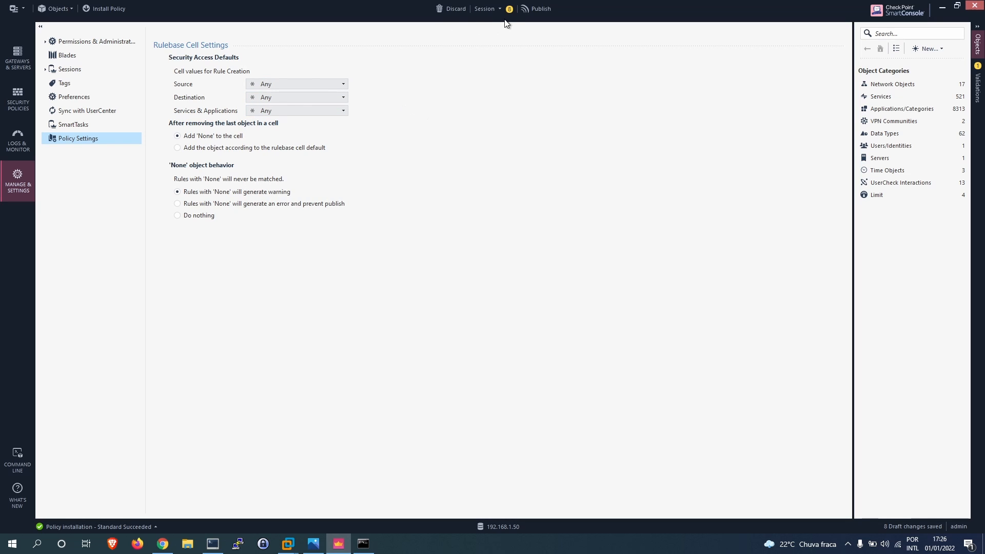
- Go to the gateways and servers view and publish the session's draft changes
click(18, 58)
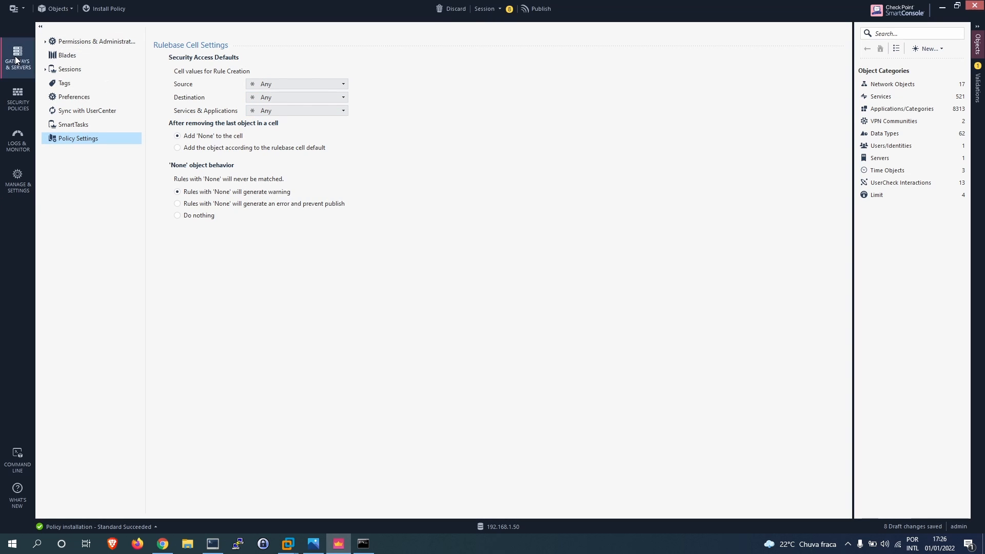
click(538, 8)
click(545, 340)
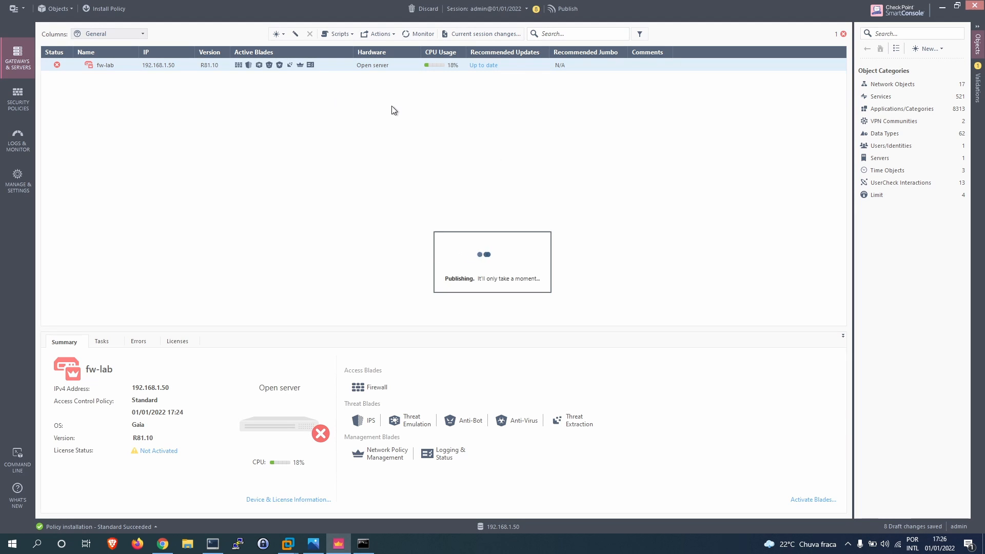
- Return to the Access Control policy and name rule 2 Conexao com a Internet
click(17, 99)
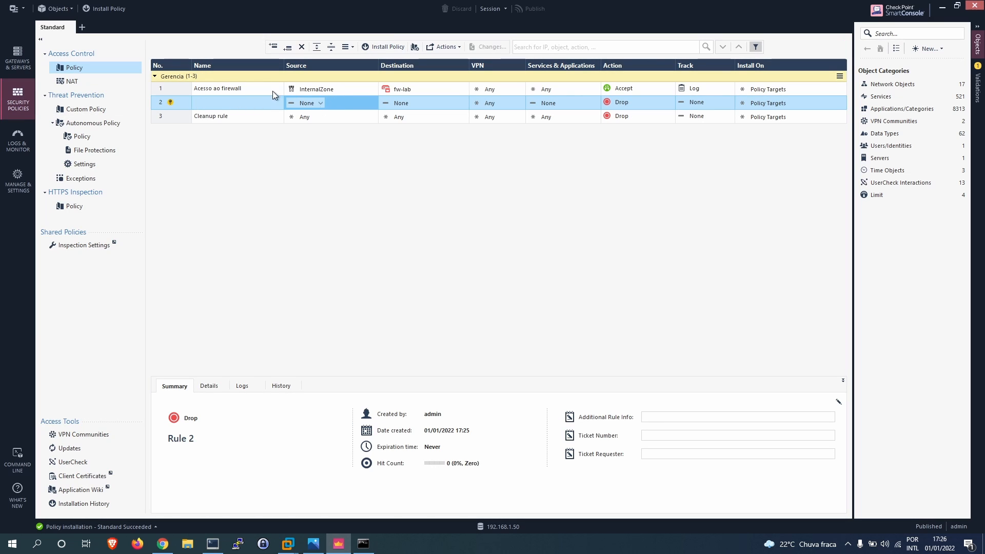
click(214, 101)
text(Con)
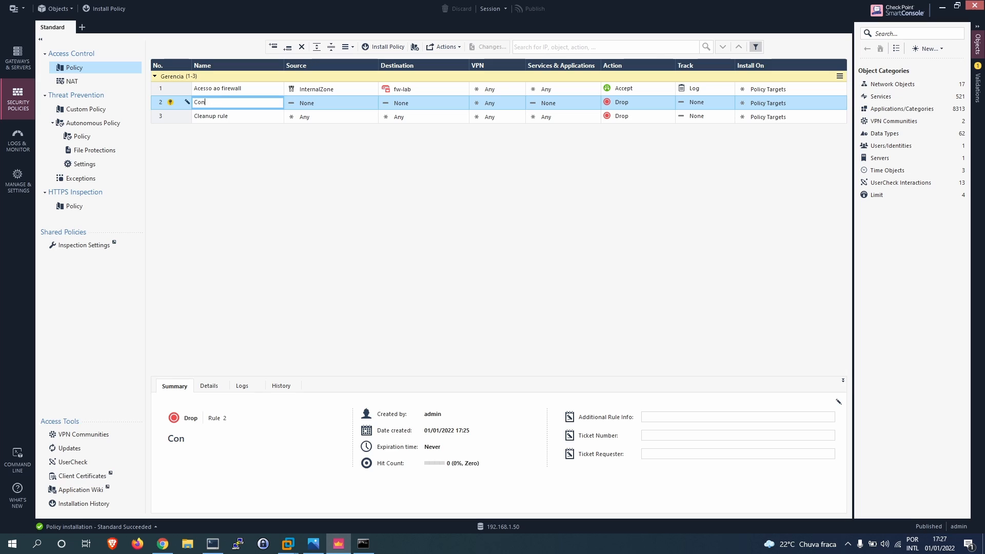
text(exao com a Internet)
- Set the Conexao com a Internet rule's source to InternalZone and its destination to All_Internet
click(322, 101)
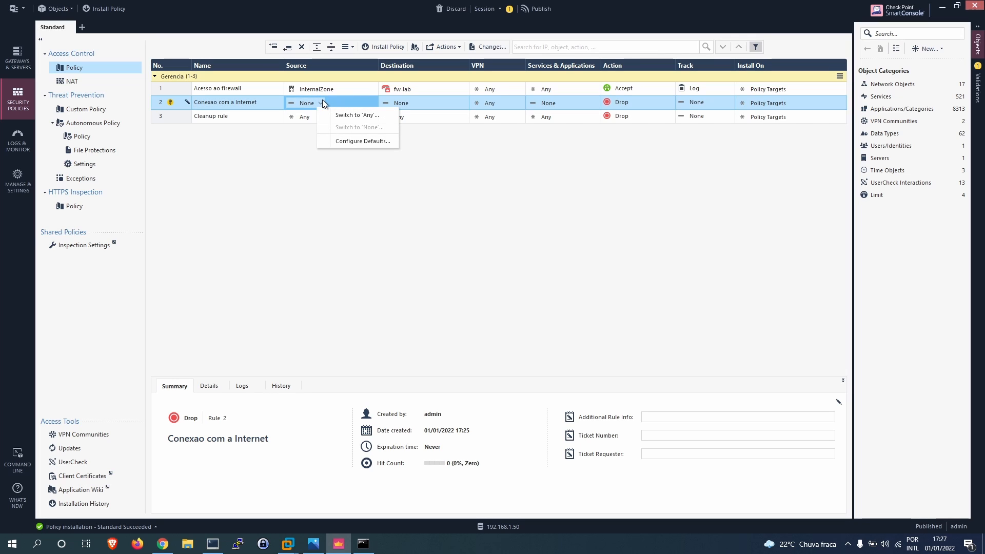
click(373, 101)
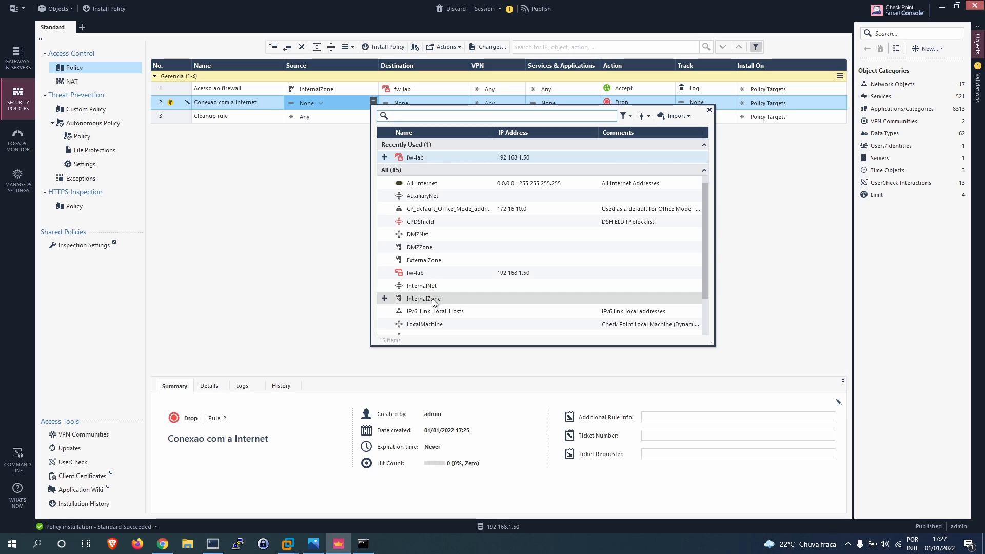
click(432, 300)
click(464, 100)
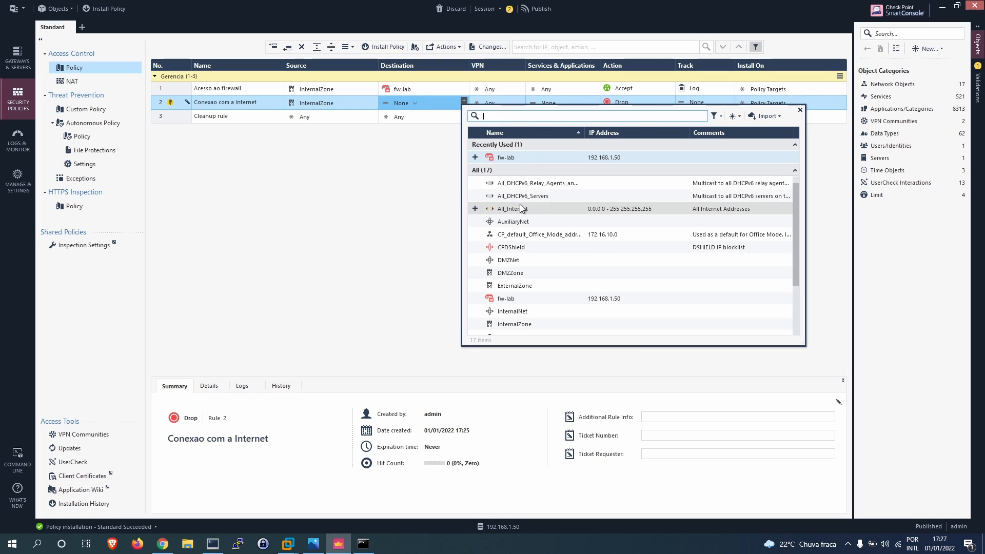
click(501, 211)
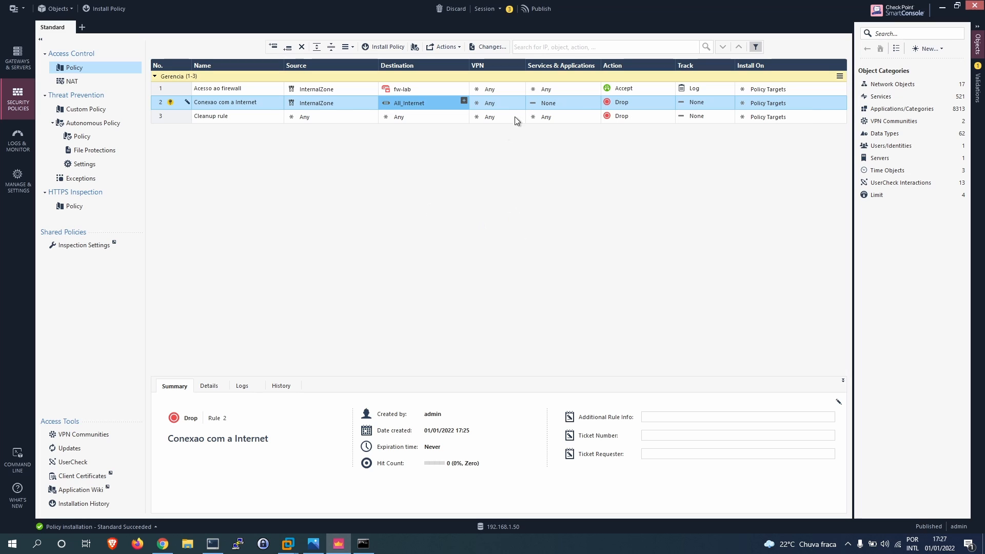
- Set the Conexao com a Internet rule's action to Accept and its tracking to Log
click(632, 101)
click(661, 106)
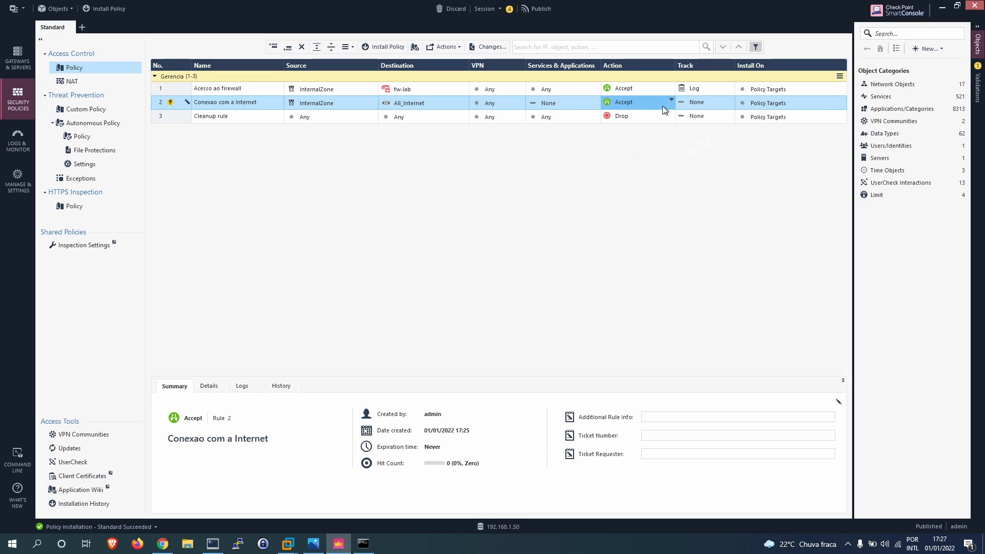
click(697, 102)
click(718, 123)
- Open the service picker for the Conexao com a Internet rule and search it for http, icmp and port 53
click(563, 102)
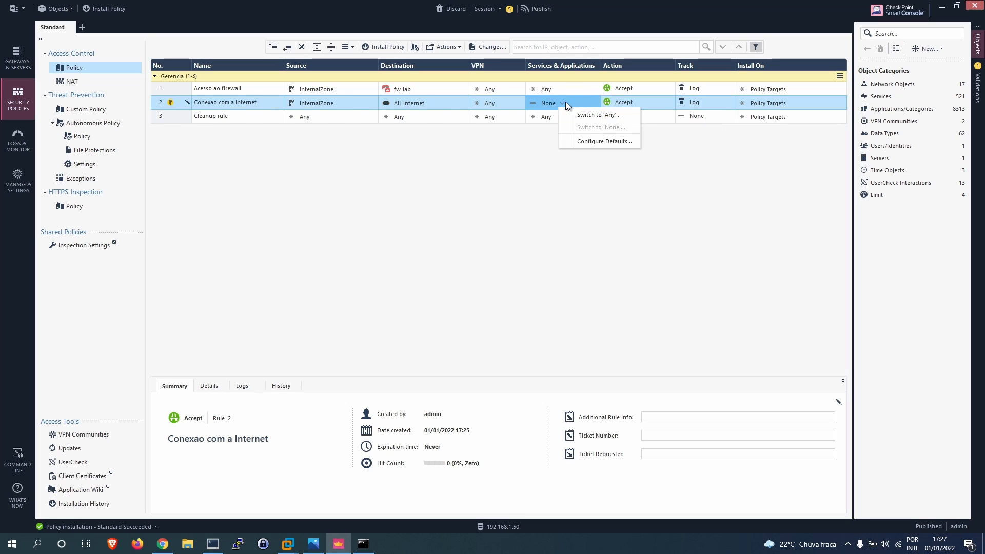
click(595, 101)
click(596, 100)
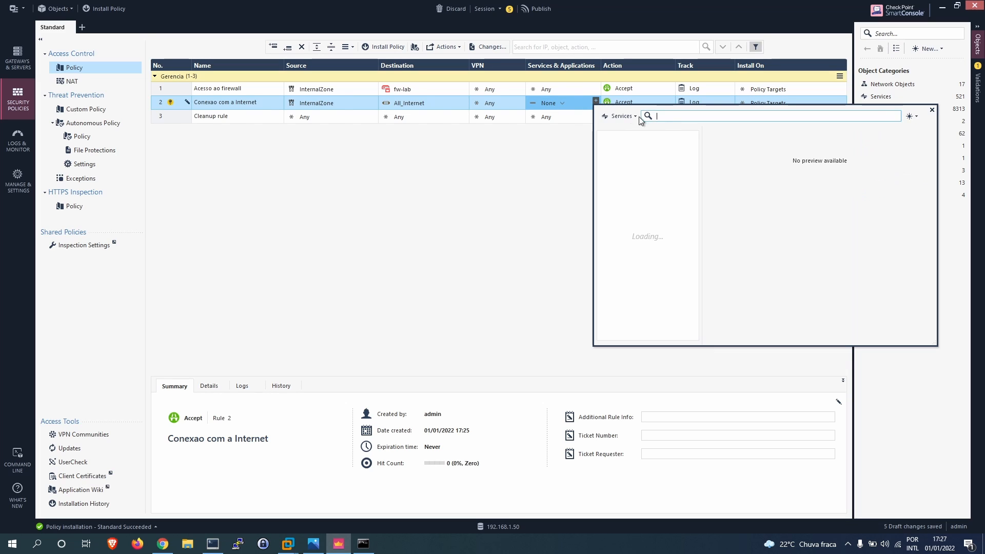
text(http)
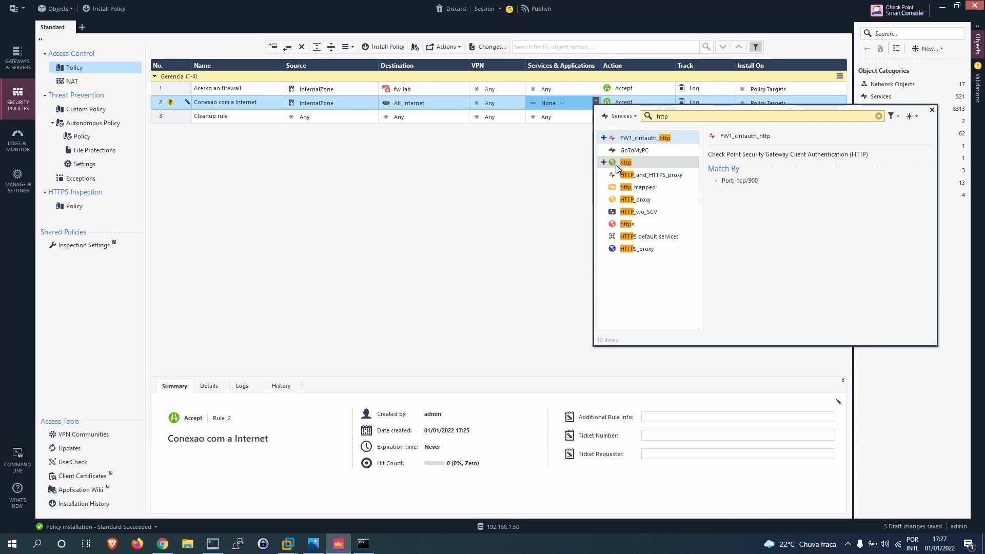
click(680, 115)
drag(674, 112, 651, 116)
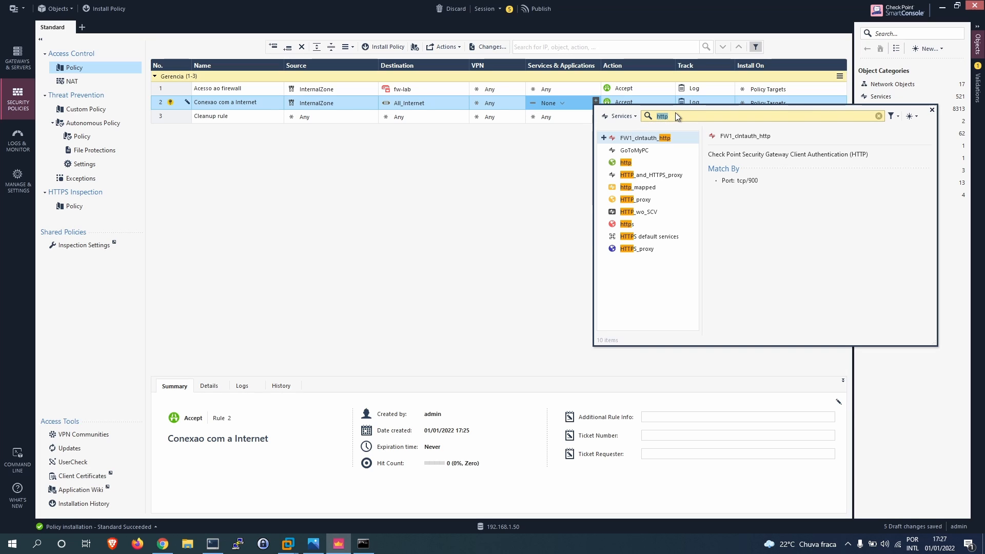
text(icmp)
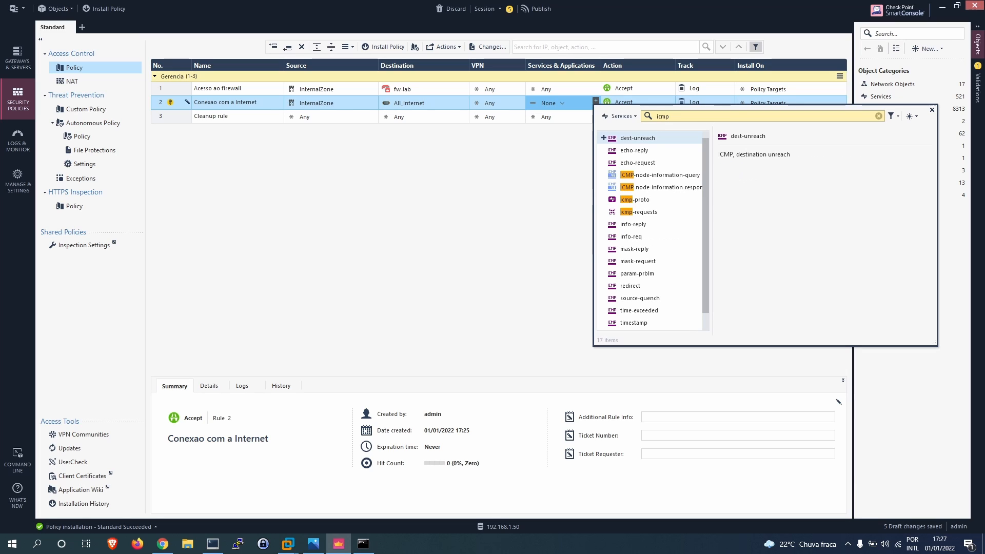
drag(671, 116, 649, 115)
text(53)
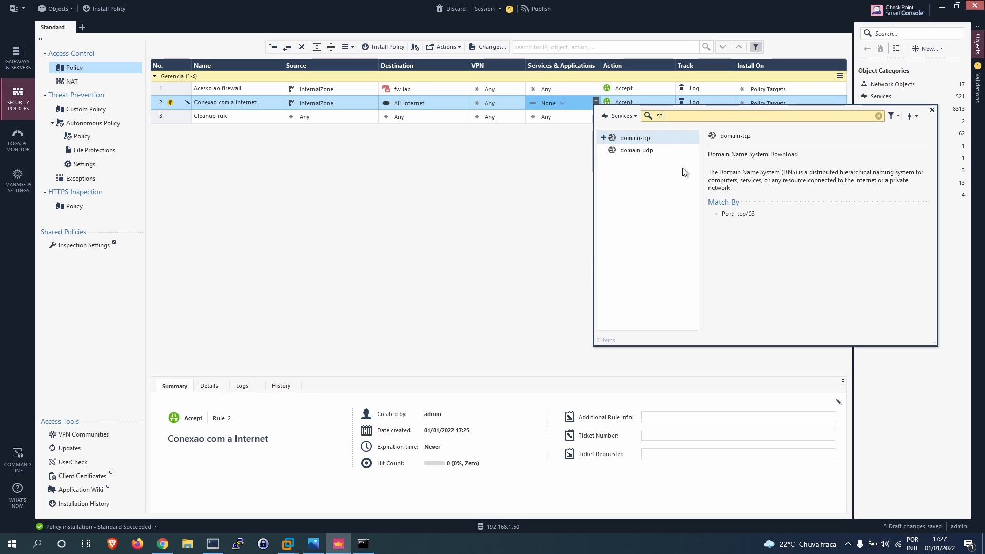
- Find the services by ports 443 and 80, and add https and http to the Conexao com a Internet rule
double_click(669, 115)
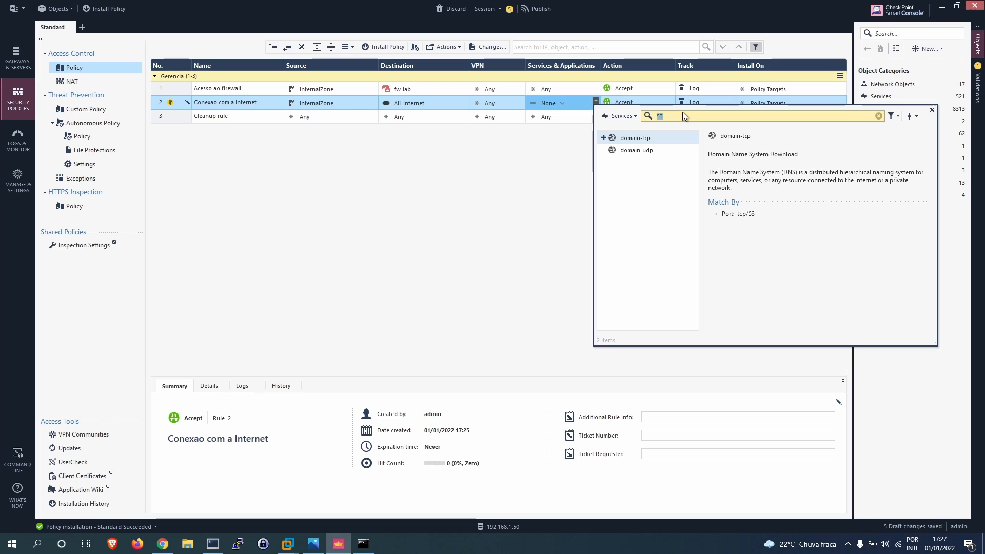
text(443)
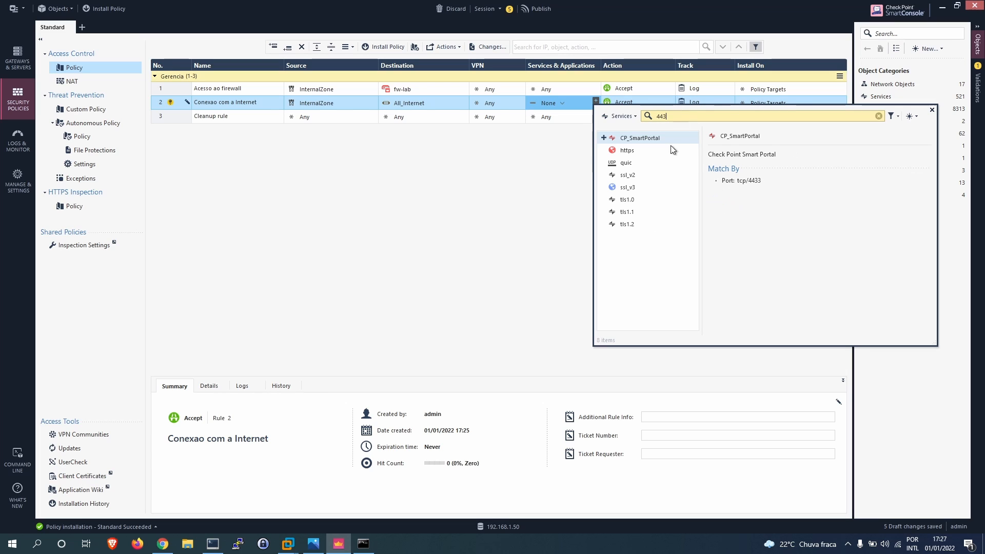
click(604, 150)
drag(663, 123, 645, 119)
text(80)
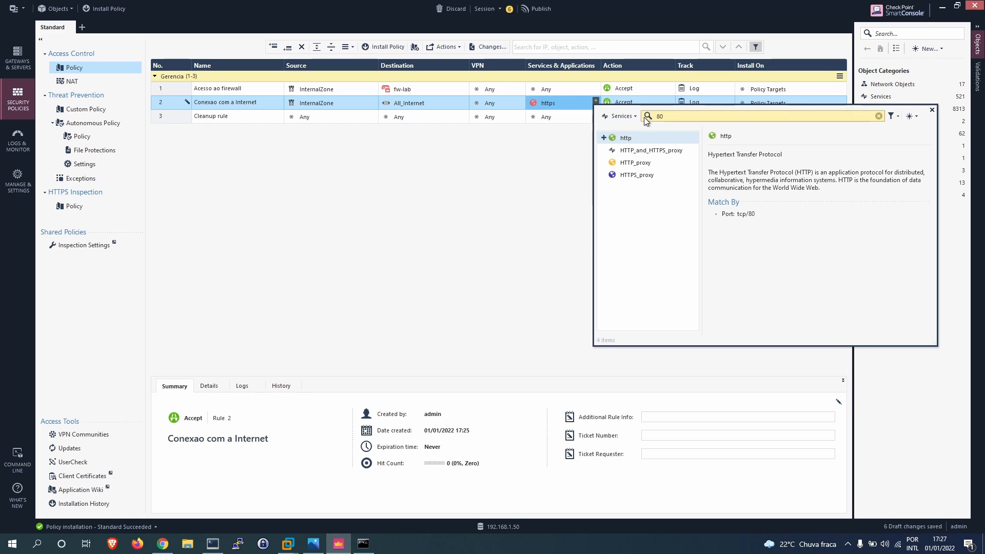
click(604, 138)
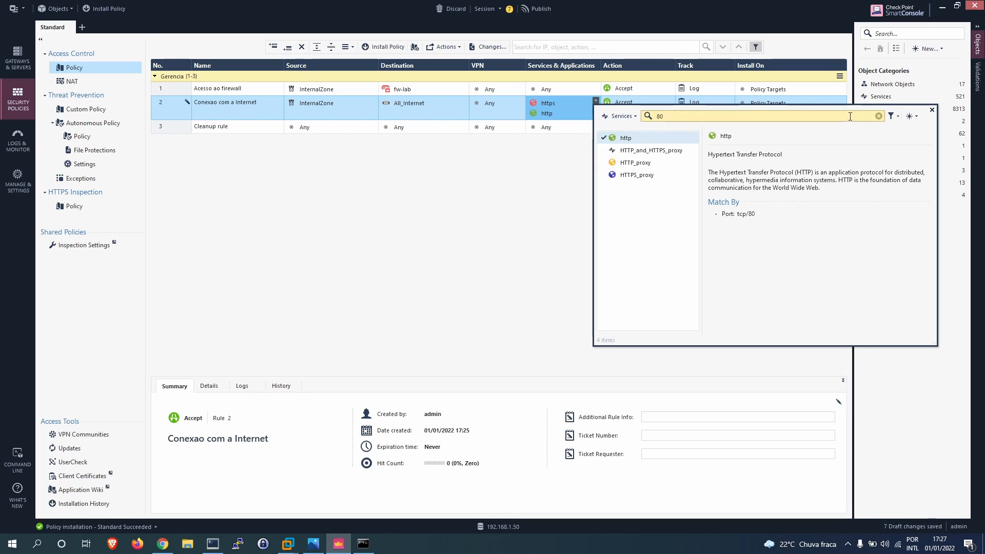
click(932, 109)
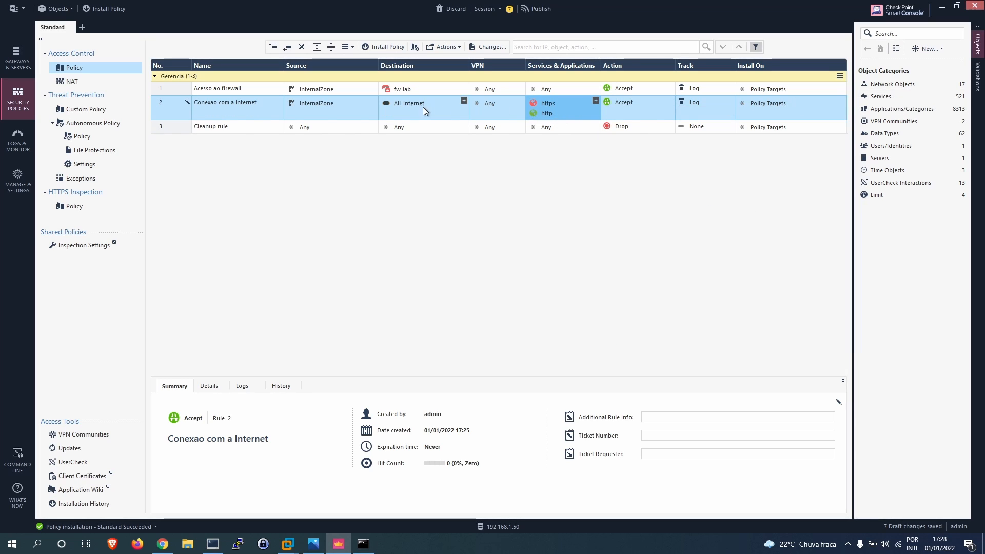
- Publish the session's draft changes and install the Standard Access Control policy on fw-lab
mouse_move(415, 106)
click(105, 10)
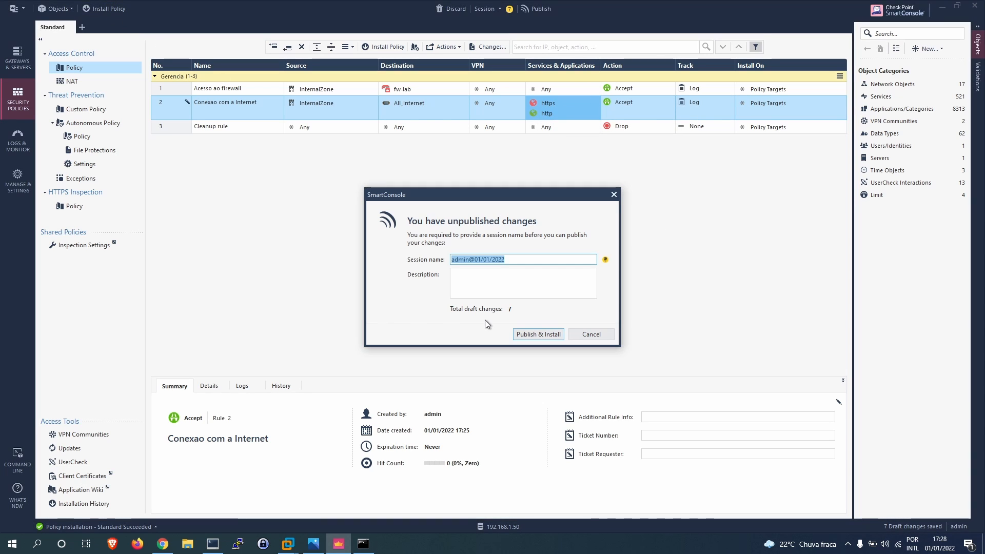
click(532, 334)
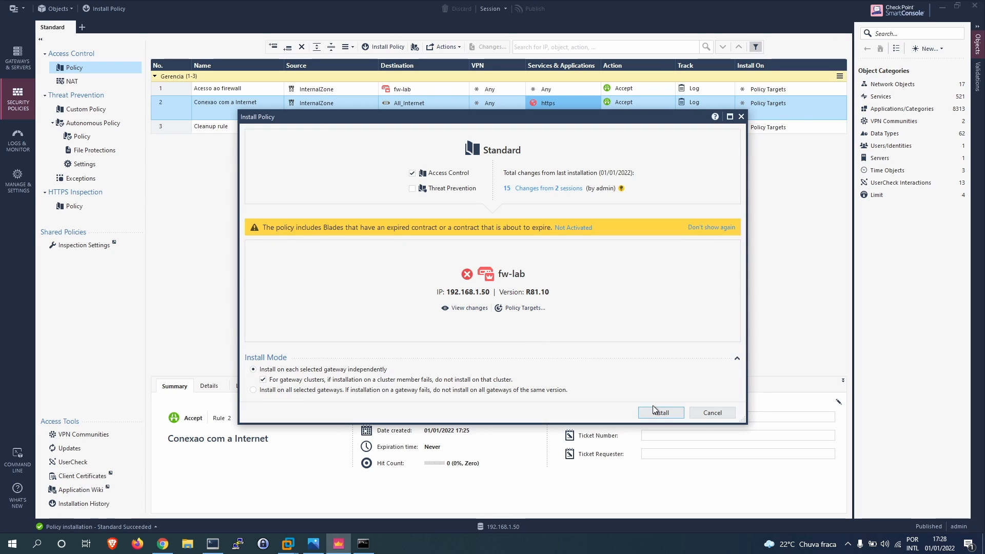
click(661, 413)
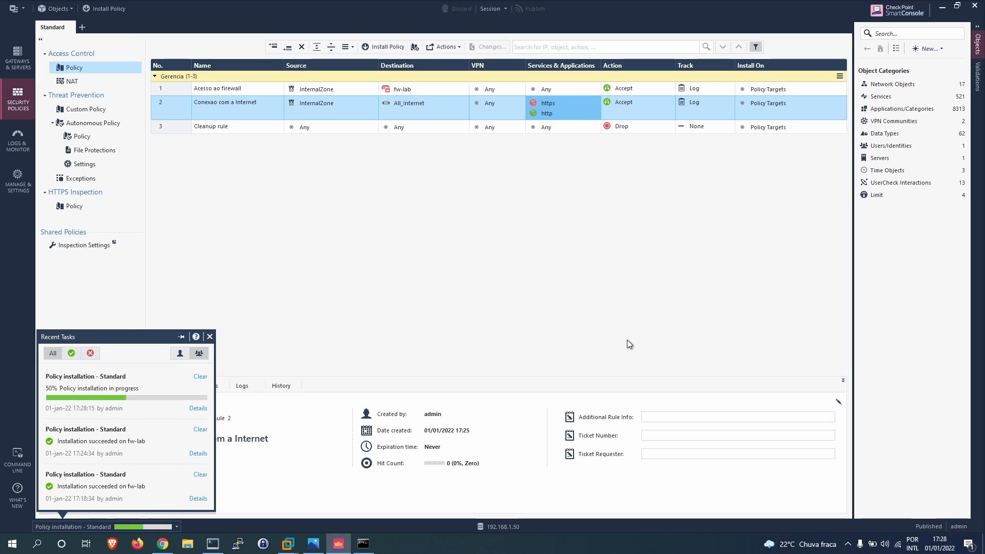
click(405, 250)
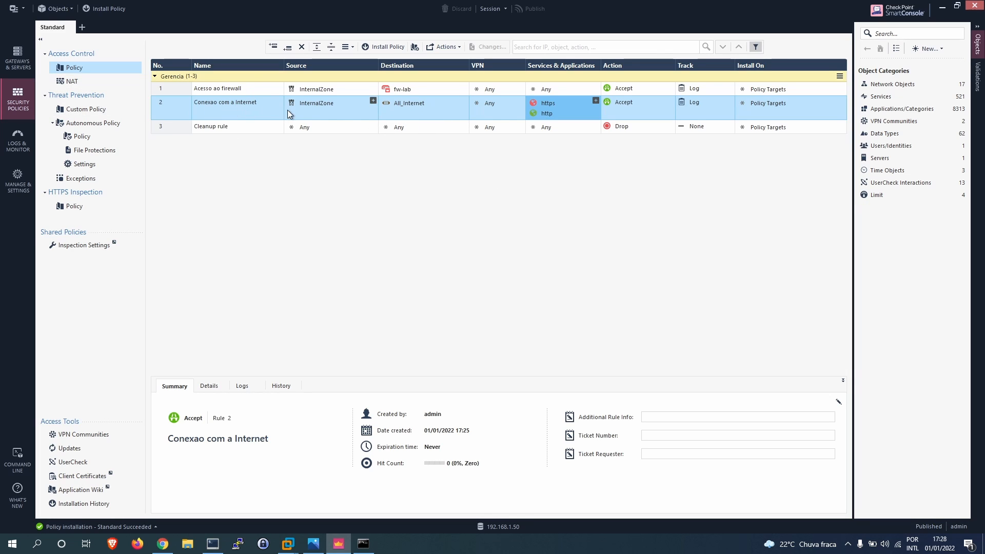
mouse_move(288, 544)
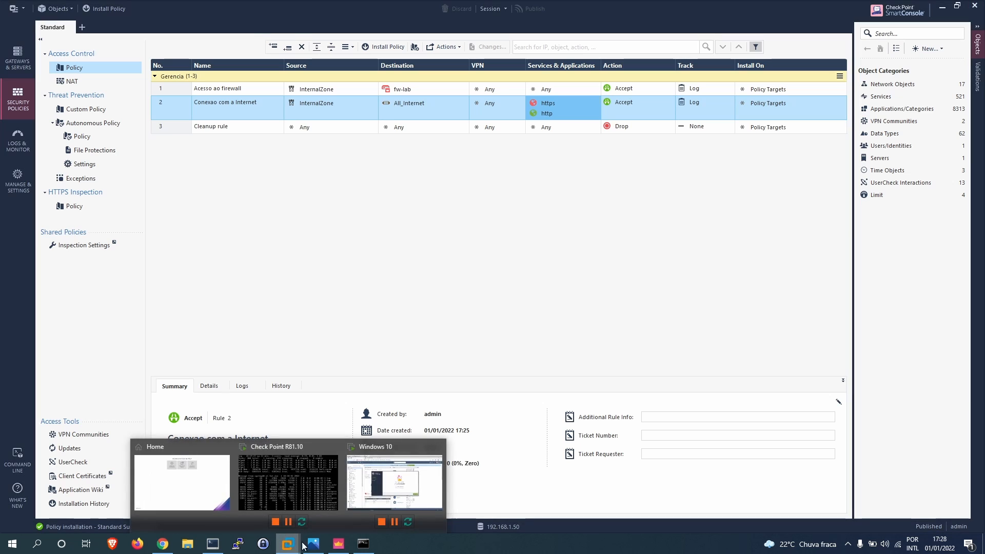
click(418, 478)
click(751, 367)
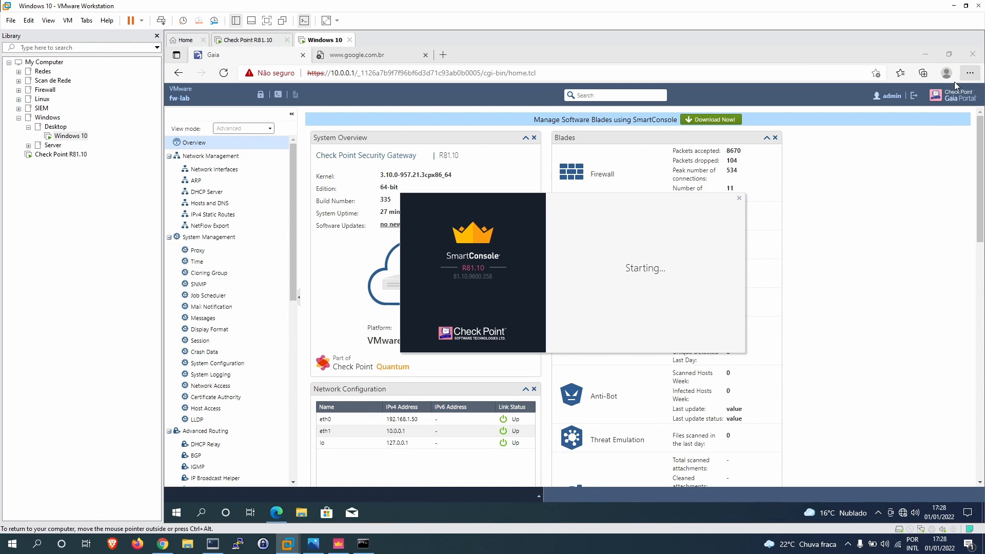
click(336, 51)
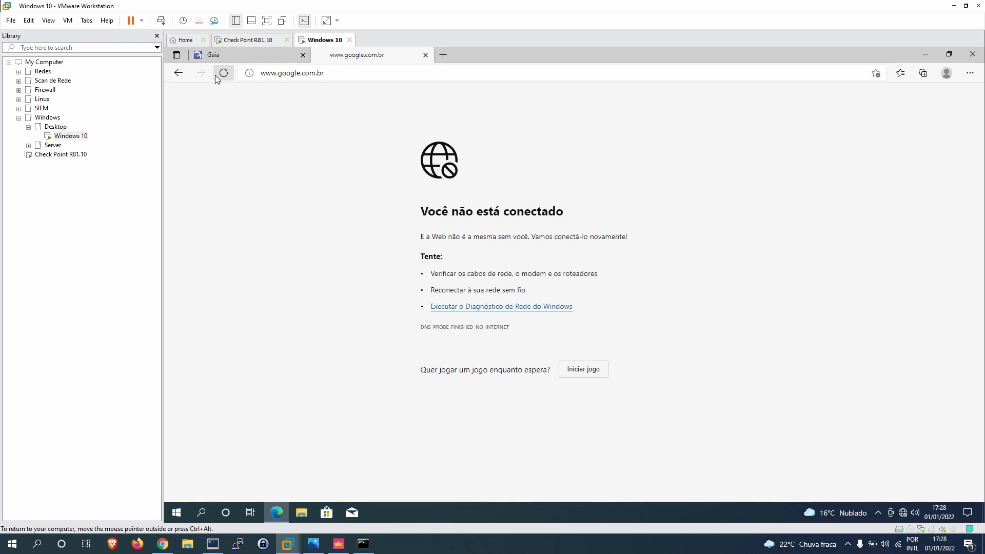
click(223, 72)
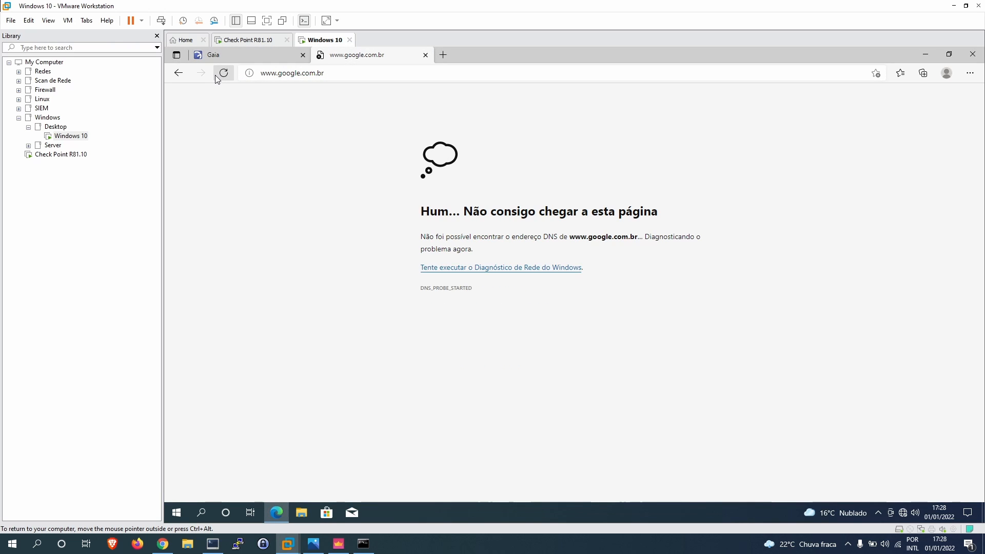
click(919, 55)
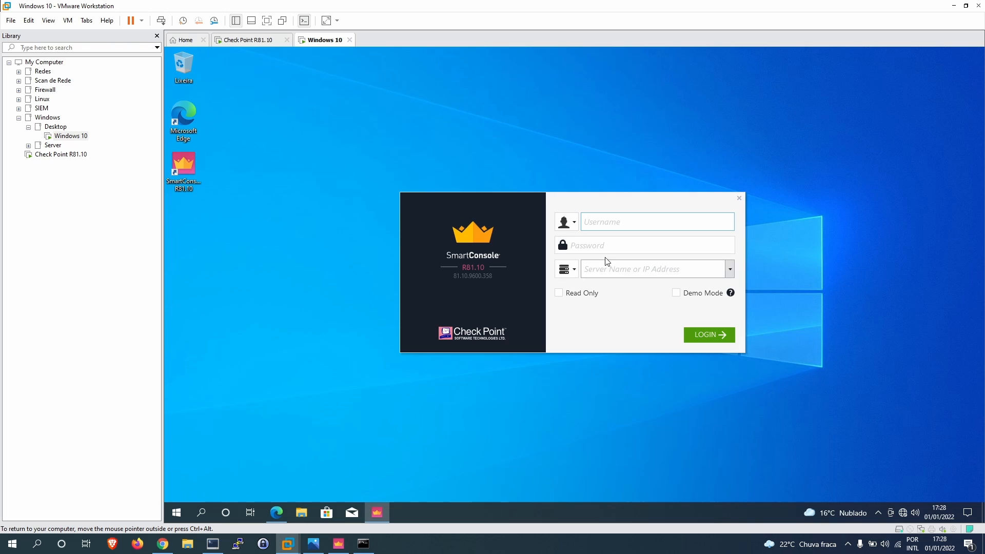
- Close SmartConsole on the host and enter username admin with the account password in the Windows 10 client's SmartConsole login
click(338, 544)
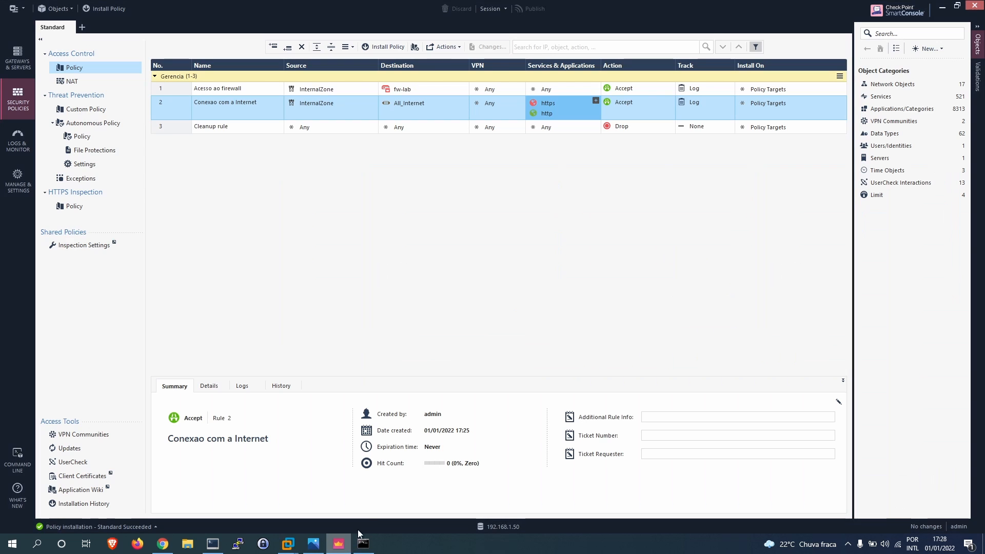
click(975, 5)
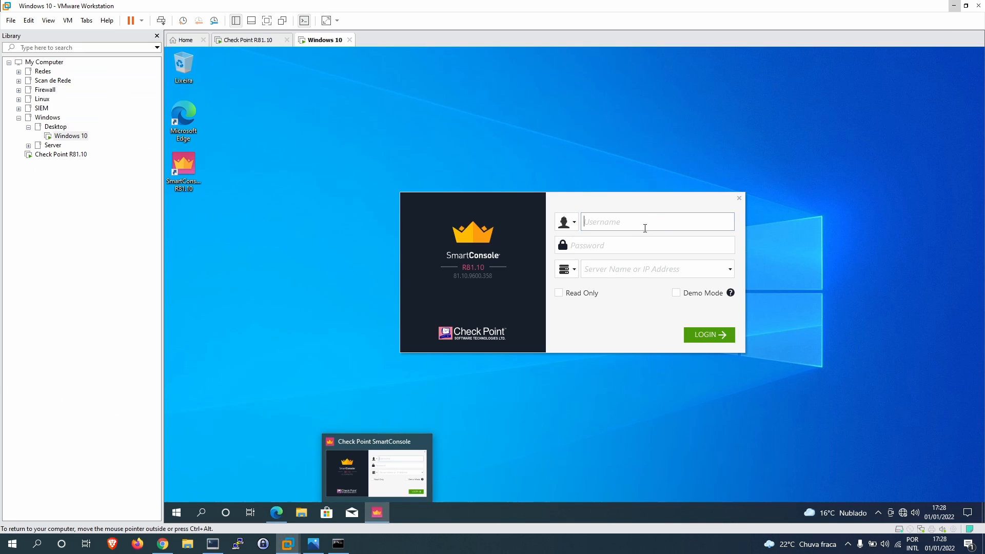
text(admin)
key(Tab)
text(*****)
key(BackSpace)
key(BackSpace)
key(BackSpace)
key(BackSpace)
key(BackSpace)
text(**********)
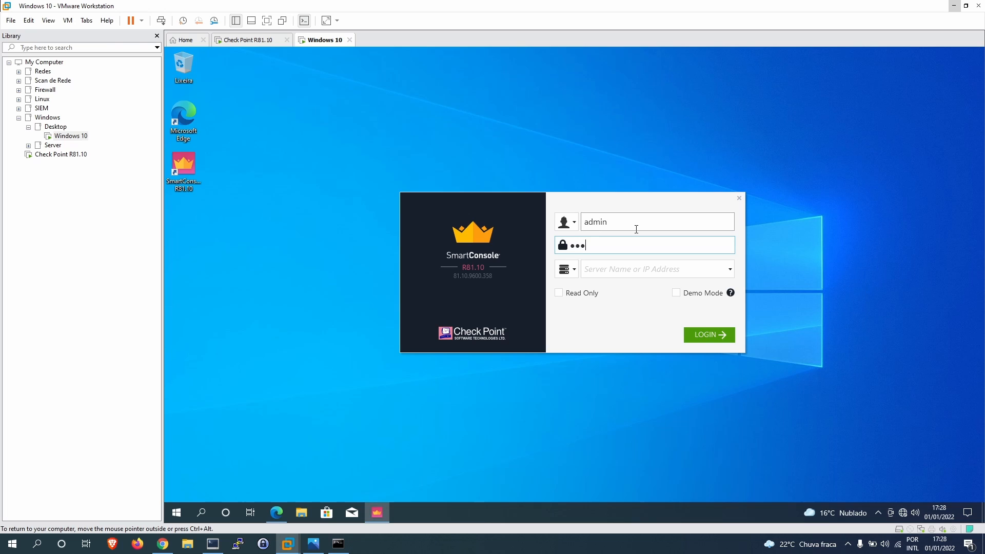
- Set the SmartConsole server address to 10.0.0.1, log in and accept the server's fingerprint
key(Tab)
text(1)
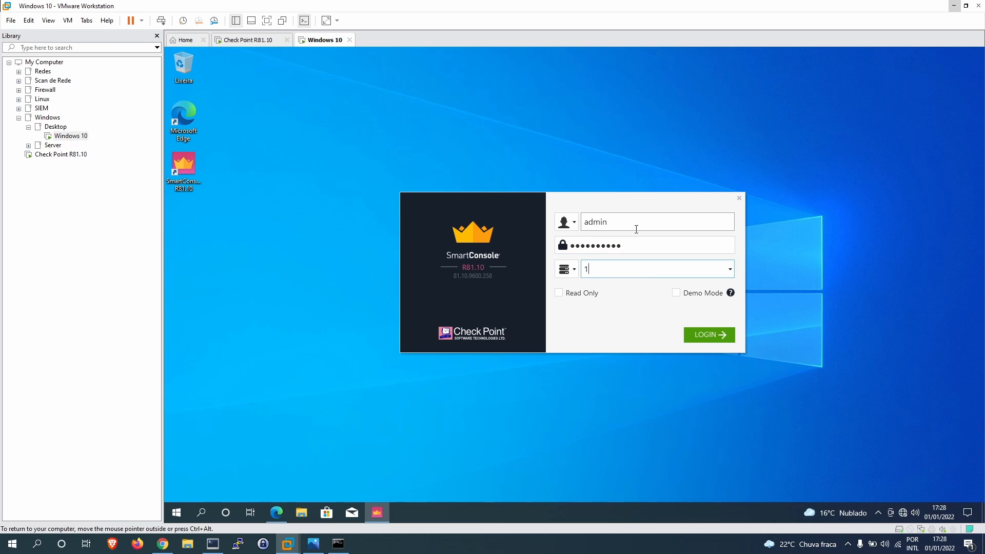
text(0.0.0.1)
click(714, 337)
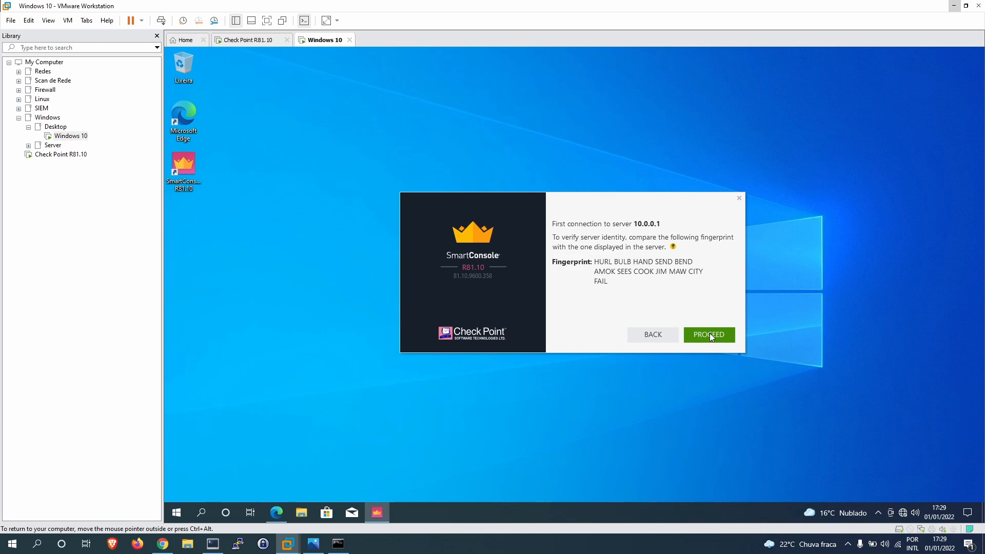
click(709, 333)
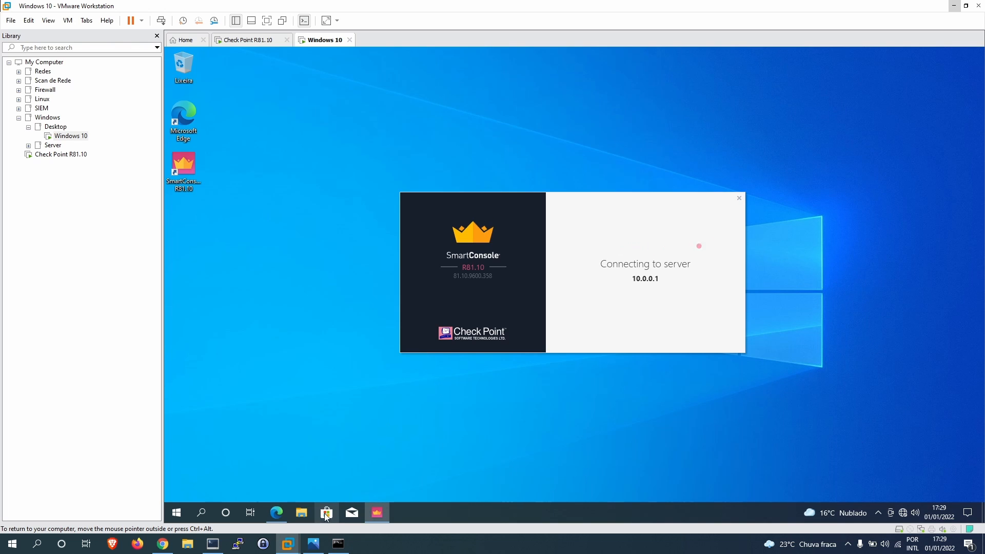
- Quit the top process monitor in the Check Point R81.10 virtual machine's console and release the input capture
mouse_move(294, 543)
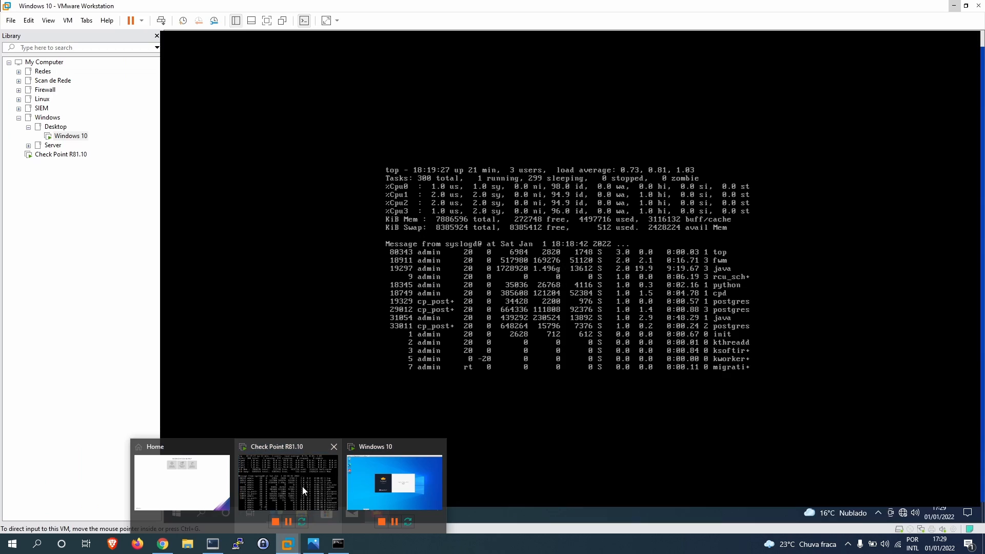
click(303, 487)
click(596, 290)
key(q)
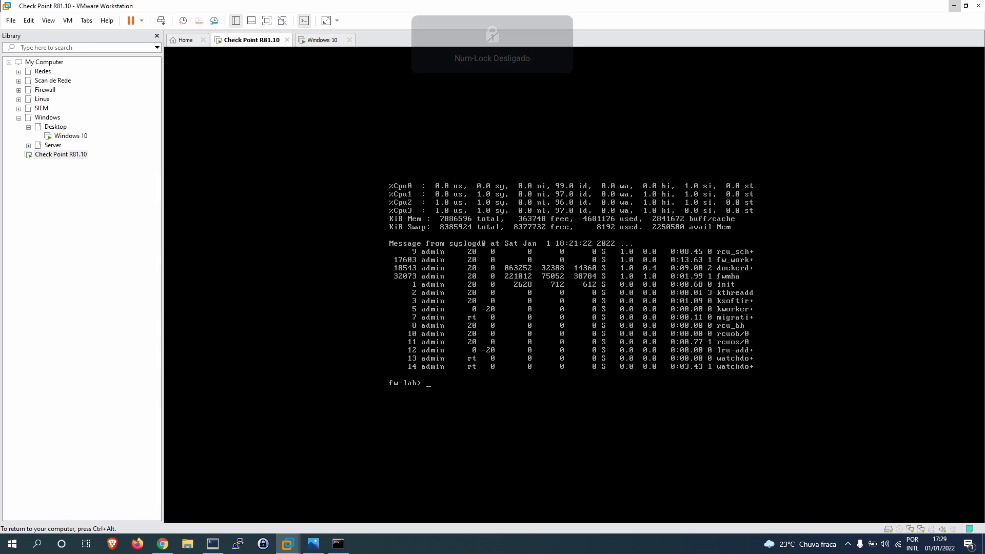
key(Return)
key(Return)
key(Return)
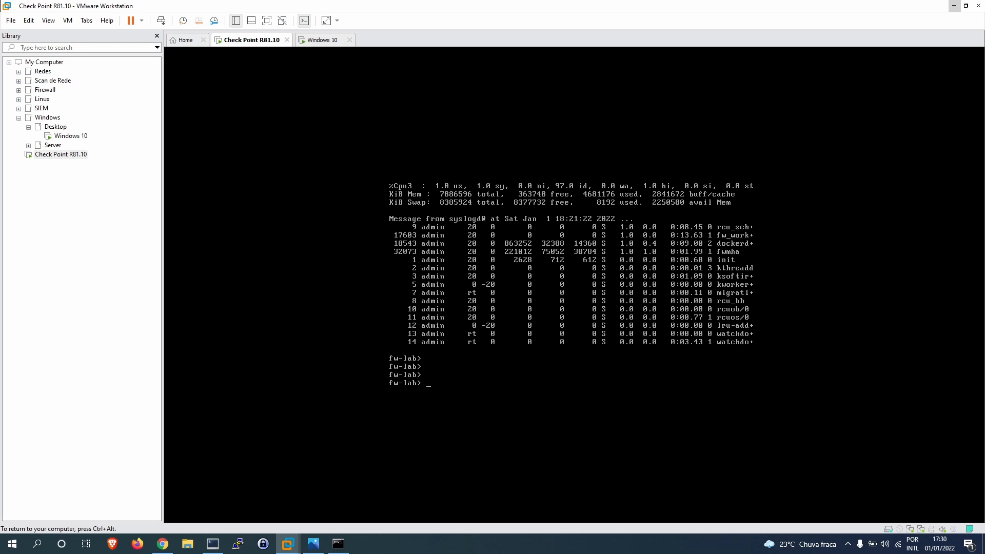
key(ctrl+alt)
- Check the 192.168.1.50 page in Chrome on the host and return to the Windows 10 virtual machine
mouse_move(173, 544)
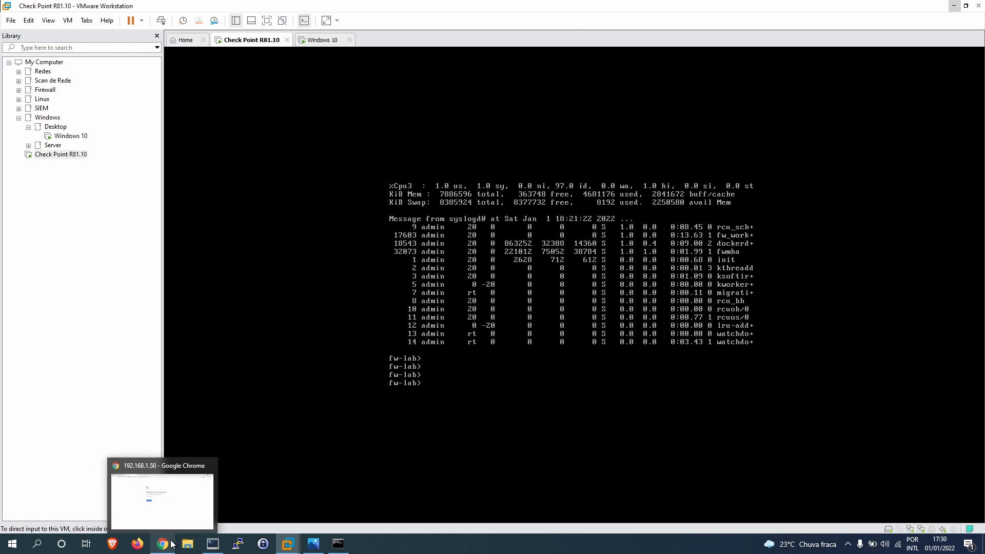
click(175, 504)
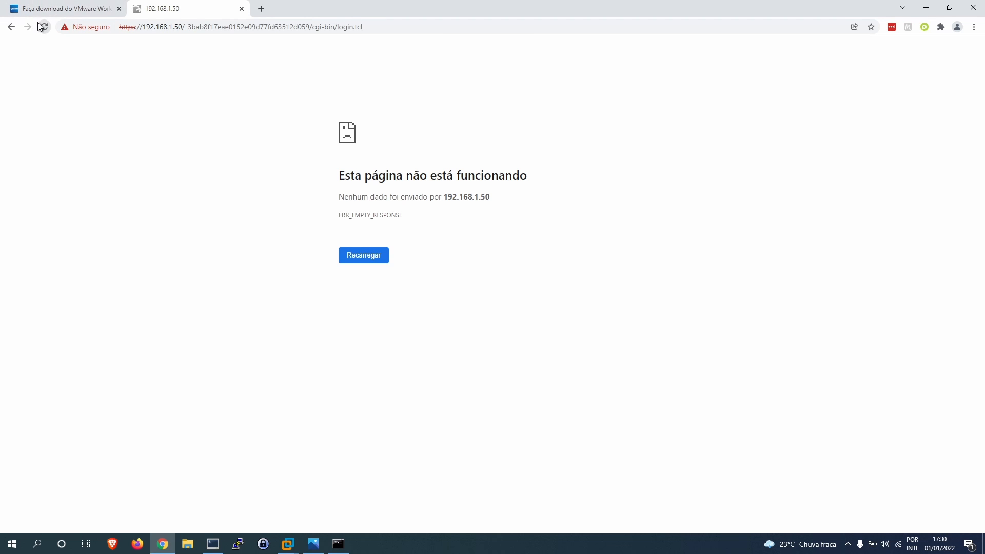
click(295, 547)
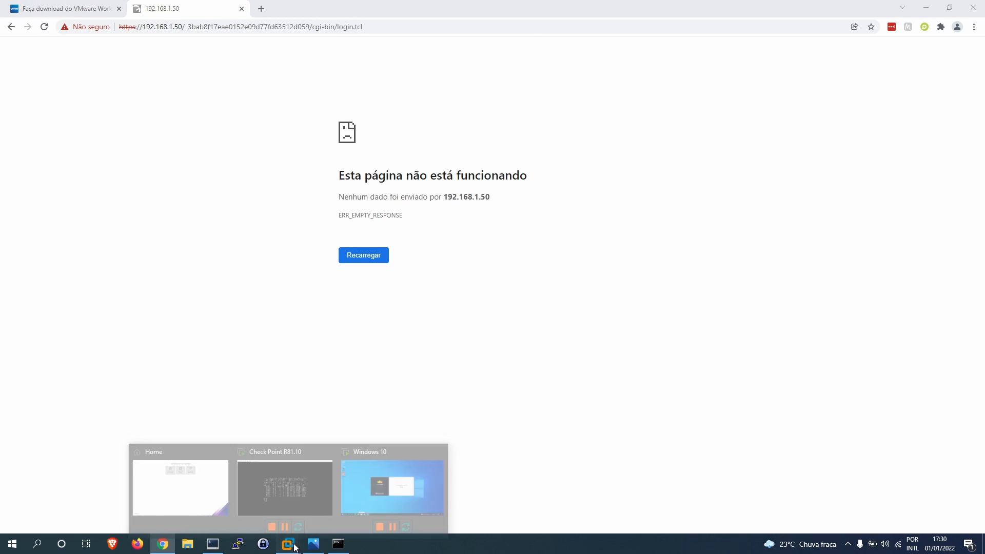
click(391, 485)
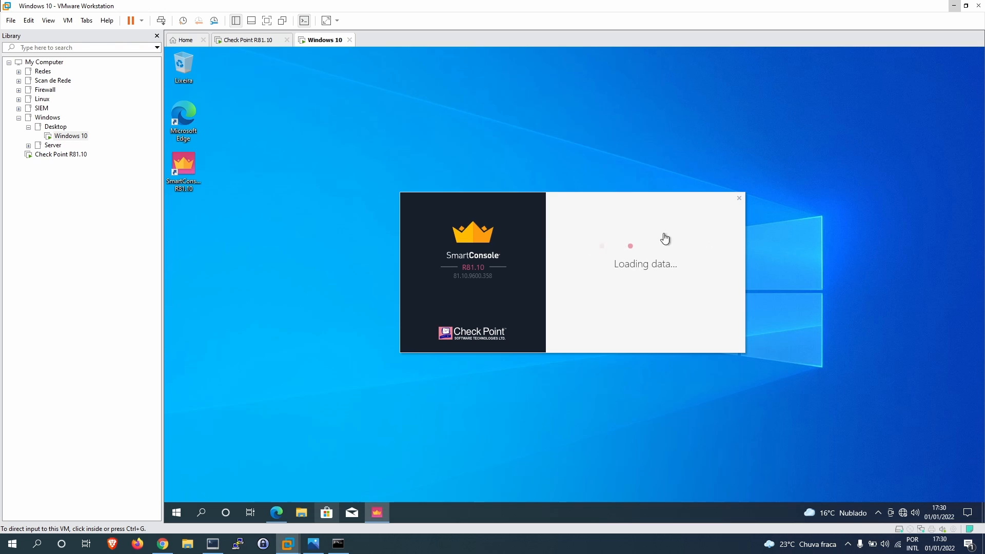
mouse_move(287, 506)
click(278, 479)
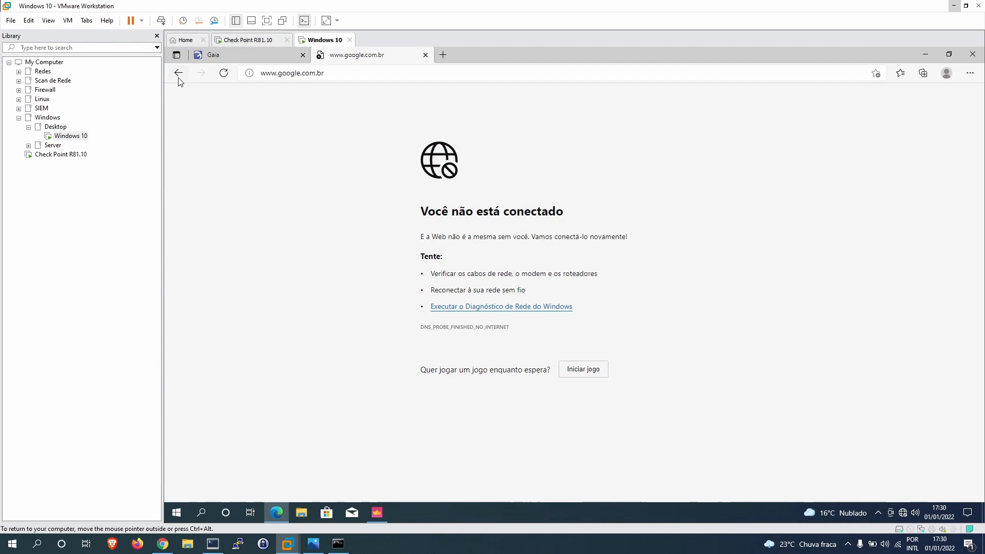
click(226, 55)
click(357, 55)
click(224, 73)
click(383, 520)
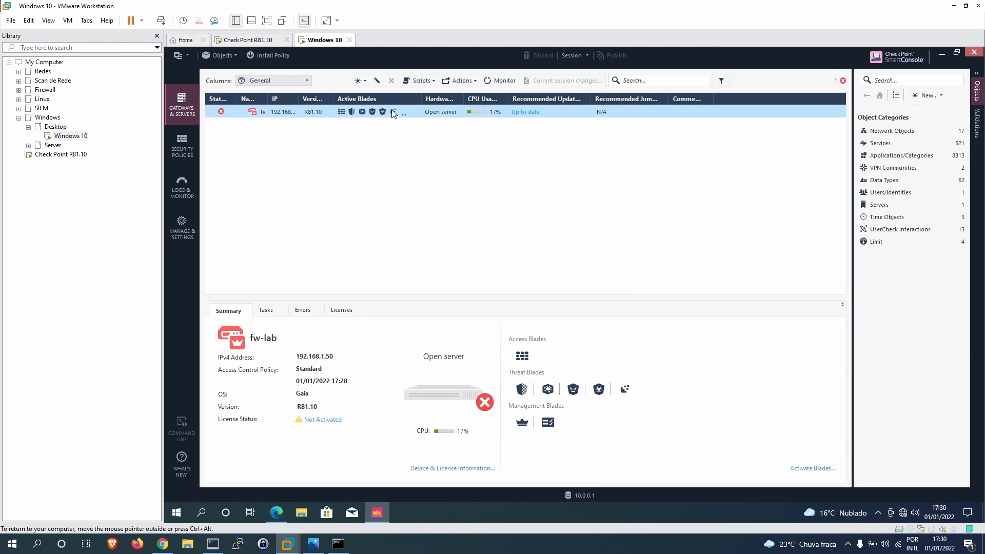
- Open the fw-lab gateway properties and enable hiding internal networks behind the gateway's external IP
double_click(284, 112)
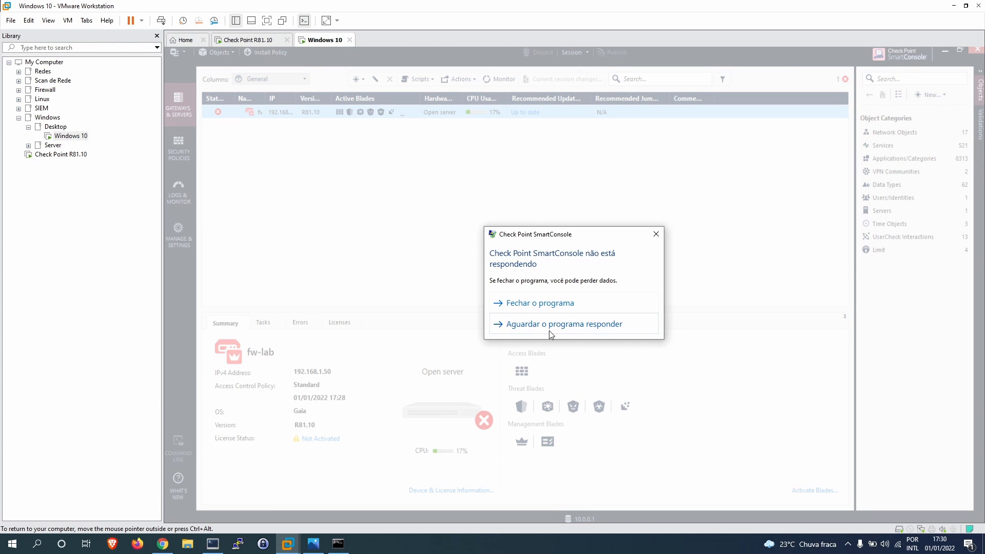
click(550, 325)
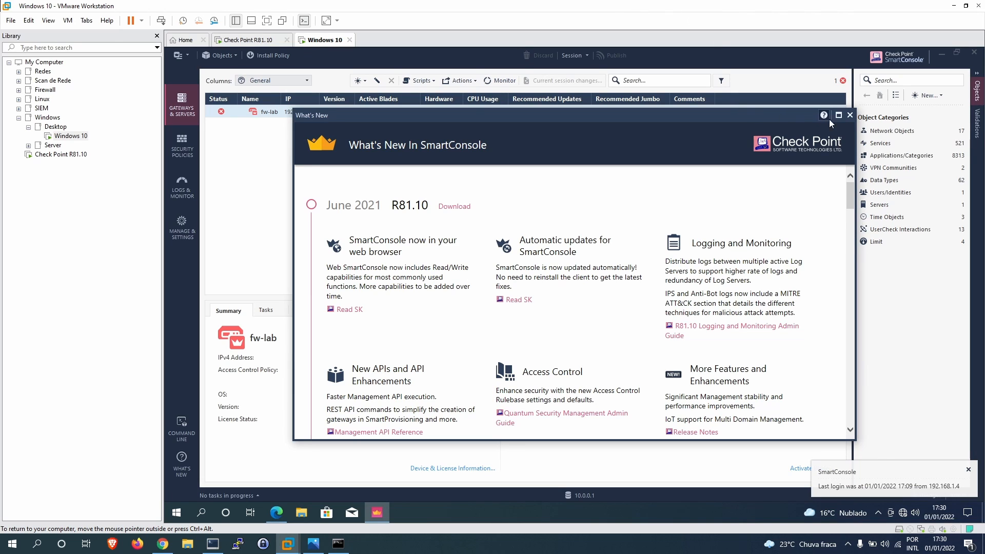
click(849, 115)
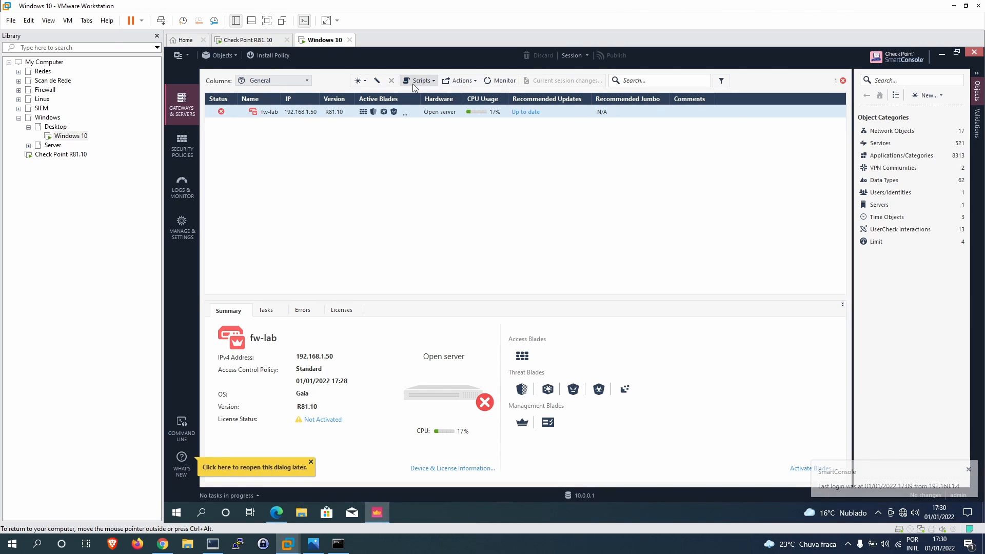
double_click(396, 111)
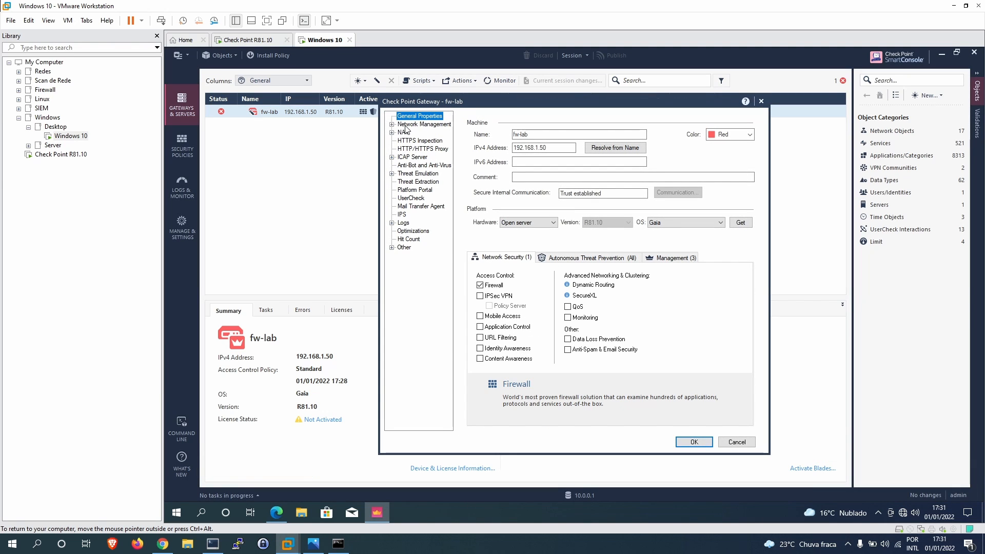
click(408, 132)
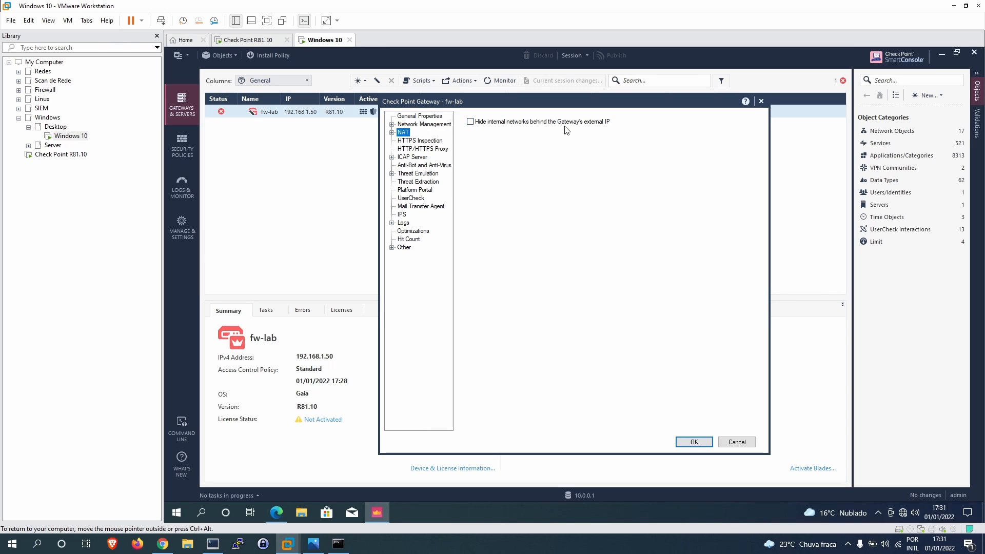
click(470, 122)
click(693, 442)
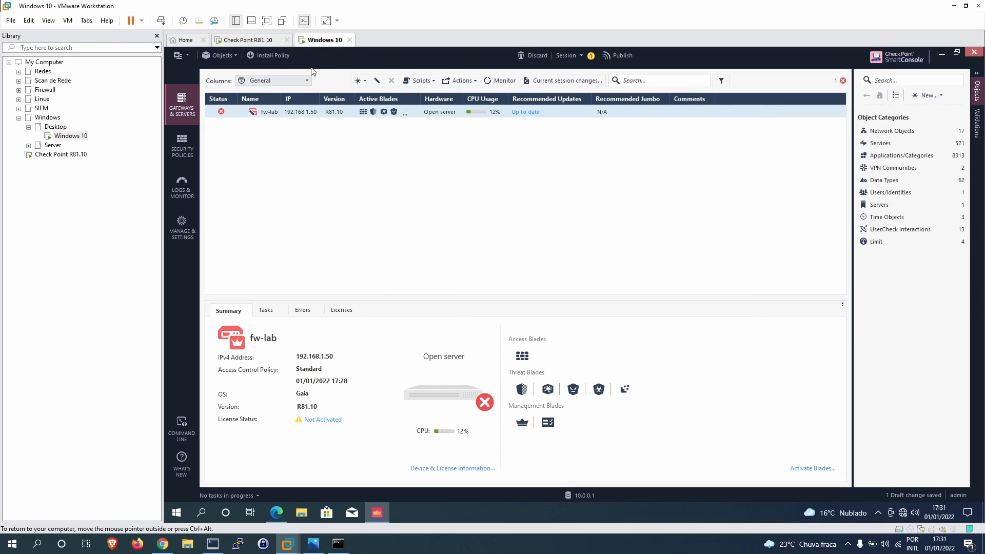
- Publish the NAT change and install the Standard policy on fw-lab
click(270, 57)
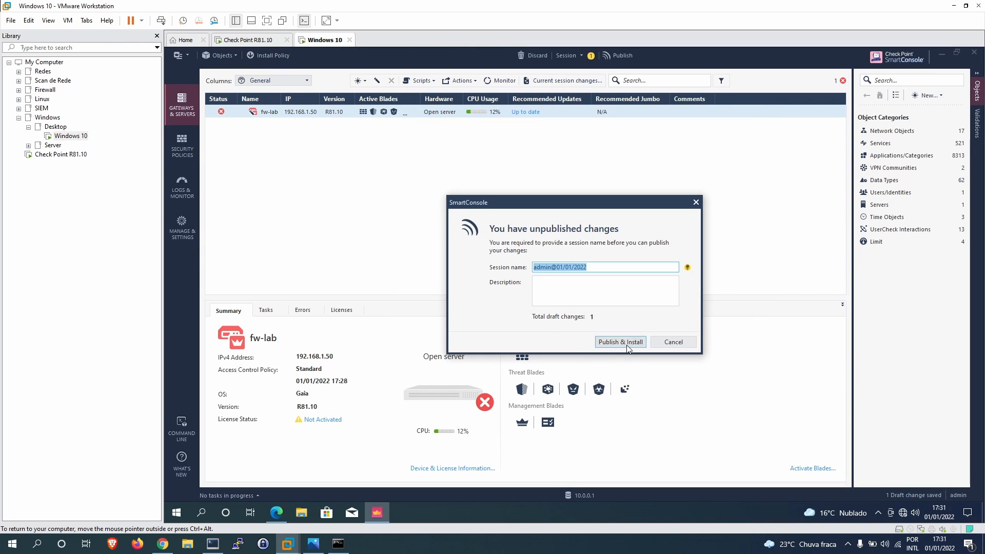
click(623, 346)
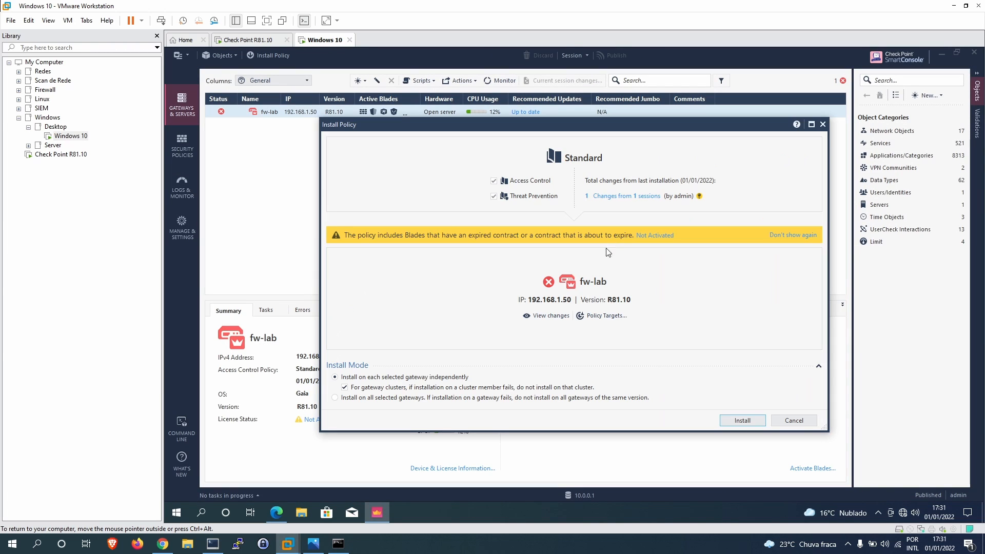
click(743, 421)
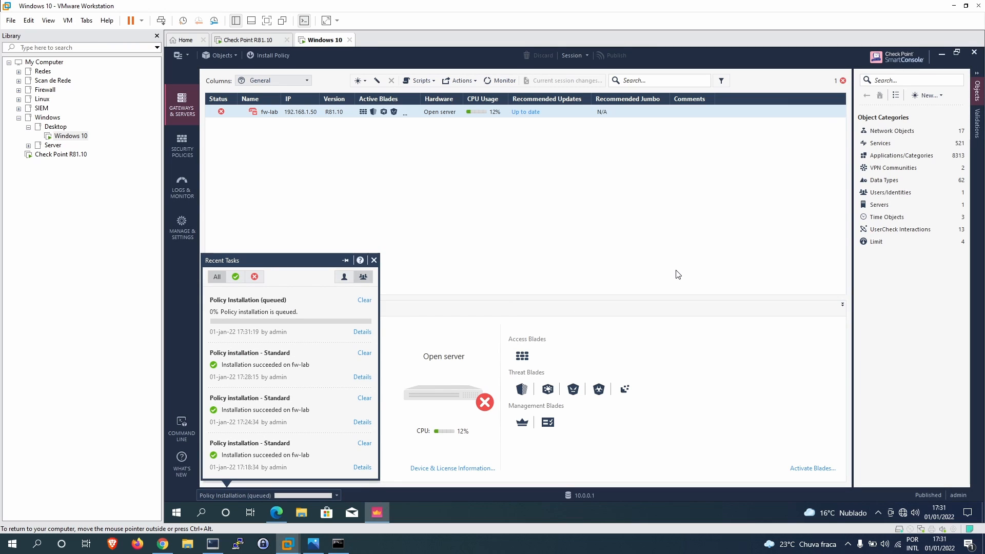
click(583, 218)
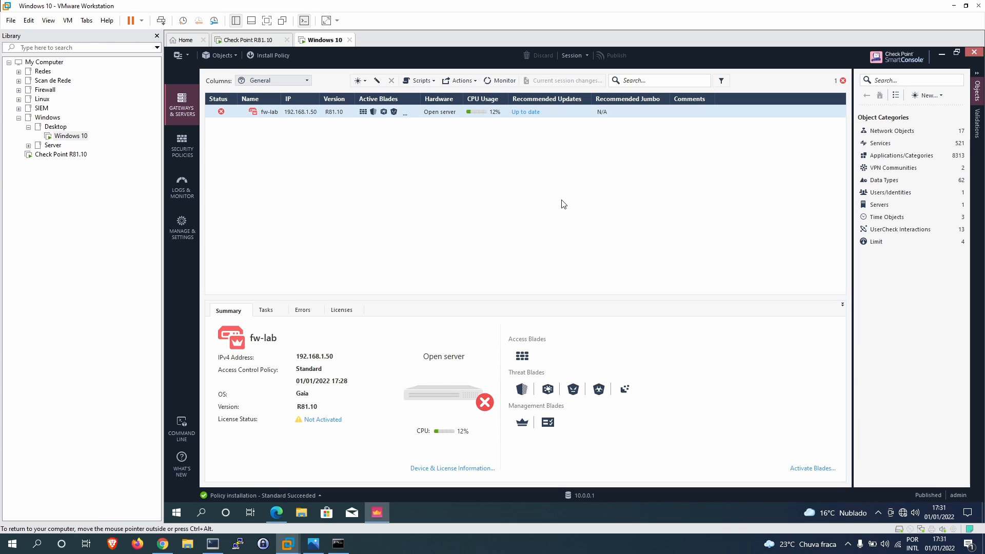
click(276, 513)
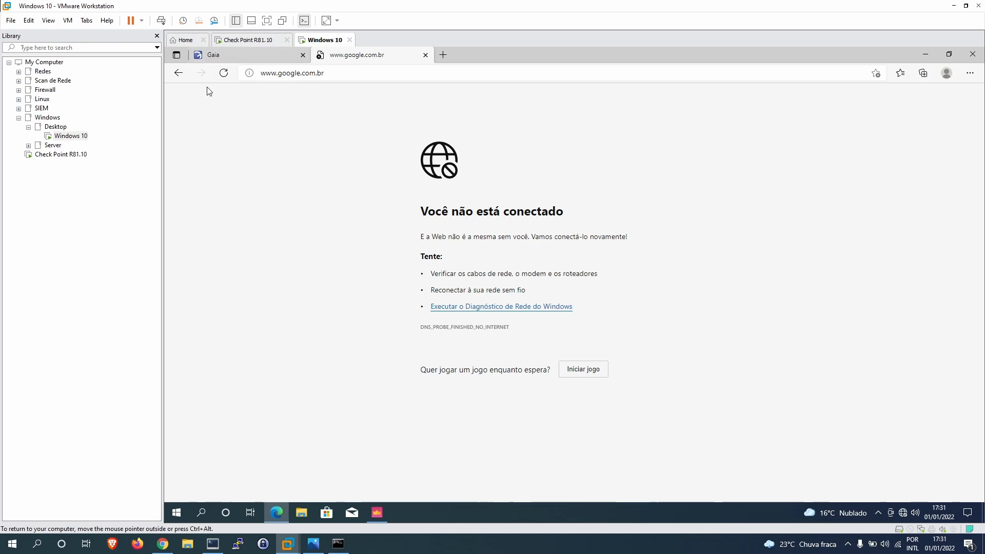
click(224, 73)
click(224, 73)
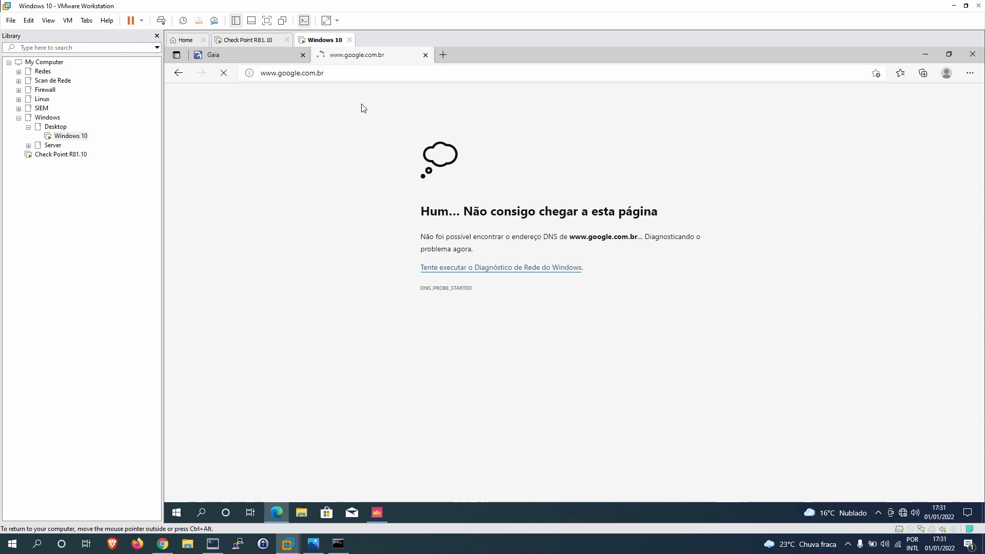
click(222, 73)
click(222, 75)
click(901, 511)
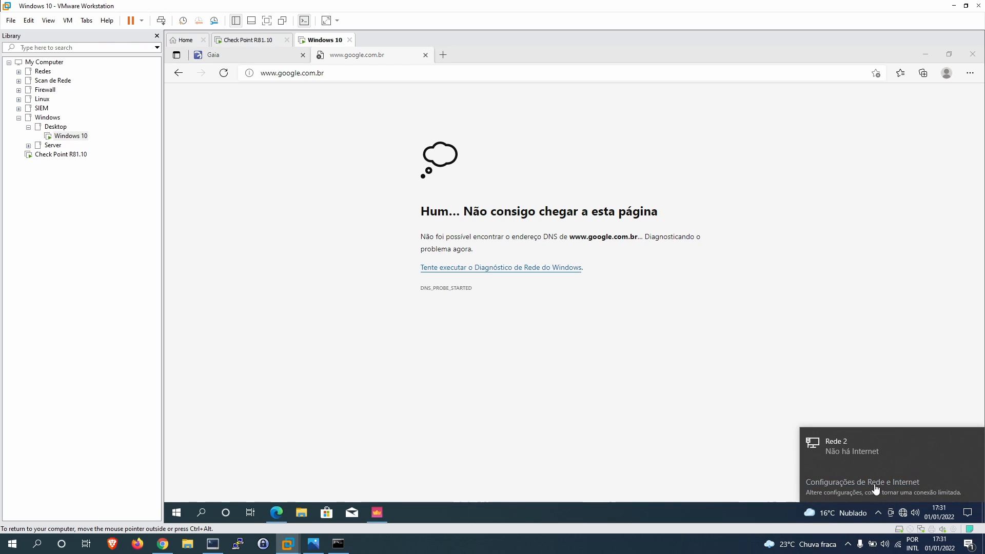
- Open the Windows 10 client's network connections and restart the Ethernet0 adapter by disabling and re-enabling it
click(303, 513)
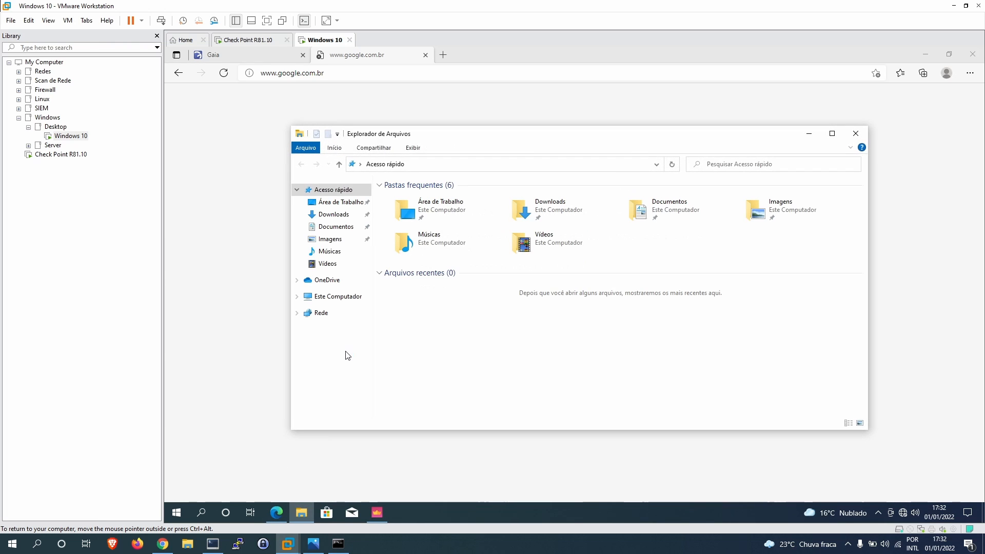
click(856, 134)
key(super+r)
key(Return)
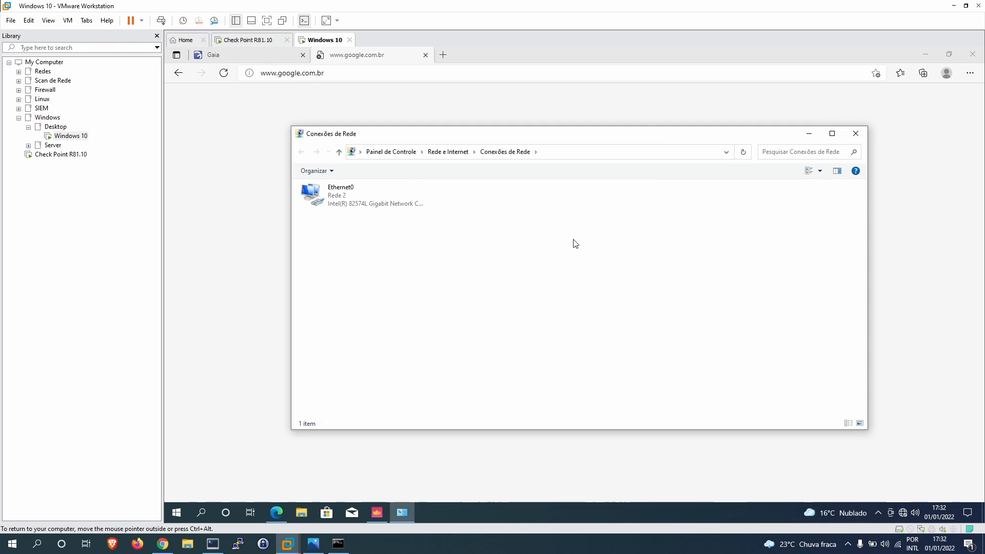
click(373, 207)
right_click(373, 207)
click(397, 210)
right_click(353, 197)
click(376, 200)
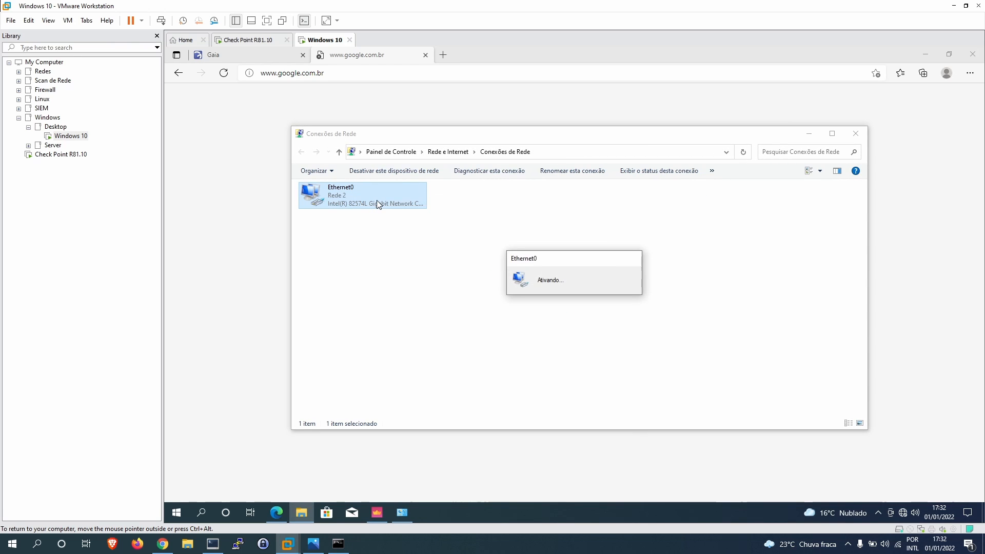
click(243, 158)
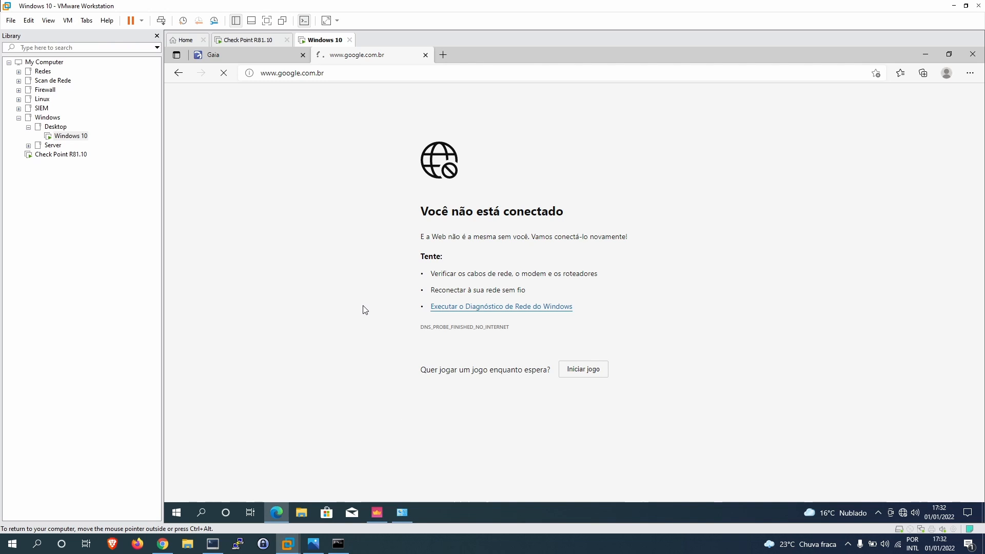
click(383, 517)
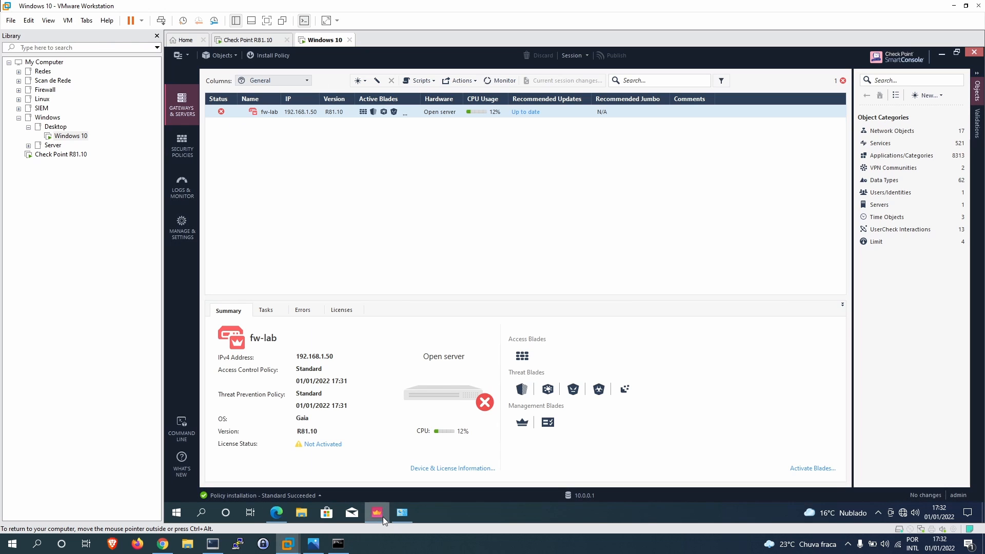
click(182, 145)
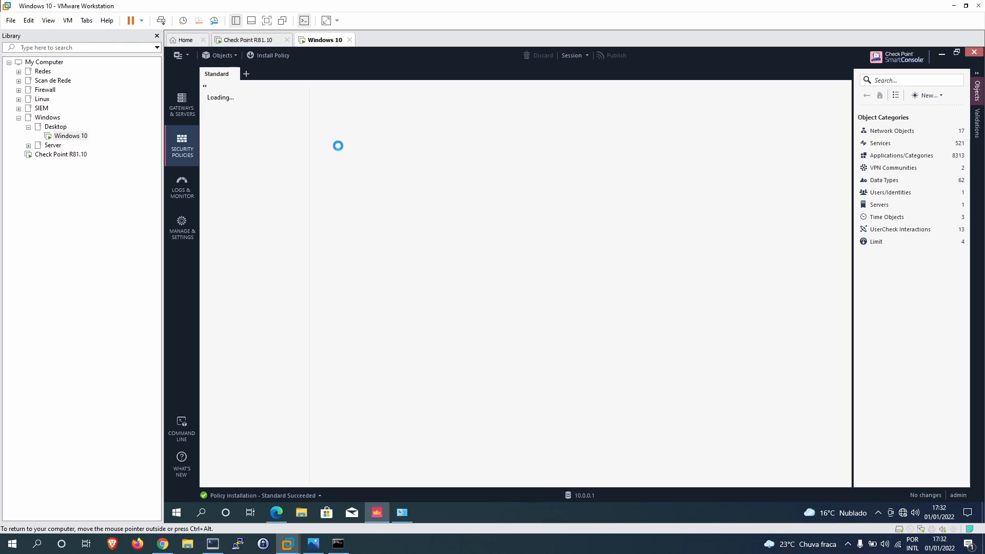
click(285, 508)
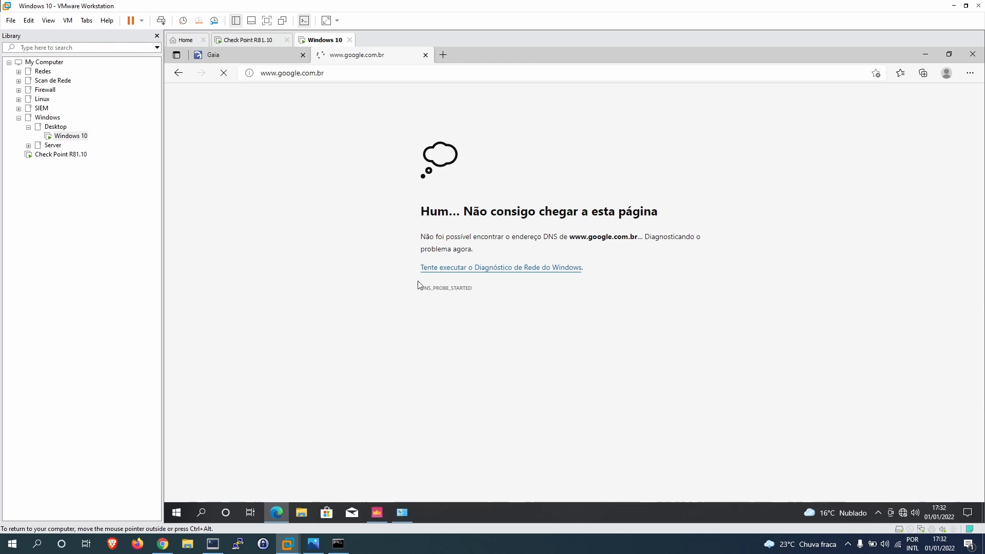
- Return to SmartConsole, dismiss its alerts and log back in to 10.0.0.1 as admin with the account password
click(377, 512)
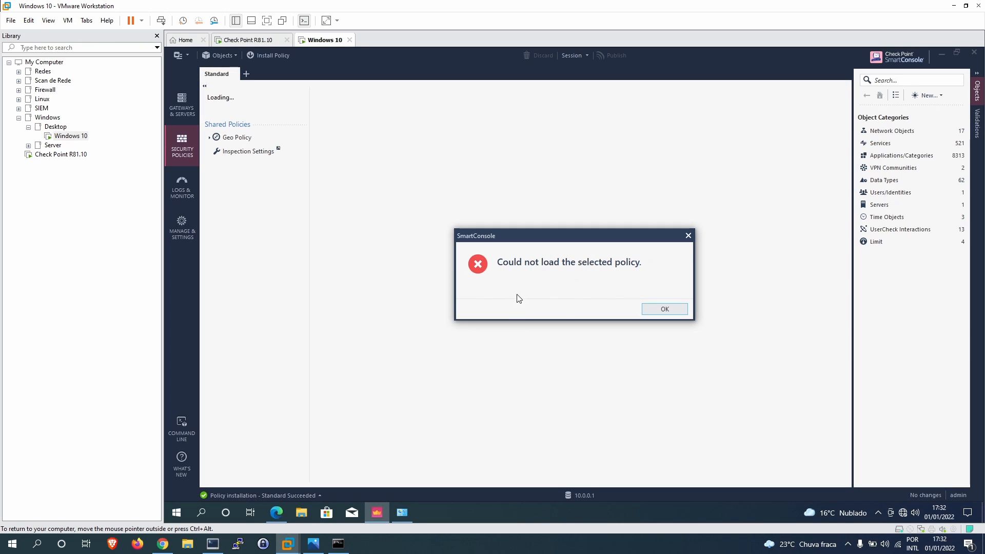
click(676, 309)
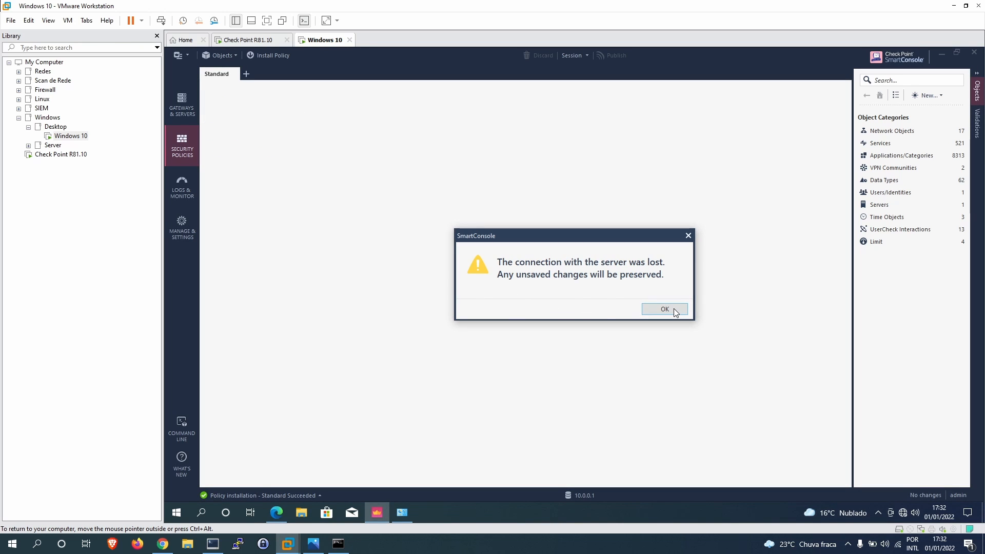
click(664, 309)
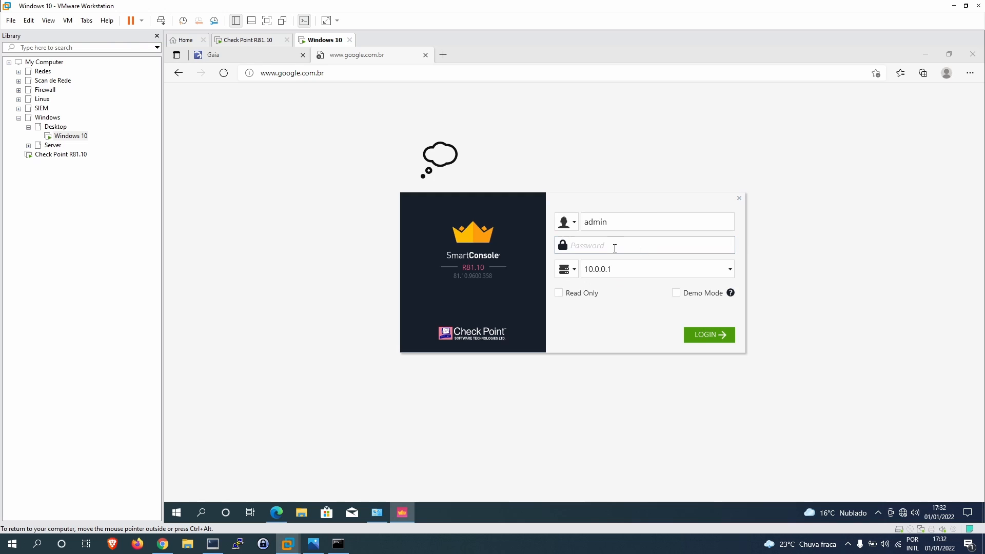
text(a•••••••••)
key(Return)
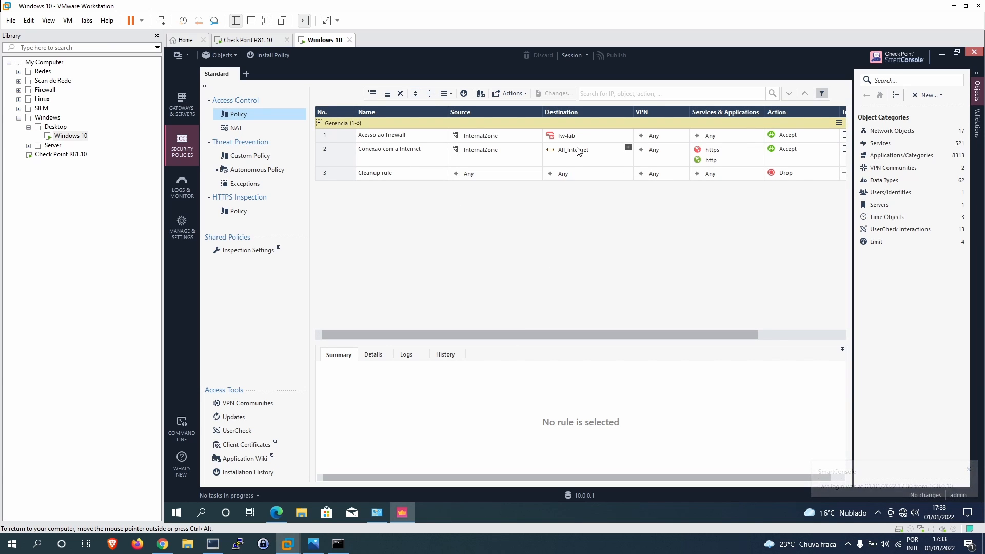
- Remove https and http from the "Conexao com a Internet" rule so its services are set to Any
mouse_move(578, 151)
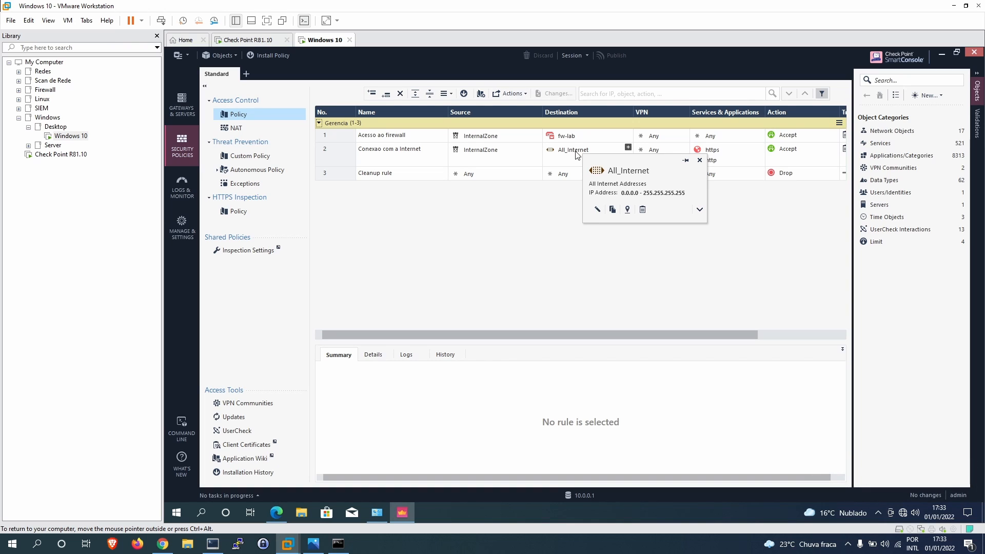
mouse_move(670, 335)
mouse_down()
mouse_move(804, 336)
mouse_move(661, 332)
mouse_up()
right_click(709, 152)
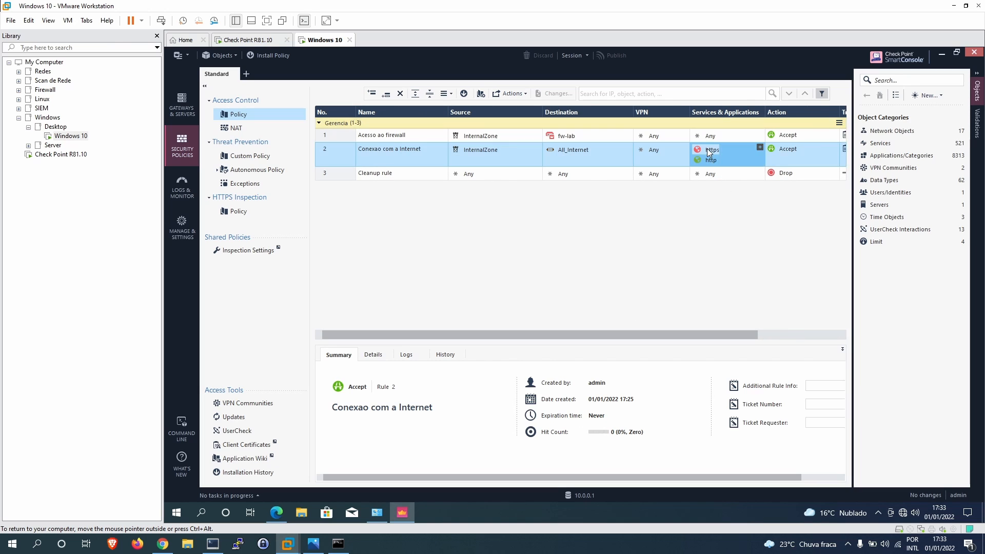
right_click(705, 152)
right_click(703, 152)
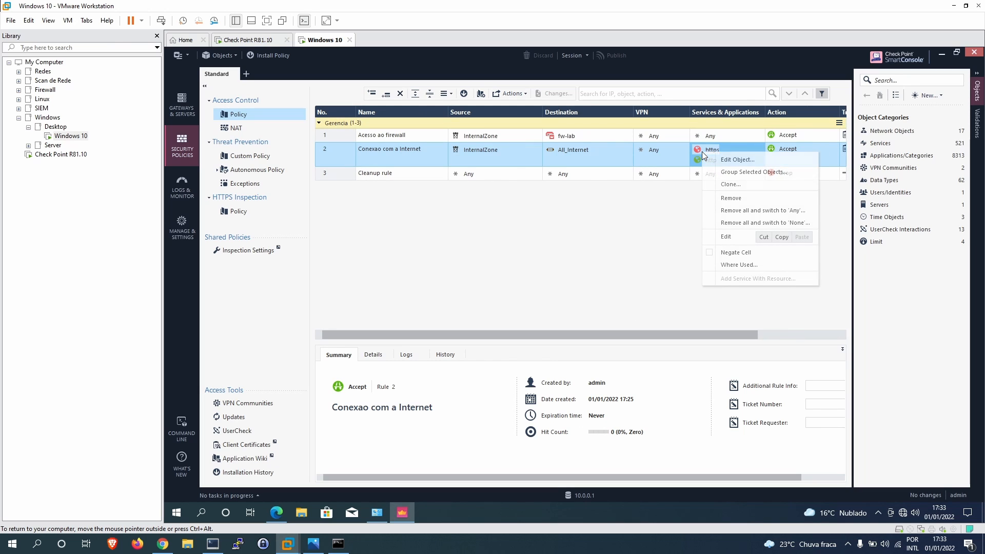
click(737, 199)
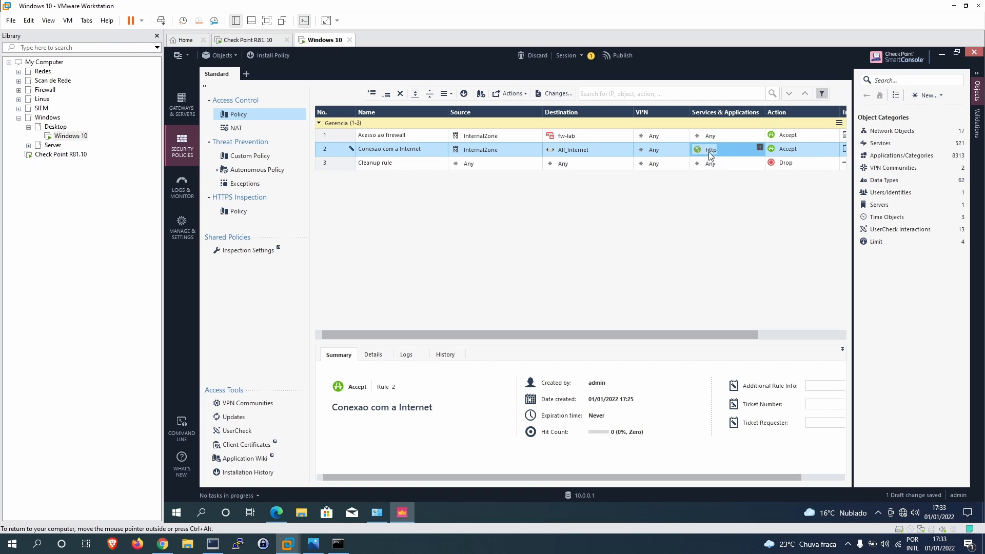
right_click(709, 152)
click(737, 199)
click(725, 150)
click(754, 163)
- Publish the rule change and install the Standard policy on fw-lab with Access Control and Threat Prevention
click(277, 57)
click(621, 342)
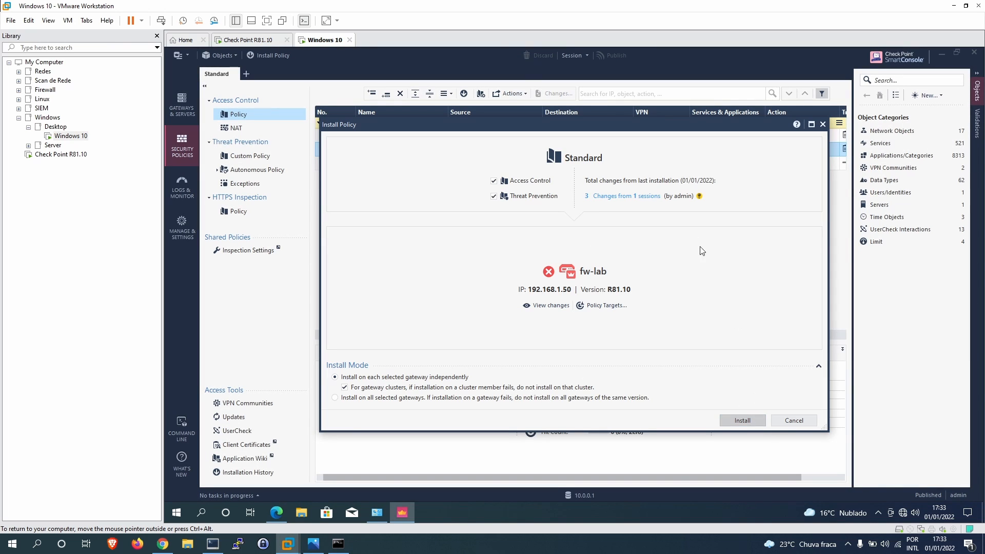
click(739, 420)
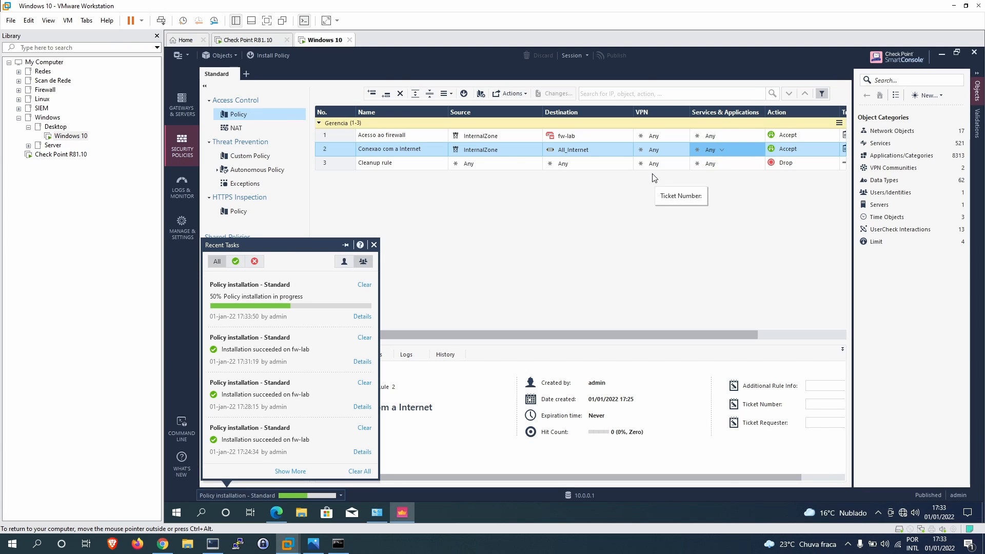
click(655, 178)
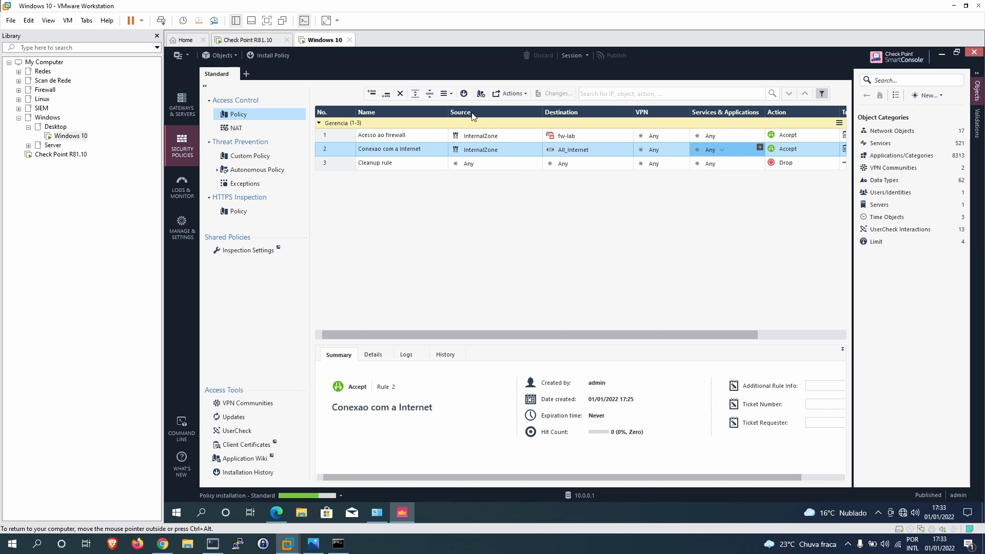
mouse_move(477, 148)
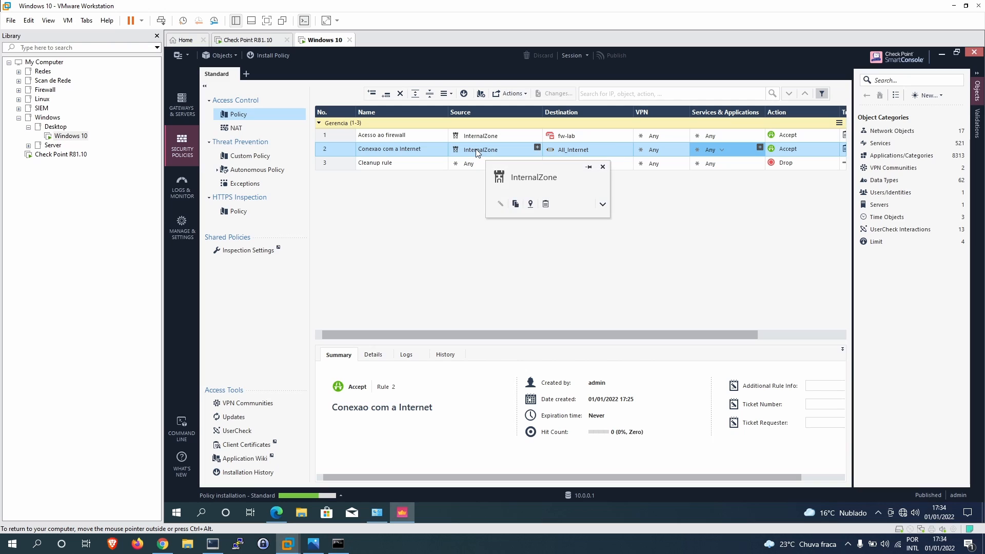
mouse_move(569, 150)
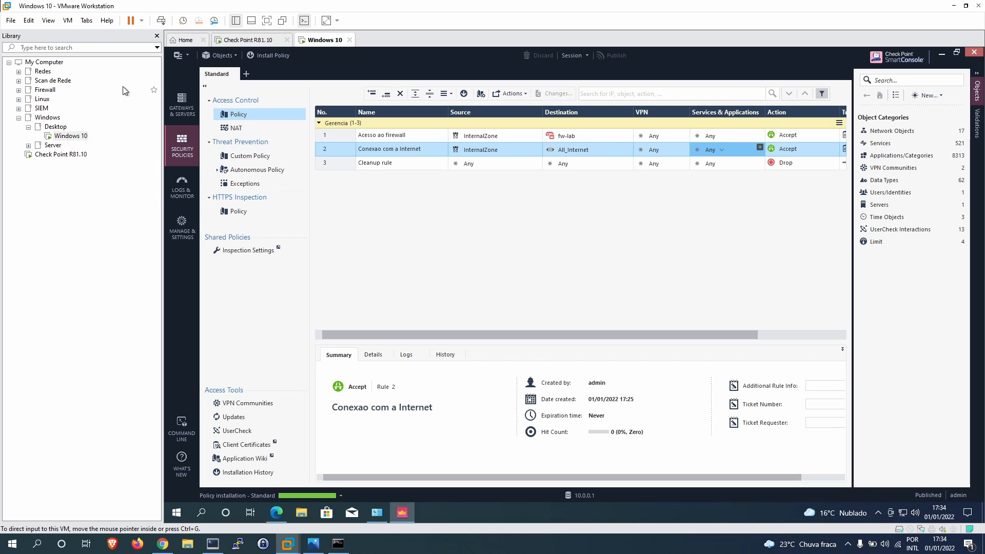
click(157, 37)
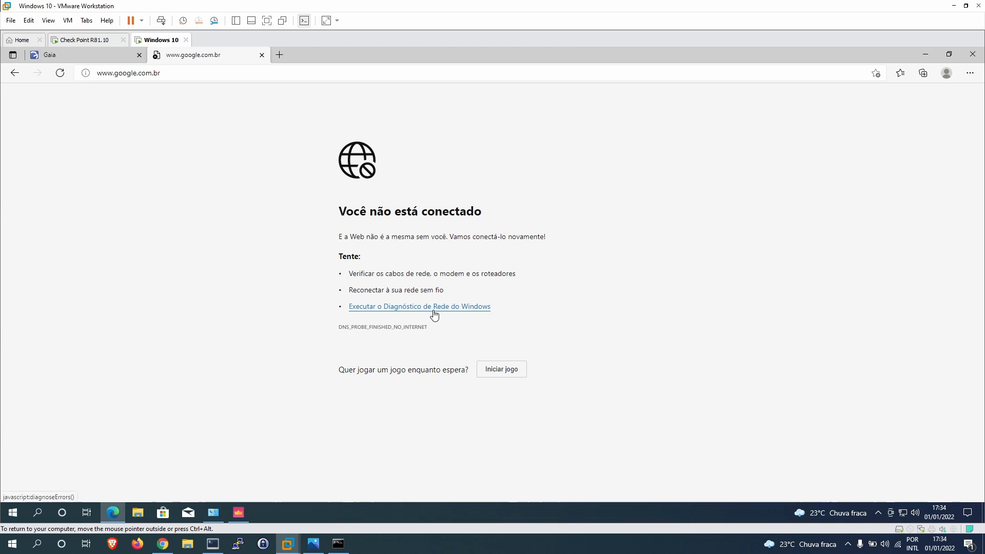
click(239, 513)
click(113, 512)
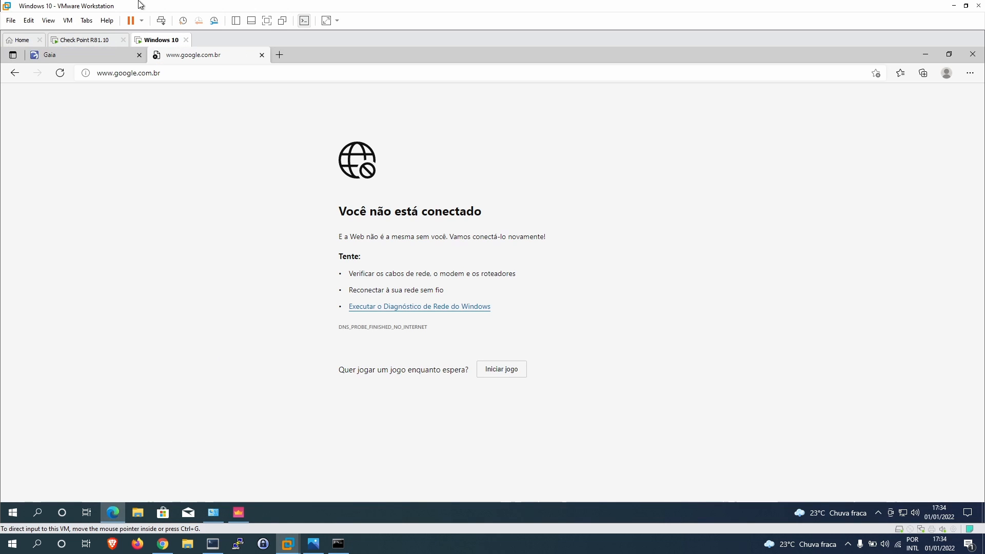
click(64, 75)
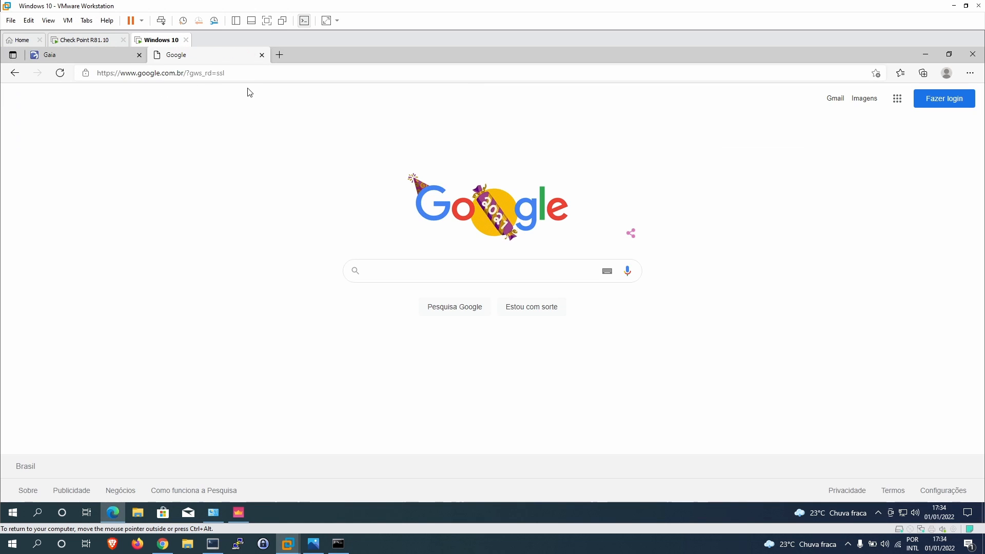
click(261, 77)
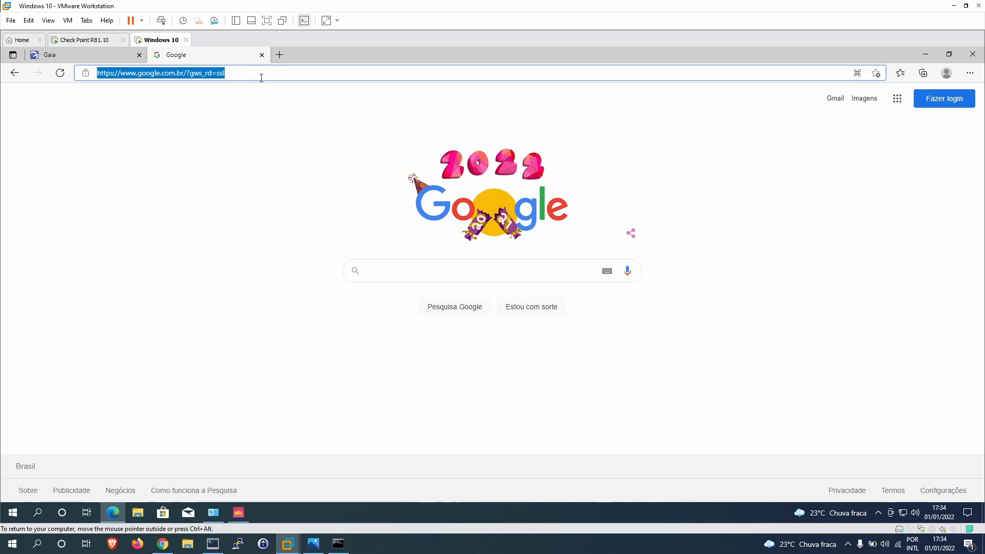
text(www.)
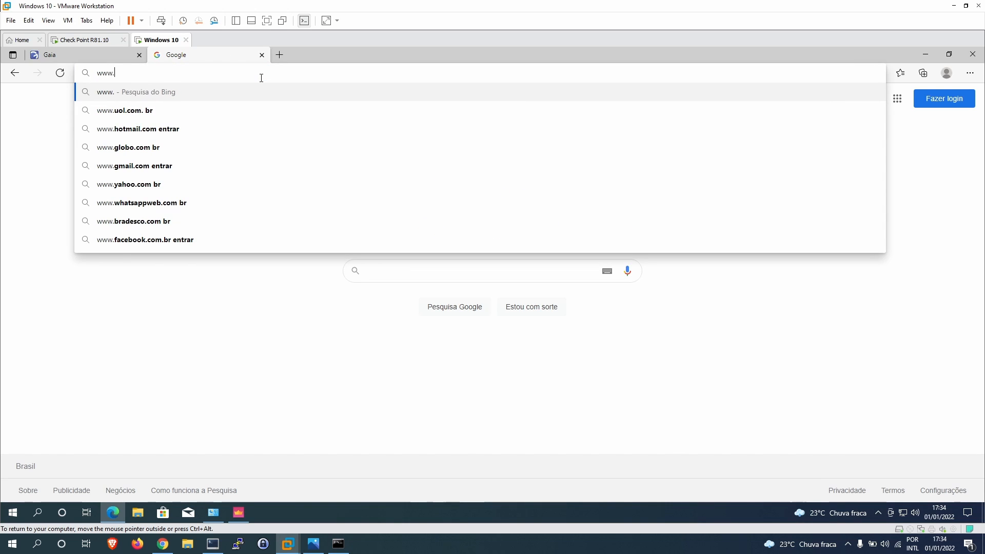
text(uol.com.br)
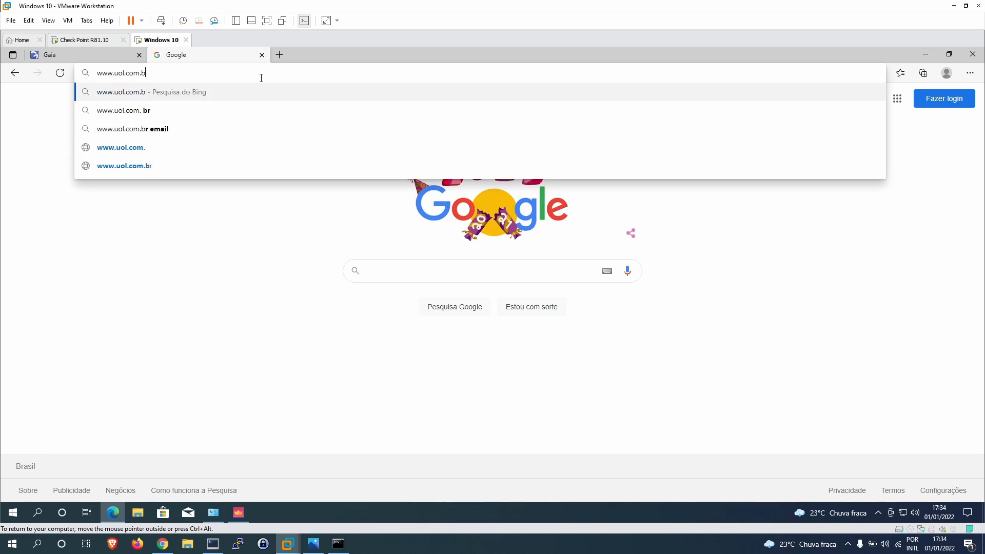
key(Return)
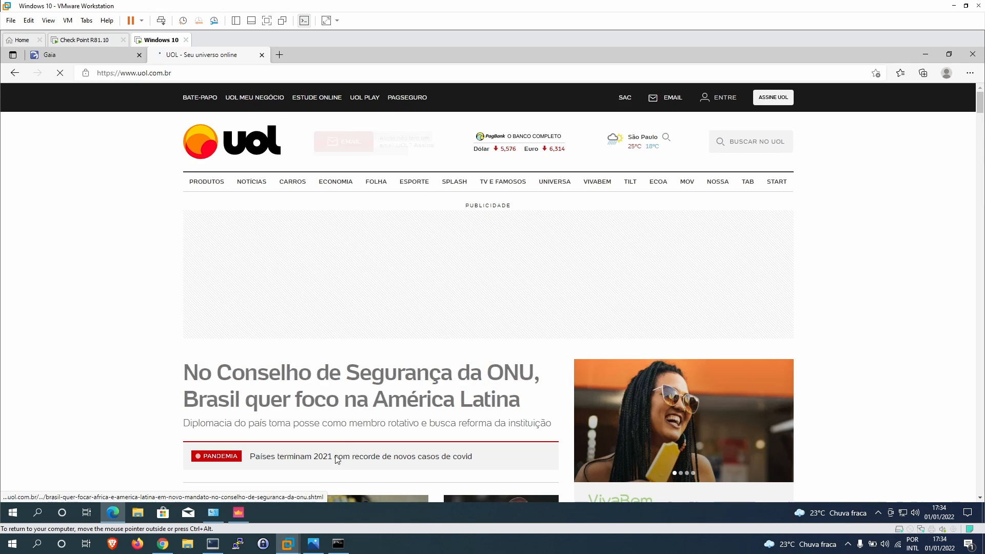
- Return to SmartConsole and review the first two access rules, the NAT rules and the fw-lab gateway overview
click(238, 513)
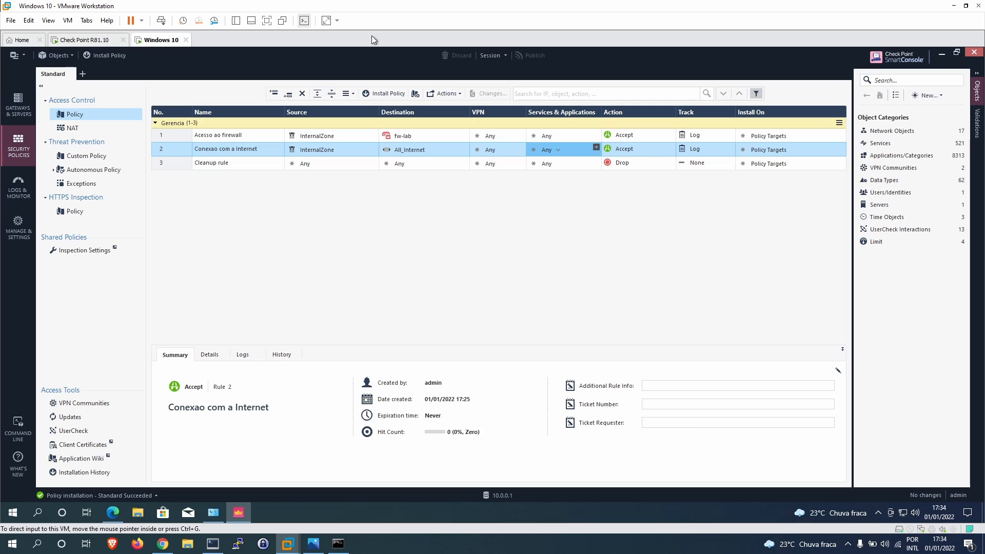
click(255, 136)
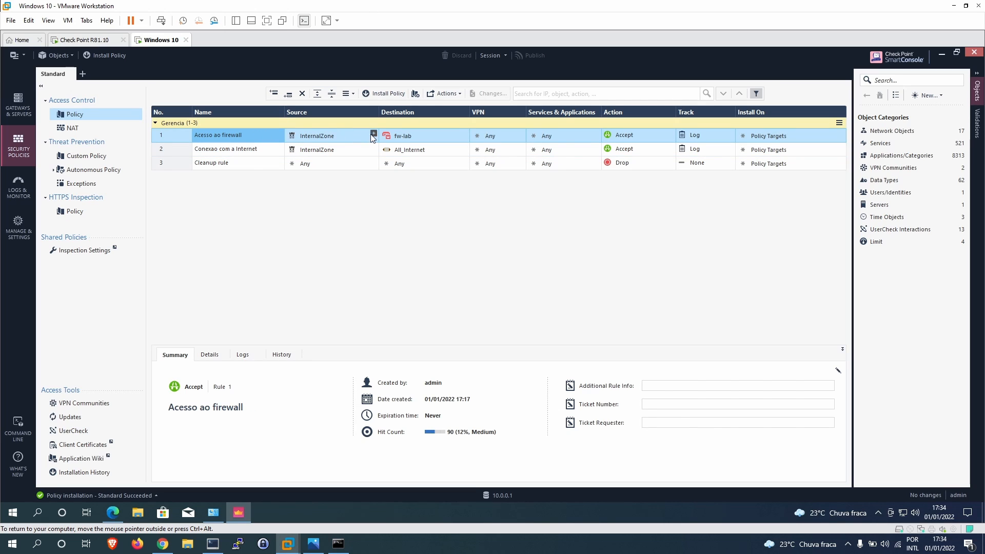
click(216, 150)
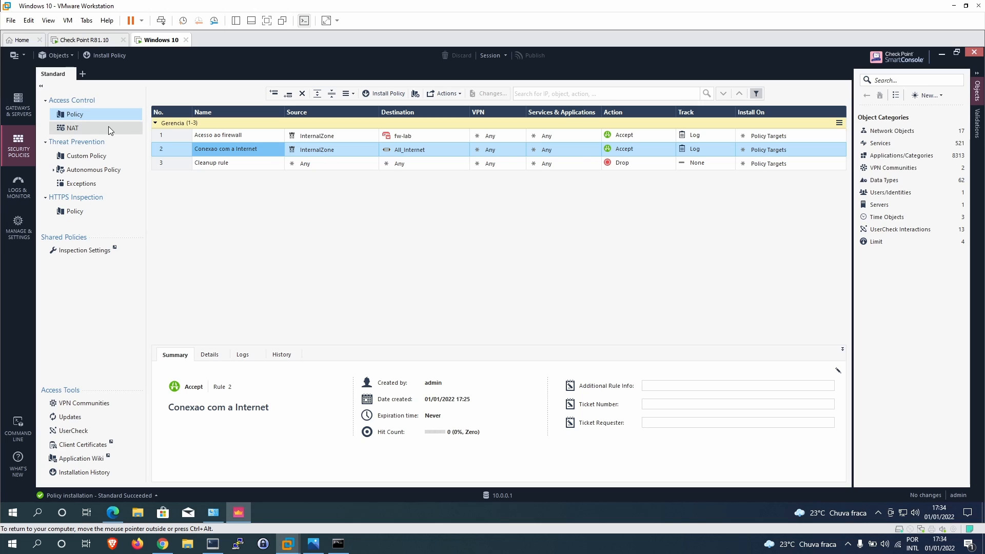
click(78, 127)
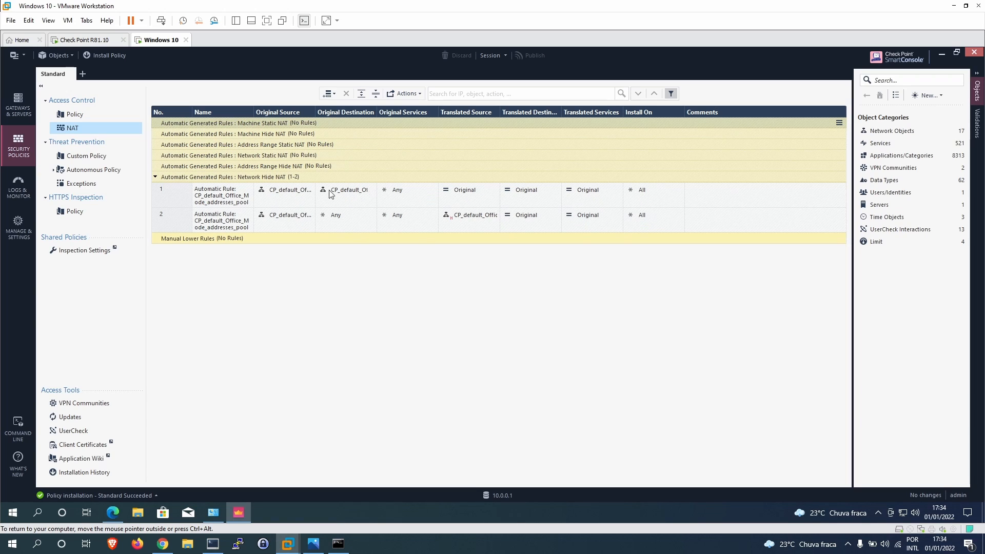
click(22, 106)
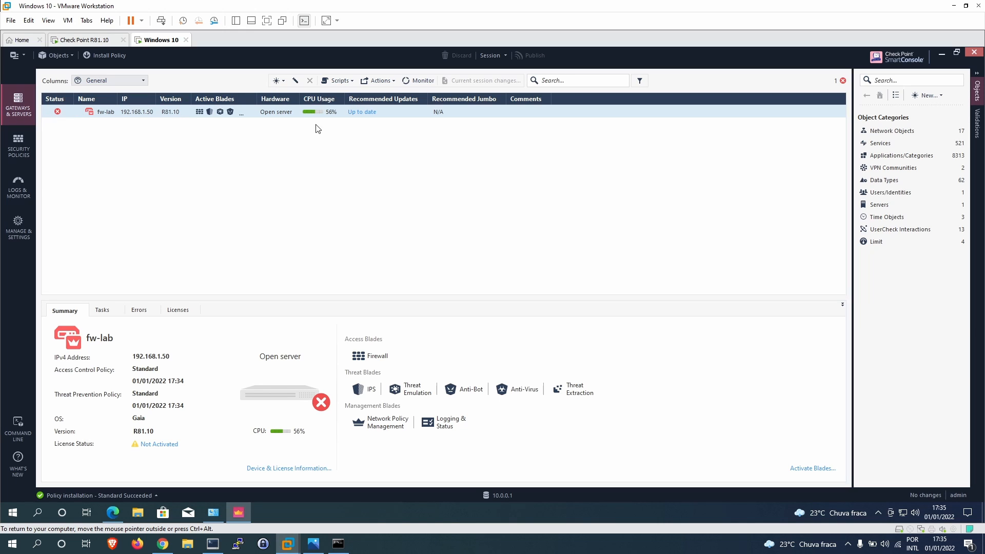
click(18, 146)
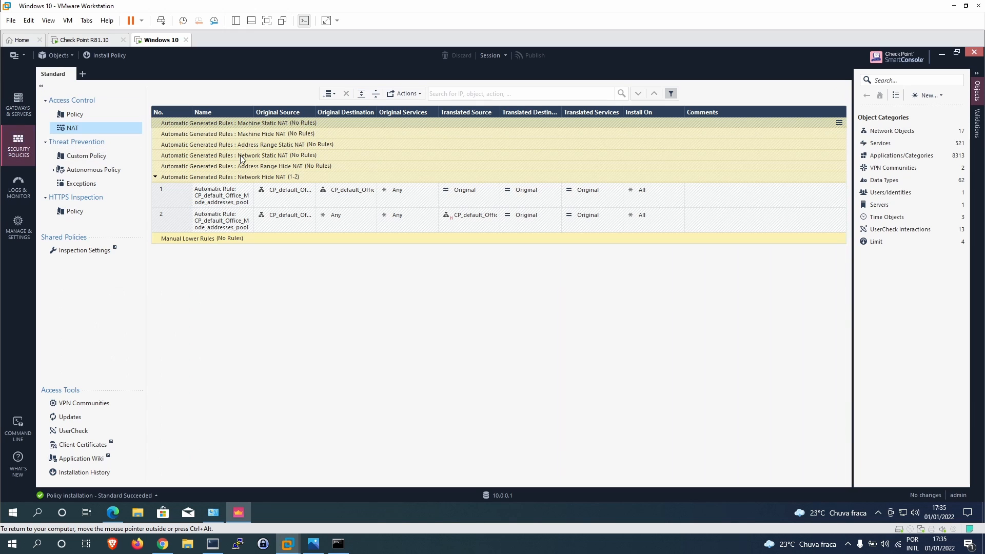
- Open the logs view, close the New Tab and General Overview pages, and limit the log query to Last Hour
click(17, 186)
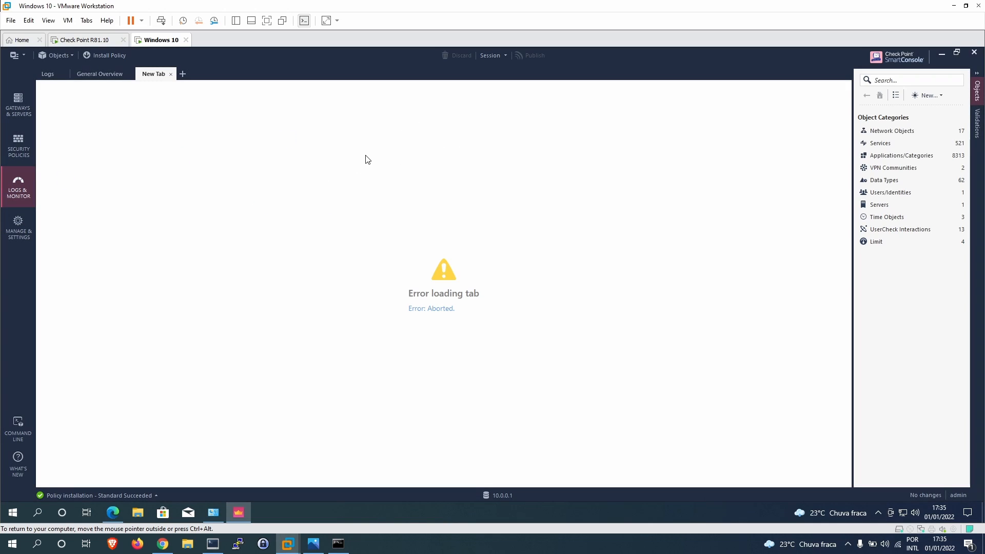
click(171, 75)
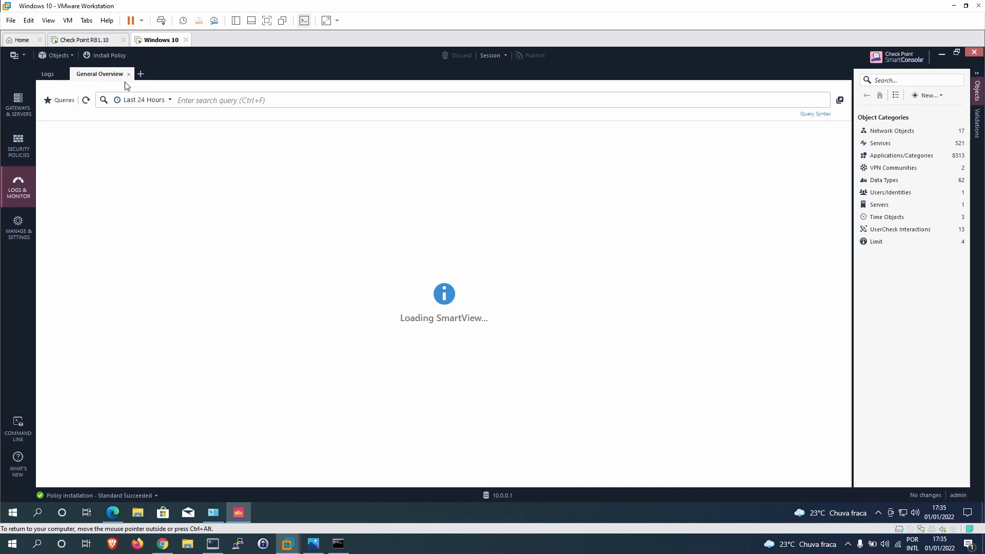
click(129, 75)
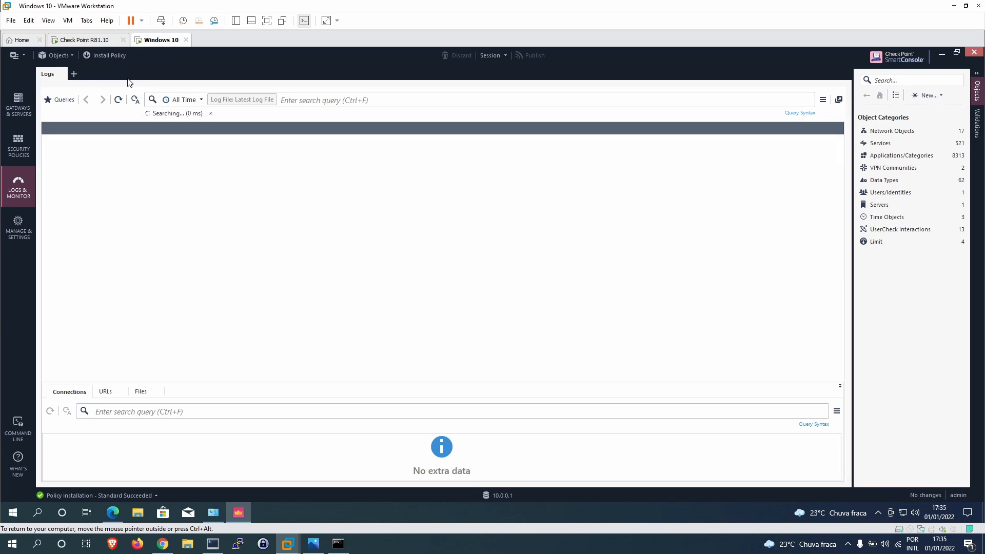
click(187, 104)
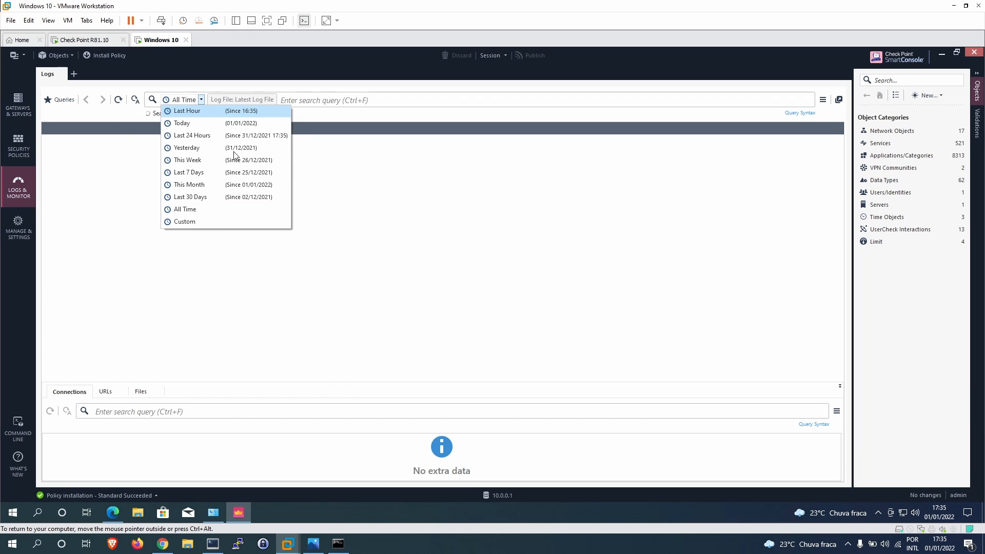
key(Return)
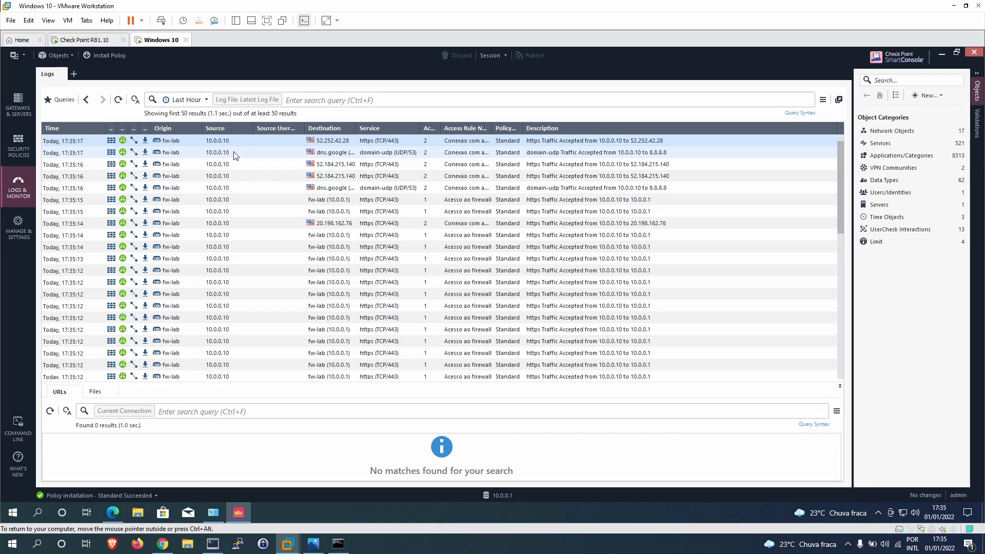
- Widen the Destination column of the log list and examine the recent traffic entries from the client
drag(354, 127, 389, 129)
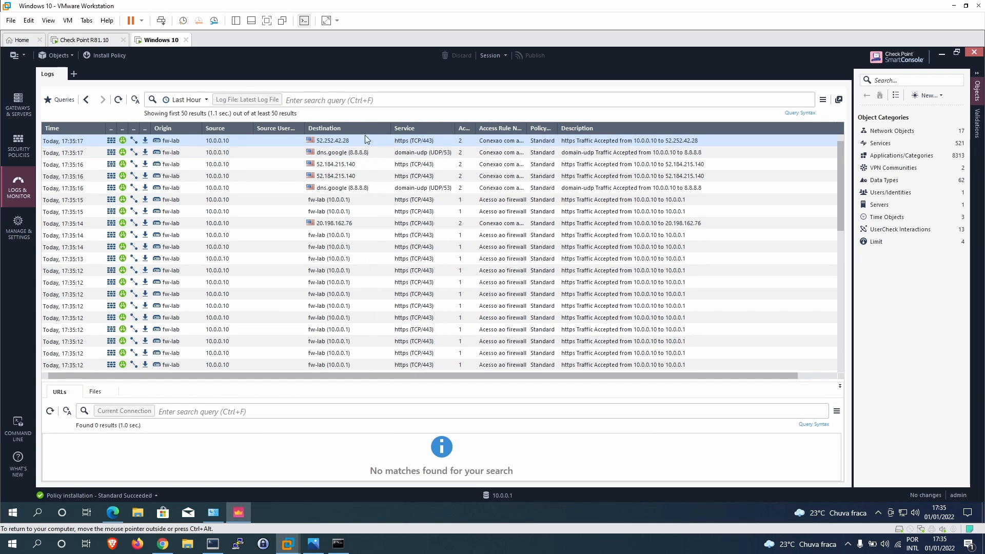
click(354, 155)
click(298, 141)
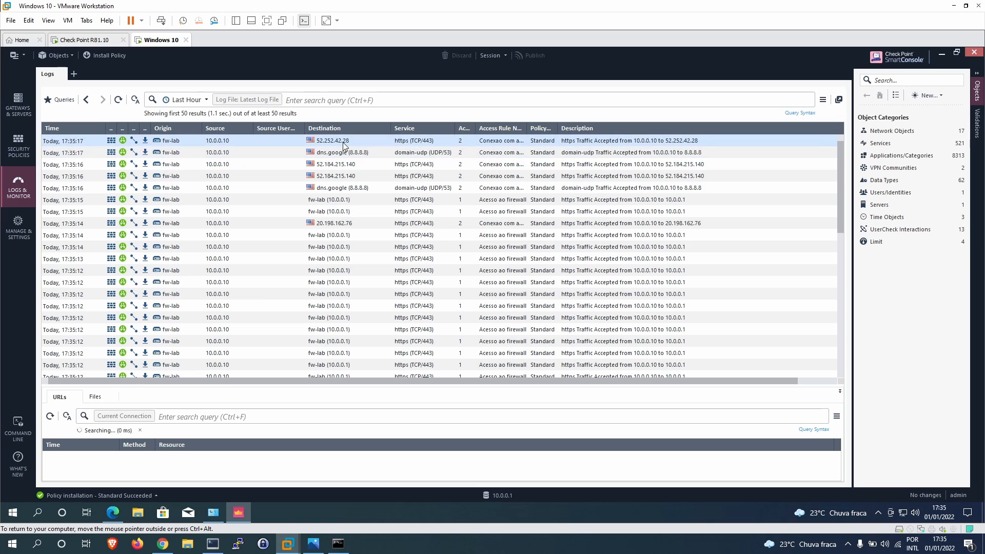
scroll(340, 236, down, 8)
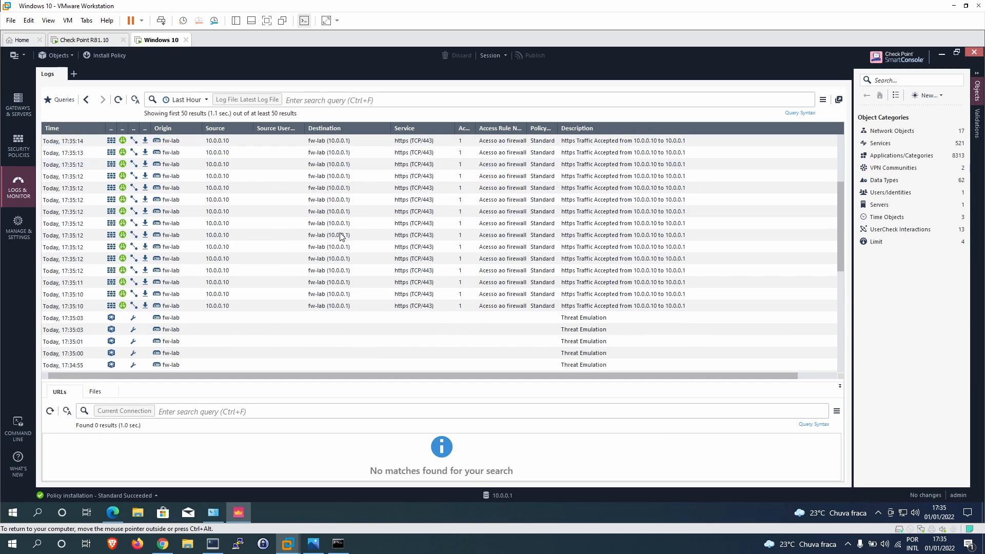
scroll(340, 236, down, 2)
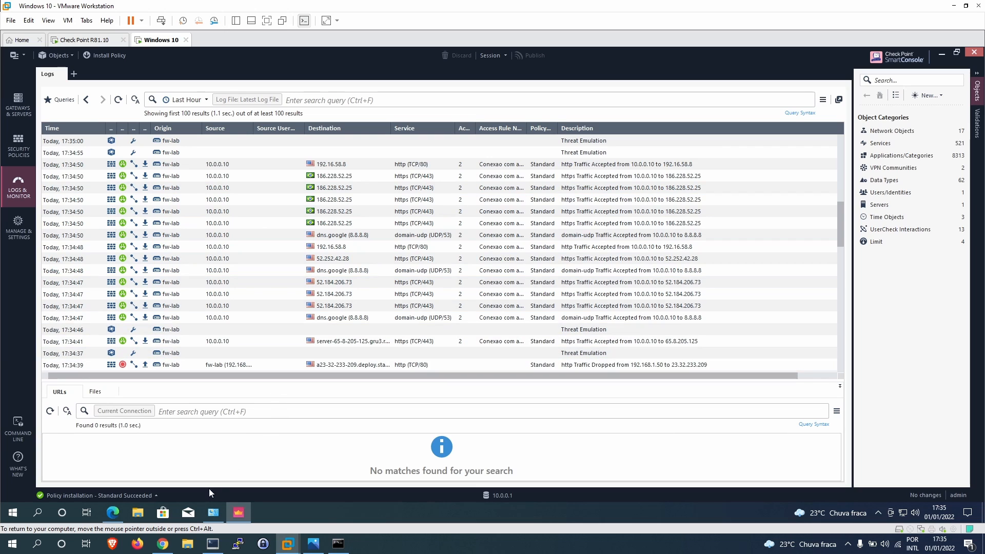
scroll(330, 273, up, 10)
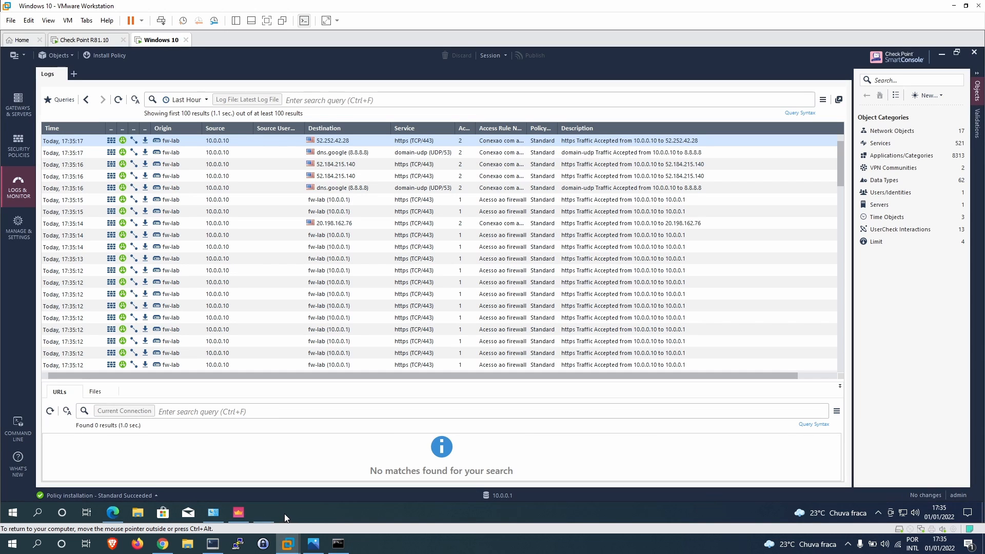
key(super+r)
text(cmd)
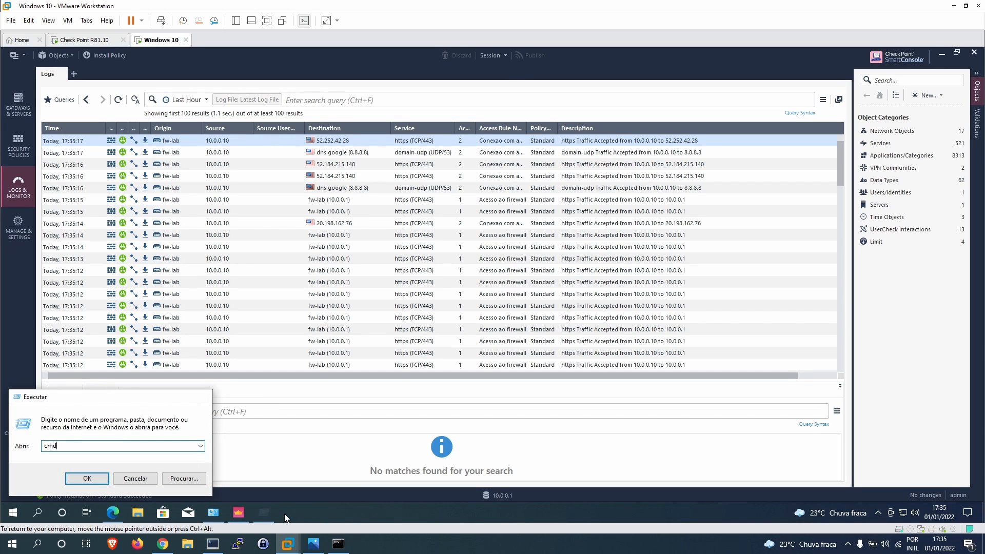
key(Return)
text(ping )
text(ww)
text(.vco)
text(.br)
key(Return)
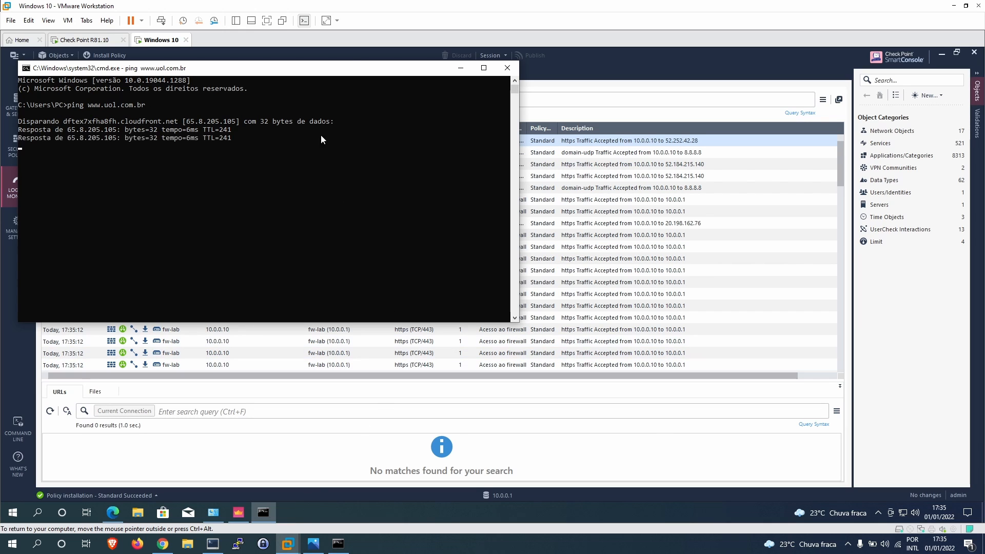
drag(338, 63, 554, 214)
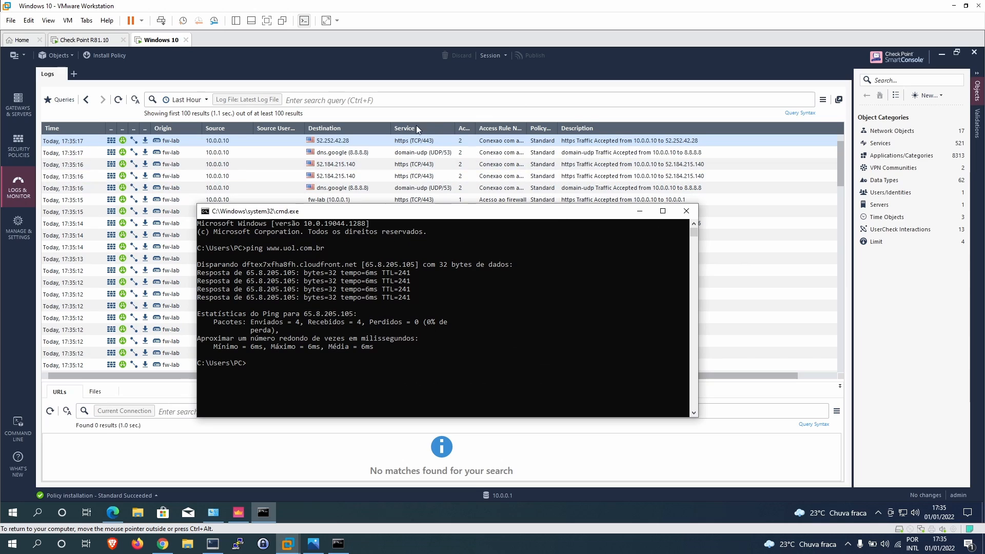
- Turn on automatic log refresh, widen the Access Rule Name column and select the echo-request (ICMP) entry
click(135, 101)
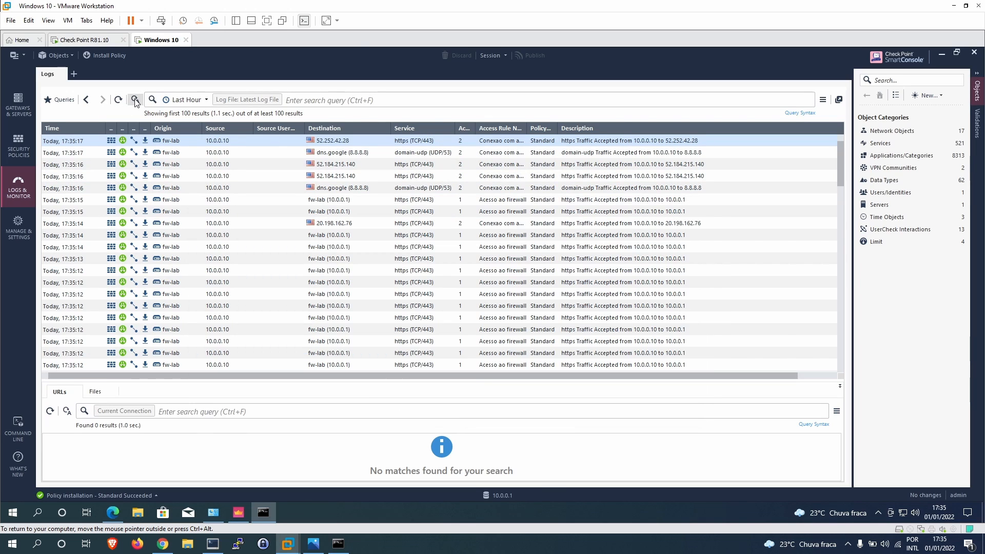
click(135, 100)
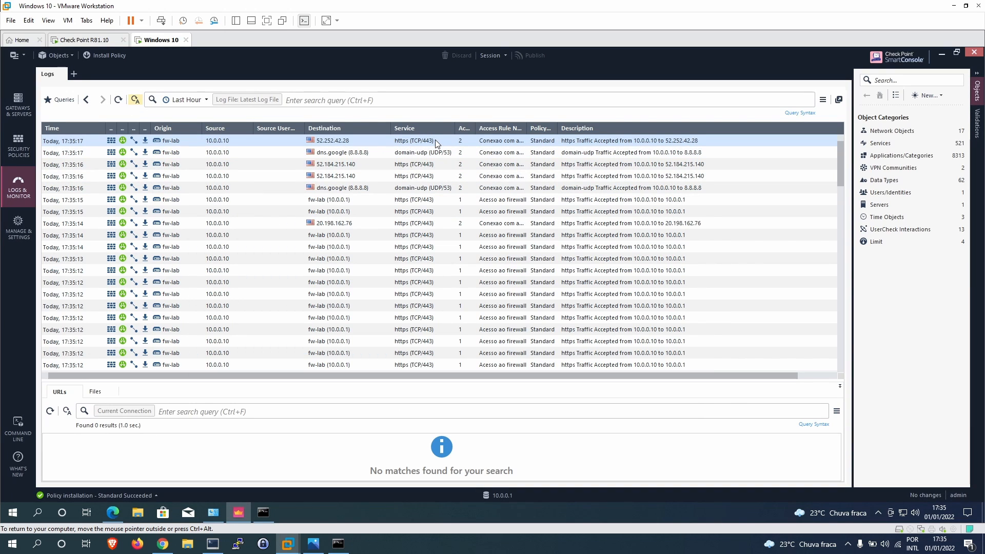
drag(528, 126, 550, 124)
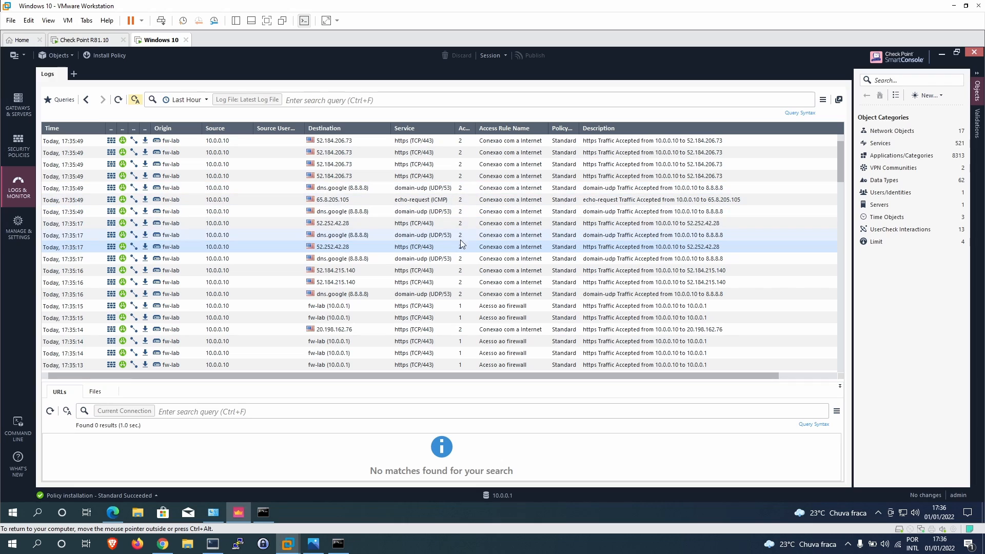
click(433, 200)
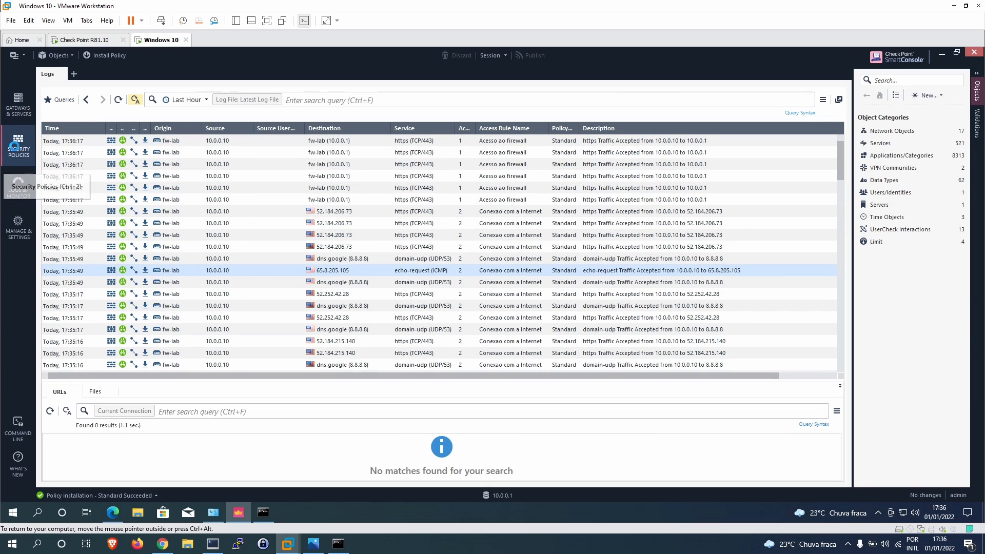
- Add a section titled "Conexao com a internet" above rule 2 in the Standard access control policy
click(16, 146)
click(94, 118)
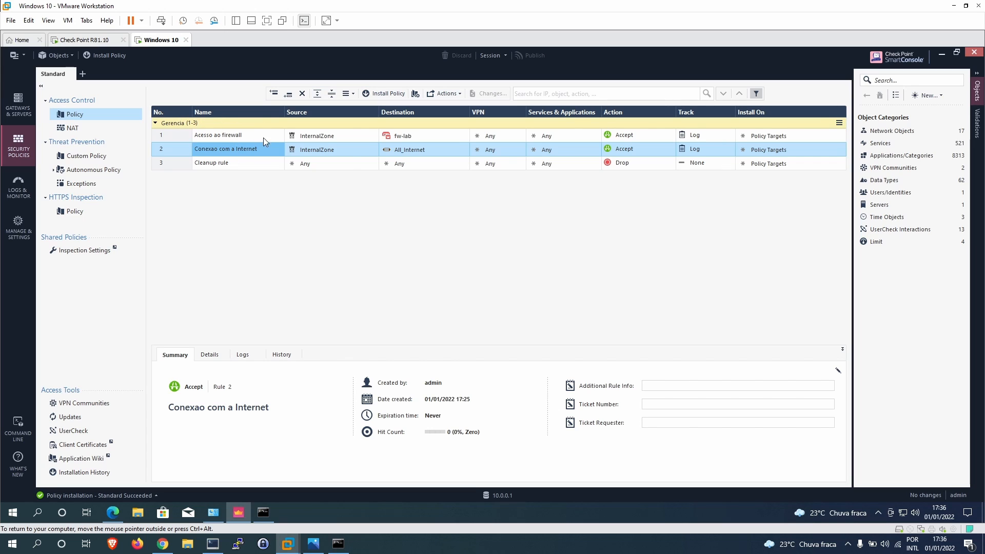
right_click(168, 148)
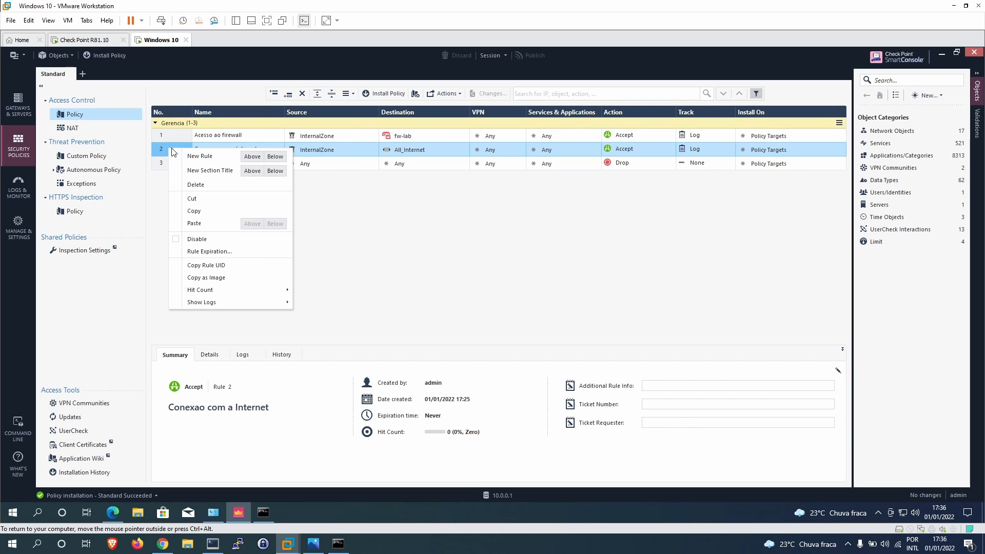
click(249, 173)
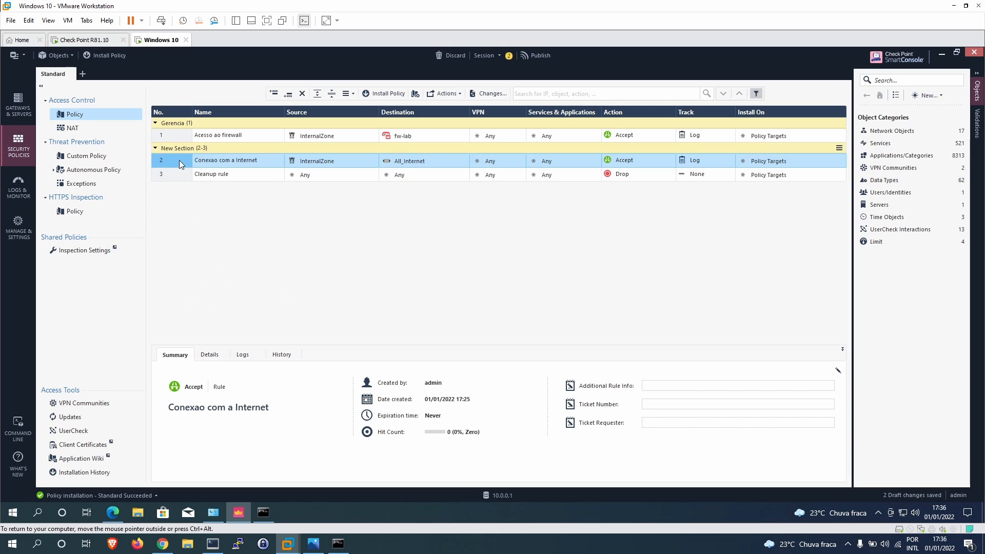
text(Cone)
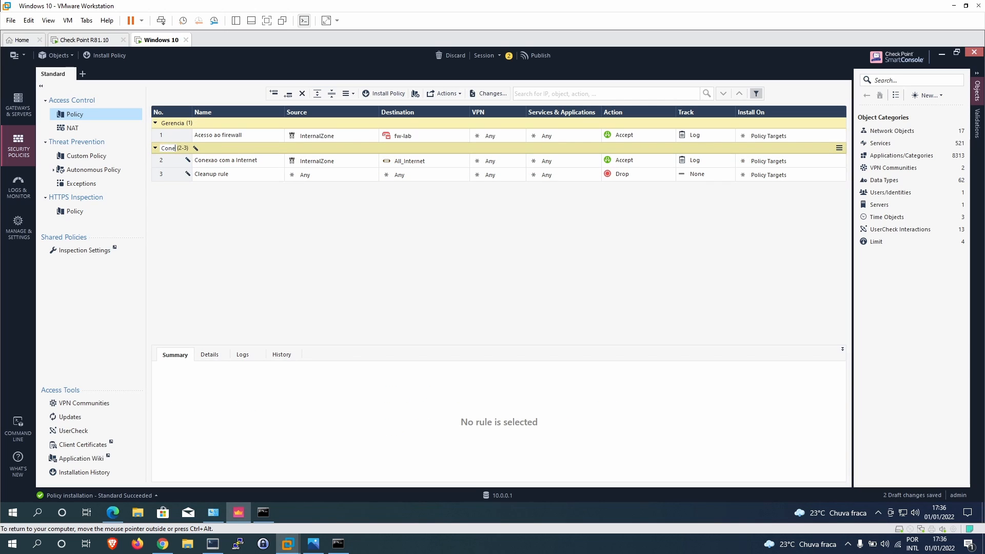
text(xao com a internet)
key(Return)
- Add a section titled "Cleanup rule" above rule 3
right_click(170, 174)
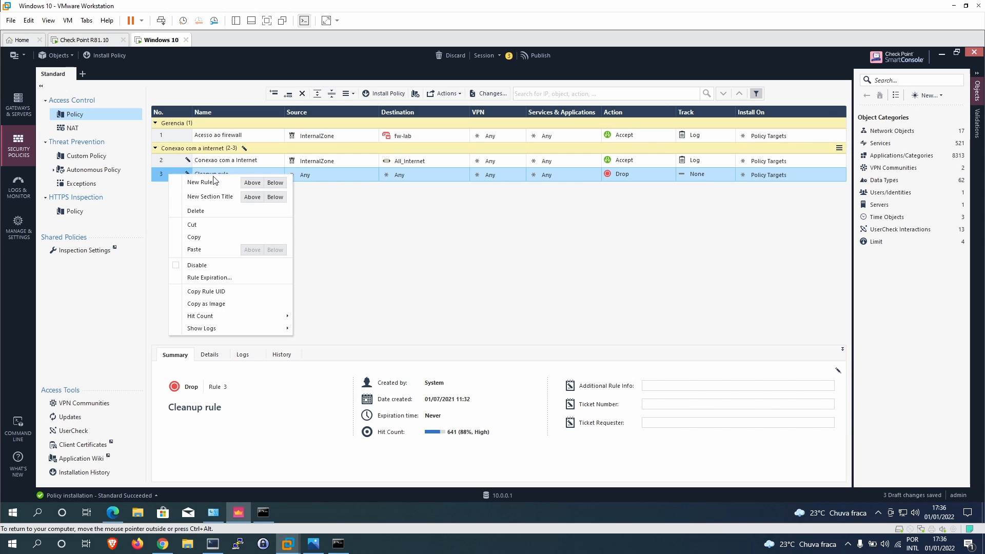
click(252, 197)
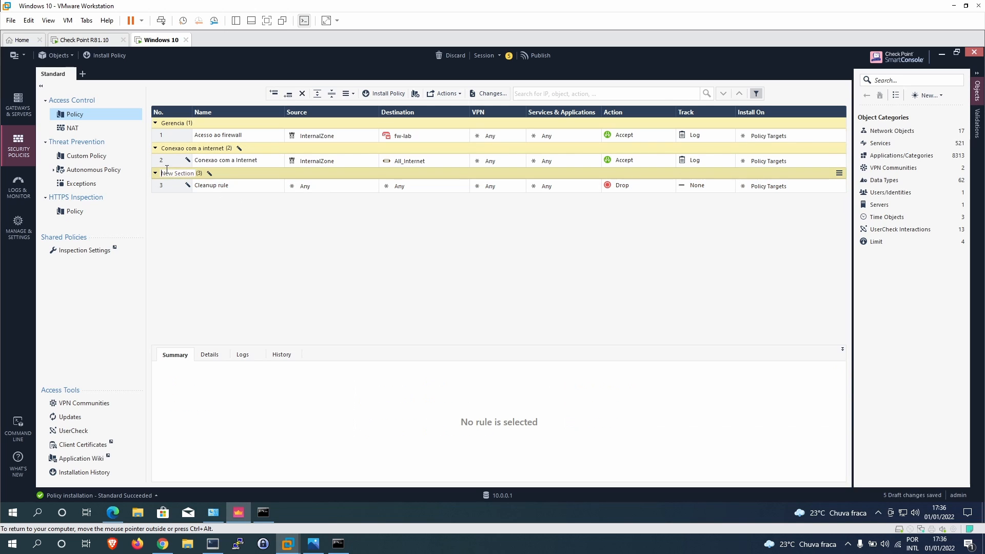
text(Cleanup rule)
- Set the tracking of rule 3, Cleanup rule, to Log
click(719, 190)
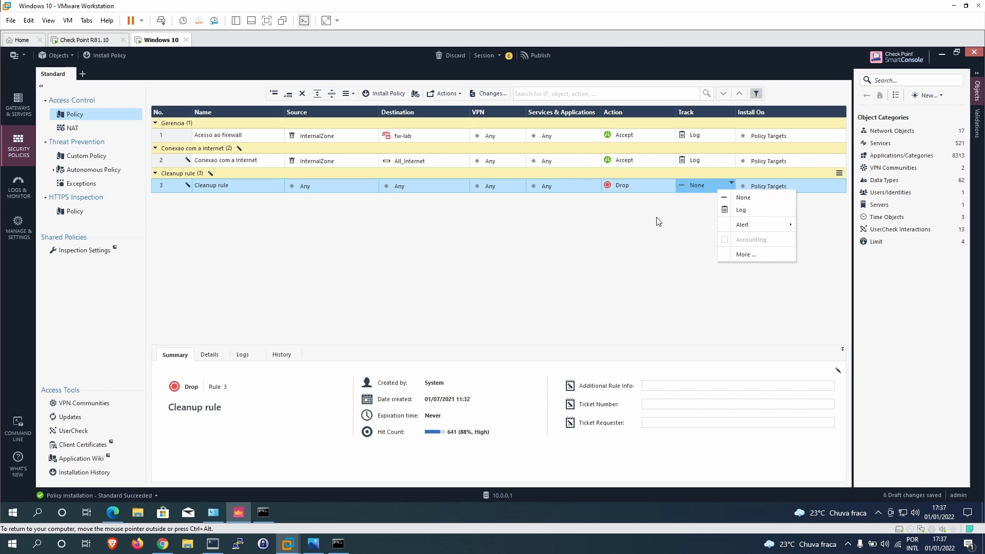
click(702, 212)
click(715, 183)
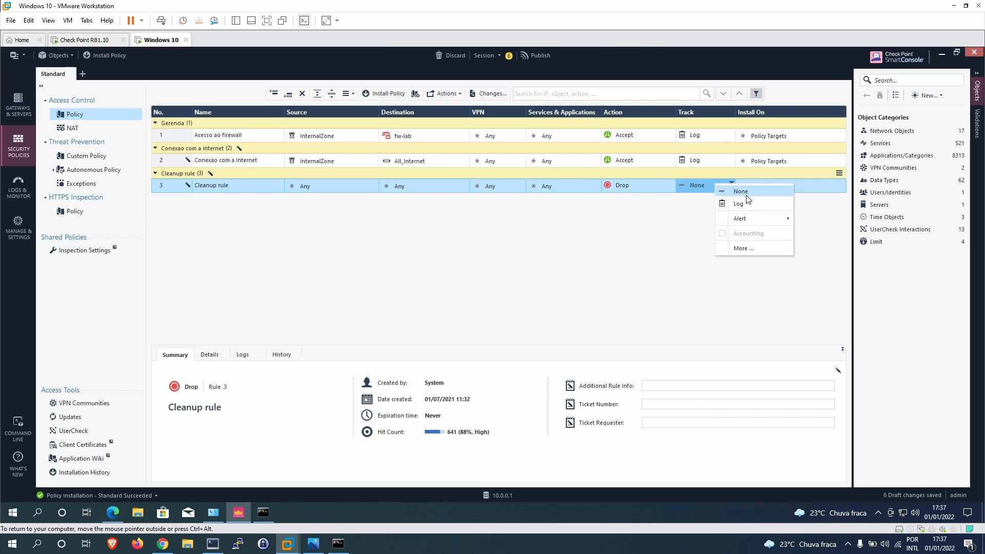
click(681, 207)
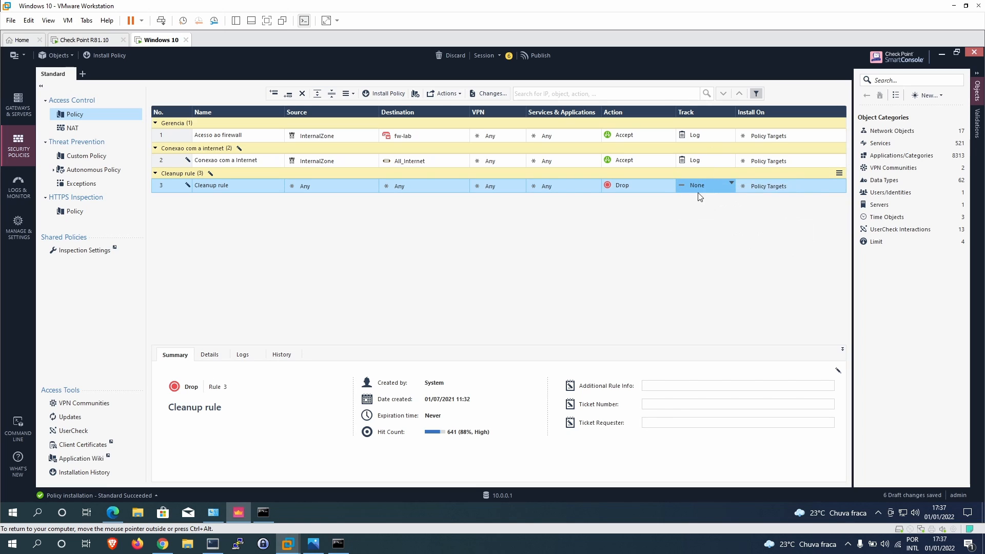
click(706, 184)
click(735, 205)
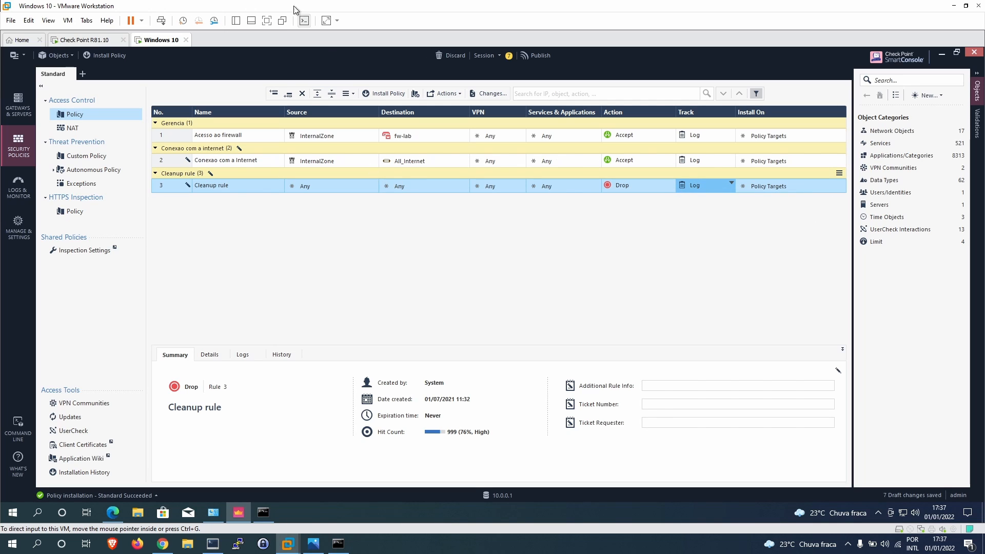
- Publish the draft changes under the proposed session name, install the Standard policy and dismiss the recent tasks list
click(108, 55)
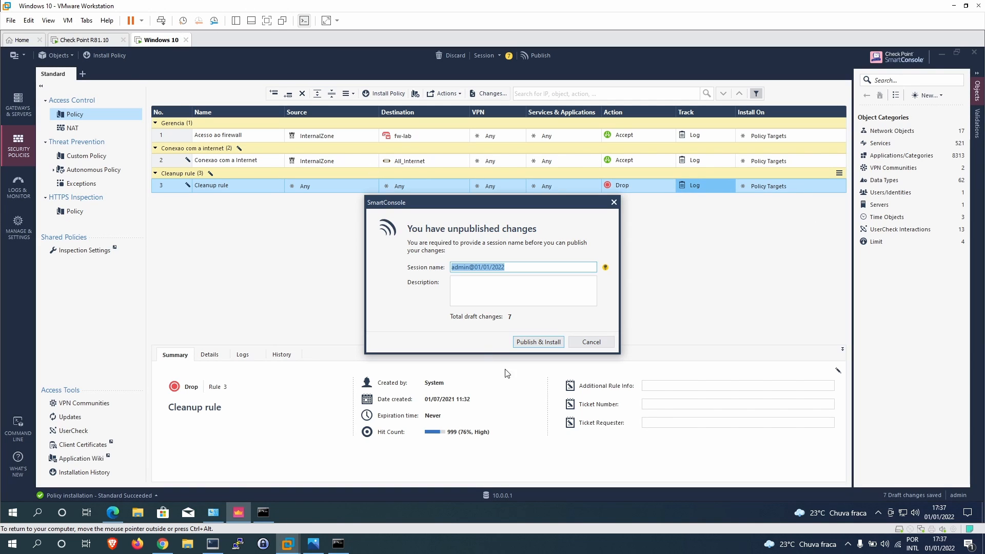
click(535, 341)
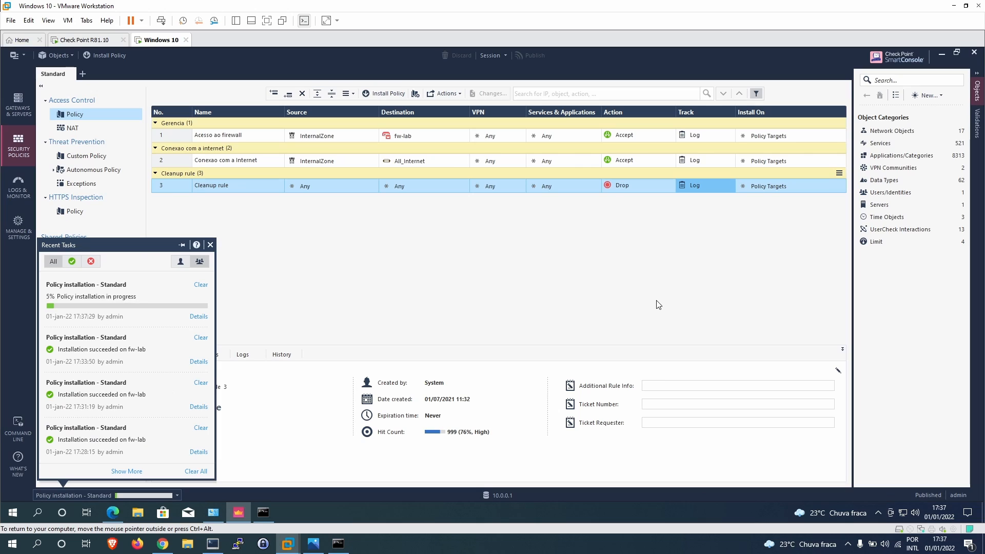
click(306, 286)
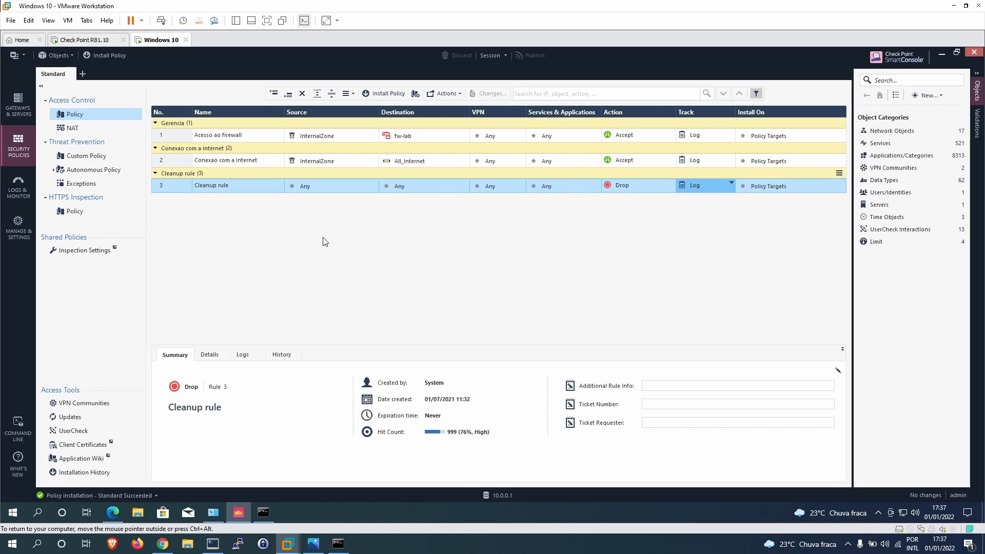
- Close the UOL page in the client's browser, acknowledge the Gaia portal's connection error and return to SmartConsole
click(122, 516)
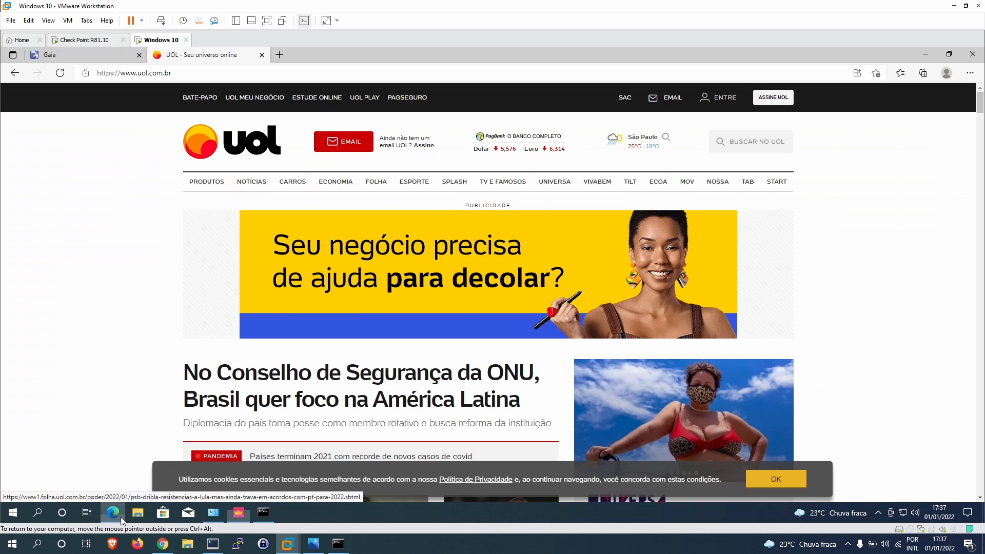
click(262, 55)
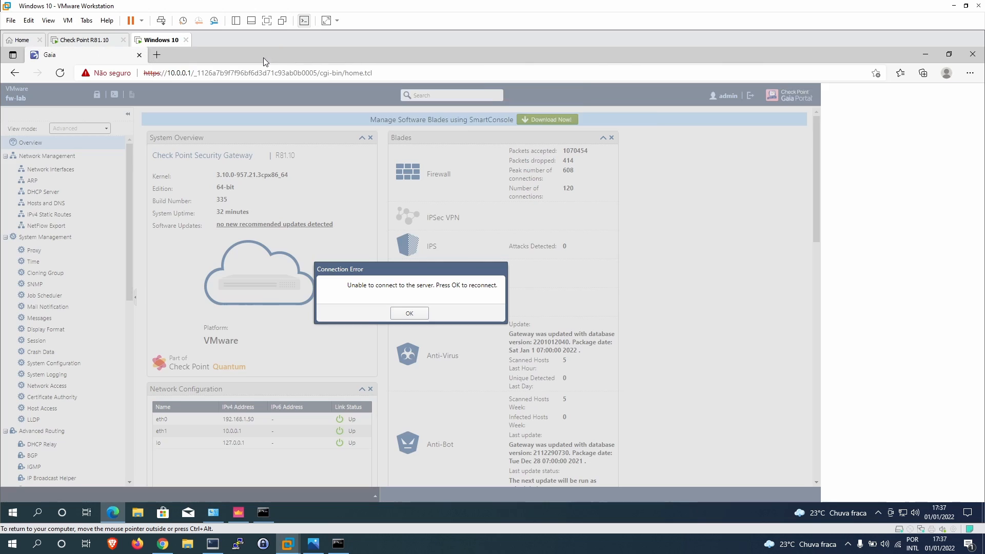
click(409, 313)
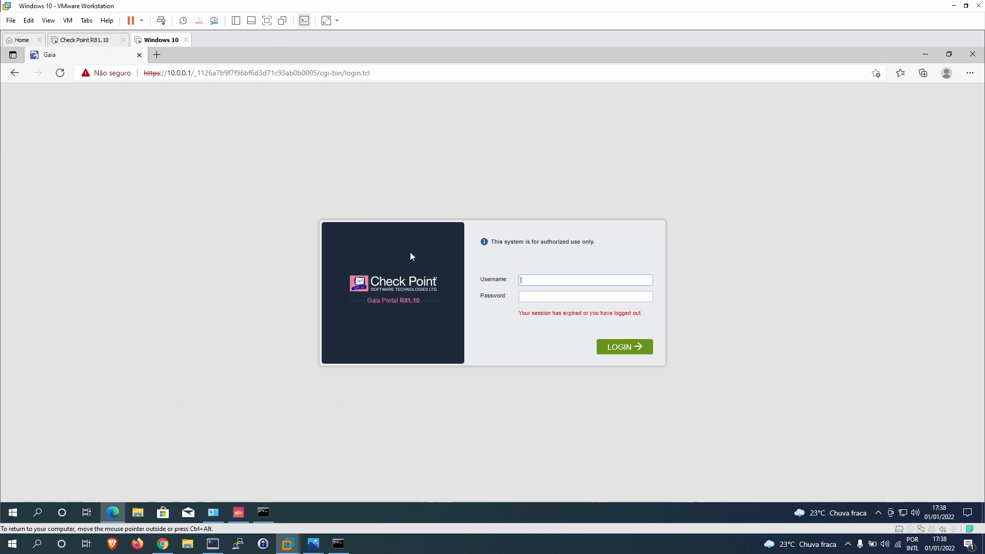
click(238, 513)
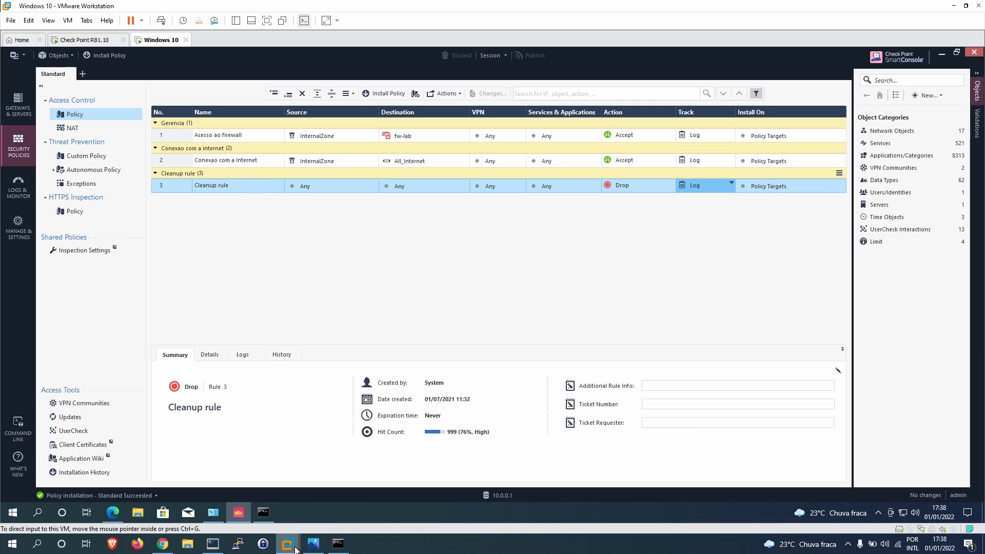
- Switch to the VMware Workstation home view, show the library and examine the Scan de Rede, Firewall, Linux, SIEM and Windows folders
mouse_move(294, 549)
click(177, 480)
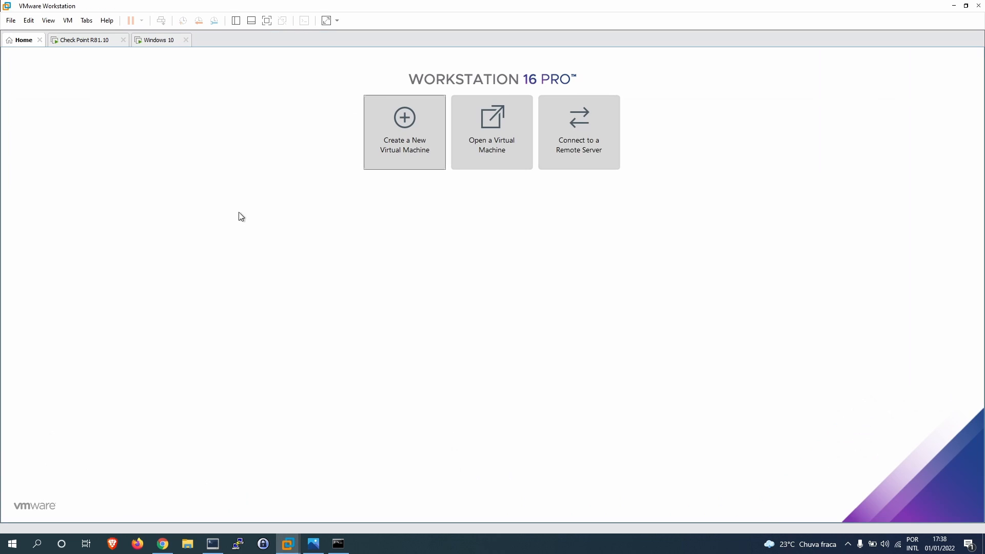
click(231, 22)
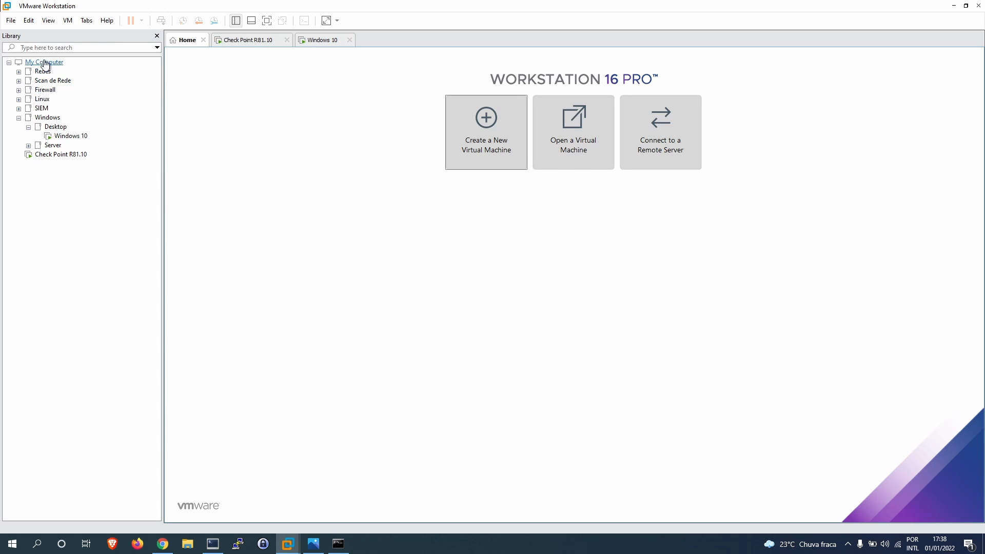
click(19, 81)
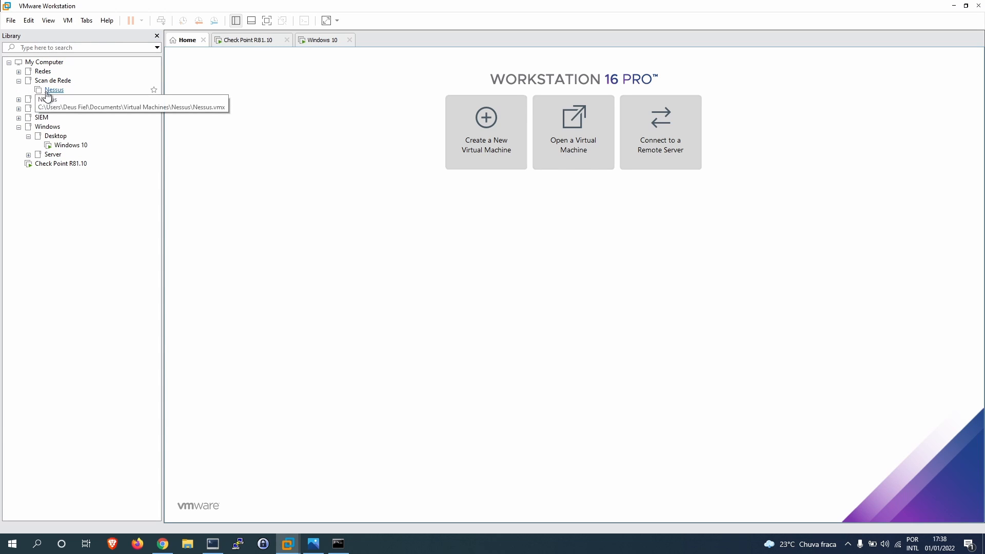
click(19, 80)
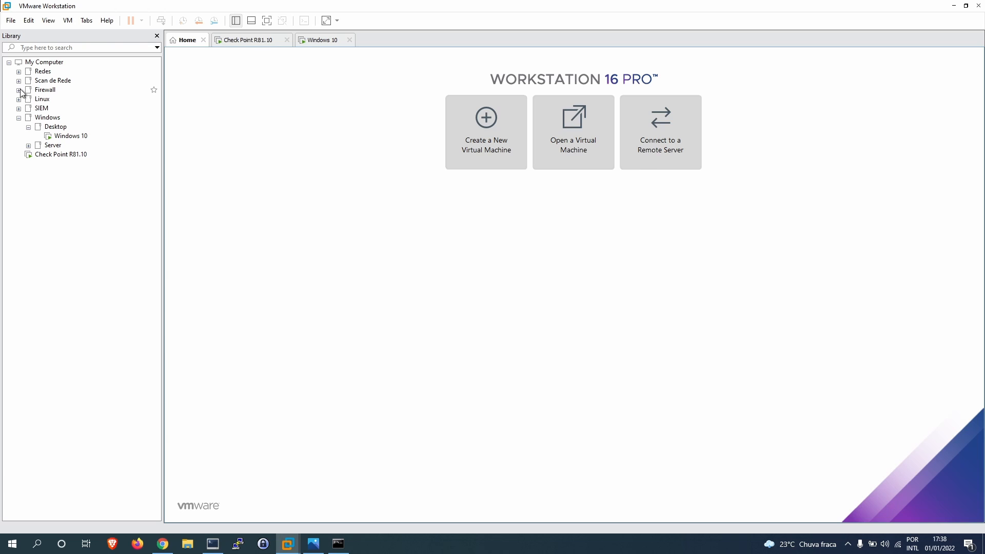
click(18, 89)
click(18, 90)
click(18, 99)
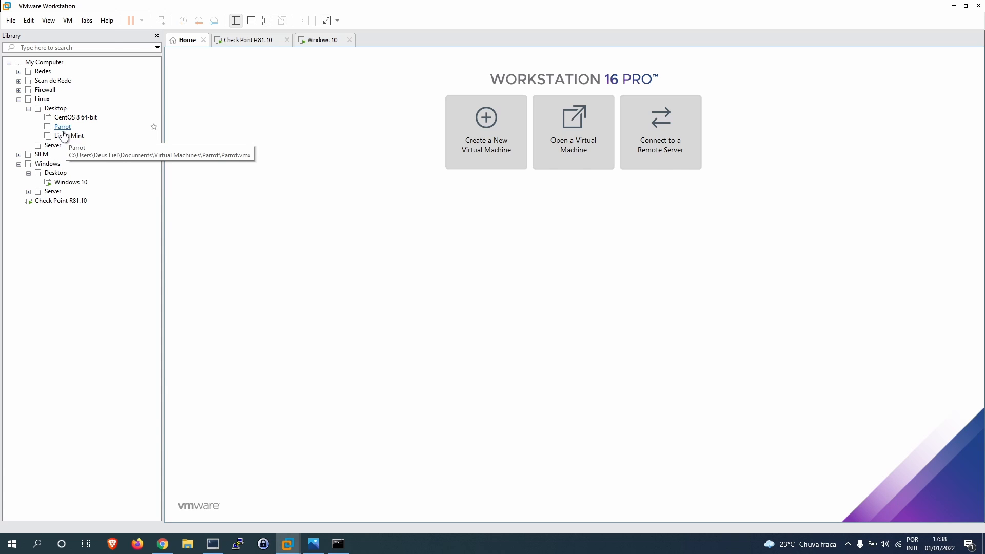
click(19, 99)
click(18, 109)
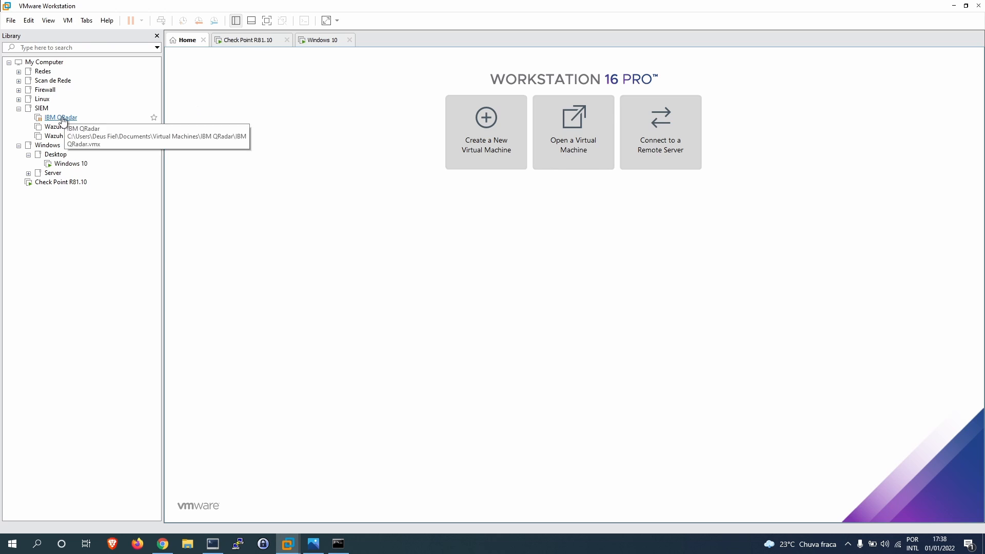
click(19, 109)
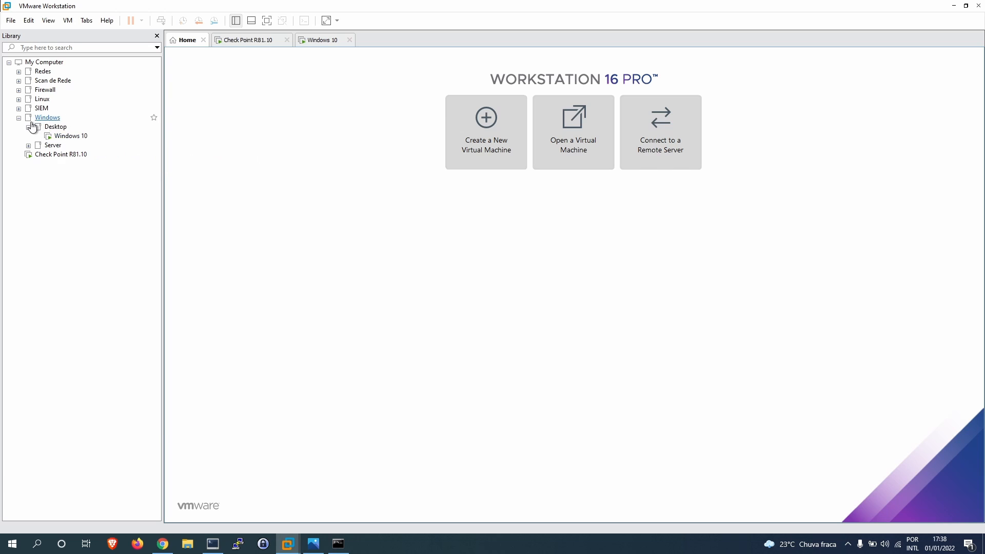
click(28, 146)
click(28, 146)
click(18, 118)
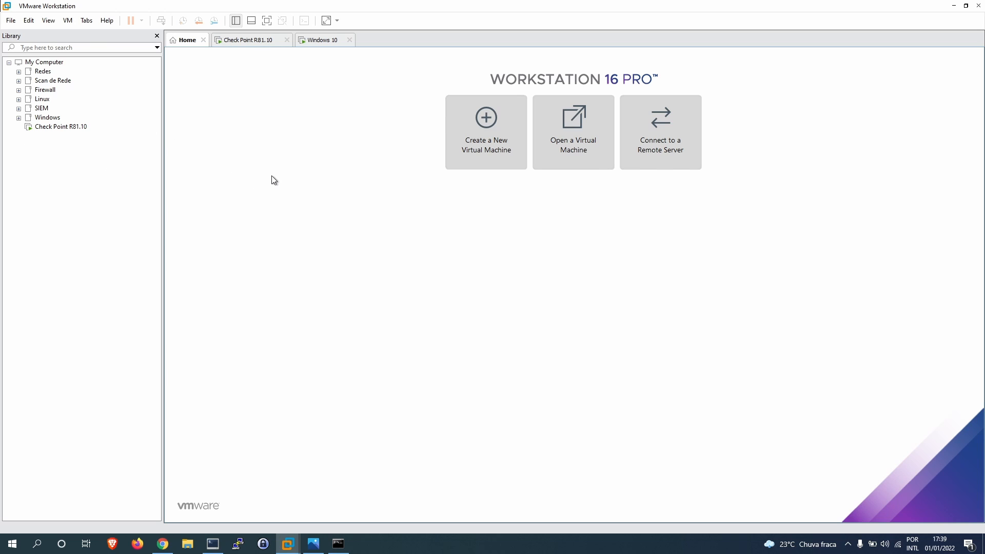